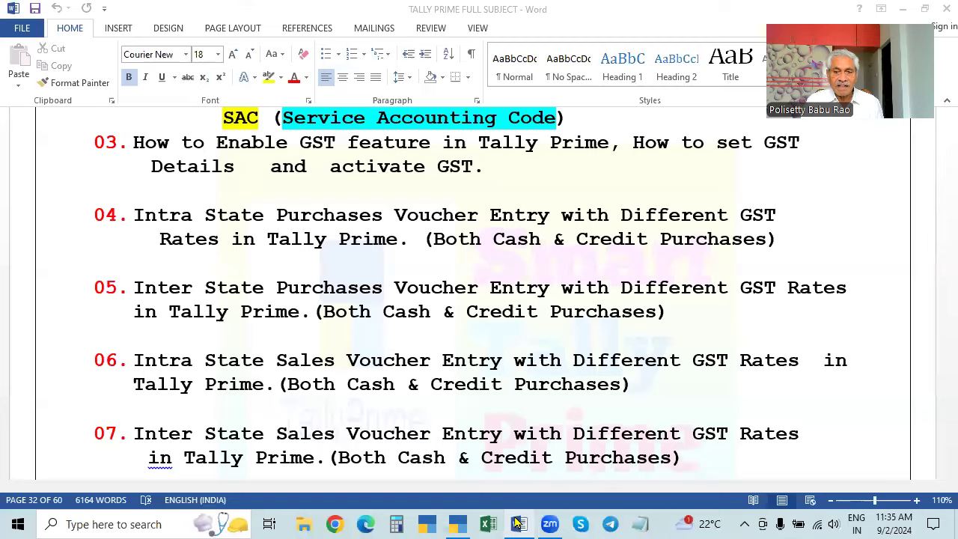
- Scroll the Word course document to page 32, showing GST voucher-entry topics 03 to 07
{"action": "scroll", "coordinate": [174, 303], "scroll_direction": "up", "scroll_amount": 3, "text": "ctrl"}
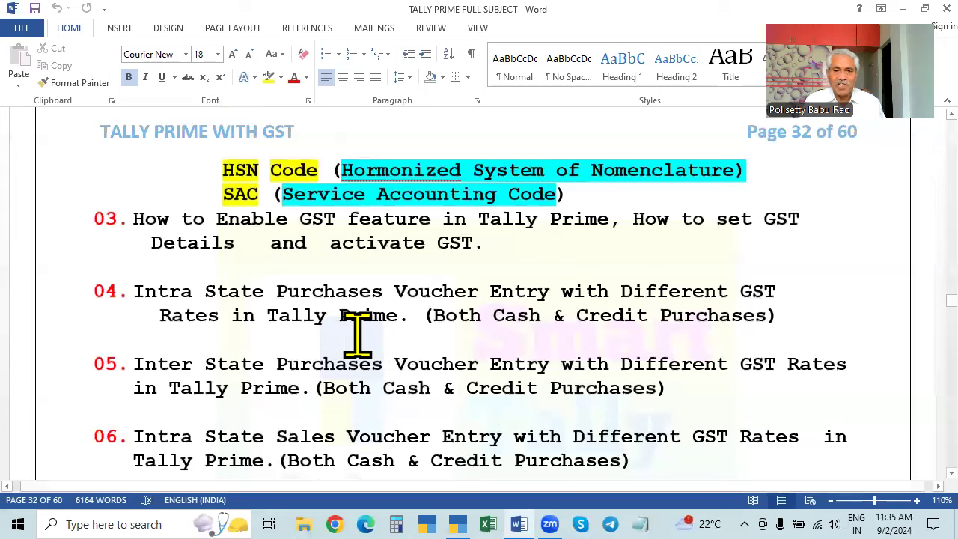
{"action": "scroll", "coordinate": [430, 368], "scroll_direction": "down", "scroll_amount": 2}
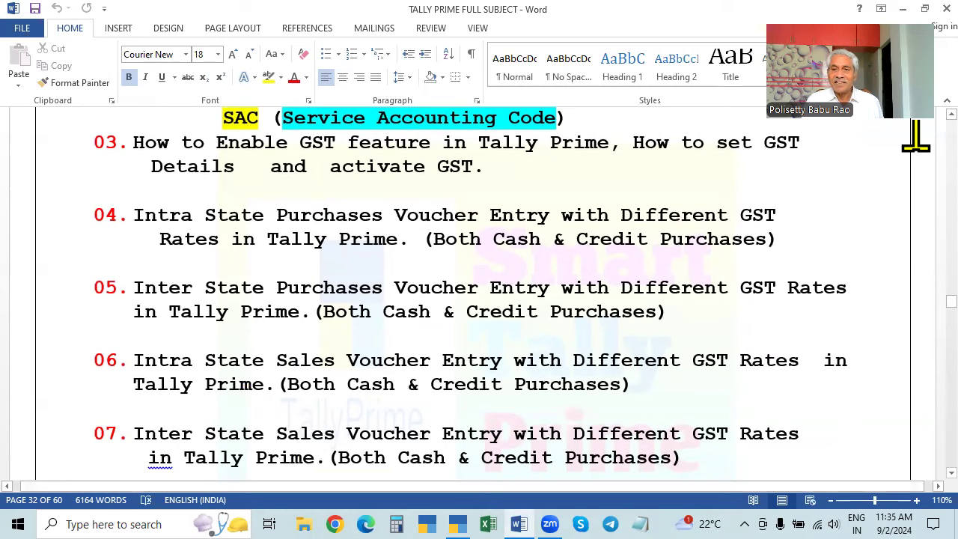
- Switch back to TallyPrime and load the Sangvi Enterprises company
{"action": "left_click", "coordinate": [458, 524]}
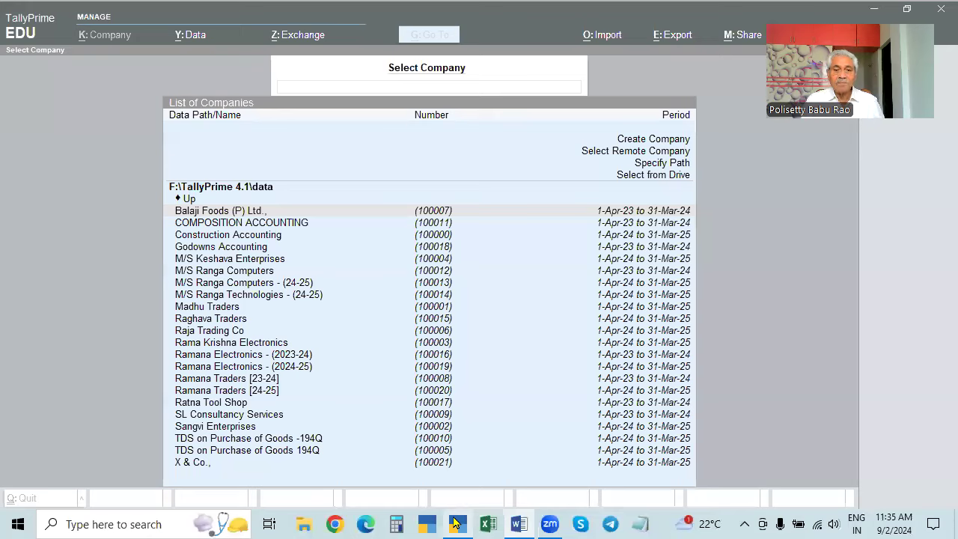
{"action": "left_click", "coordinate": [223, 430]}
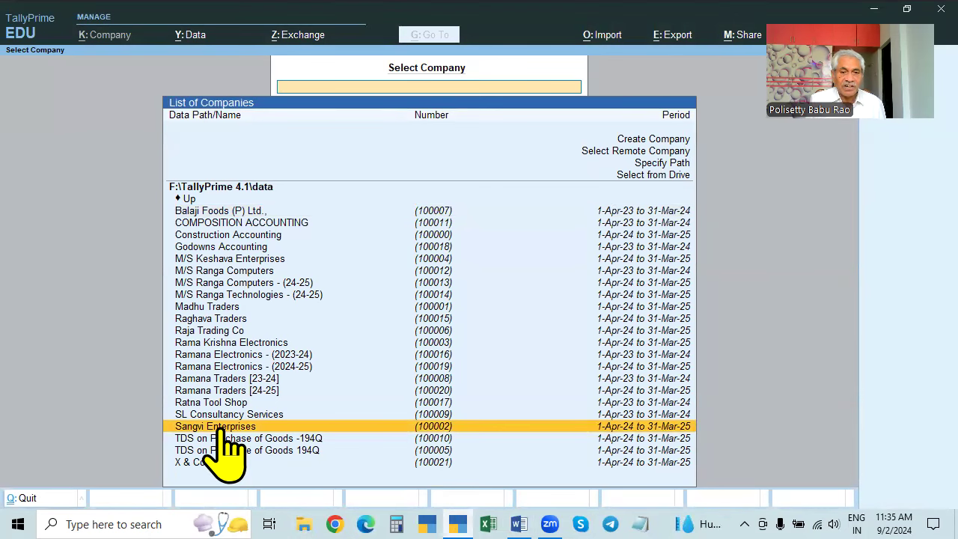
{"action": "left_click", "coordinate": [222, 431]}
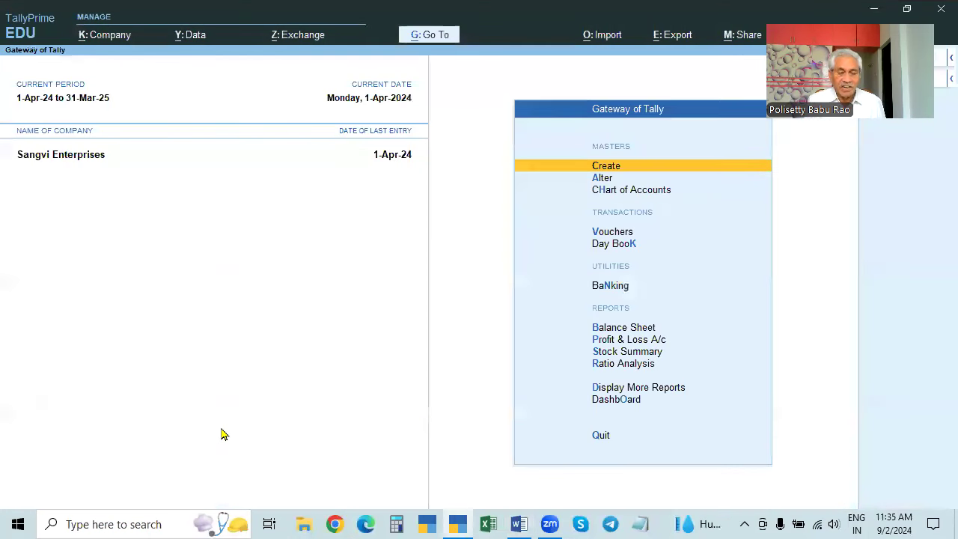
{"action": "left_click", "coordinate": [617, 244]}
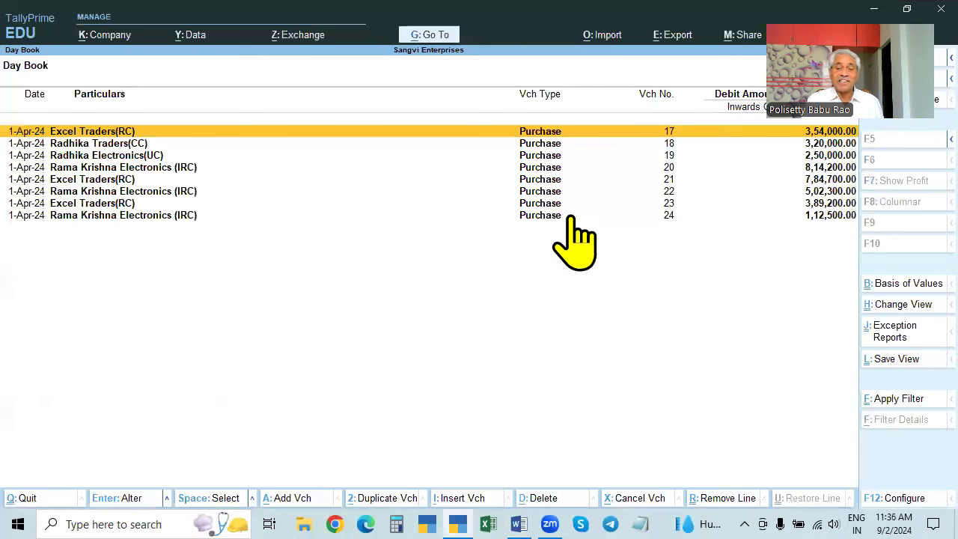
{"action": "key", "text": "Escape"}
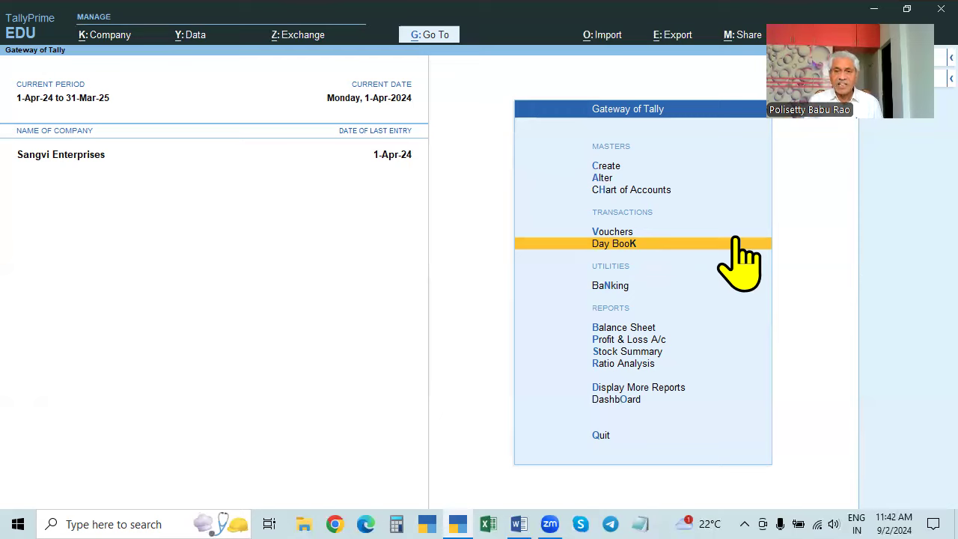
- Use Alter > Ledger to display the company's List of Ledgers
{"action": "key", "text": "a"}
{"action": "key", "text": "Down"}
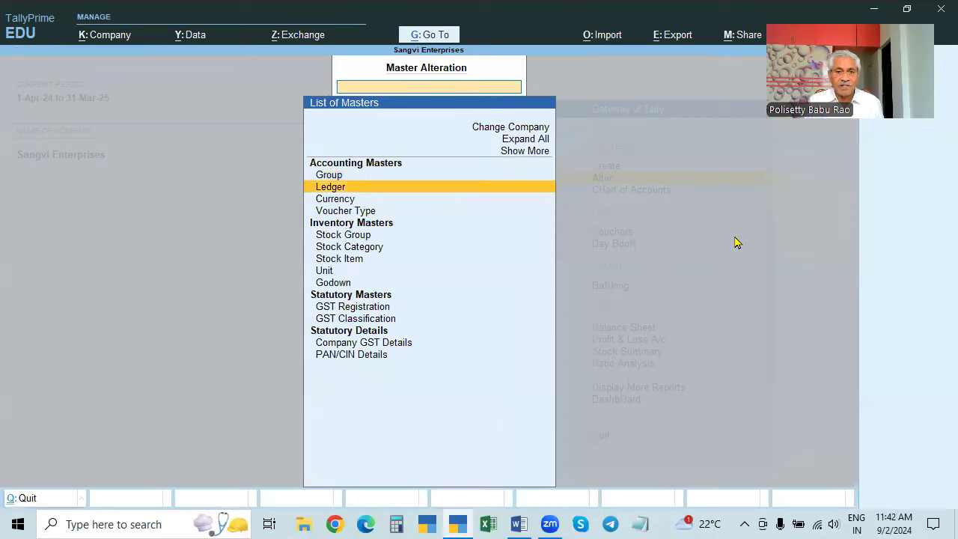
{"action": "key", "text": "Return"}
- Walk through the ledgers, pointing out CGST, IGST, Exnora Enterprises (CD), Raghuram Computers and the other parties
{"action": "key", "text": "Down"}
{"action": "key", "text": "Down"}
{"action": "key", "text": "Down"}
{"action": "key", "text": "Down"}
{"action": "key", "text": "Down"}
{"action": "key", "text": "Down"}
{"action": "key", "text": "Down"}
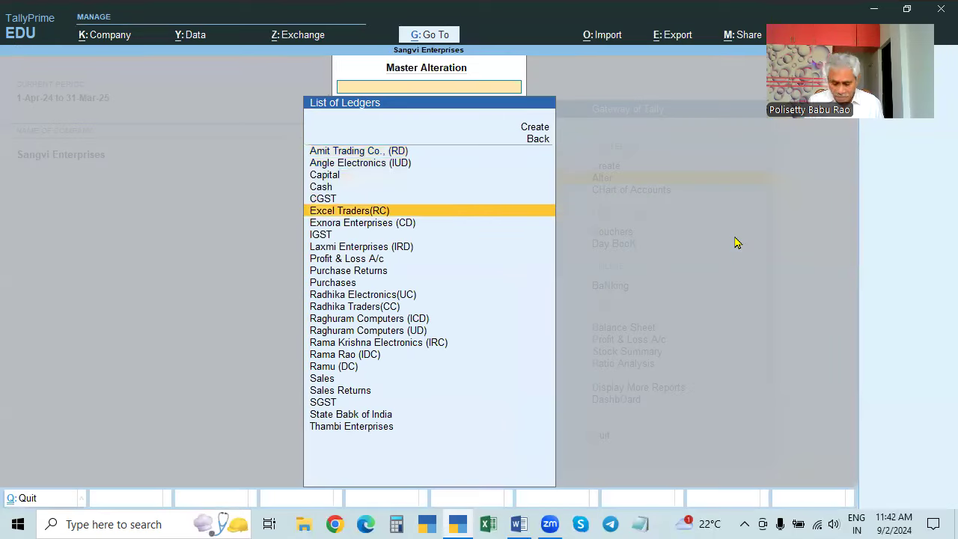
{"action": "key", "text": "Up"}
{"action": "key", "text": "Up"}
{"action": "key", "text": "Up"}
{"action": "key", "text": "Up"}
{"action": "key", "text": "Up"}
{"action": "key", "text": "Up"}
{"action": "key", "text": "Down"}
{"action": "key", "text": "Down"}
{"action": "key", "text": "Down"}
{"action": "key", "text": "Down"}
{"action": "key", "text": "Up"}
{"action": "key", "text": "Up"}
{"action": "key", "text": "Up"}
{"action": "key", "text": "Up"}
{"action": "key", "text": "Up"}
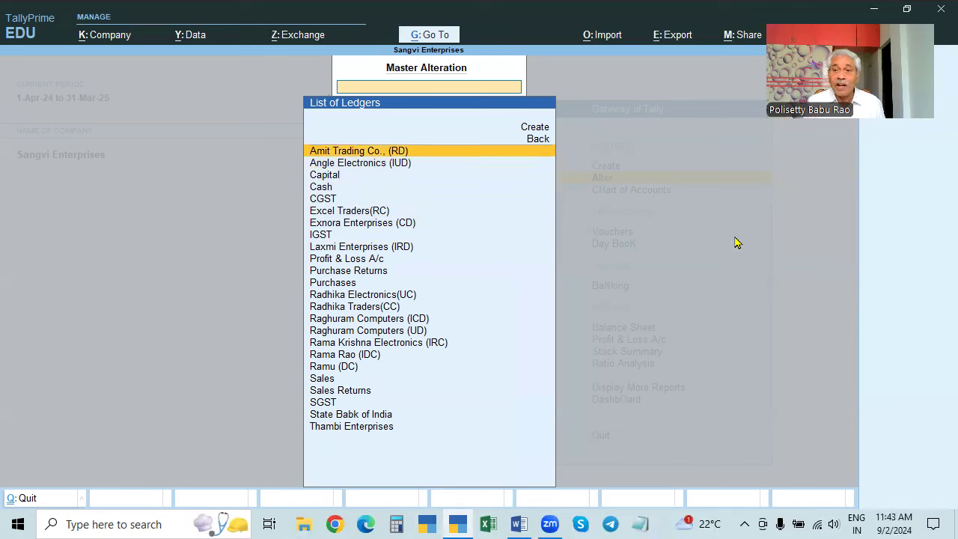
{"action": "key", "text": "Down"}
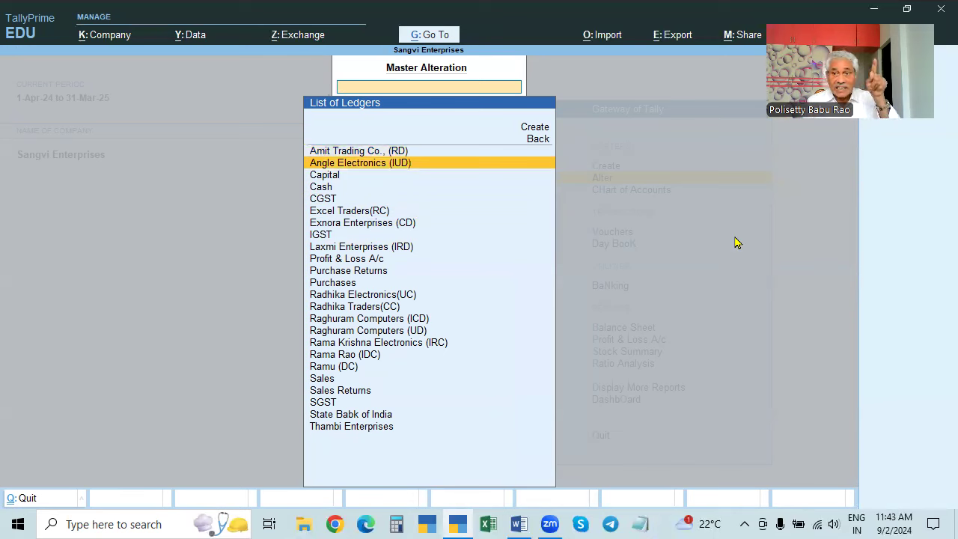
{"action": "key", "text": "Down"}
{"action": "key", "text": "Down"}
{"action": "key", "text": "Down"}
{"action": "key", "text": "Down"}
{"action": "key", "text": "Down"}
{"action": "key", "text": "Down"}
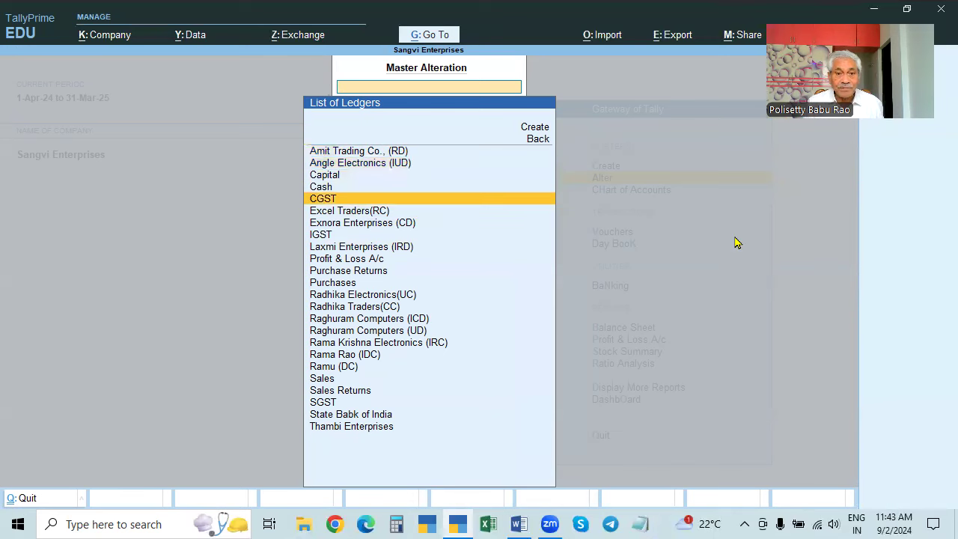
{"action": "key", "text": "Up"}
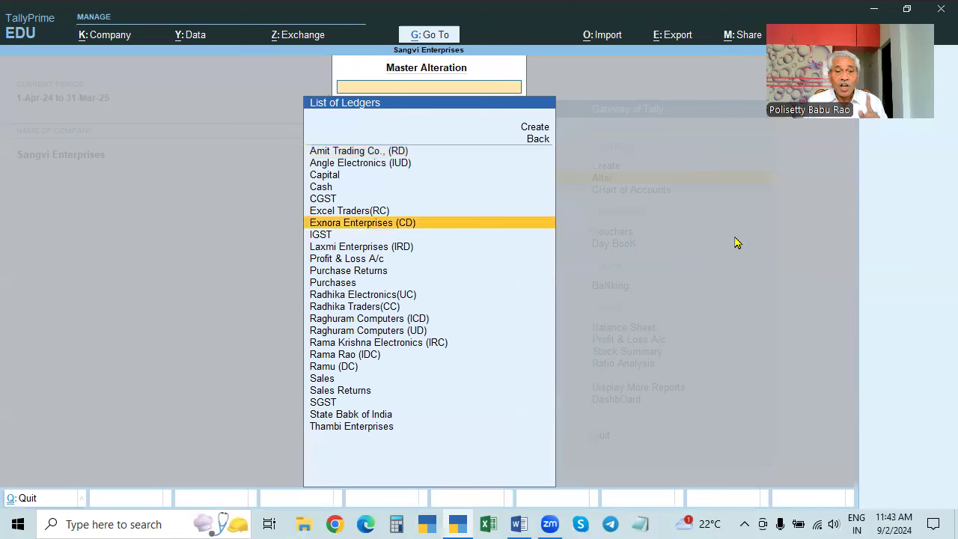
{"action": "key", "text": "Down"}
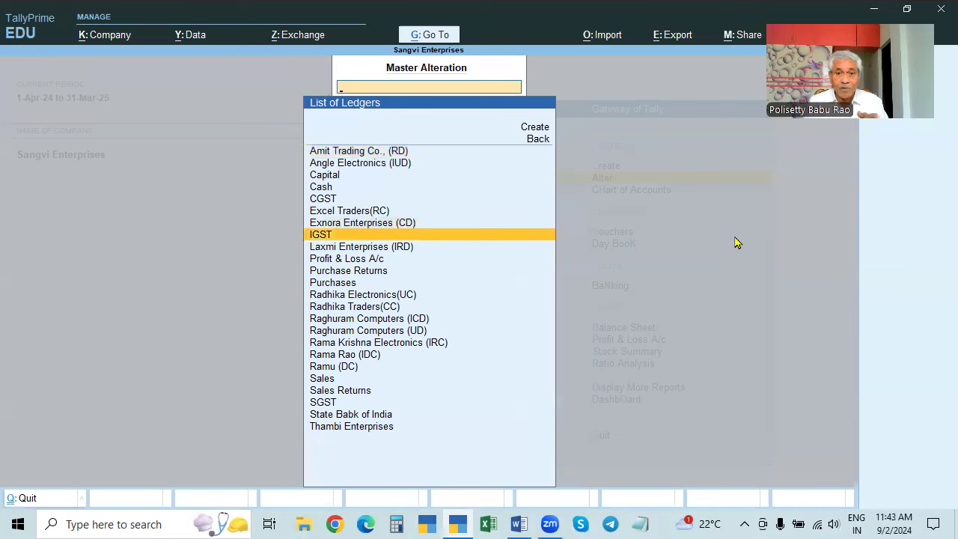
{"action": "key", "text": "Up"}
{"action": "key", "text": "Down"}
{"action": "key", "text": "Down"}
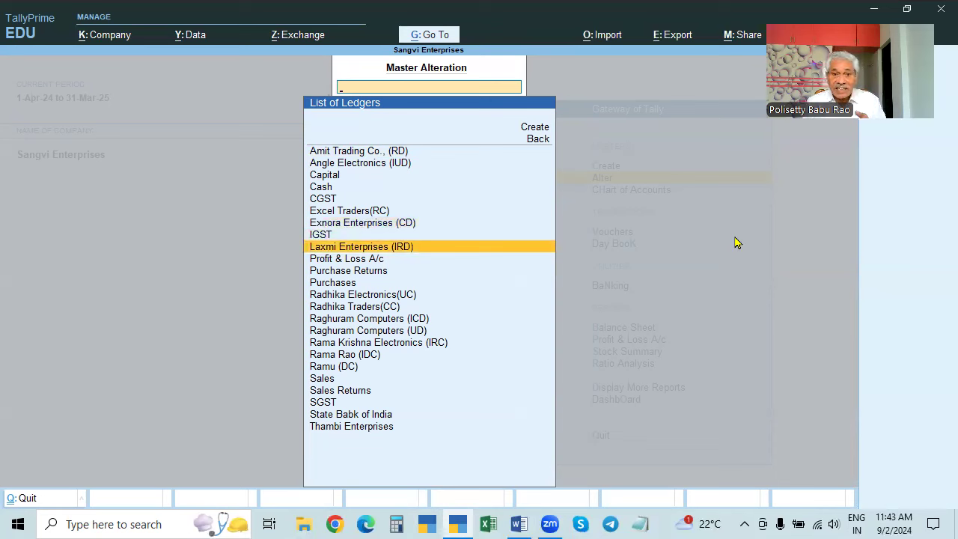
{"action": "key", "text": "Down"}
{"action": "key", "text": "Down"}
{"action": "key", "text": "Down"}
{"action": "key", "text": "Down"}
{"action": "key", "text": "Down"}
{"action": "key", "text": "Down"}
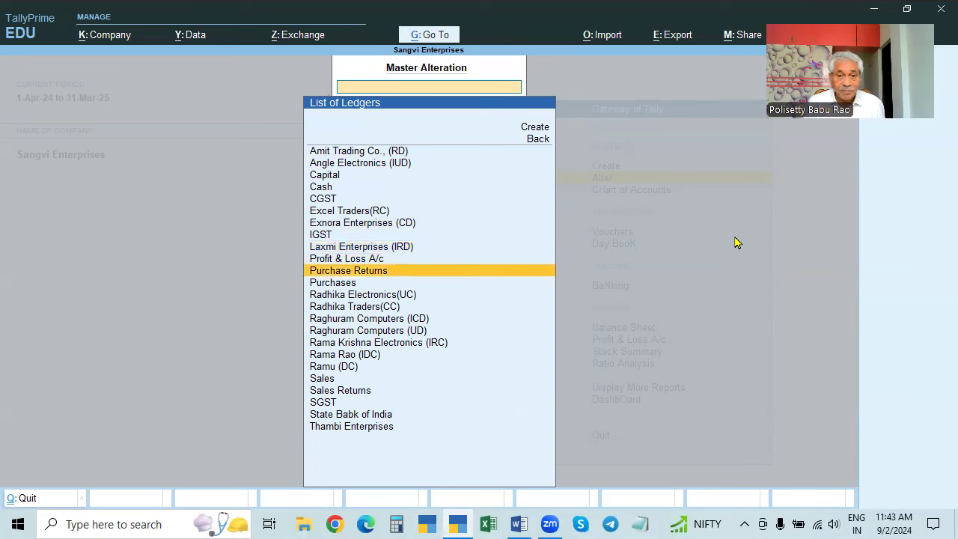
{"action": "key", "text": "Up"}
{"action": "key", "text": "Down"}
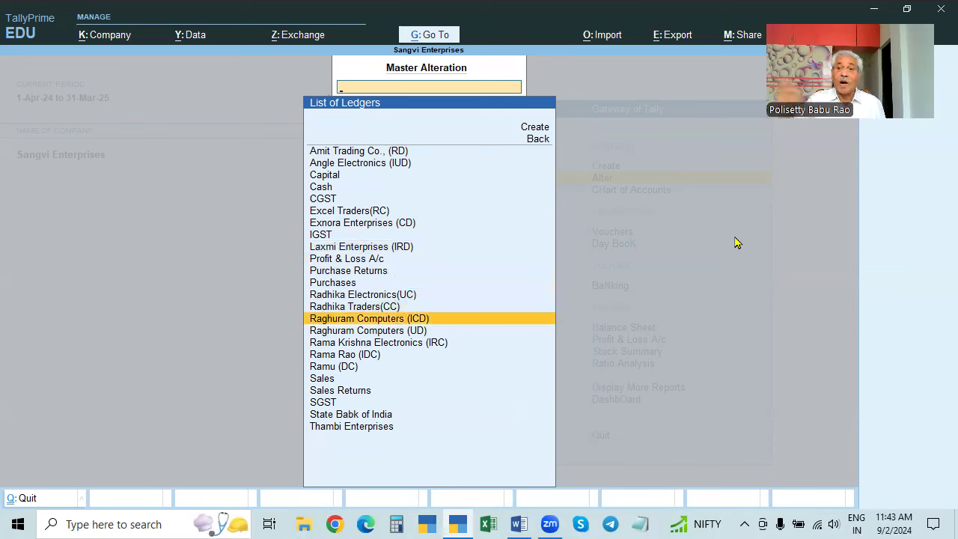
{"action": "key", "text": "Down"}
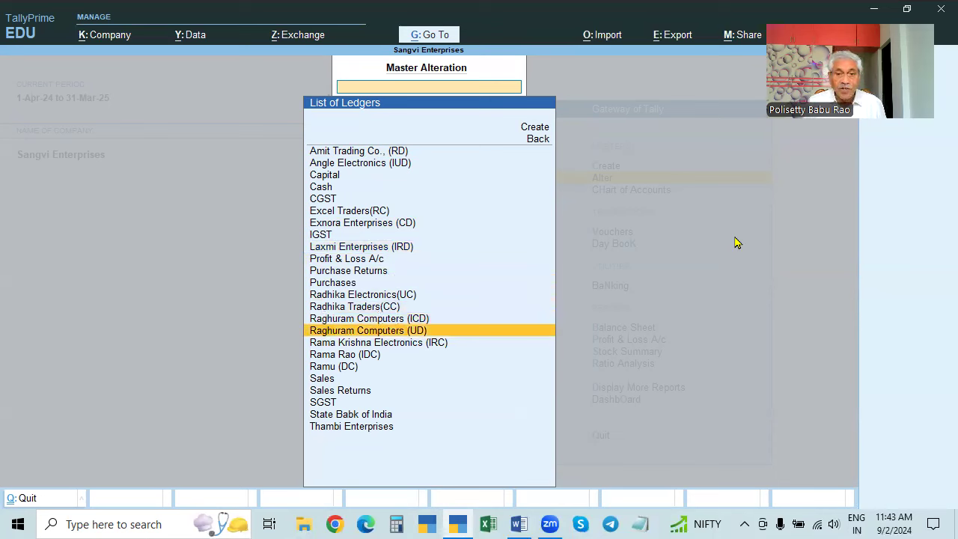
{"action": "key", "text": "Down"}
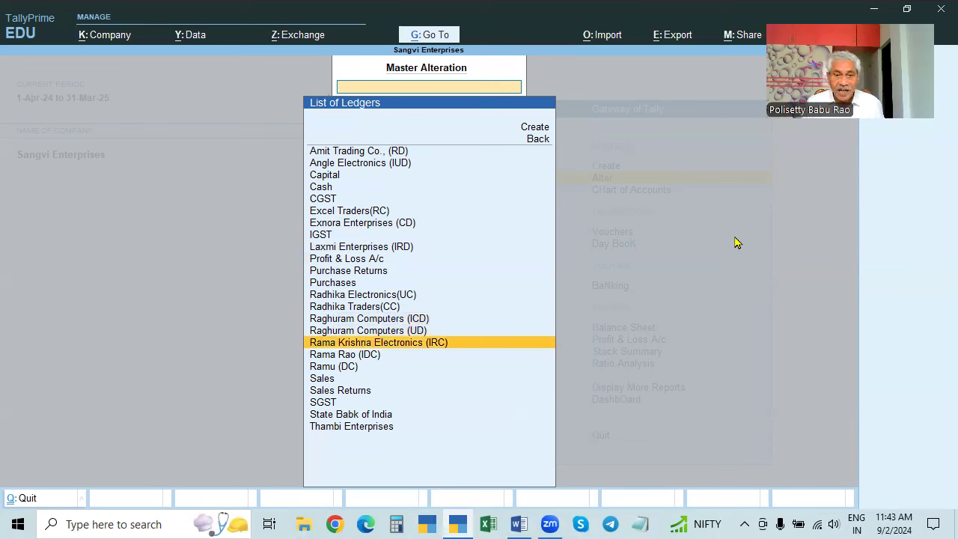
{"action": "key", "text": "Up"}
{"action": "key", "text": "Down"}
{"action": "key", "text": "Down"}
{"action": "key", "text": "Down"}
{"action": "key", "text": "Up"}
{"action": "key", "text": "Up"}
{"action": "key", "text": "Up"}
{"action": "key", "text": "Up"}
{"action": "key", "text": "Up"}
{"action": "key", "text": "Up"}
{"action": "key", "text": "Up"}
{"action": "key", "text": "Up"}
{"action": "key", "text": "Up"}
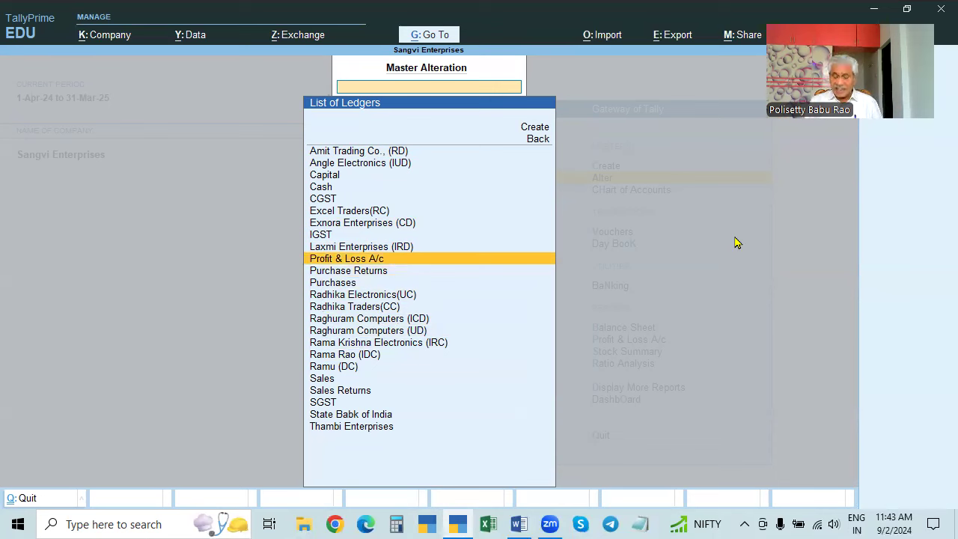
{"action": "key", "text": "Up"}
{"action": "key", "text": "Up"}
{"action": "key", "text": "Up"}
{"action": "key", "text": "Up"}
{"action": "key", "text": "Up"}
{"action": "key", "text": "Up"}
{"action": "key", "text": "Up"}
{"action": "key", "text": "Up"}
{"action": "key", "text": "Up"}
{"action": "key", "text": "Down"}
{"action": "key", "text": "Down"}
{"action": "key", "text": "Down"}
{"action": "key", "text": "Down"}
{"action": "key", "text": "Down"}
{"action": "key", "text": "Down"}
{"action": "key", "text": "Down"}
{"action": "key", "text": "Down"}
{"action": "key", "text": "Down"}
{"action": "key", "text": "Down"}
{"action": "key", "text": "Down"}
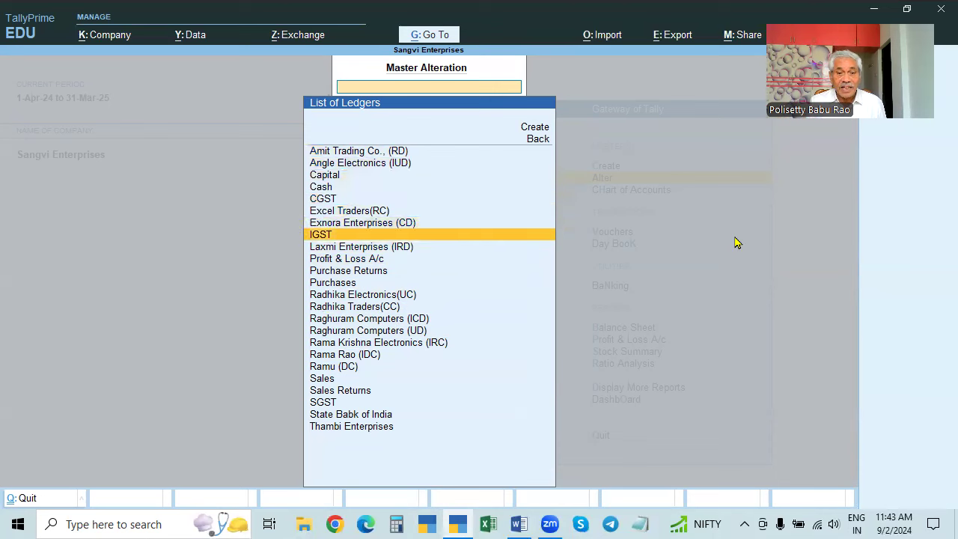
{"action": "key", "text": "Down"}
{"action": "key", "text": "Down"}
{"action": "key", "text": "Down"}
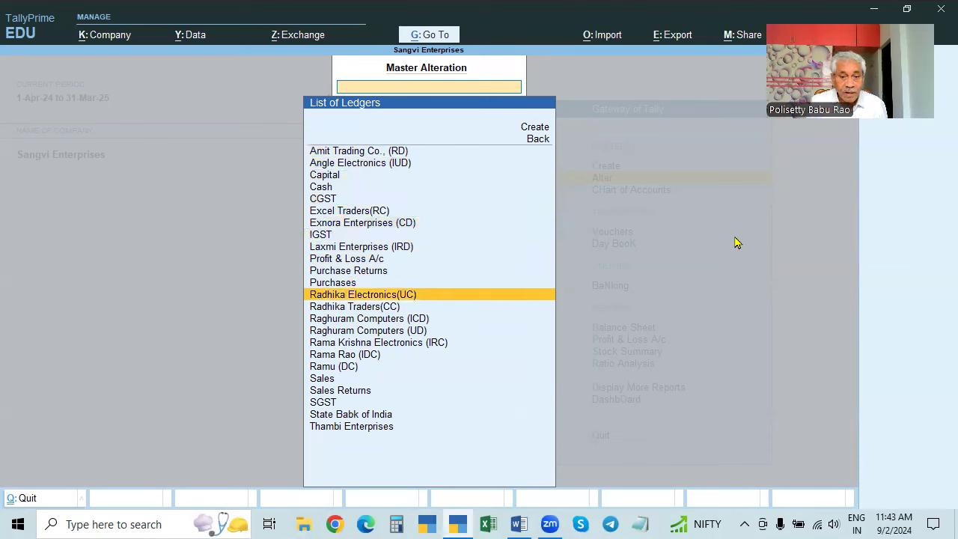
{"action": "key", "text": "Down"}
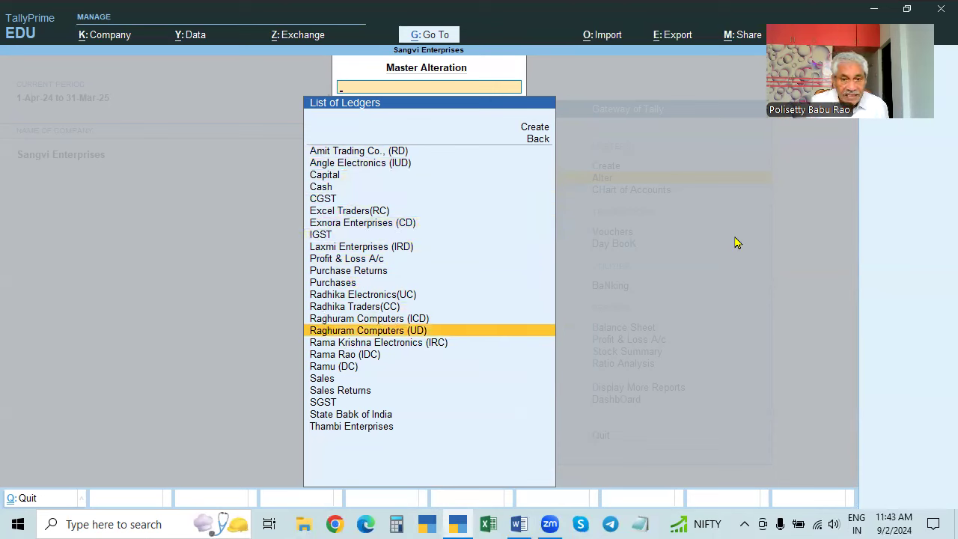
{"action": "key", "text": "Up"}
{"action": "key", "text": "Up"}
{"action": "key", "text": "Up"}
{"action": "key", "text": "Up"}
{"action": "key", "text": "Up"}
{"action": "key", "text": "Up"}
{"action": "key", "text": "Up"}
{"action": "key", "text": "Up"}
{"action": "key", "text": "Up"}
{"action": "key", "text": "Up"}
{"action": "key", "text": "Up"}
{"action": "key", "text": "Up"}
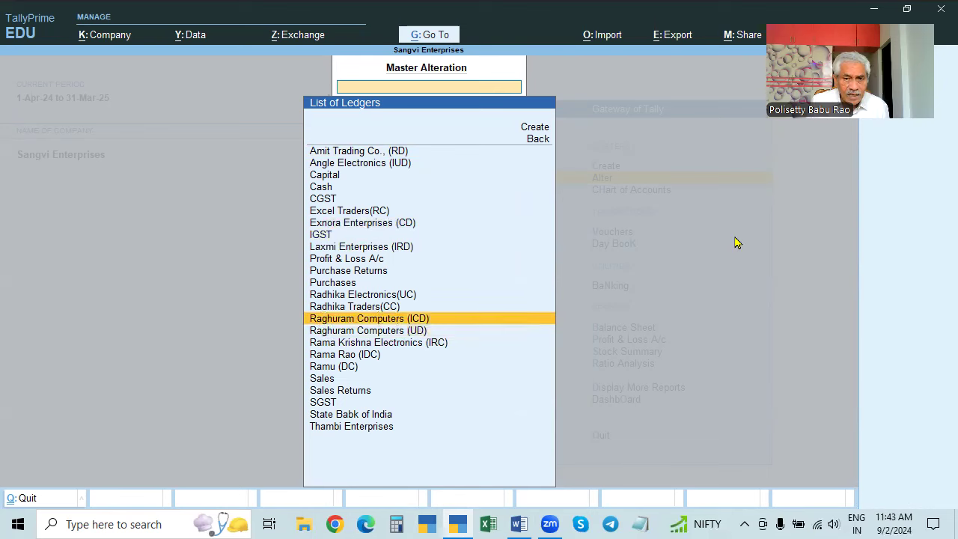
{"action": "key", "text": "Up"}
{"action": "key", "text": "Up"}
{"action": "key", "text": "Up"}
{"action": "key", "text": "Up"}
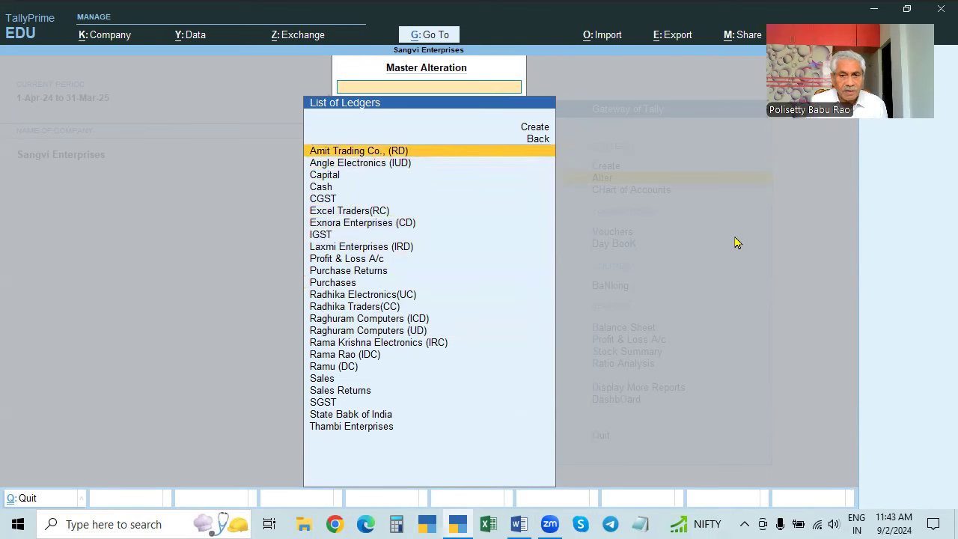
{"action": "key", "text": "Down"}
{"action": "key", "text": "Down"}
{"action": "key", "text": "Down"}
{"action": "key", "text": "Down"}
{"action": "key", "text": "Down"}
{"action": "key", "text": "Down"}
{"action": "key", "text": "Down"}
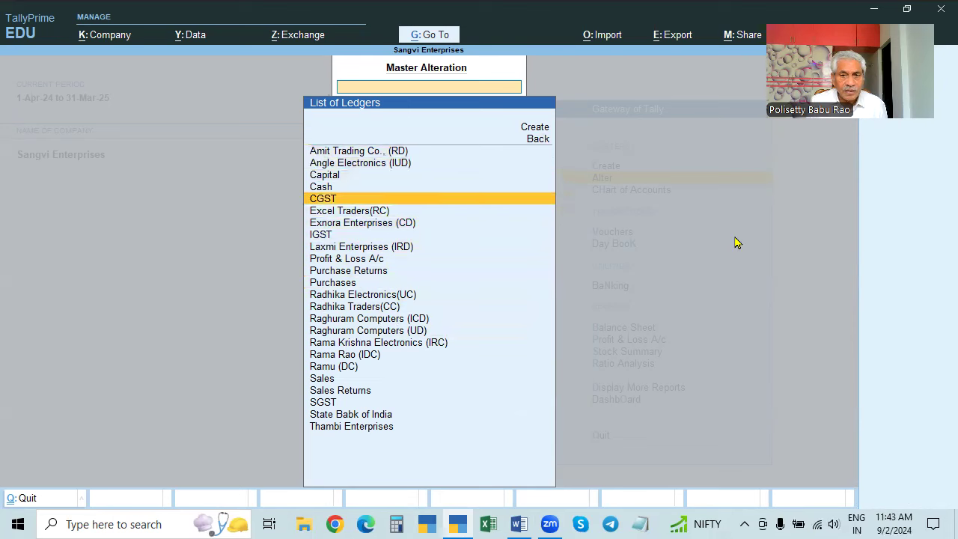
{"action": "key", "text": "Down"}
{"action": "key", "text": "Down"}
{"action": "key", "text": "Down"}
{"action": "key", "text": "Down"}
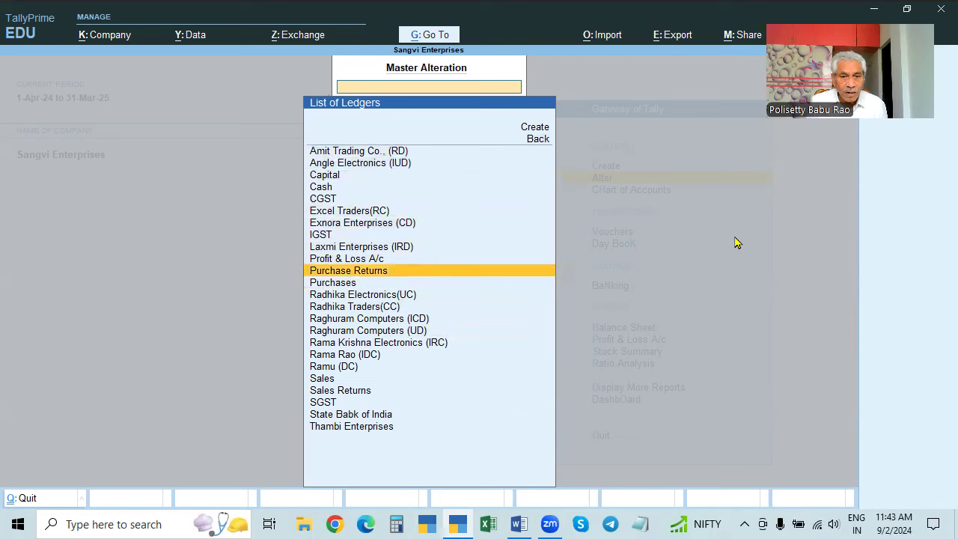
{"action": "key", "text": "Down"}
{"action": "key", "text": "Down"}
{"action": "key", "text": "Down"}
{"action": "key", "text": "Down"}
{"action": "key", "text": "Down"}
{"action": "key", "text": "Down"}
{"action": "key", "text": "Down"}
{"action": "key", "text": "Down"}
{"action": "key", "text": "Up"}
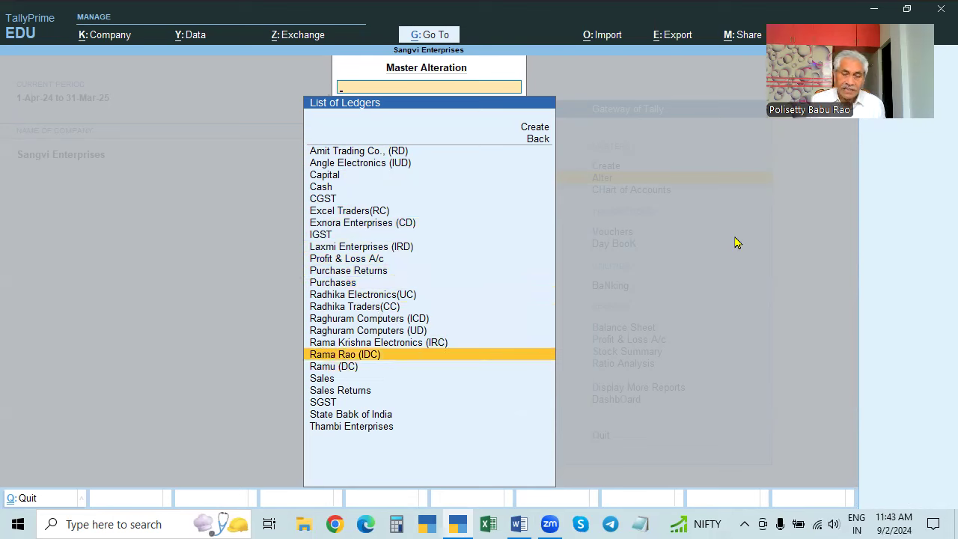
{"action": "key", "text": "Down"}
{"action": "key", "text": "Up"}
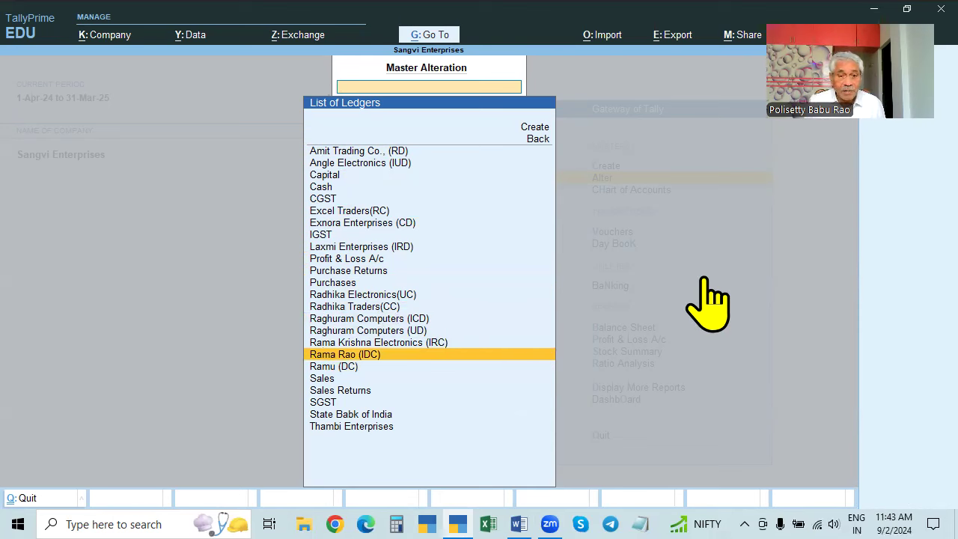
{"action": "left_click", "coordinate": [377, 360]}
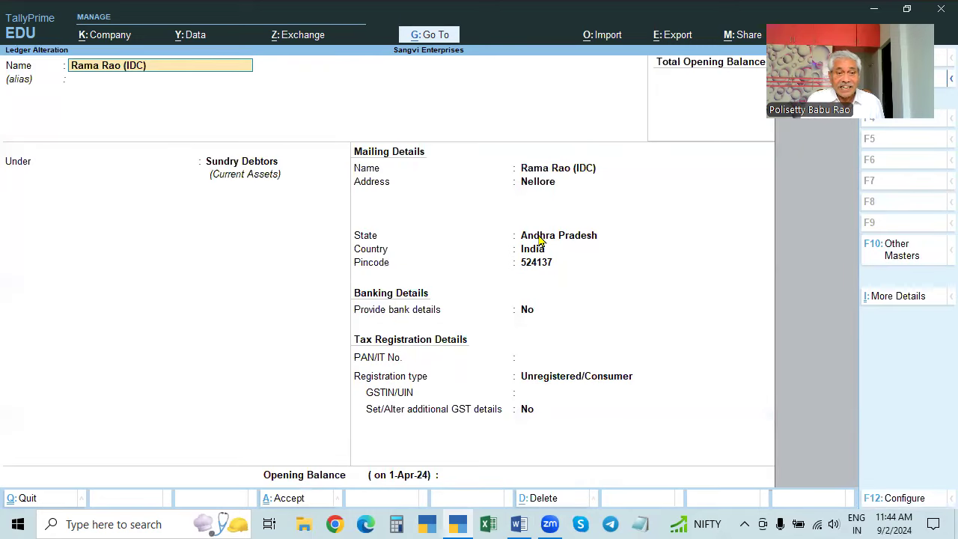
{"action": "key", "text": "Escape"}
{"action": "key", "text": "Escape"}
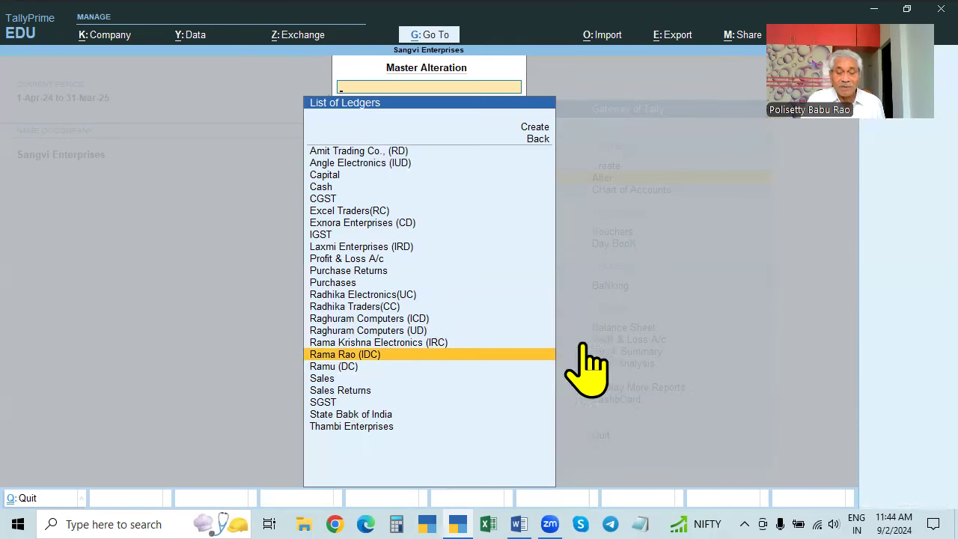
{"action": "key", "text": "Return"}
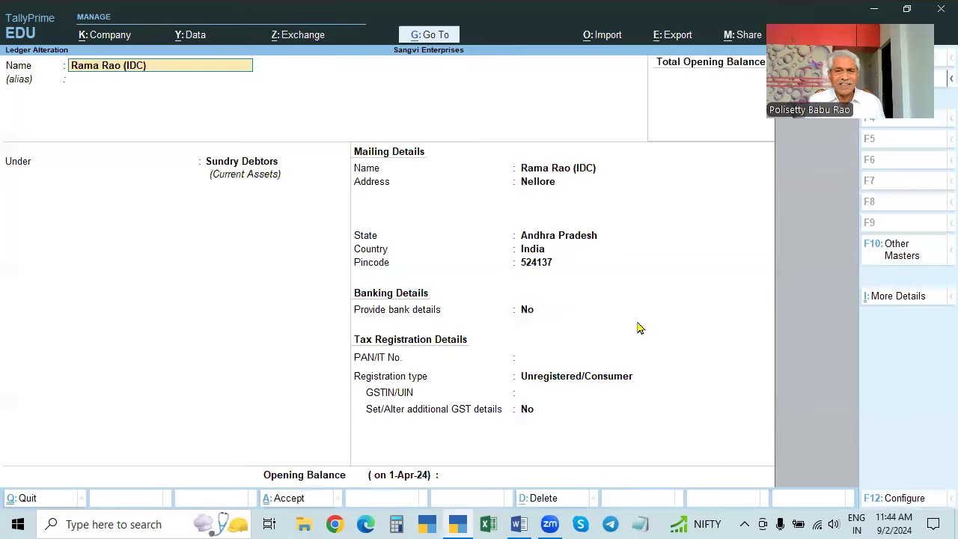
{"action": "key", "text": "Escape"}
{"action": "key", "text": "Escape"}
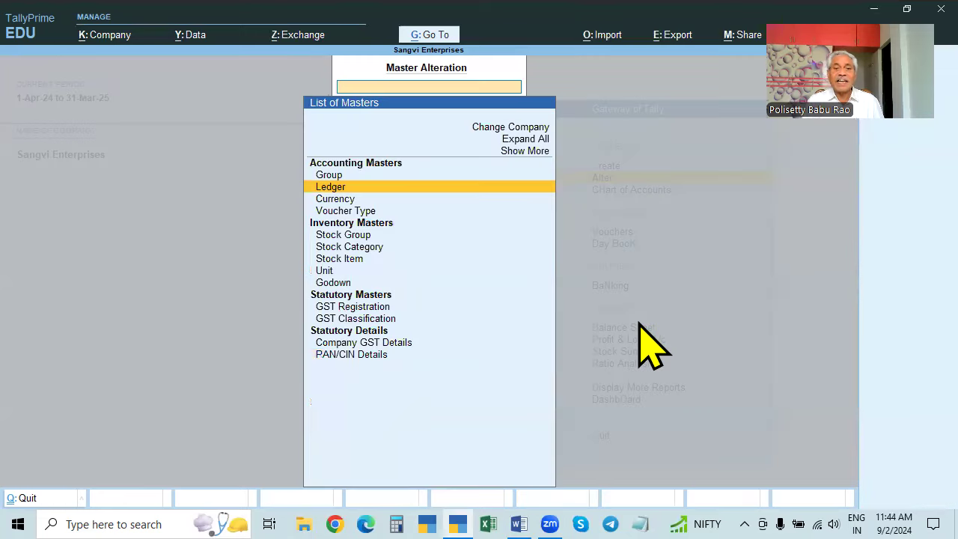
{"action": "key", "text": "Escape"}
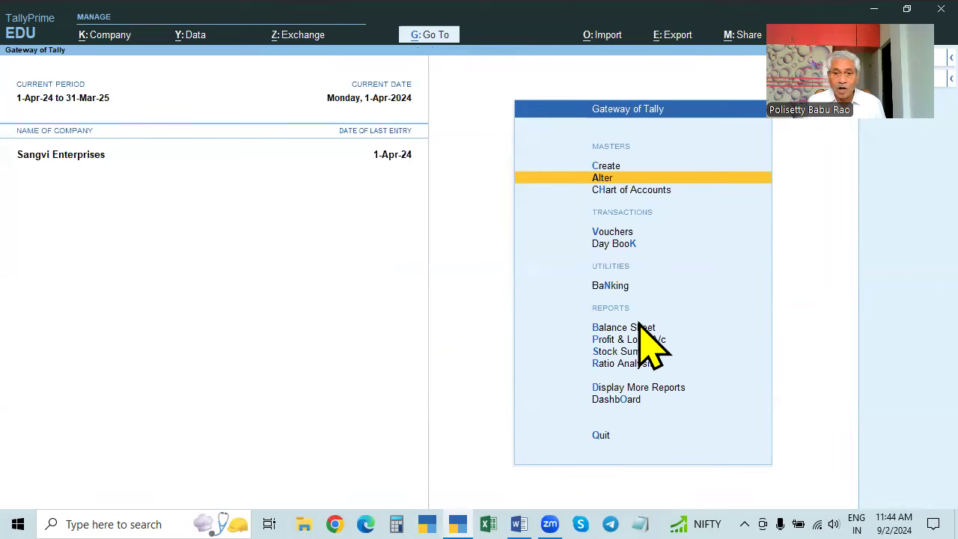
- Start a new voucher and switch it from Payment to Sales voucher number 13
{"action": "key", "text": "Down"}
{"action": "key", "text": "Down"}
{"action": "key", "text": "Return"}
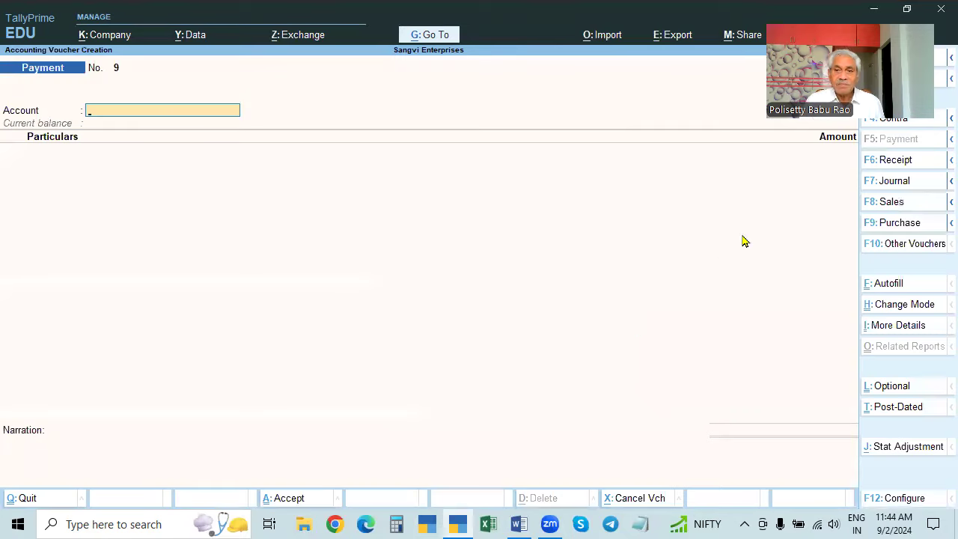
{"action": "left_click_drag", "start_coordinate": [756, 202], "coordinate": [32, 367]}
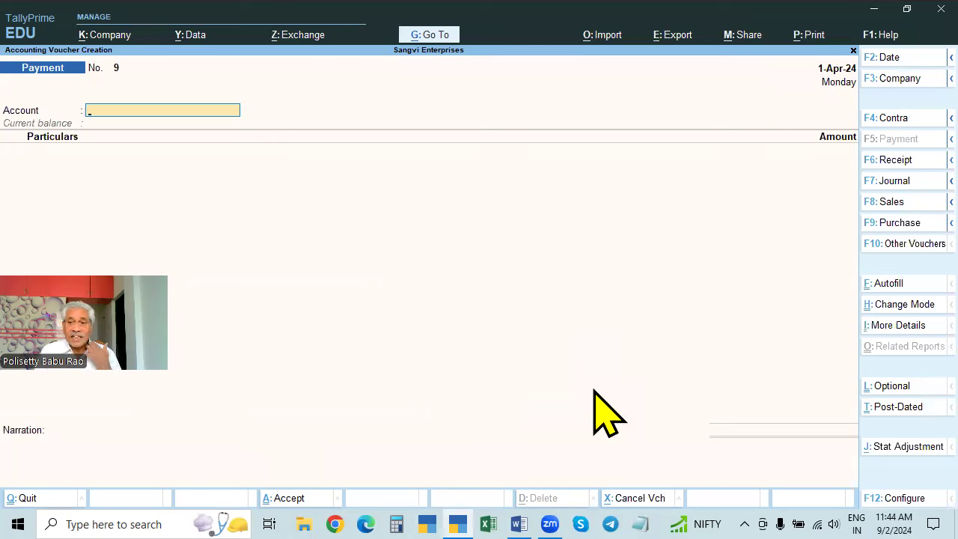
{"action": "left_click", "coordinate": [889, 208]}
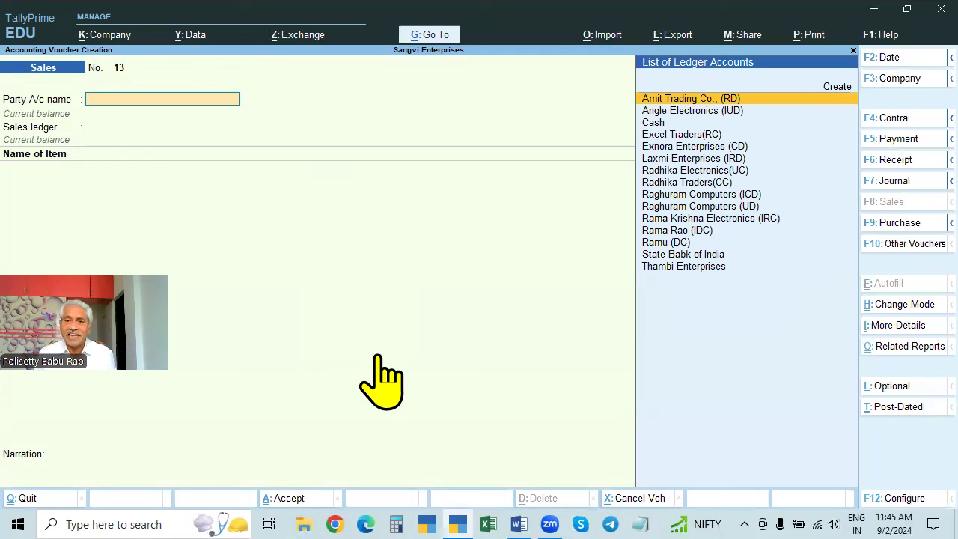
- Choose Angle Electronics (IUD) as party, inspect its ledger without saving, and reach Party Details
{"action": "left_click", "coordinate": [730, 113]}
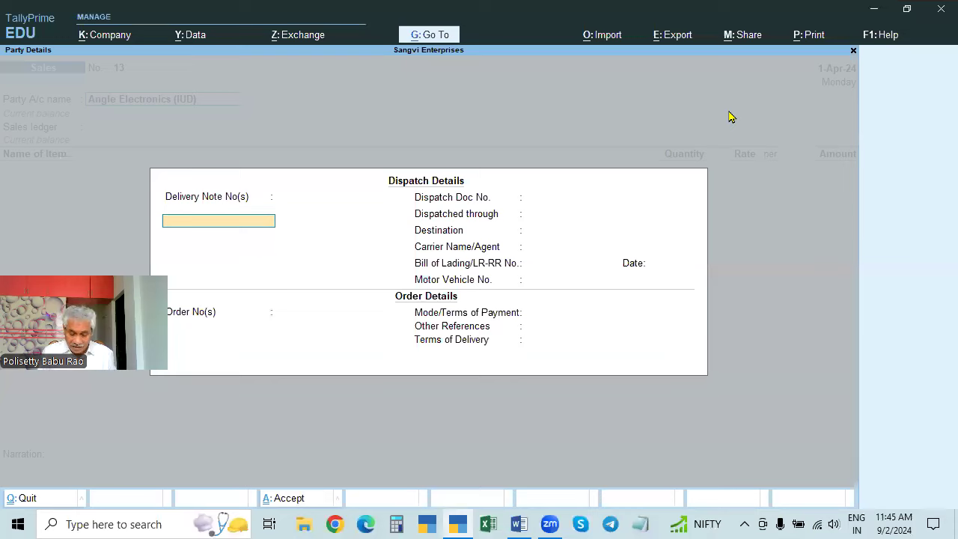
{"action": "key", "text": "Escape"}
{"action": "key", "text": "ctrl+Return"}
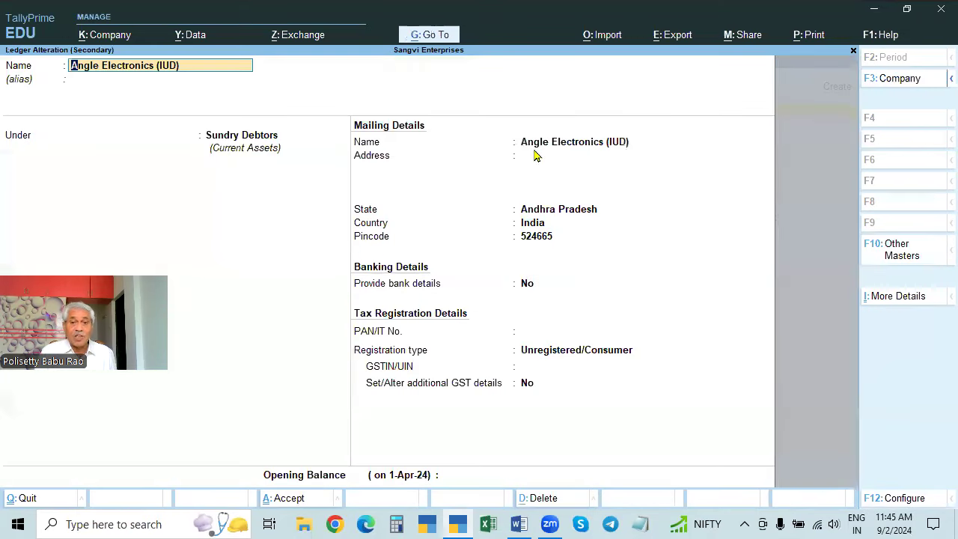
{"action": "key", "text": "BackSpace"}
{"action": "key", "text": "Escape"}
{"action": "key", "text": "y"}
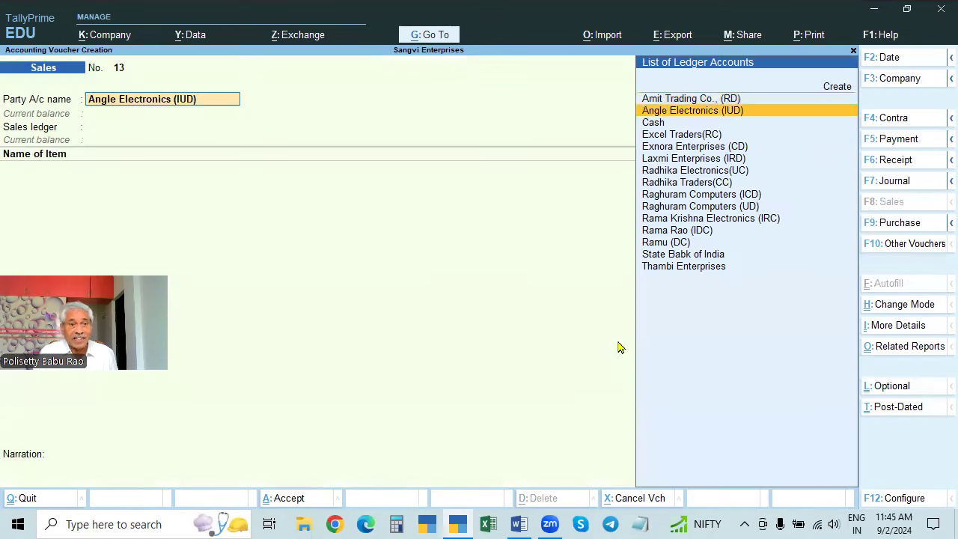
{"action": "key", "text": "Return"}
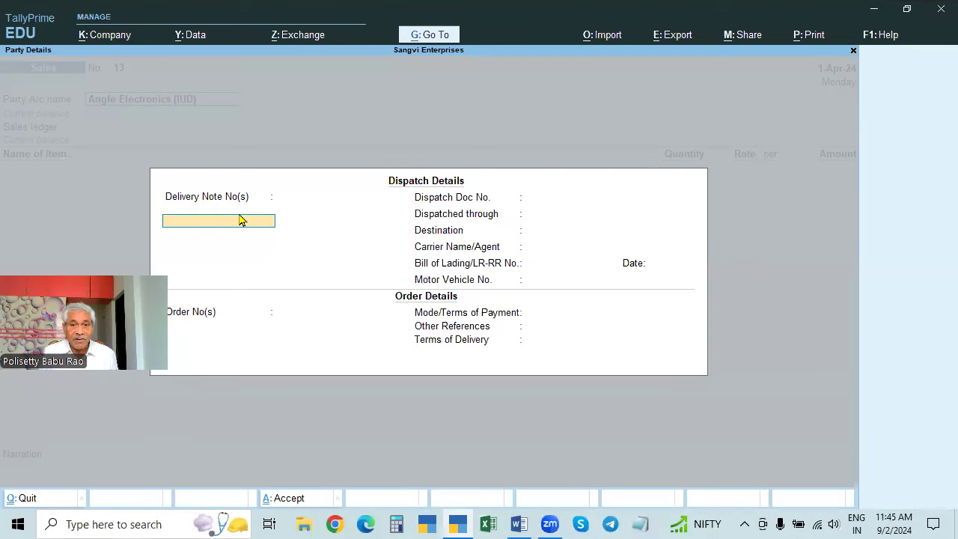
{"action": "key", "text": "ctrl+a"}
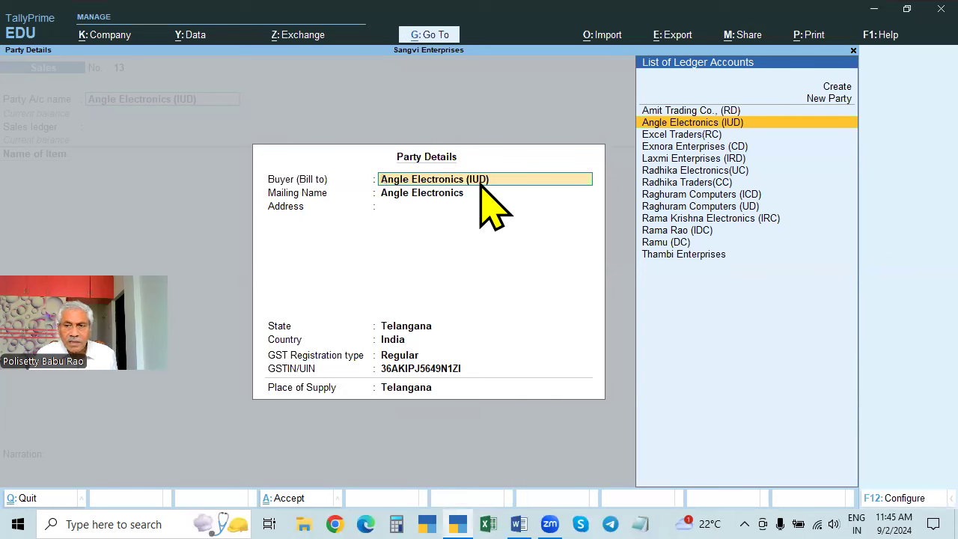
- Recheck the party ledger and buyer details, then quit Sales voucher 13 without recording it
{"action": "key", "text": "ctrl+a"}
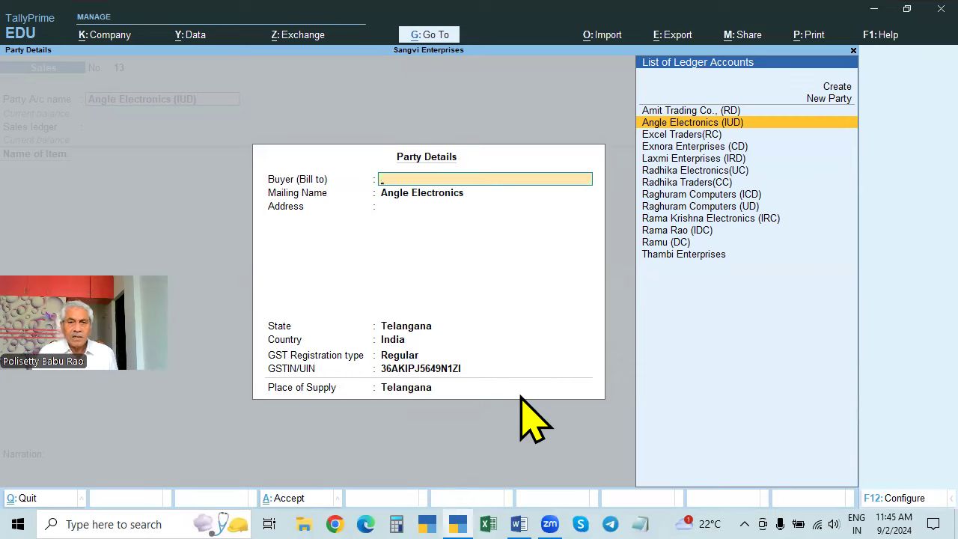
{"action": "key", "text": "ctrl+Return"}
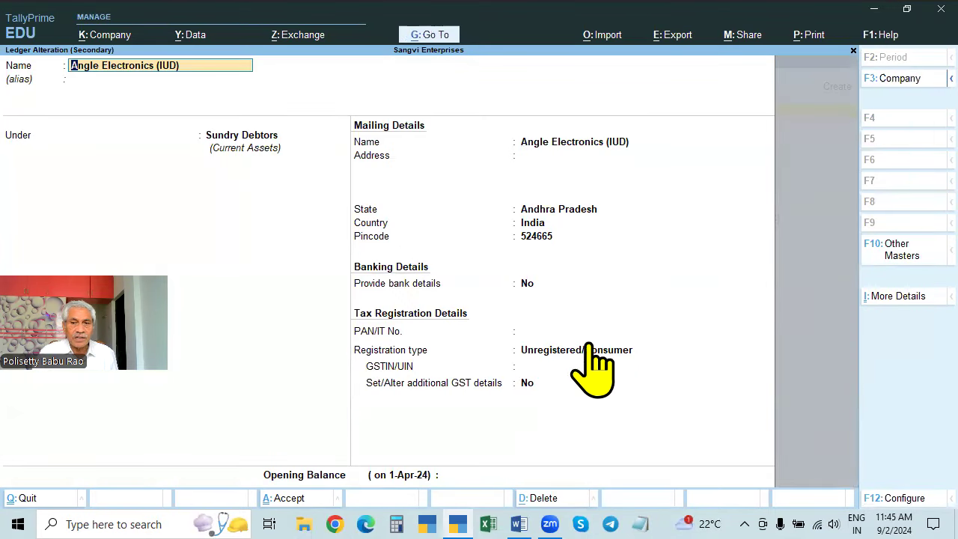
{"action": "key", "text": "Escape"}
{"action": "key", "text": "Escape"}
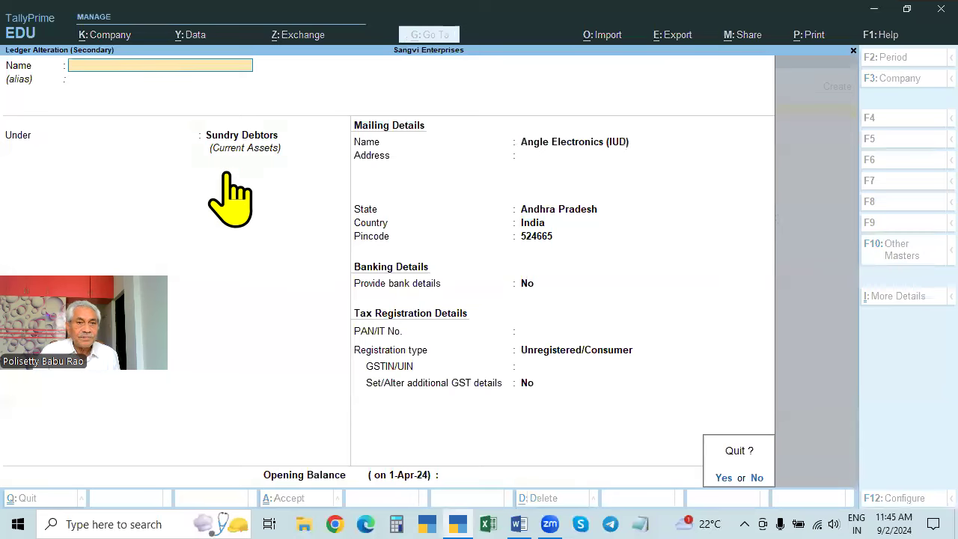
{"action": "key", "text": "y"}
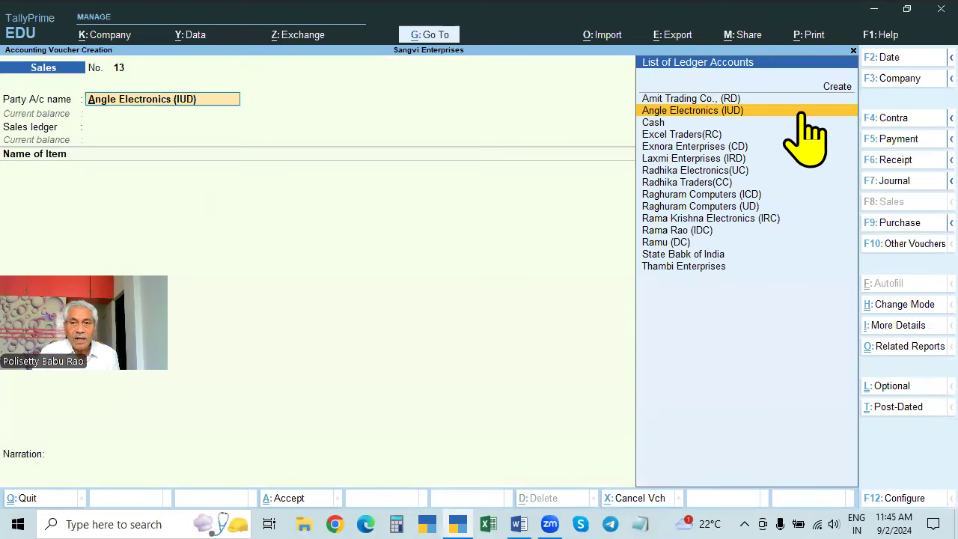
{"action": "key", "text": "Return"}
{"action": "key", "text": "ctrl+a"}
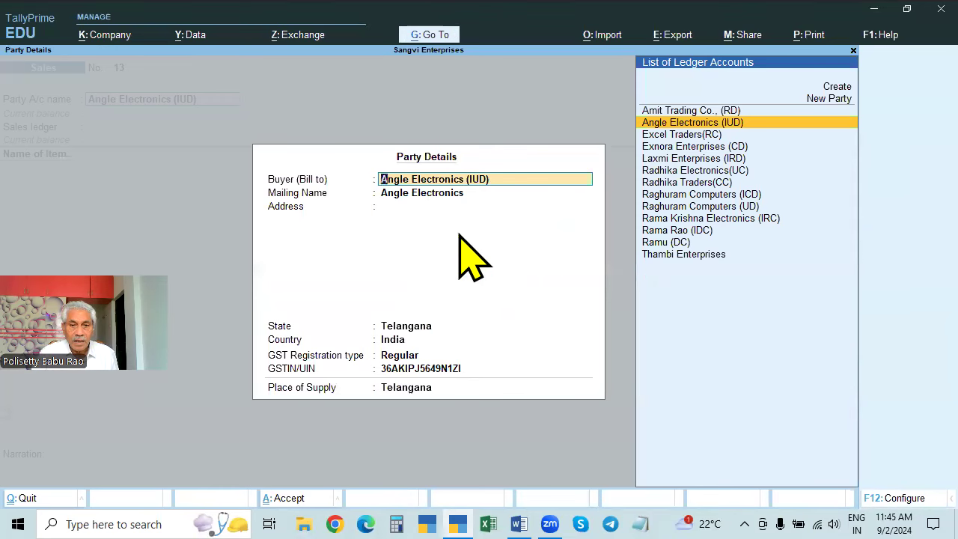
{"action": "key", "text": "Escape"}
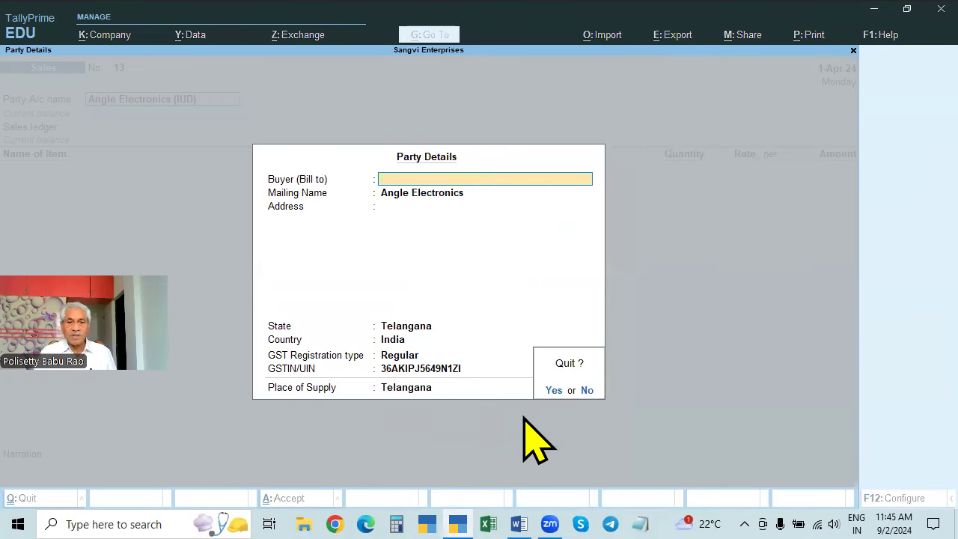
{"action": "key", "text": "Return"}
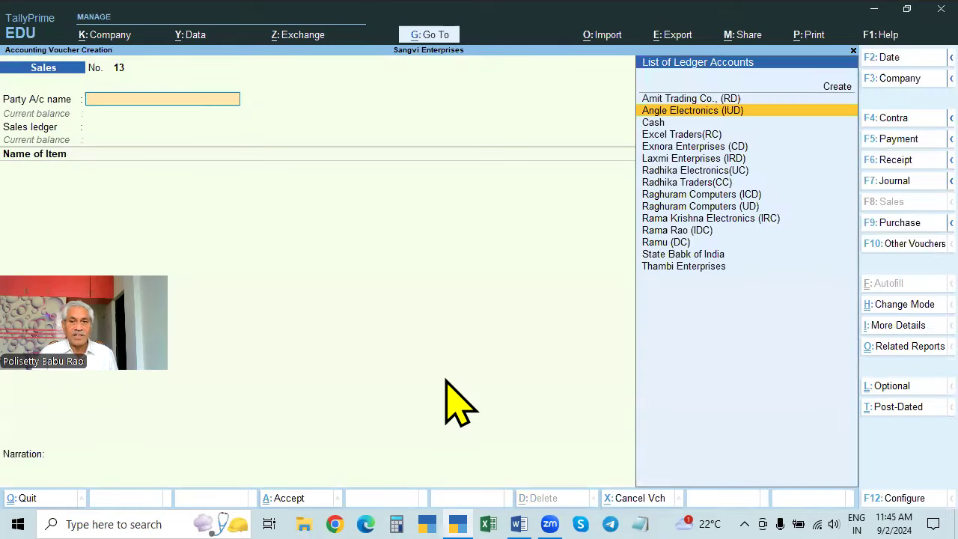
{"action": "key", "text": "Escape"}
{"action": "key", "text": "Up"}
{"action": "key", "text": "Up"}
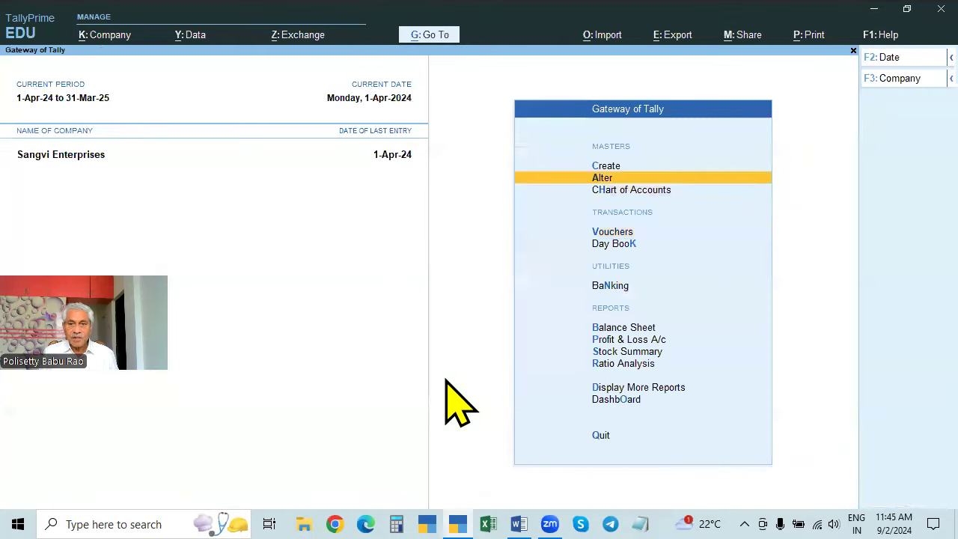
- Review the Angle Electronics (IUD) ledger under Sundry Debtors, then exit without saving toward vouchers
{"action": "key", "text": "Return"}
{"action": "key", "text": "Down"}
{"action": "key", "text": "Return"}
{"action": "key", "text": "Down"}
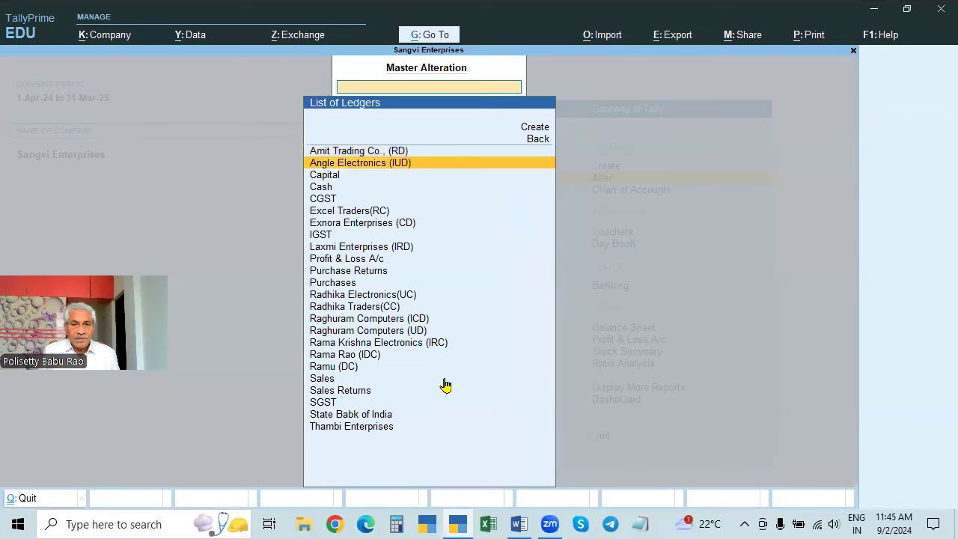
{"action": "key", "text": "Return"}
{"action": "key", "text": "Return"}
{"action": "key", "text": "Return"}
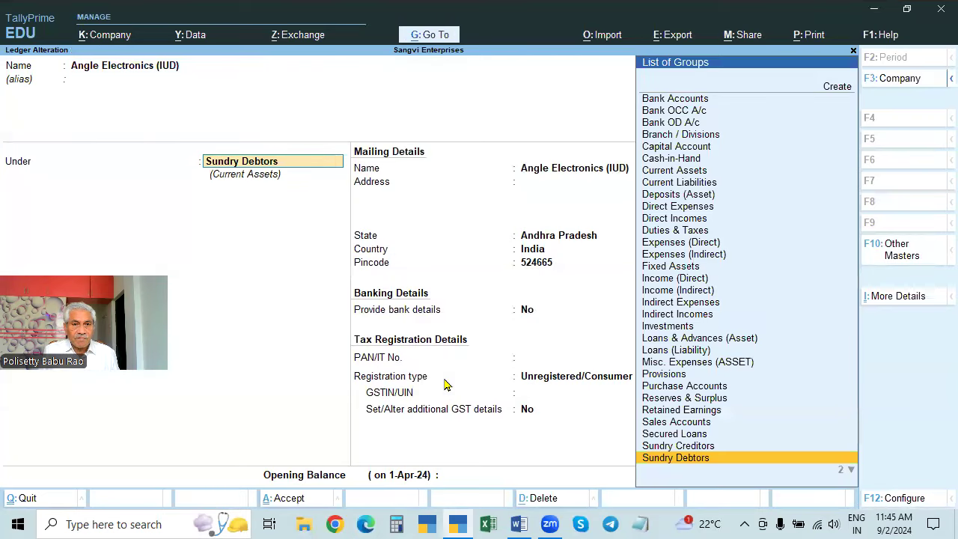
{"action": "key", "text": "Return"}
{"action": "key", "text": "Return"}
{"action": "key", "text": "Return"}
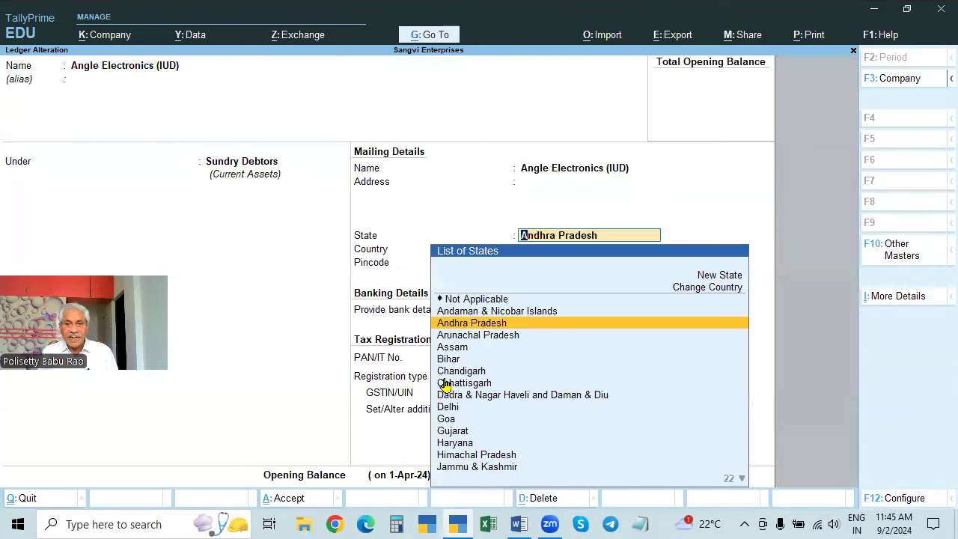
{"action": "key", "text": "Return"}
{"action": "key", "text": "Return"}
{"action": "key", "text": "Return"}
{"action": "key", "text": "Return"}
{"action": "key", "text": "Return"}
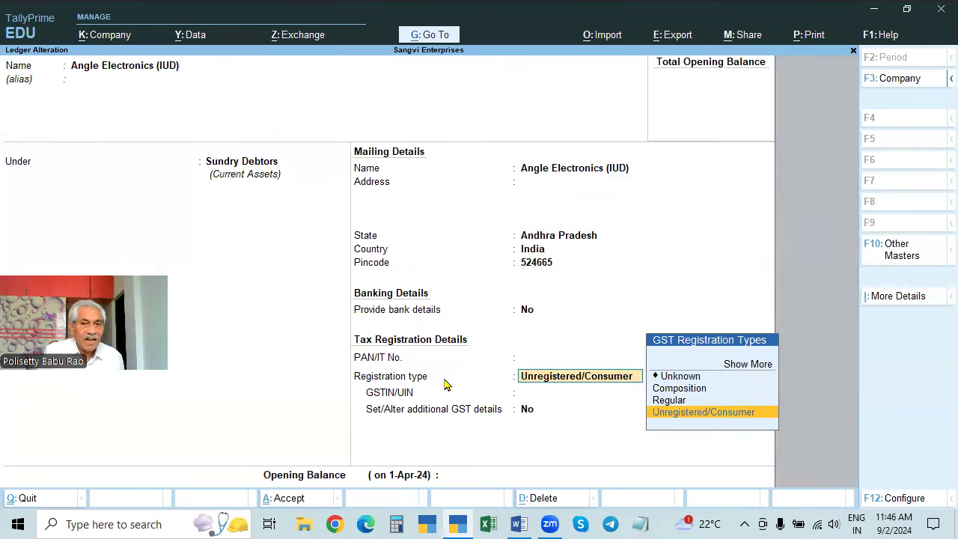
{"action": "key", "text": "ctrl+a"}
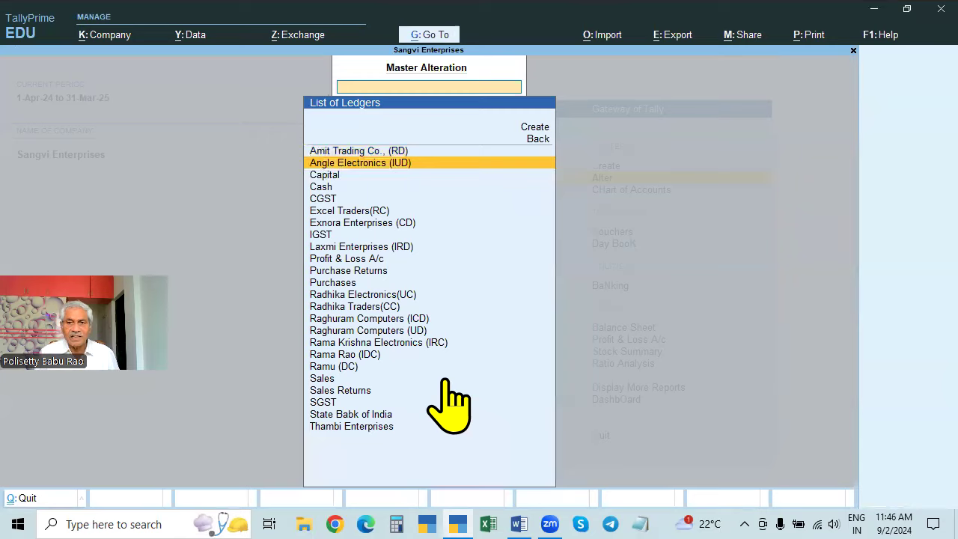
{"action": "key", "text": "Escape"}
{"action": "key", "text": "Escape"}
{"action": "key", "text": "Escape"}
{"action": "key", "text": "Down"}
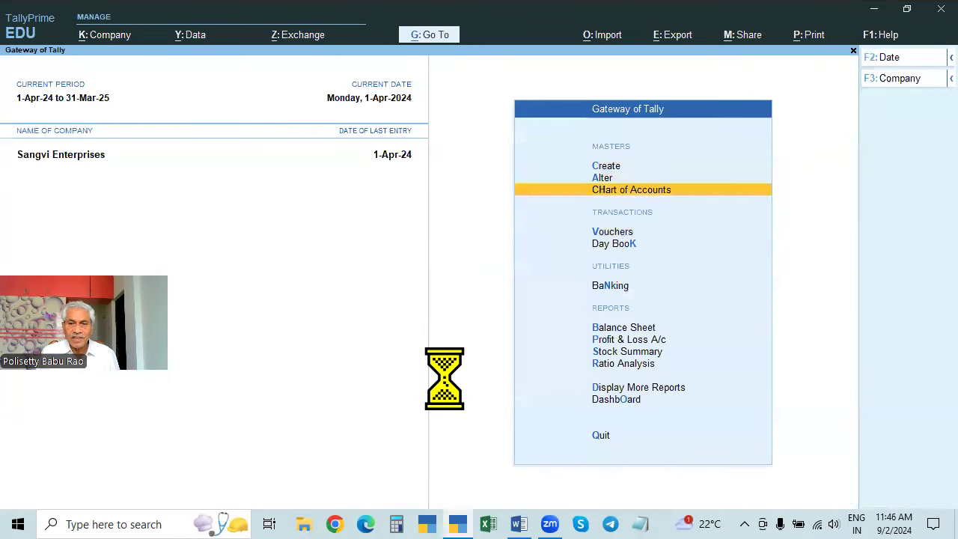
{"action": "key", "text": "Down"}
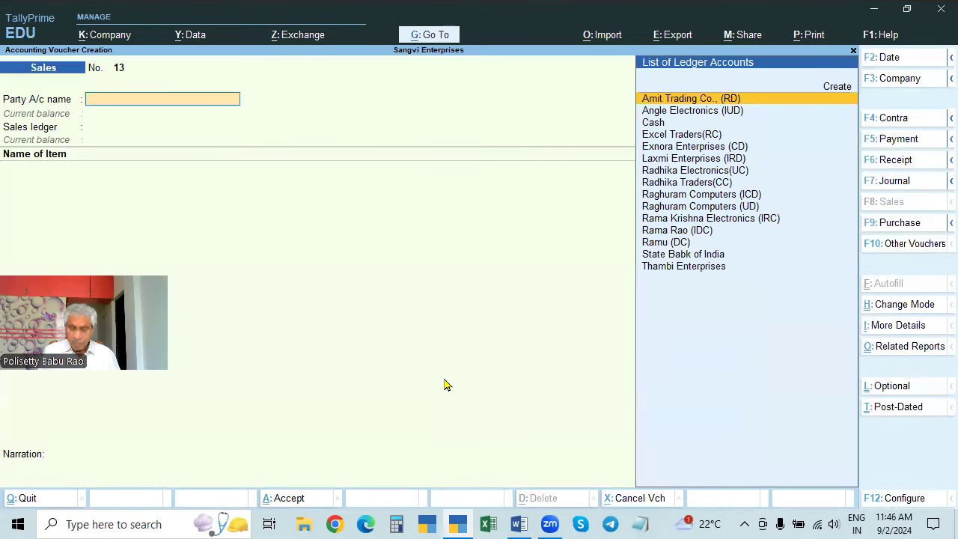
- Select Angle Electronics (IUD) as party and set its Party Details state to Andhra Pradesh
{"action": "key", "text": "Down"}
{"action": "key", "text": "Down"}
{"action": "key", "text": "Up"}
{"action": "key", "text": "Return"}
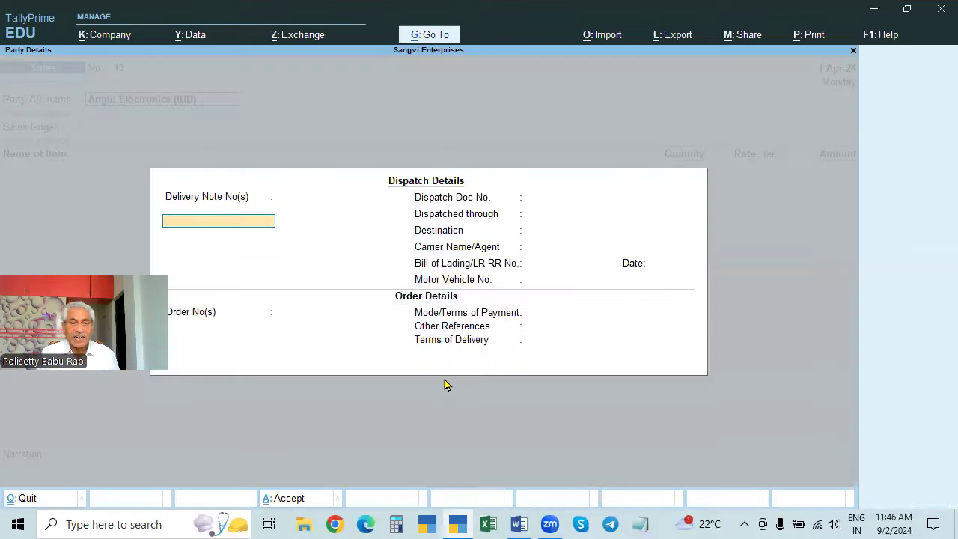
{"action": "key", "text": "ctrl+a"}
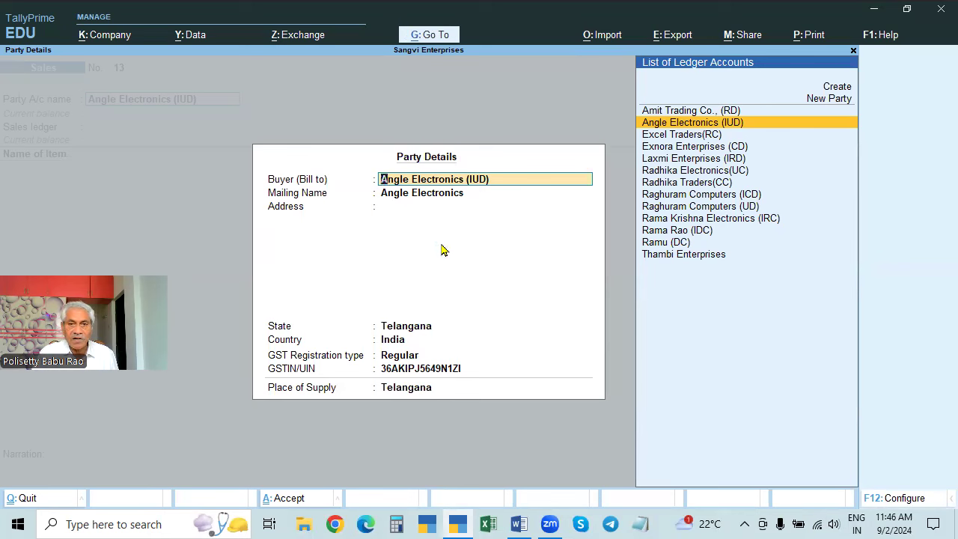
{"action": "left_click", "coordinate": [423, 329]}
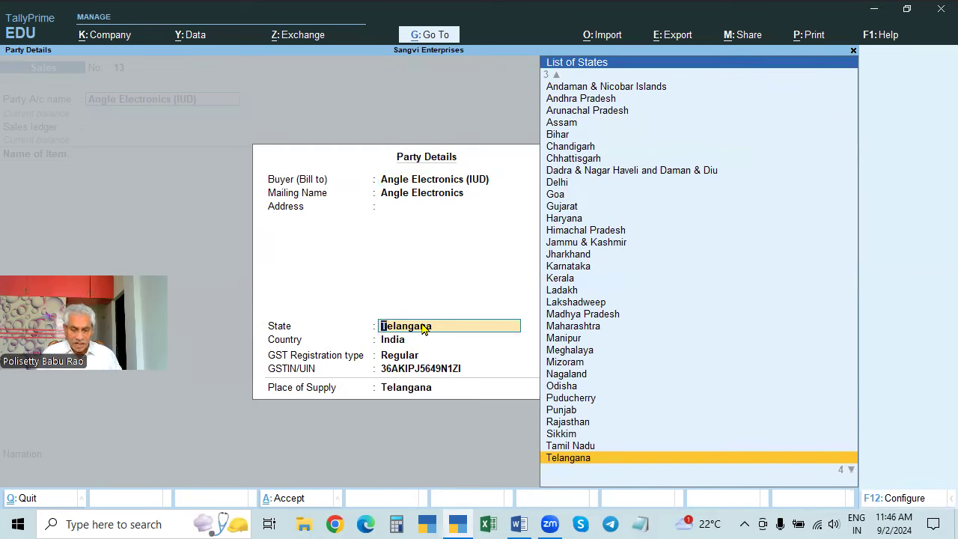
{"action": "type", "text": "Andh"}
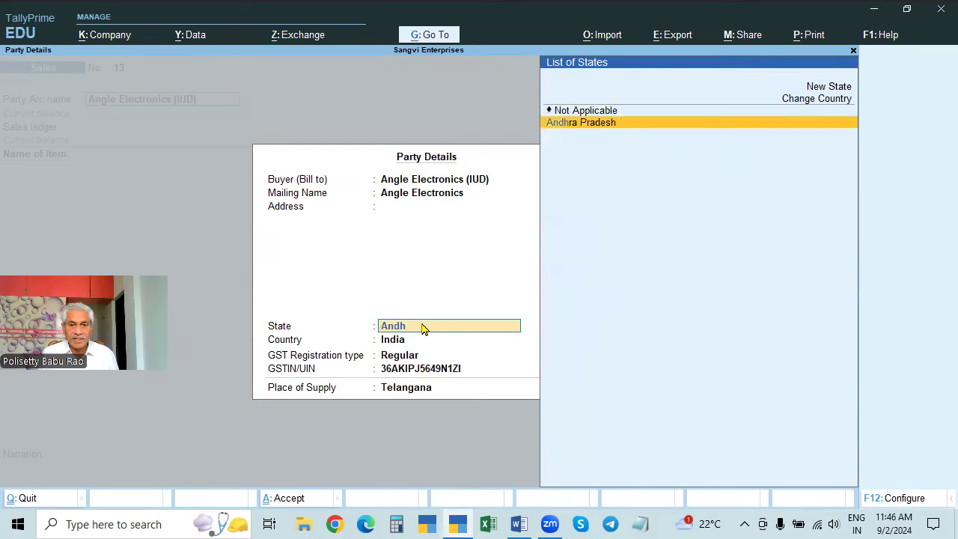
{"action": "key", "text": "Return"}
{"action": "key", "text": "Escape"}
- Check the party ledger without saving, then set GST registration type to Unregistered/Consumer and accept
{"action": "key", "text": "ctrl"}
{"action": "key", "text": "ctrl"}
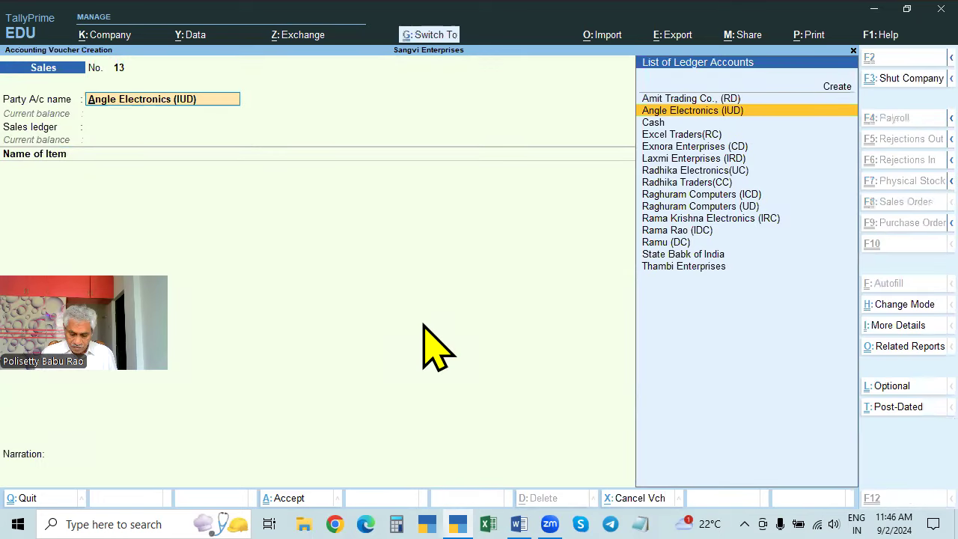
{"action": "key", "text": "ctrl+Return"}
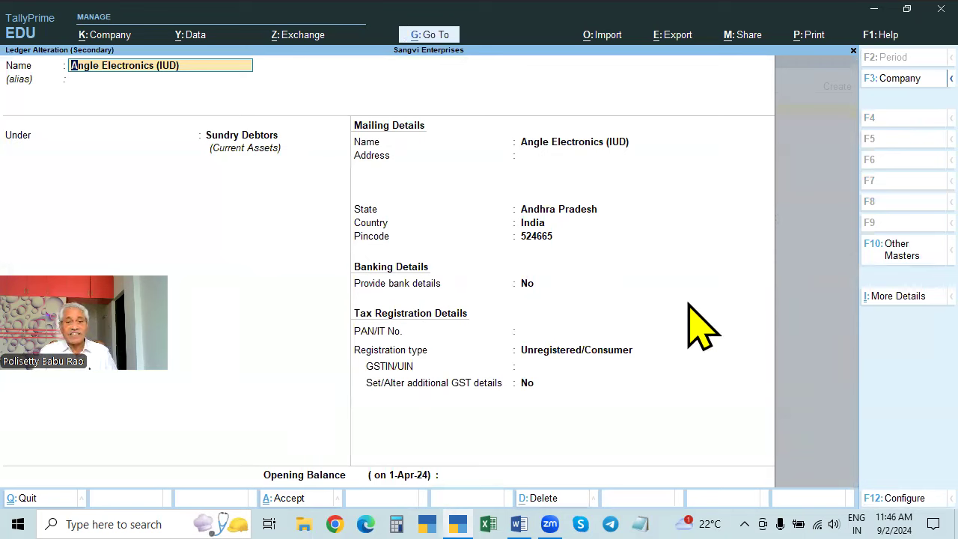
{"action": "key", "text": "BackSpace"}
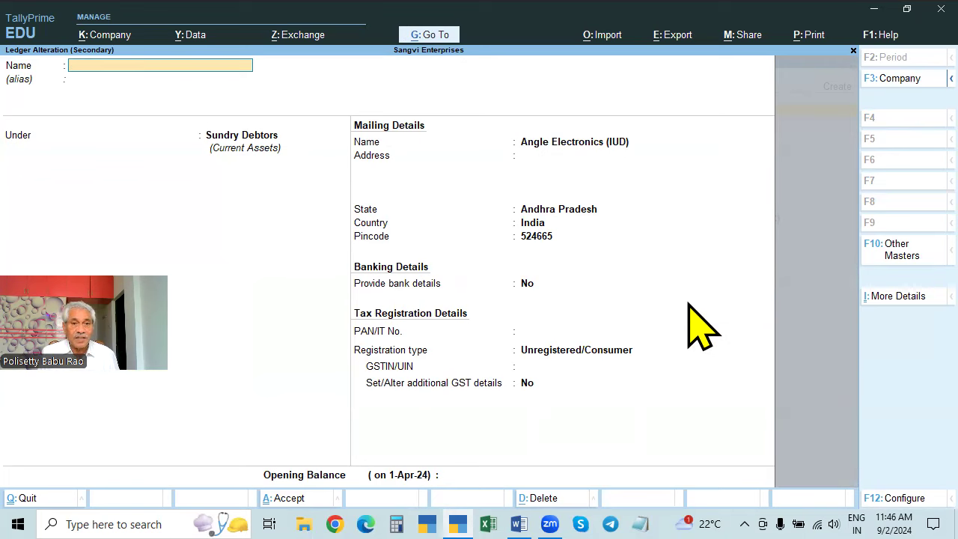
{"action": "key", "text": "Escape"}
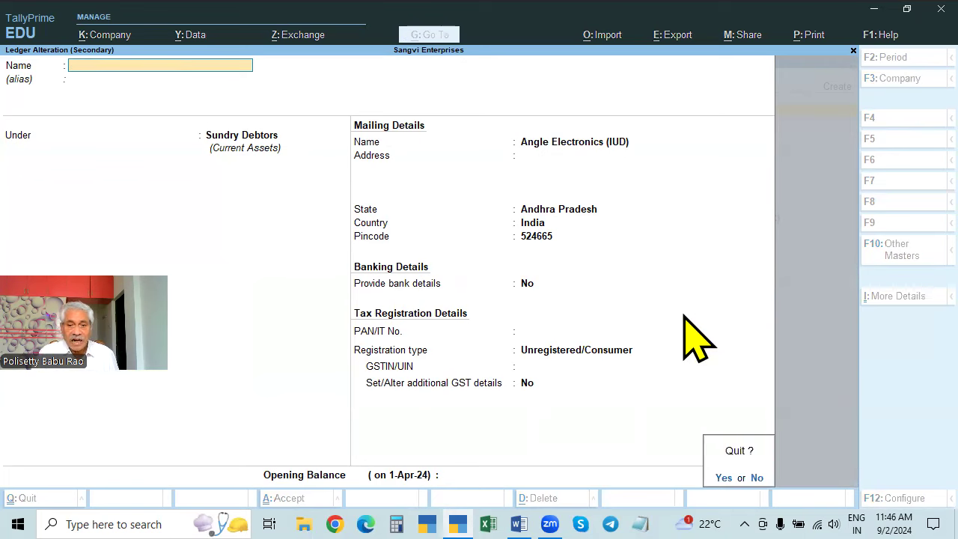
{"action": "key", "text": "y"}
{"action": "key", "text": "Return"}
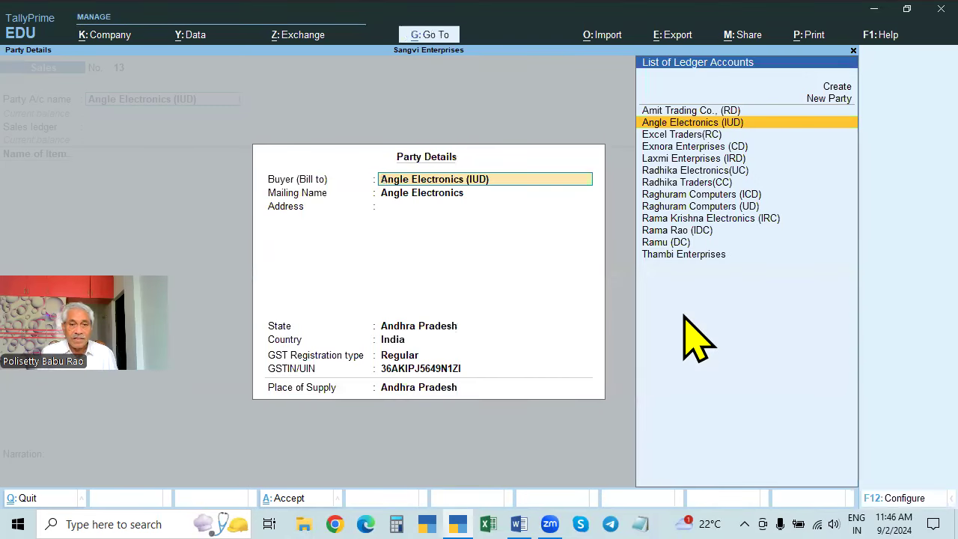
{"action": "key", "text": "Return"}
{"action": "key", "text": "Return"}
{"action": "key", "text": "Return"}
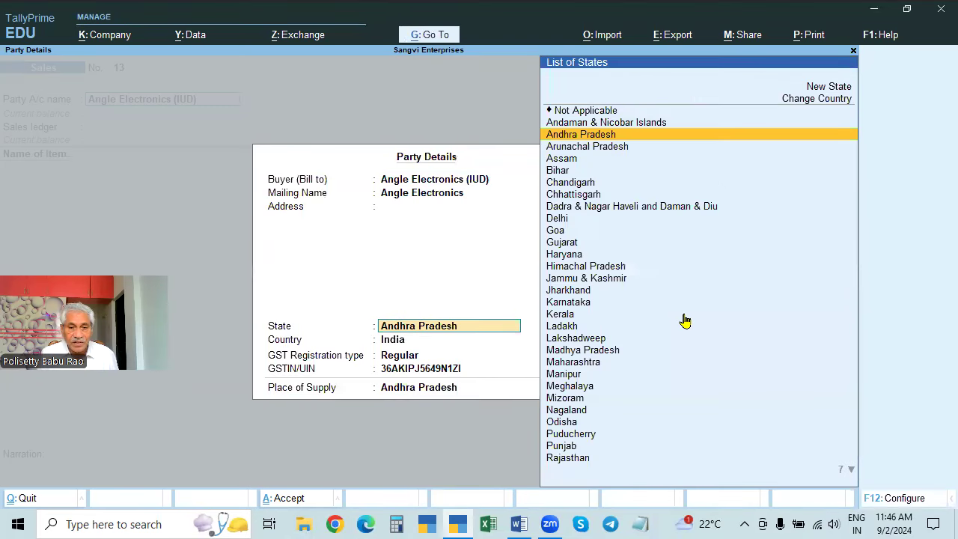
{"action": "key", "text": "Return"}
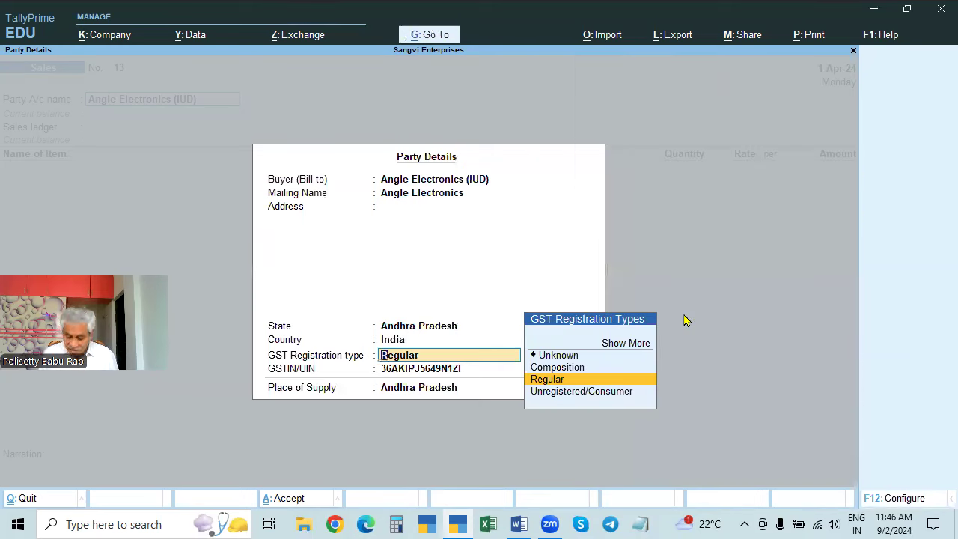
{"action": "key", "text": "Down"}
{"action": "key", "text": "Return"}
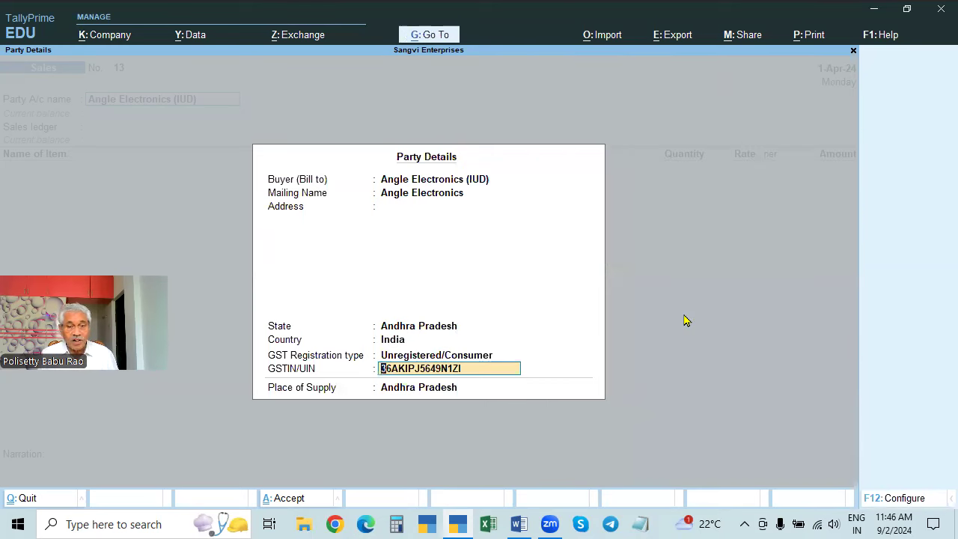
{"action": "key", "text": "BackSpace"}
{"action": "key", "text": "Return"}
{"action": "key", "text": "Return"}
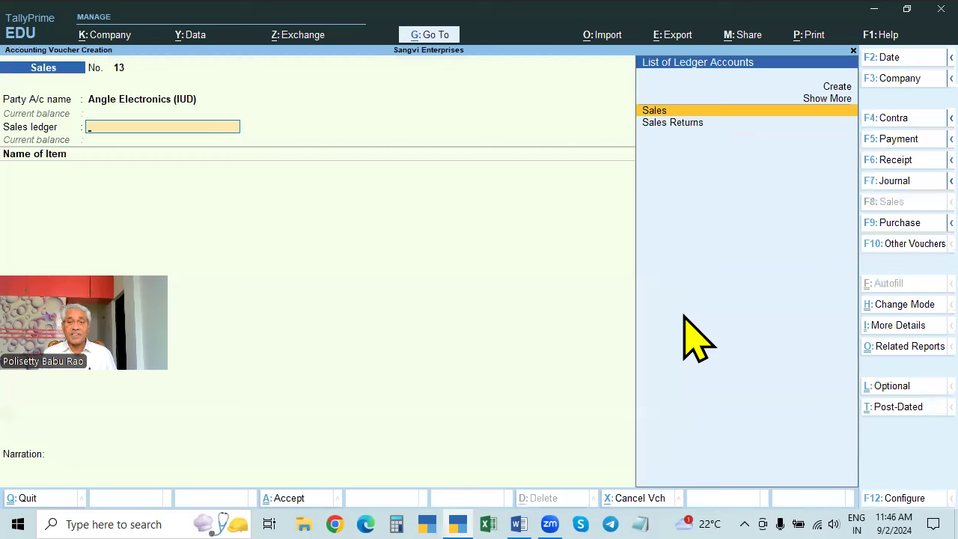
{"action": "key", "text": "Return"}
- Add Acer Laptop as the first item line with a quantity of 2 Nos
{"action": "key", "text": "alt+Tab"}
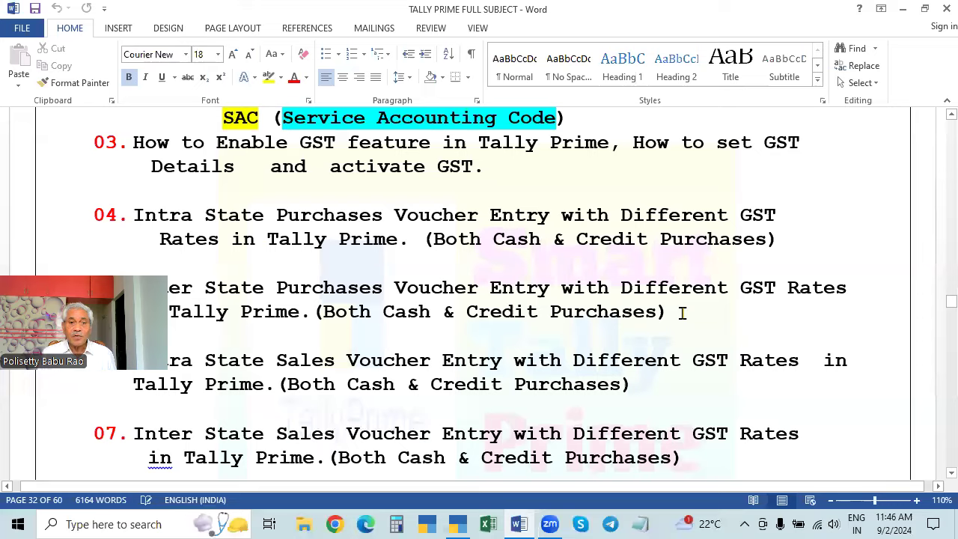
{"action": "key", "text": "alt+Tab"}
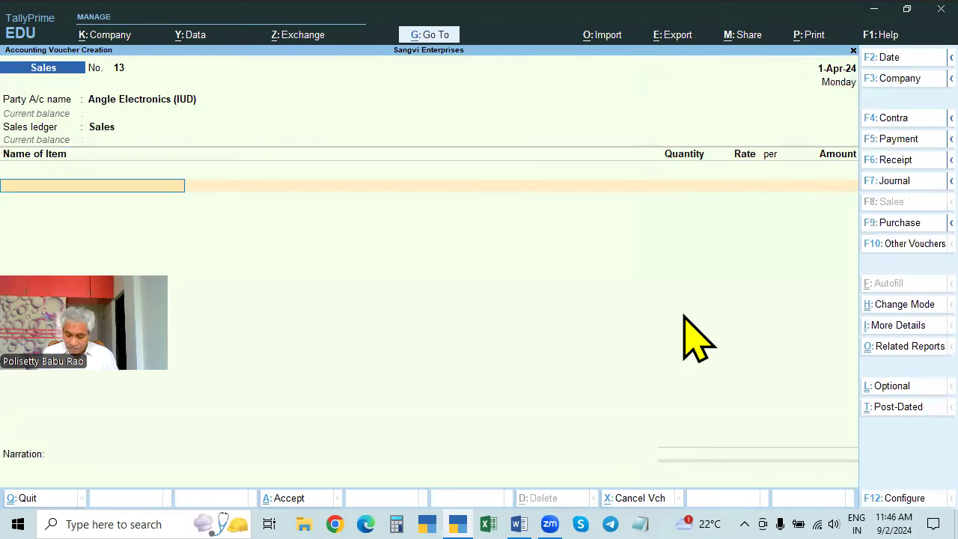
{"action": "key", "text": "Down"}
{"action": "key", "text": "Down"}
{"action": "key", "text": "Down"}
{"action": "key", "text": "Down"}
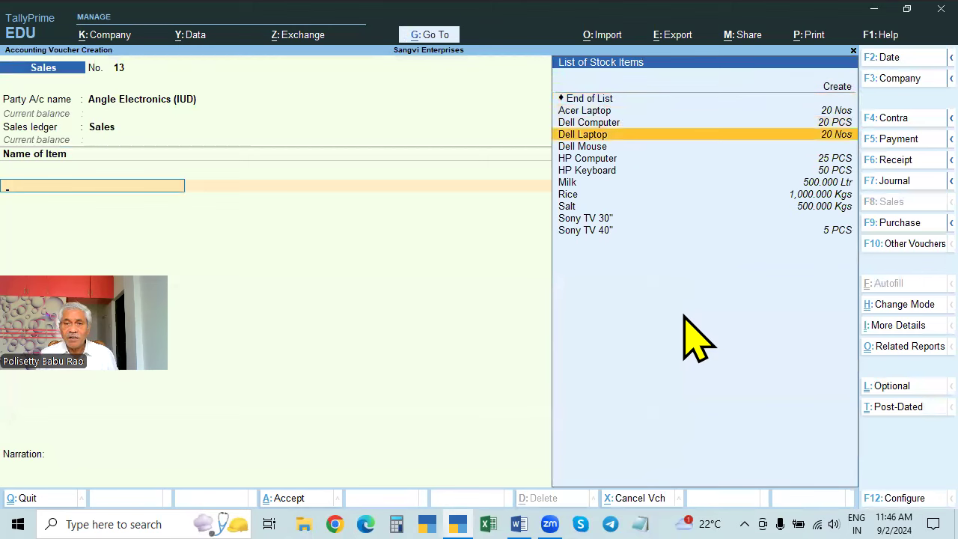
{"action": "key", "text": "Up"}
{"action": "key", "text": "Up"}
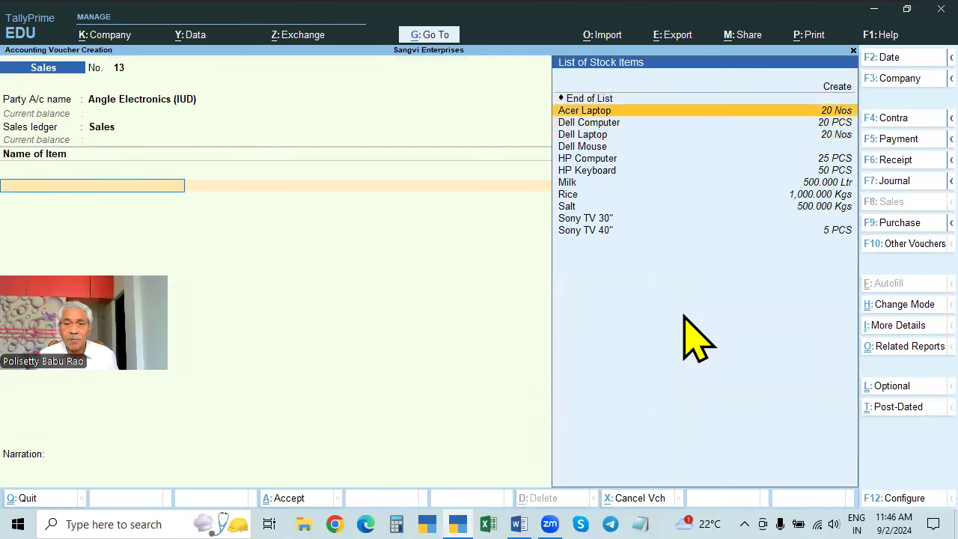
{"action": "key", "text": "Return"}
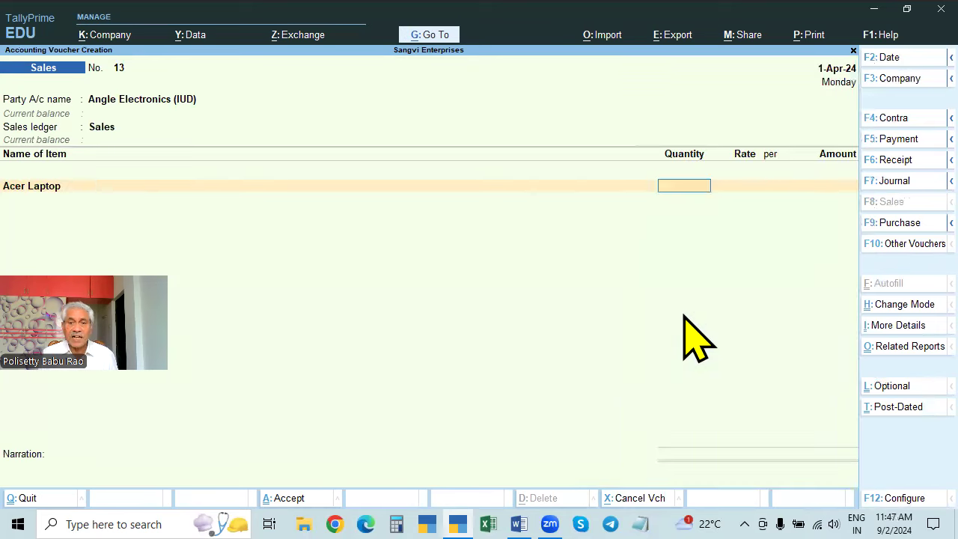
{"action": "type", "text": "2"}
{"action": "key", "text": "Return"}
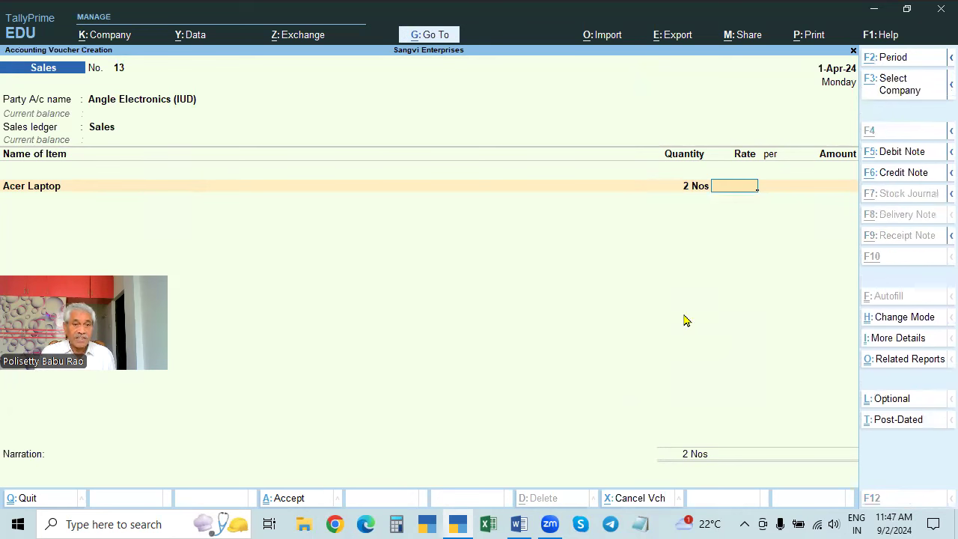
- Check Acer Laptop's stock query, then enter rate 28,000 per Nos for a 56,000.00 amount
{"action": "key", "text": "alt+s"}
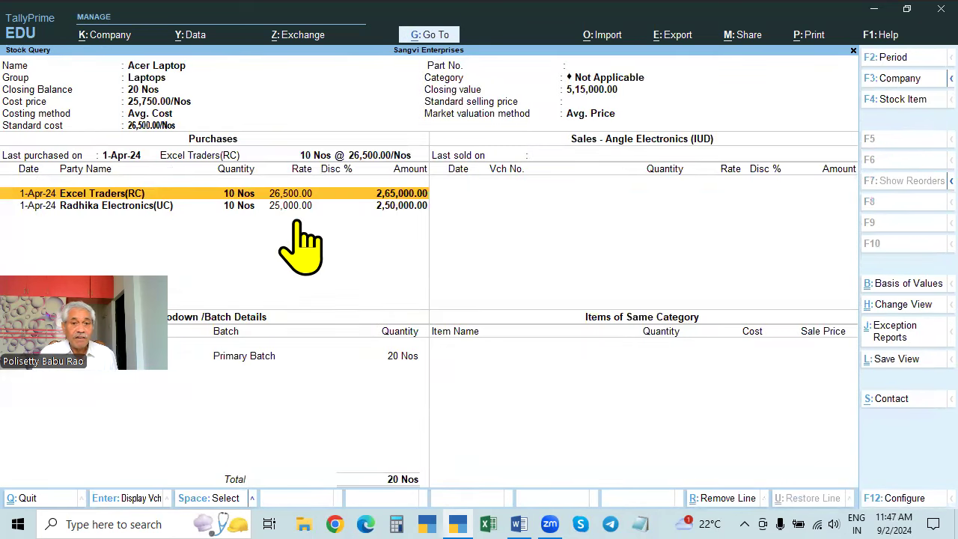
{"action": "key", "text": "Escape"}
{"action": "type", "text": "28000"}
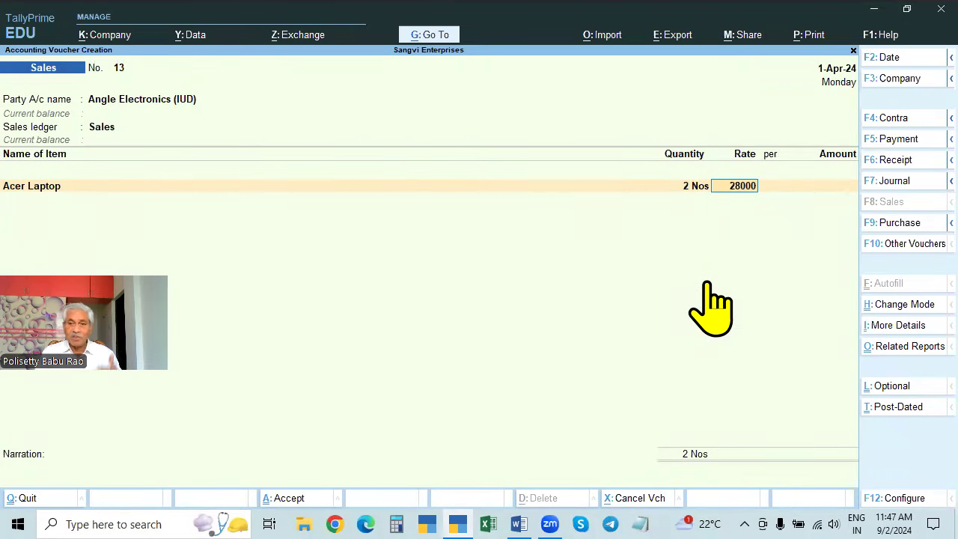
{"action": "key", "text": "Return"}
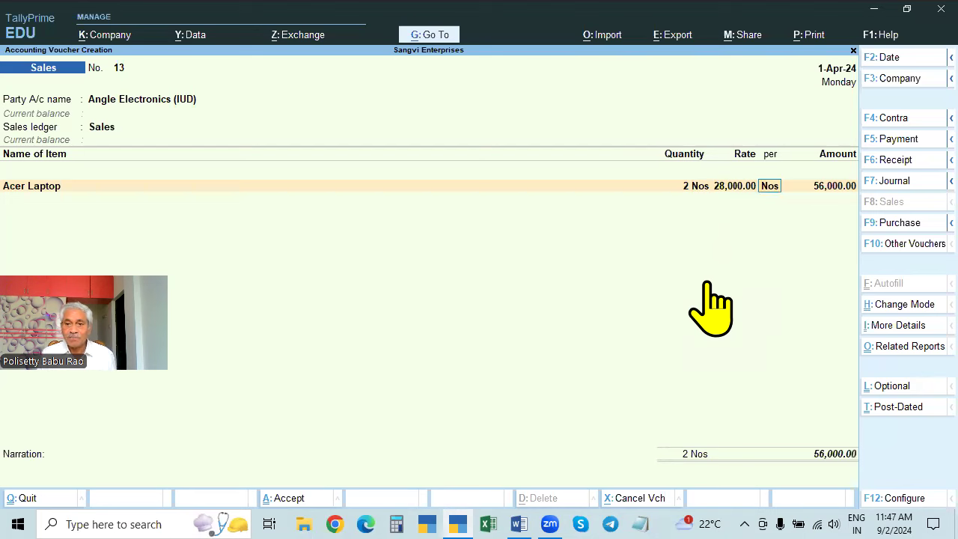
{"action": "key", "text": "Return"}
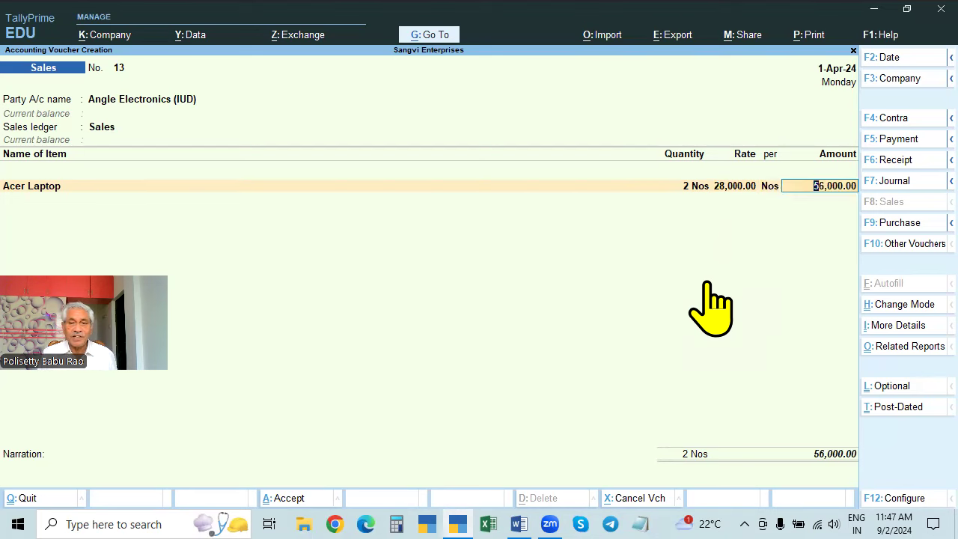
{"action": "key", "text": "Return"}
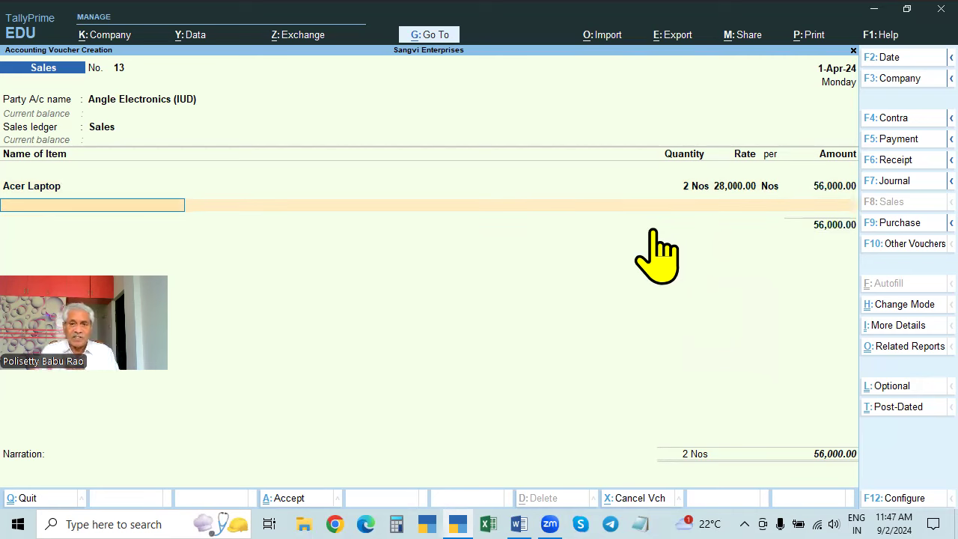
- Add HP Computer as the second item: 2 PCS at 36,000.00 each, 72,000.00
{"action": "key", "text": "Down"}
{"action": "key", "text": "Down"}
{"action": "key", "text": "Down"}
{"action": "key", "text": "Down"}
{"action": "key", "text": "Down"}
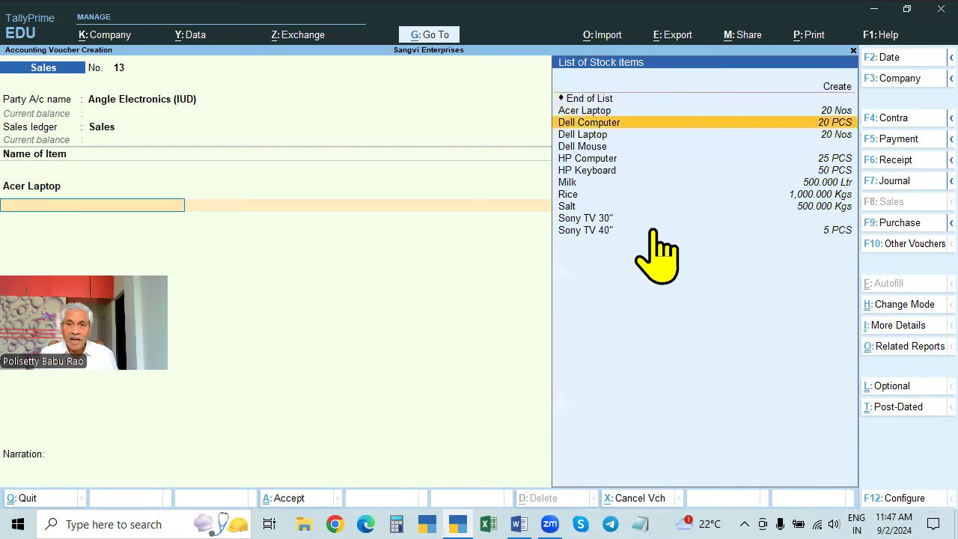
{"action": "key", "text": "Down"}
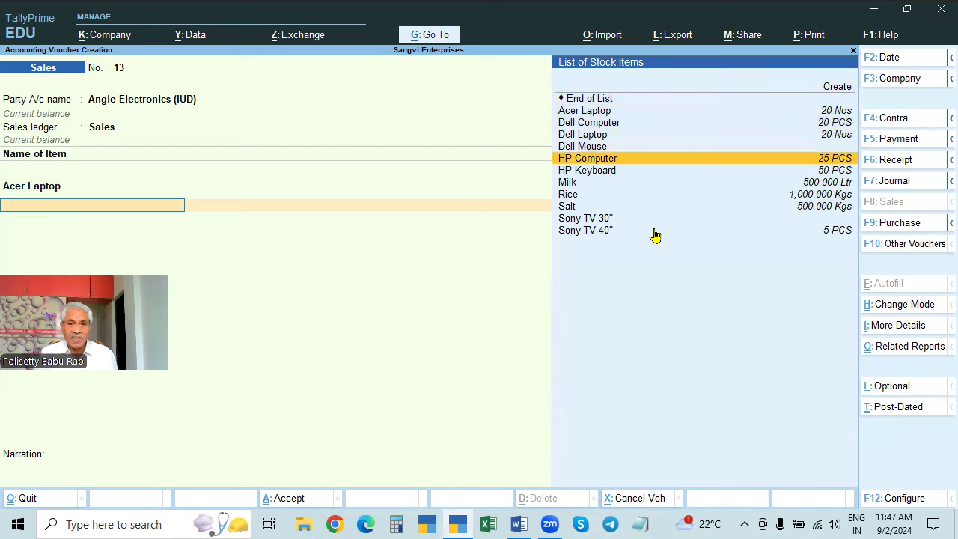
{"action": "key", "text": "Return"}
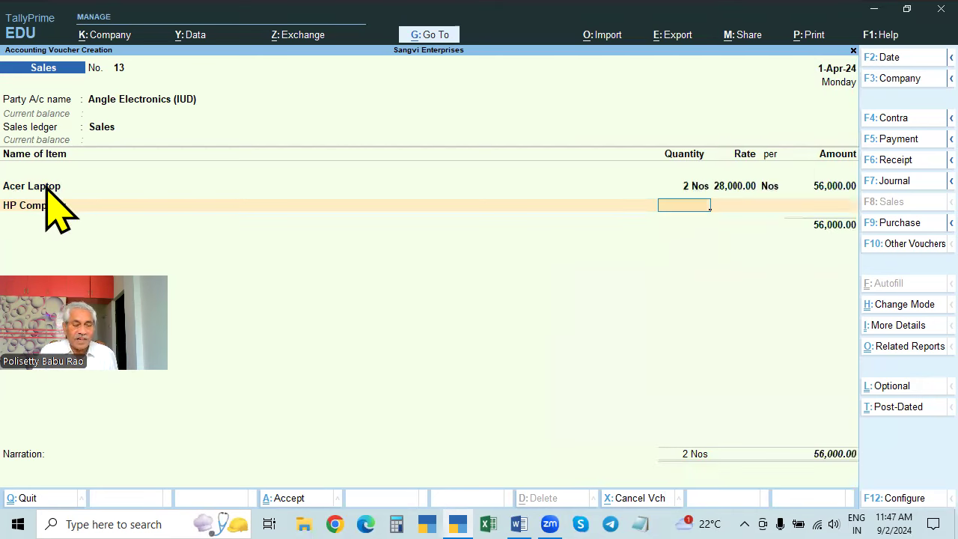
{"action": "type", "text": "2"}
{"action": "key", "text": "Return"}
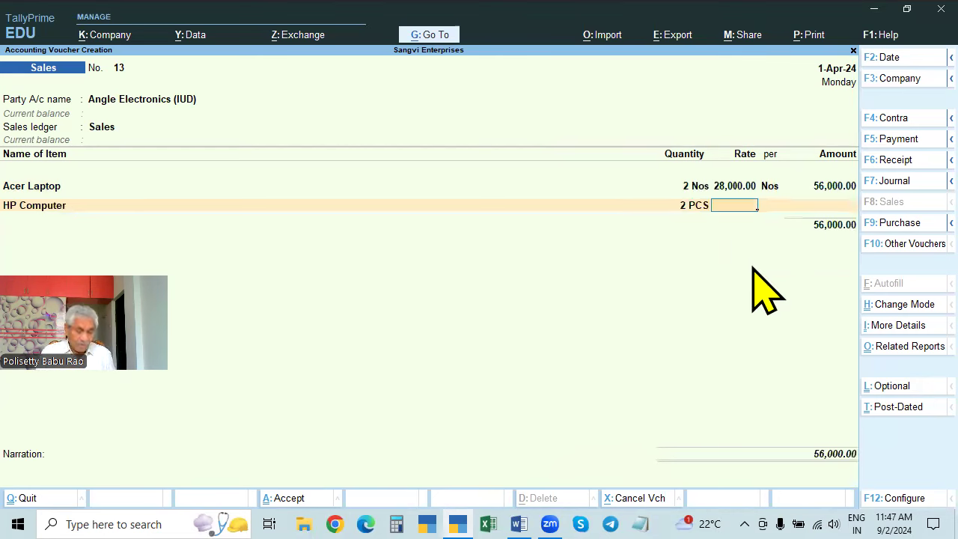
{"action": "key", "text": "alt+s"}
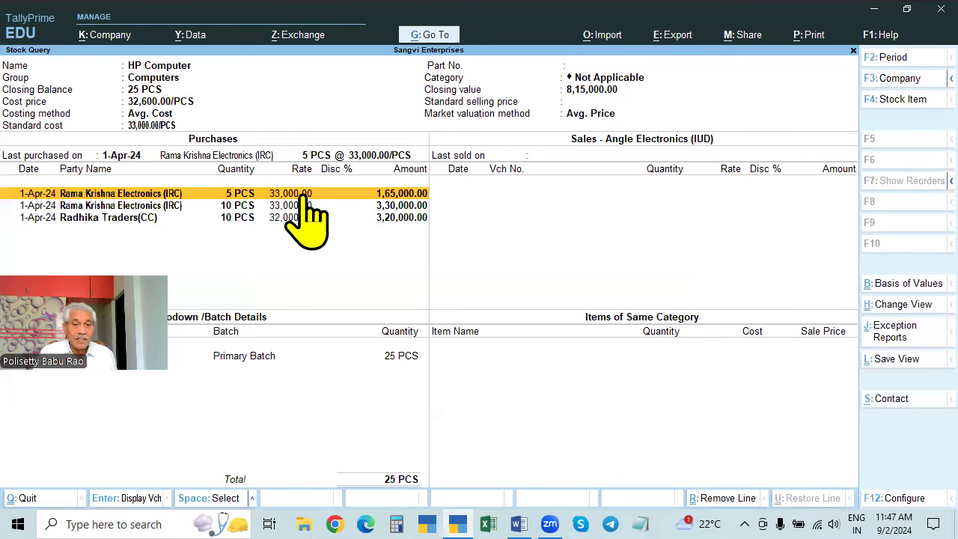
{"action": "key", "text": "Escape"}
{"action": "type", "text": "3"}
{"action": "type", "text": "6,000"}
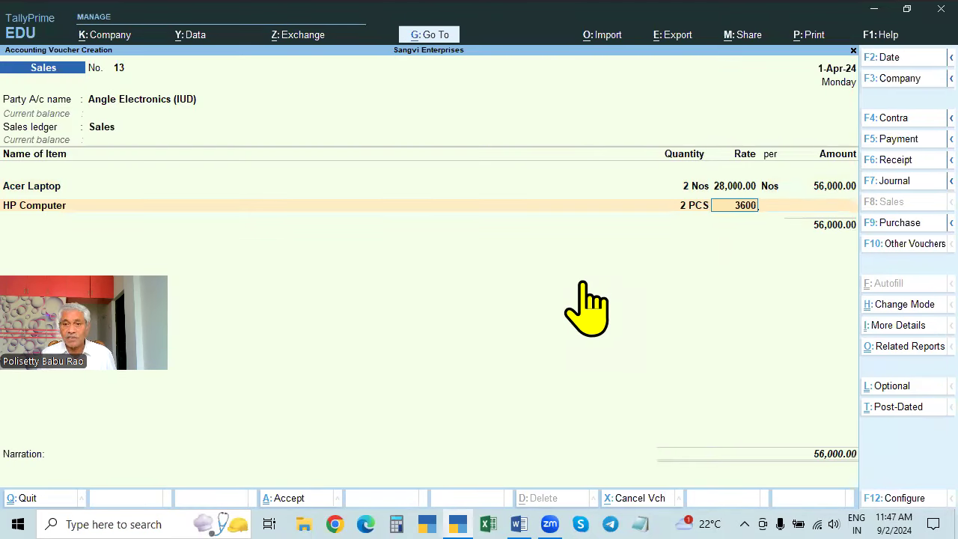
{"action": "key", "text": "Return"}
{"action": "key", "text": "Return"}
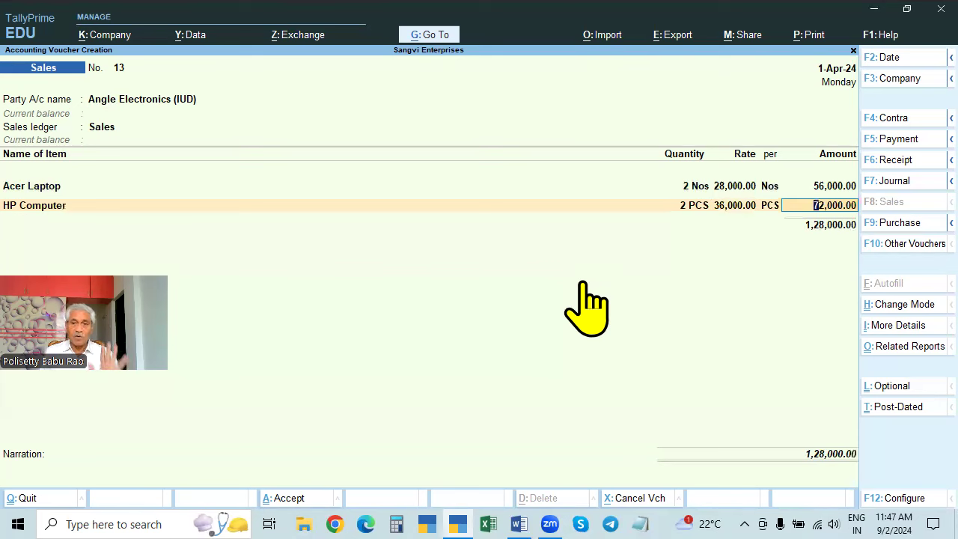
{"action": "key", "text": "Return"}
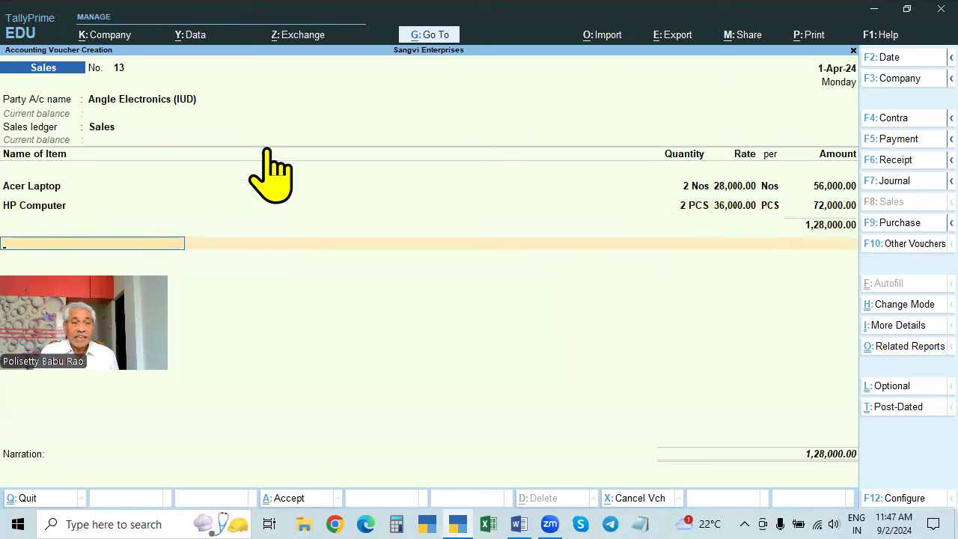
- Review the party's dispatch and buyer details, then return to the item lines
{"action": "left_click", "coordinate": [182, 99]}
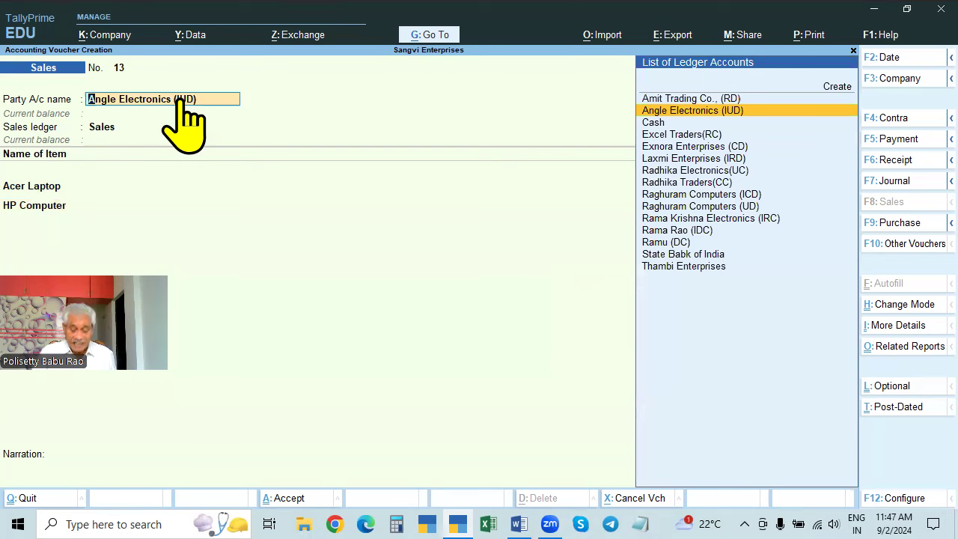
{"action": "key", "text": "Return"}
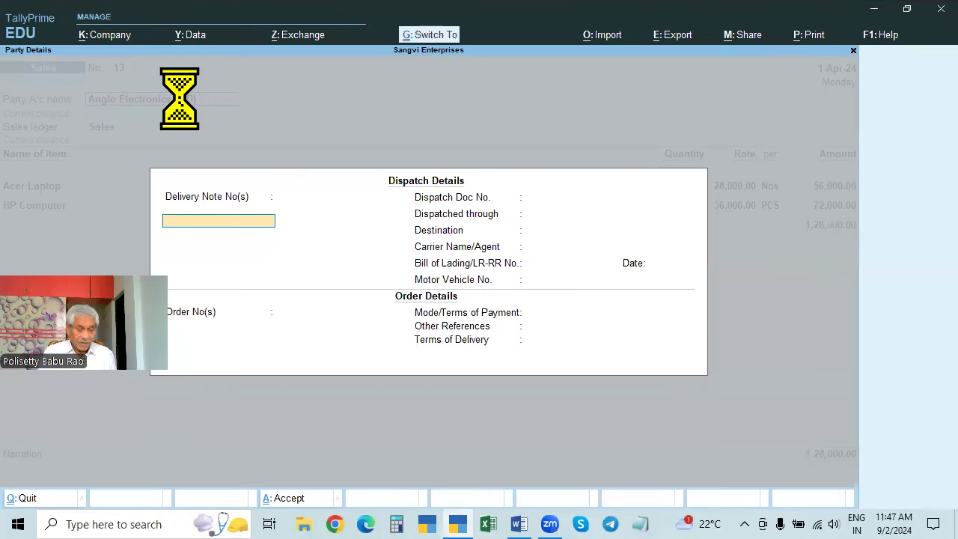
{"action": "key", "text": "ctrl+a"}
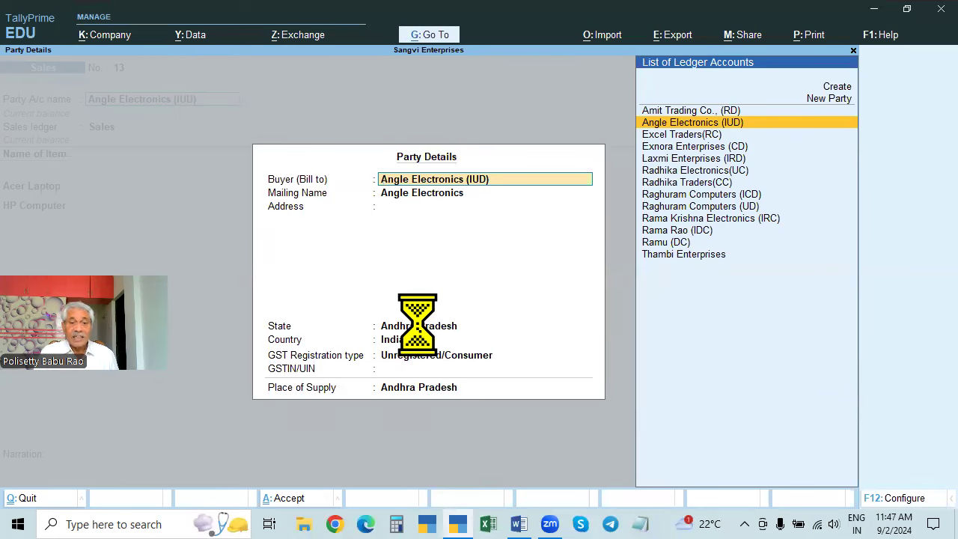
{"action": "key", "text": "ctrl+a"}
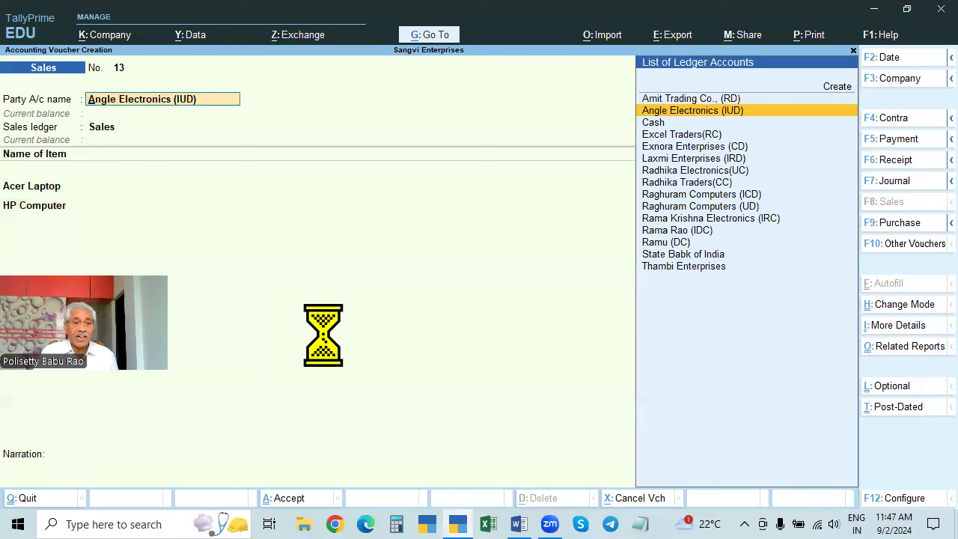
{"action": "key", "text": "Return"}
{"action": "key", "text": "Return"}
{"action": "key", "text": "Return"}
{"action": "key", "text": "Return"}
{"action": "key", "text": "Return"}
{"action": "key", "text": "Return"}
{"action": "key", "text": "Return"}
{"action": "key", "text": "Return"}
{"action": "key", "text": "Return"}
{"action": "key", "text": "Return"}
{"action": "key", "text": "Return"}
{"action": "key", "text": "Return"}
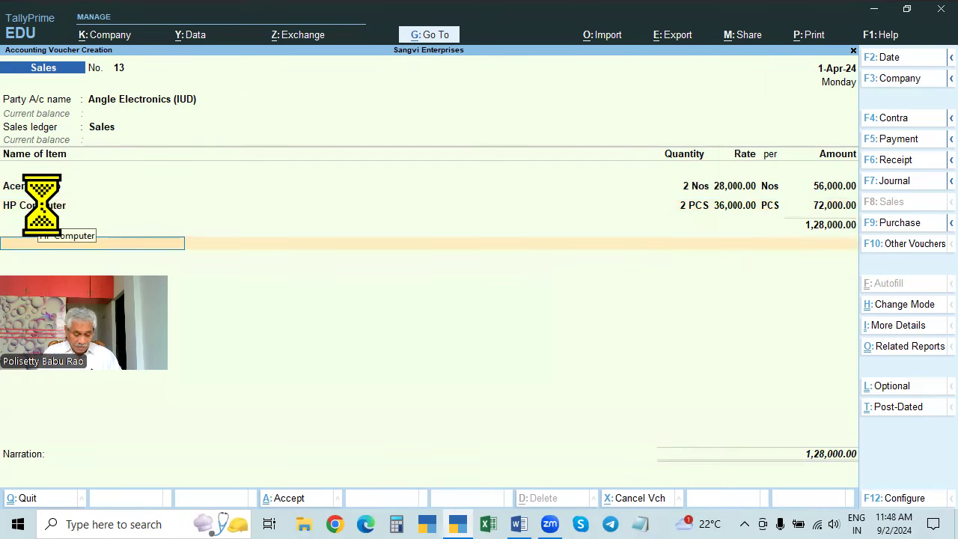
- Add an IGST line of 28,640.00 after trying CGST and SGST, then open Related Reports
{"action": "type", "text": "cg"}
{"action": "key", "text": "Return"}
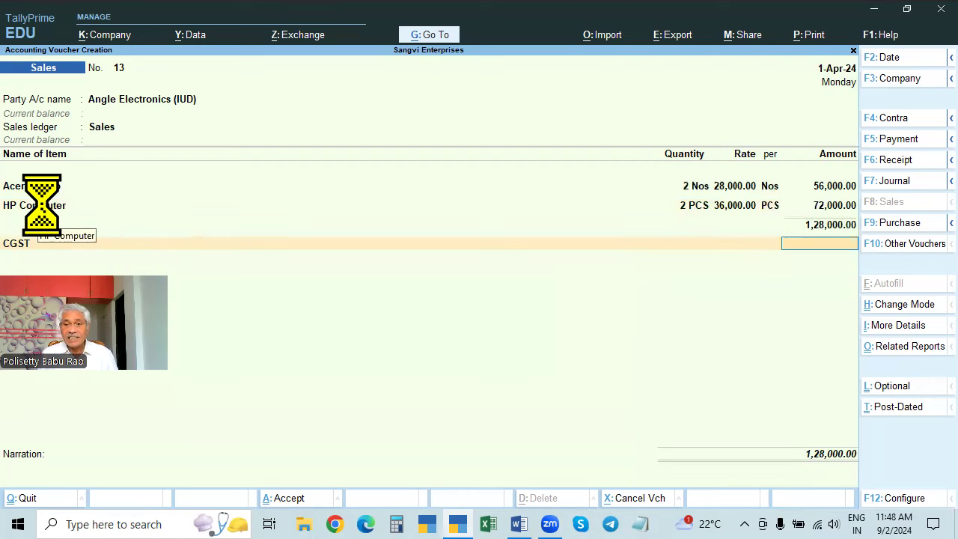
{"action": "key", "text": "BackSpace"}
{"action": "type", "text": "sgst"}
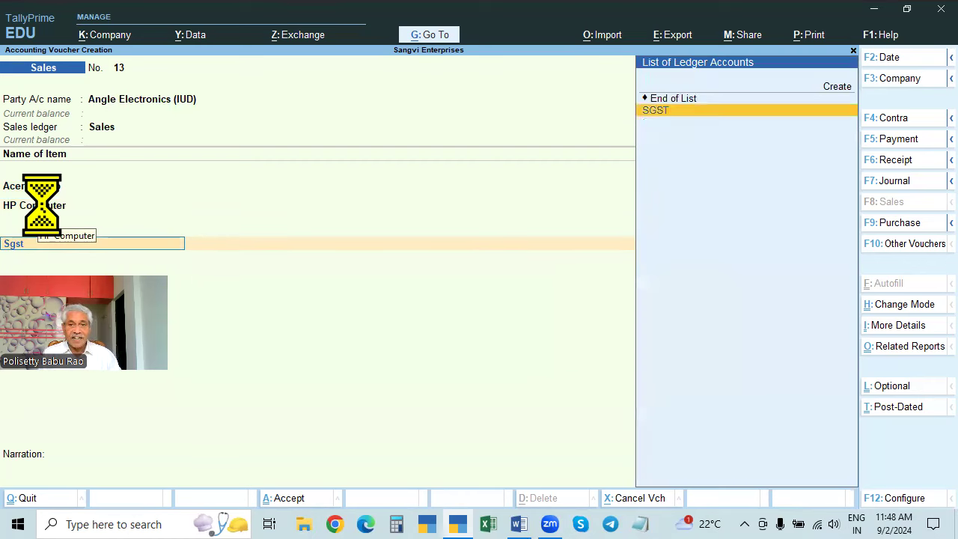
{"action": "key", "text": "Return"}
{"action": "key", "text": "BackSpace"}
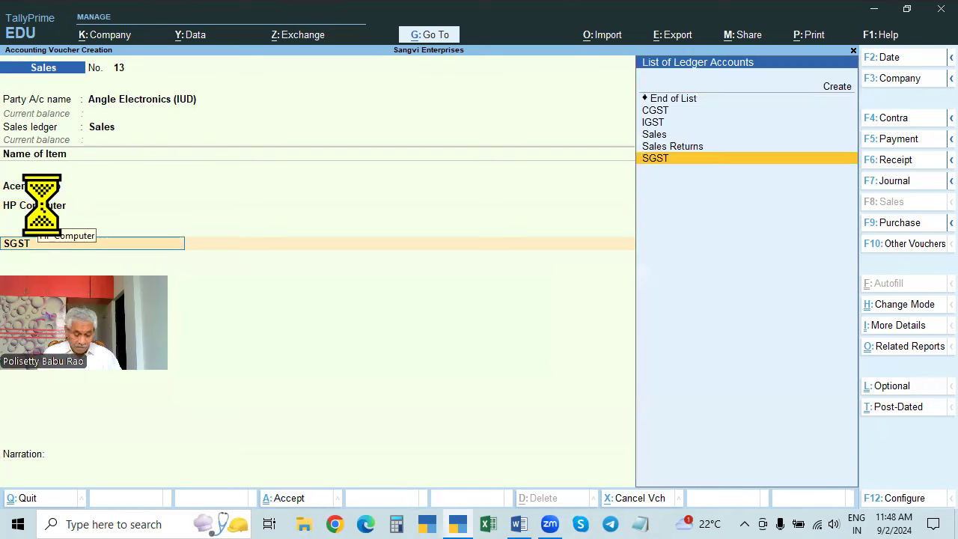
{"action": "type", "text": "Igst"}
{"action": "key", "text": "Return"}
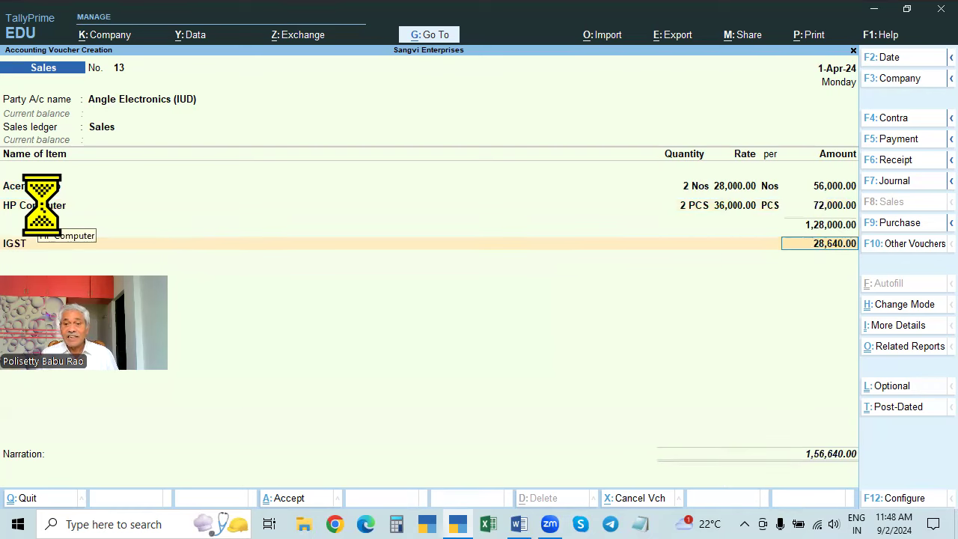
{"action": "key", "text": "Return"}
{"action": "key", "text": "Return"}
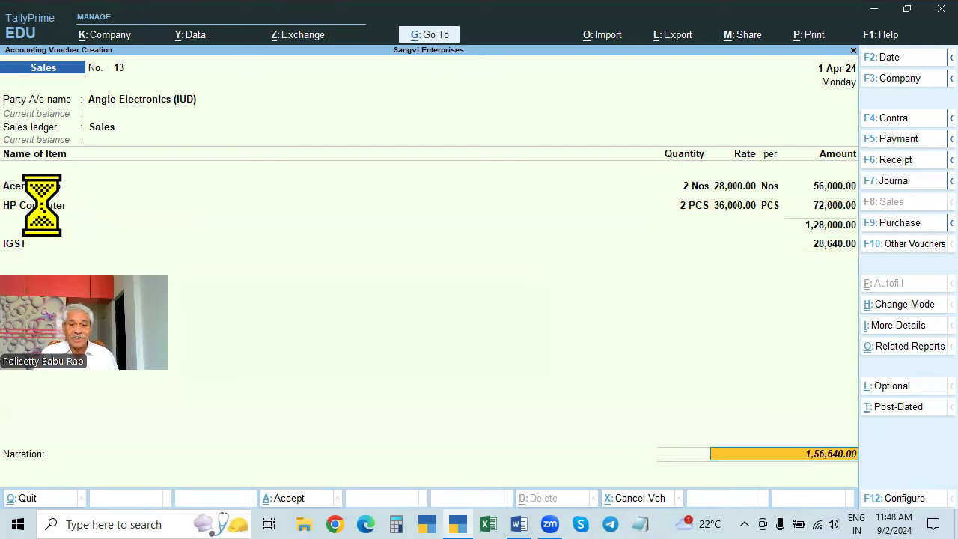
{"action": "left_click_drag", "start_coordinate": [116, 331], "coordinate": [128, 391]}
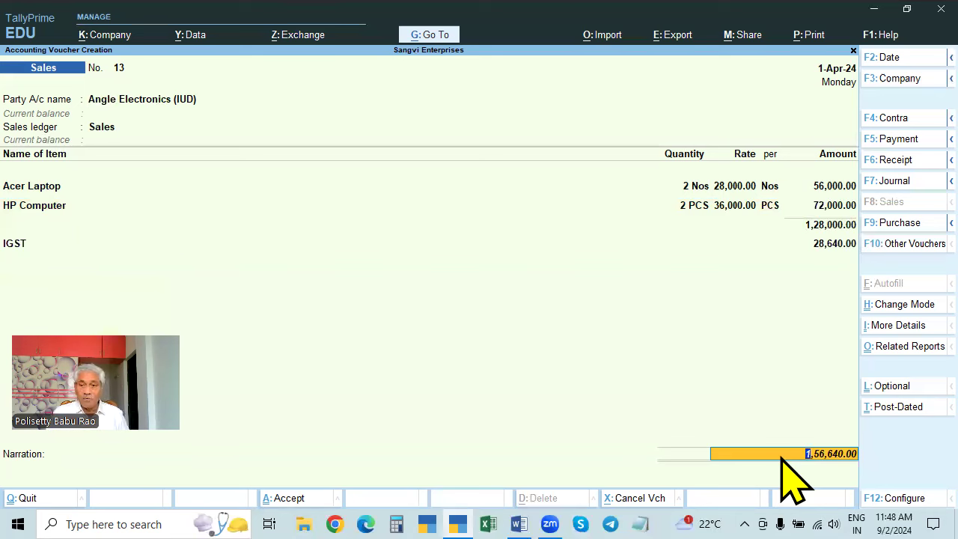
{"action": "left_click", "coordinate": [898, 352]}
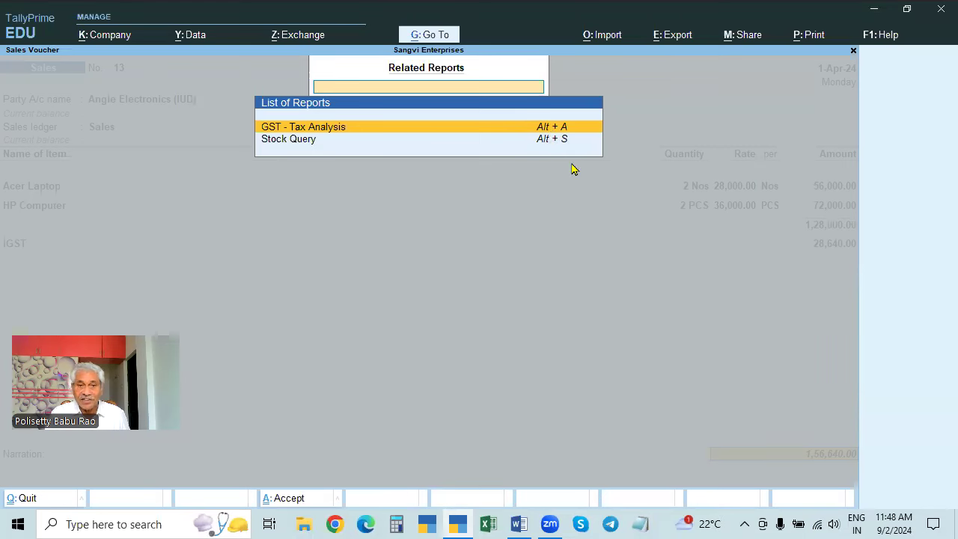
- Show the detailed GST Tax Analysis, selecting HP Computer's 72,000.00 value and Acer Laptop's 28% IGST
{"action": "key", "text": "Escape"}
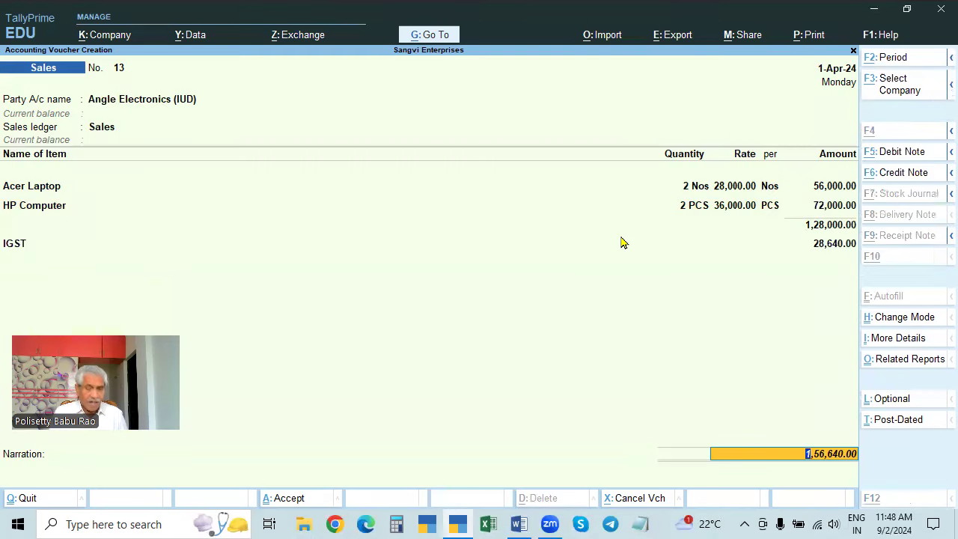
{"action": "key", "text": "ctrl+o"}
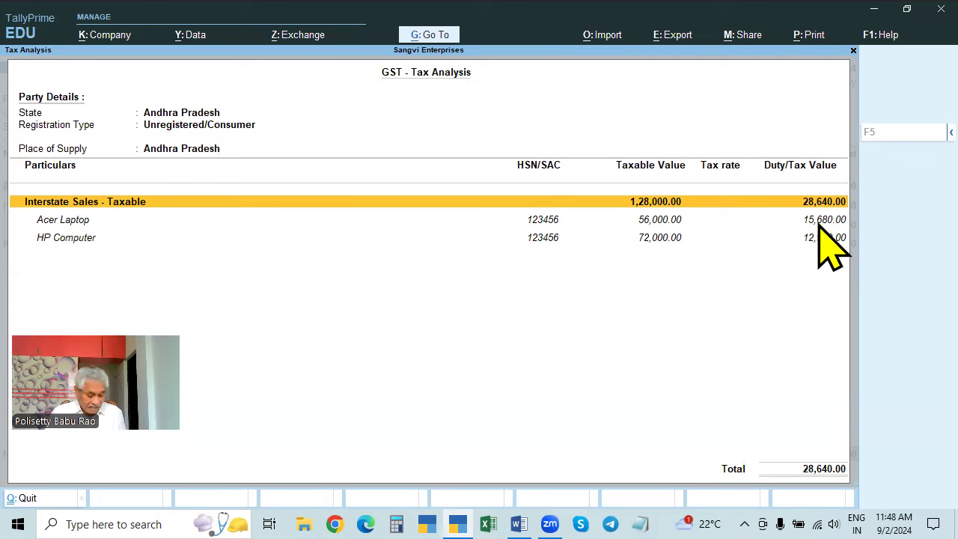
{"action": "key", "text": "F5"}
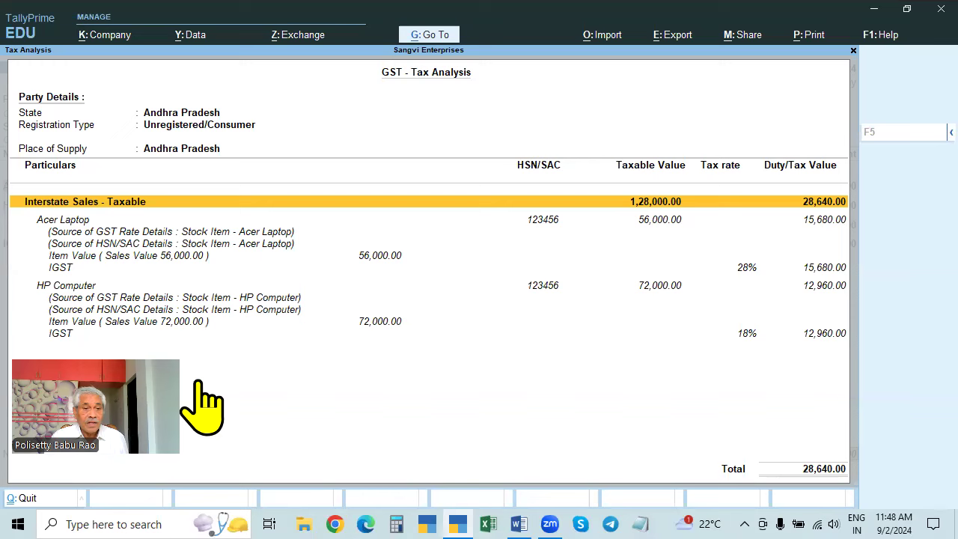
{"action": "left_click", "coordinate": [359, 318]}
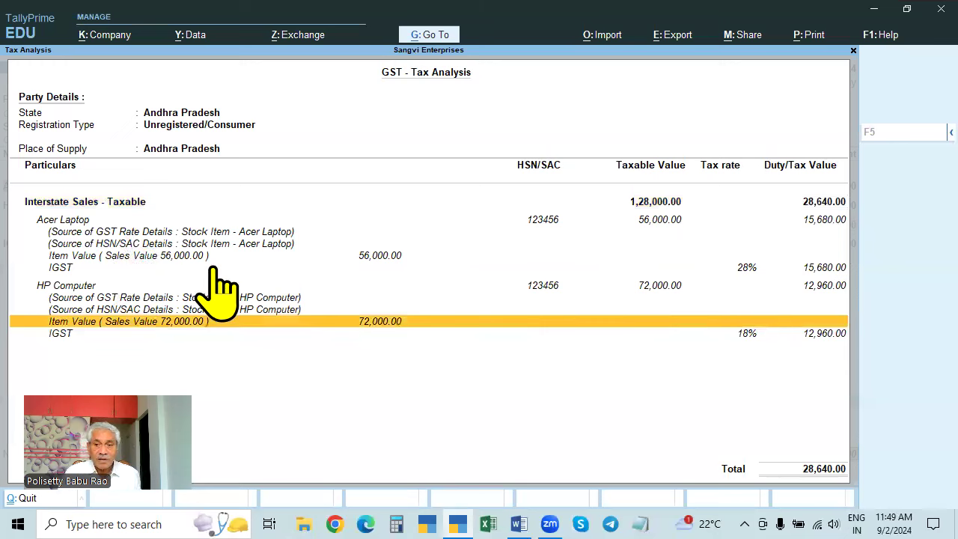
{"action": "left_click", "coordinate": [746, 269]}
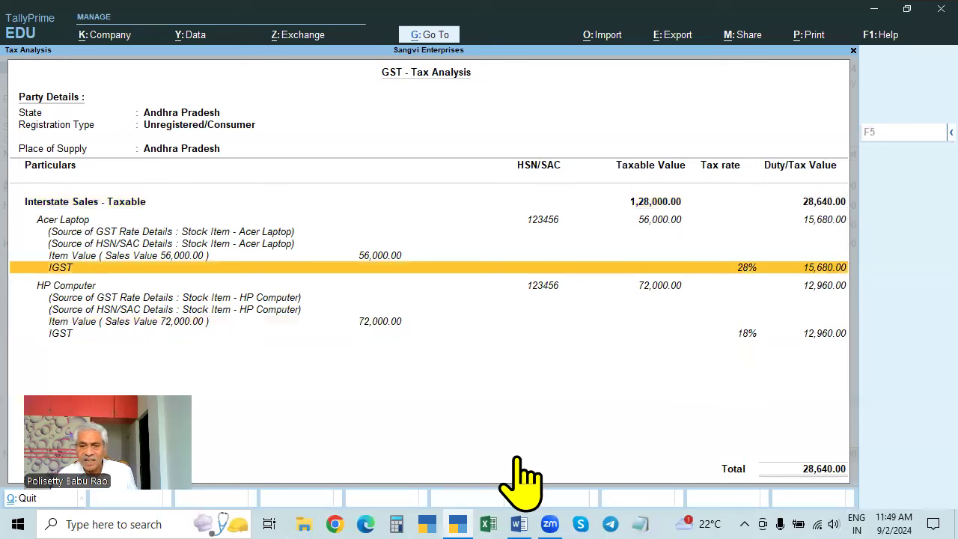
{"action": "left_click", "coordinate": [396, 523]}
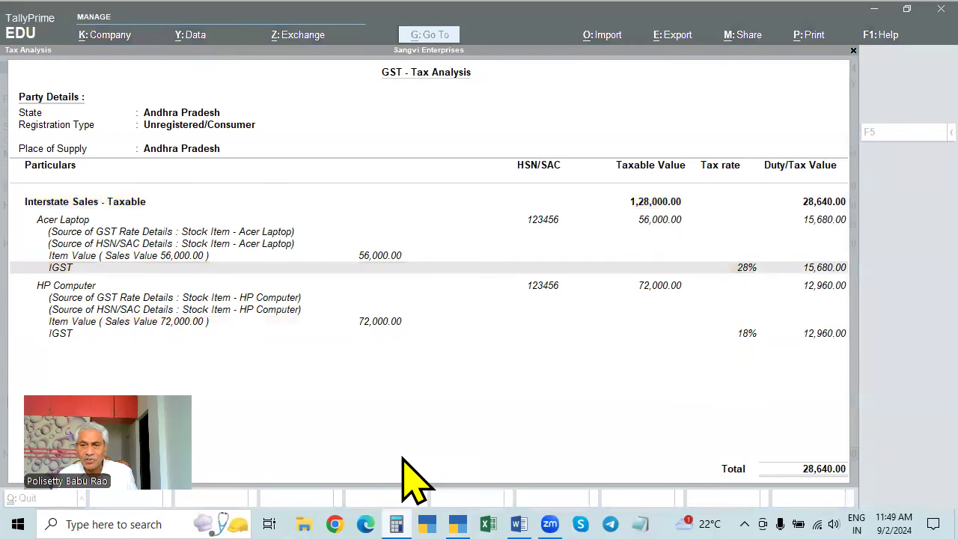
- Calculate 18% of 56,000 in Calculator, getting 10,080
{"action": "type", "text": "56,000"}
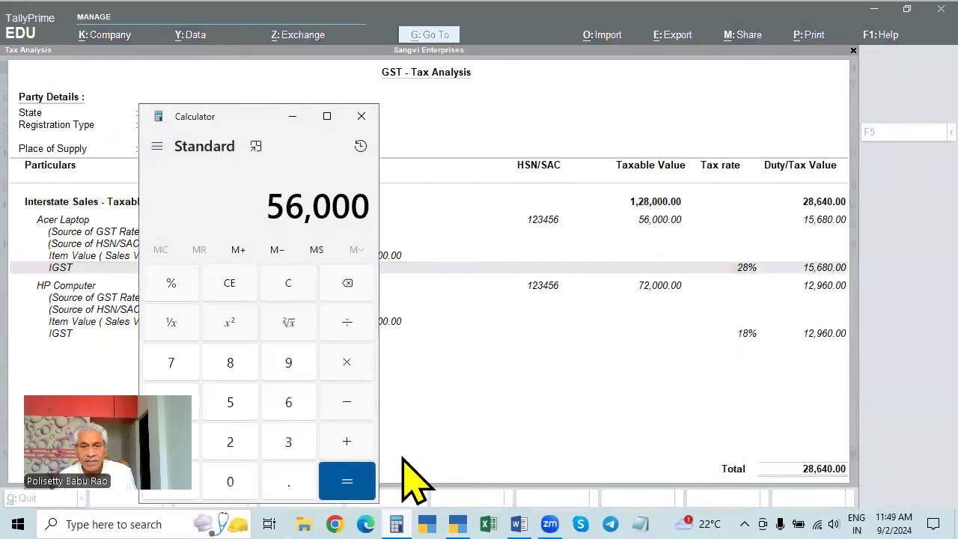
{"action": "key", "text": "minus"}
{"action": "type", "text": "18"}
{"action": "key", "text": "shift+5"}
{"action": "key", "text": "Return"}
{"action": "key", "text": "Escape"}
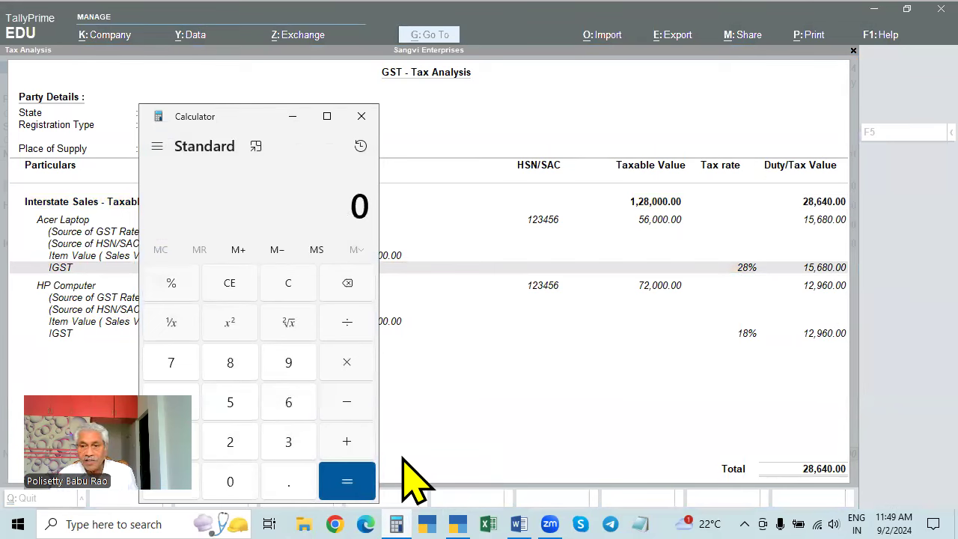
{"action": "type", "text": "560000"}
{"action": "key", "text": "asterisk"}
{"action": "type", "text": "18"}
{"action": "key", "text": "shift+5"}
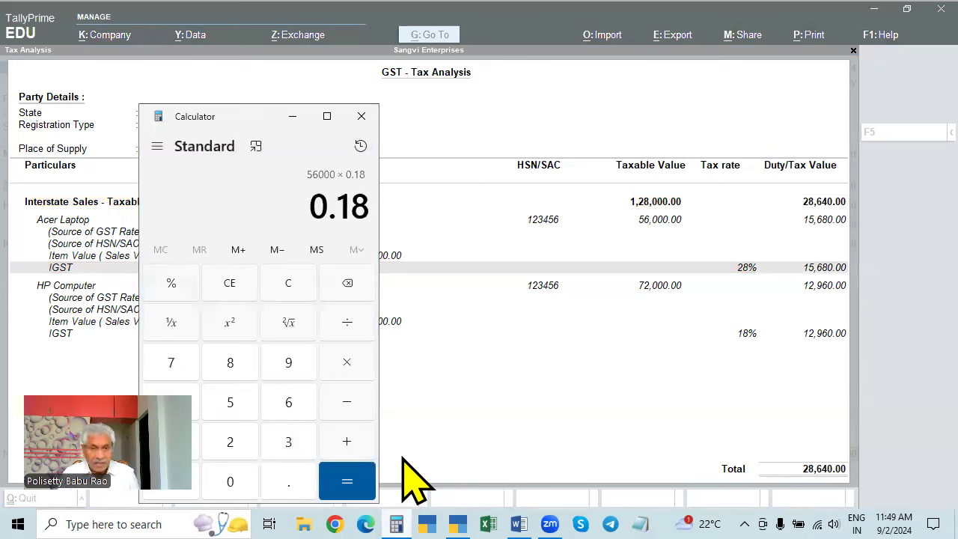
{"action": "key", "text": "Return"}
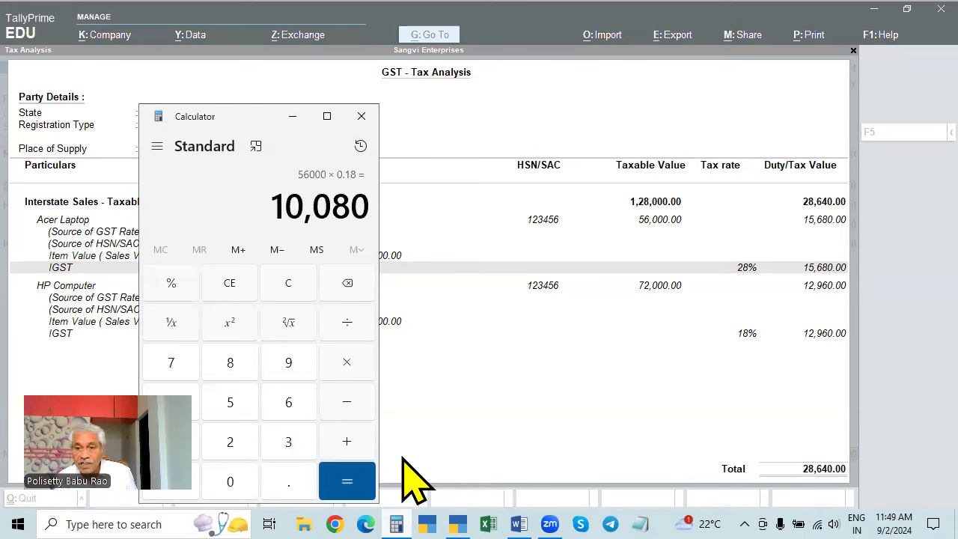
{"action": "key", "text": "Escape"}
- Calculate 18% of 72,000 (12,960), then close Calculator and the tax report
{"action": "type", "text": "72000"}
{"action": "key", "text": "plus"}
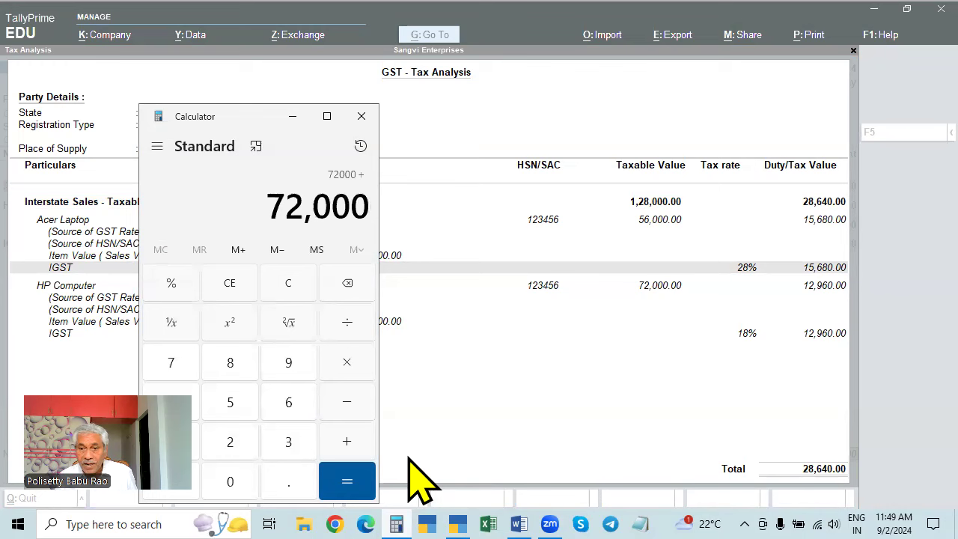
{"action": "key", "text": "asterisk"}
{"action": "type", "text": "18"}
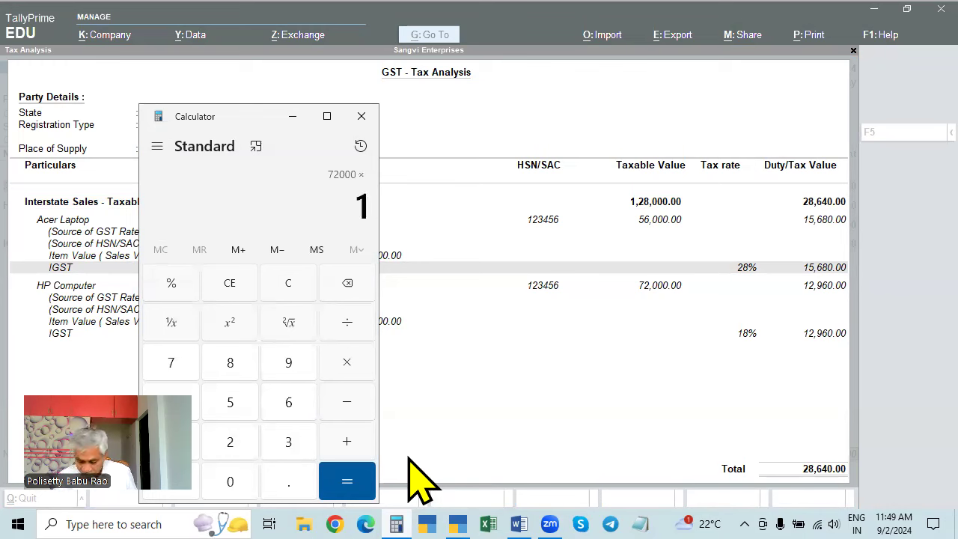
{"action": "key", "text": "percent"}
{"action": "key", "text": "Return"}
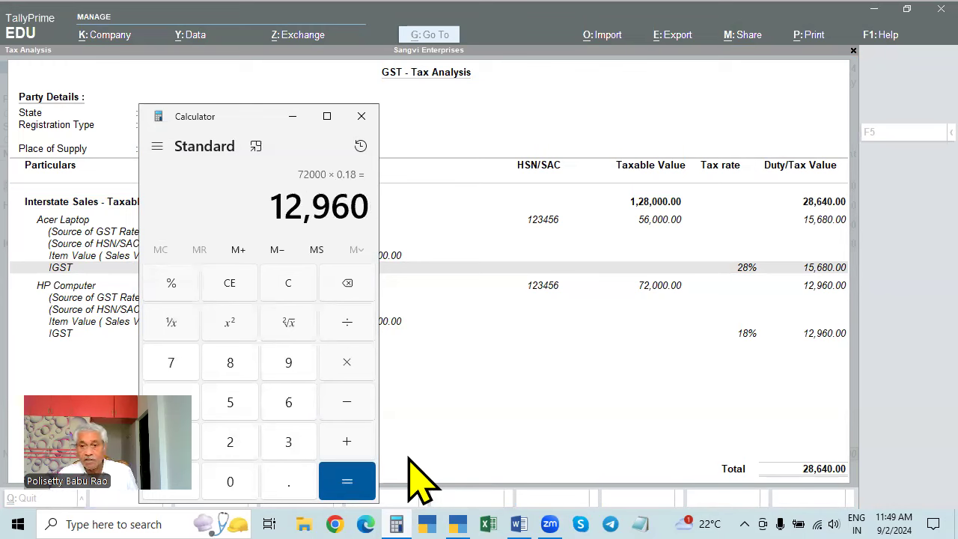
{"action": "key", "text": "Escape"}
{"action": "left_click", "coordinate": [361, 116]}
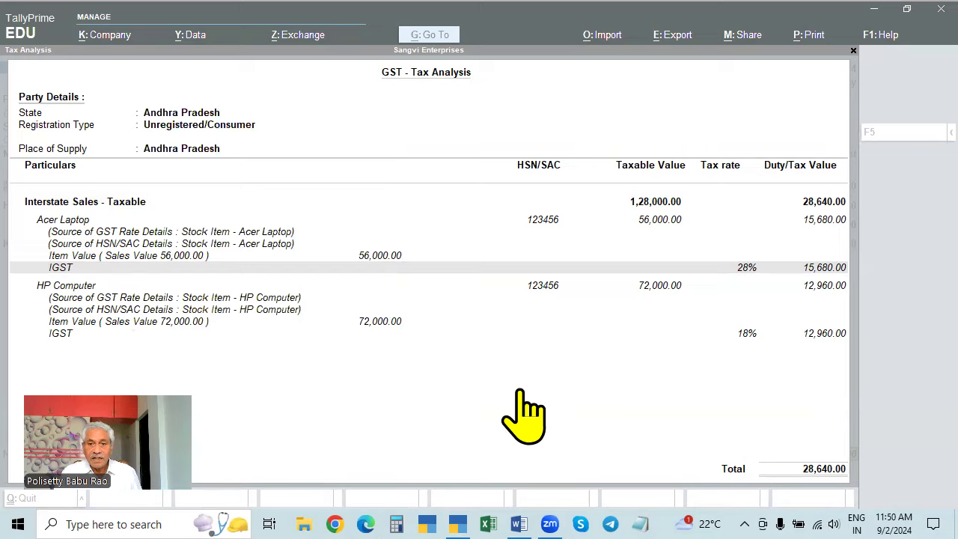
{"action": "key", "text": "Escape"}
- Replace Acer Laptop with Dell Computer, 2 PCS at 35,000, making IGST 25,560.00
{"action": "left_click", "coordinate": [35, 187]}
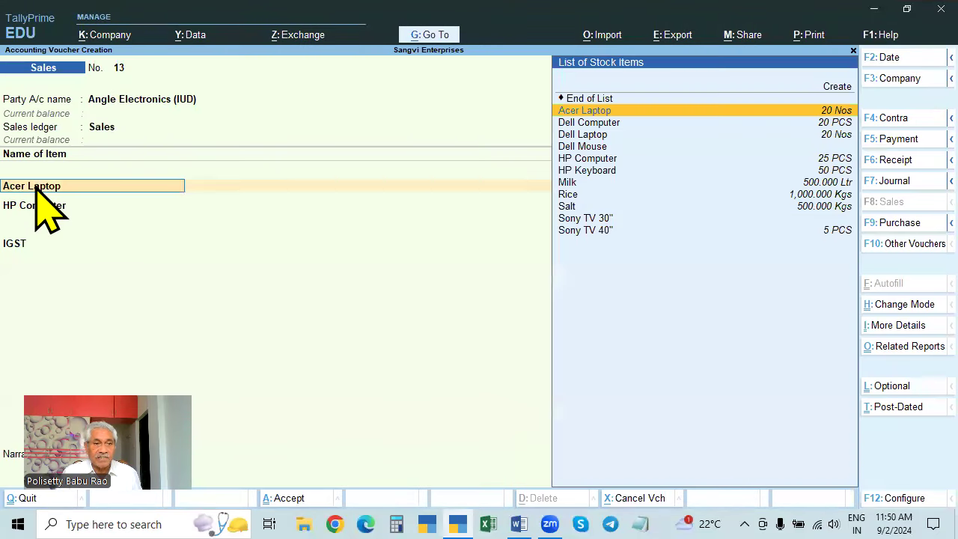
{"action": "key", "text": "Down"}
{"action": "key", "text": "Down"}
{"action": "key", "text": "Down"}
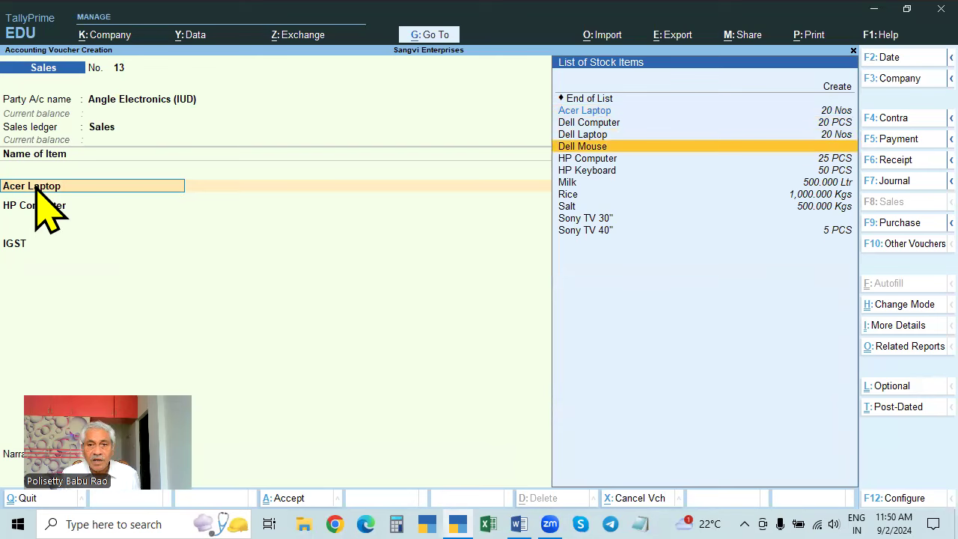
{"action": "key", "text": "Up"}
{"action": "key", "text": "Up"}
{"action": "key", "text": "Return"}
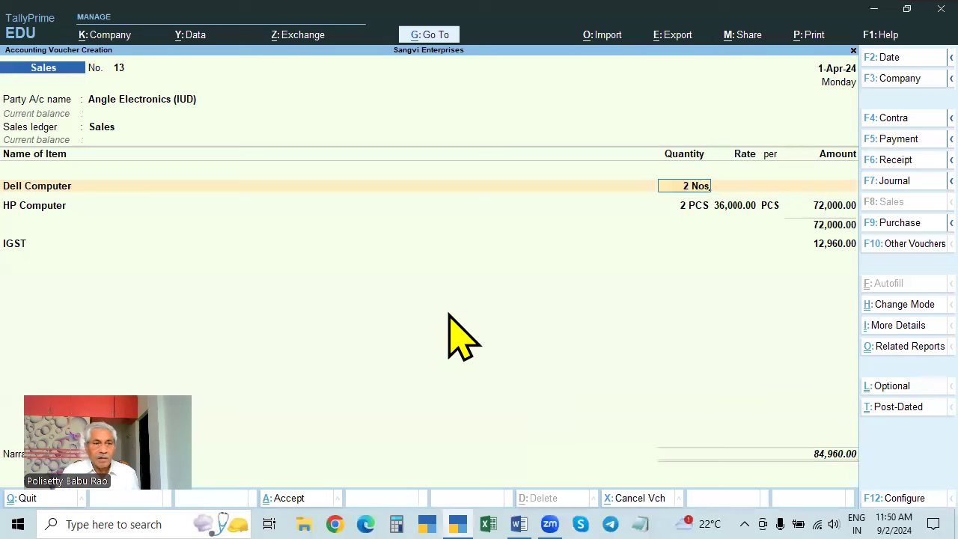
{"action": "key", "text": "BackSpace"}
{"action": "key", "text": "BackSpace"}
{"action": "key", "text": "BackSpace"}
{"action": "key", "text": "BackSpace"}
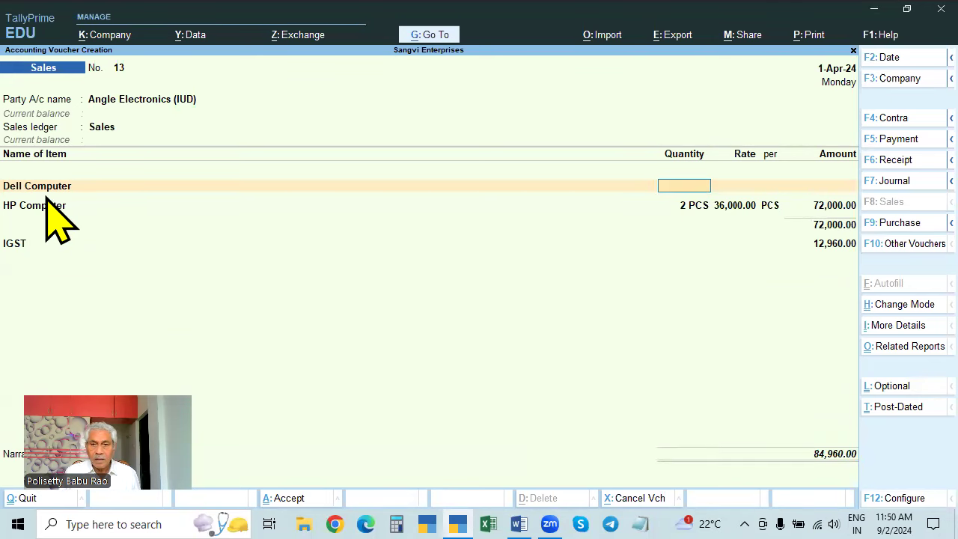
{"action": "key", "text": "Return"}
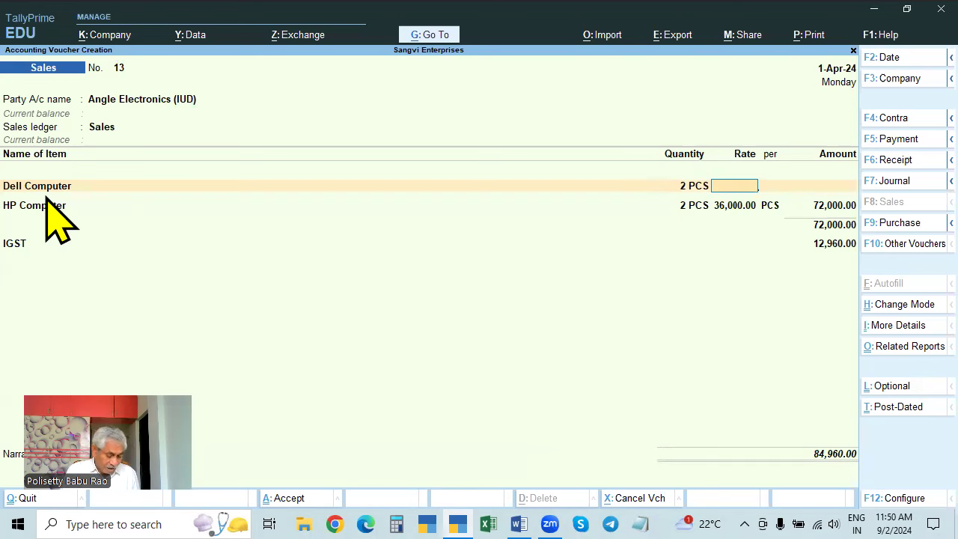
{"action": "key", "text": "alt+s"}
{"action": "key", "text": "Escape"}
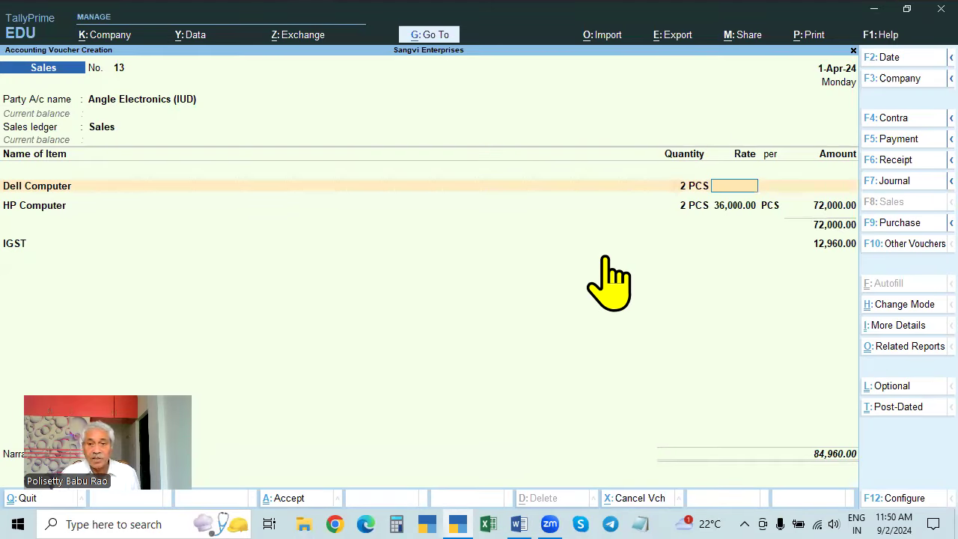
{"action": "type", "text": "35000"}
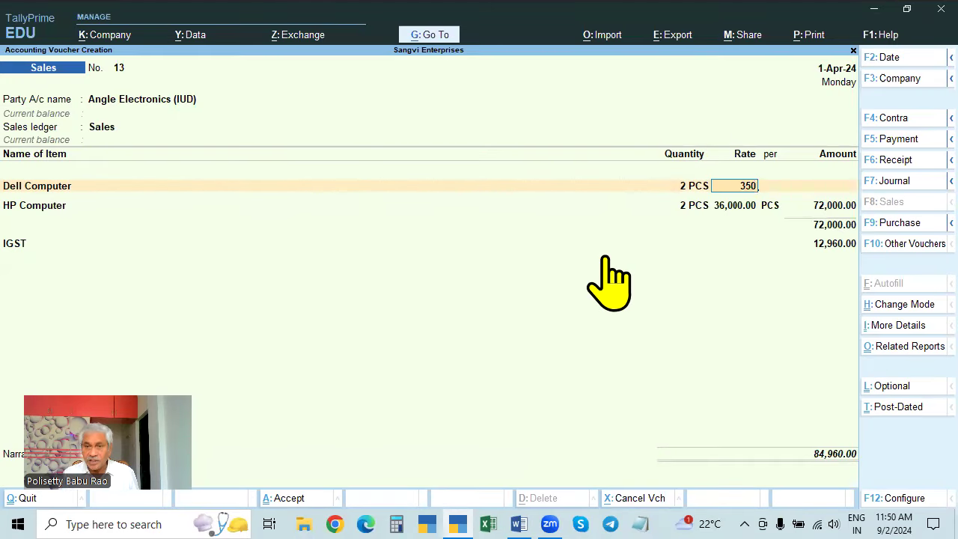
{"action": "key", "text": "Return"}
{"action": "key", "text": "Return"}
{"action": "key", "text": "Return"}
{"action": "key", "text": "Return"}
{"action": "key", "text": "Return"}
{"action": "key", "text": "Return"}
{"action": "key", "text": "Return"}
{"action": "key", "text": "Return"}
{"action": "key", "text": "Return"}
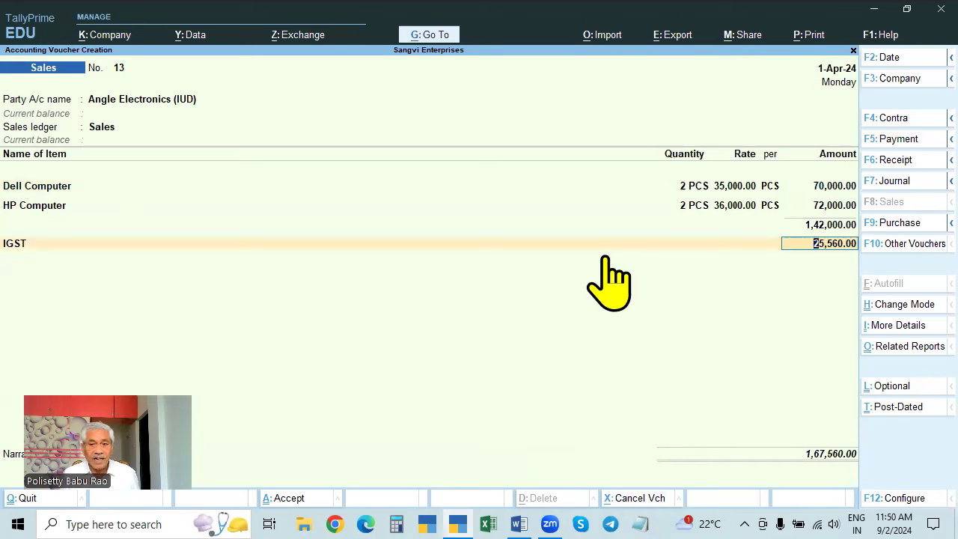
{"action": "key", "text": "Return"}
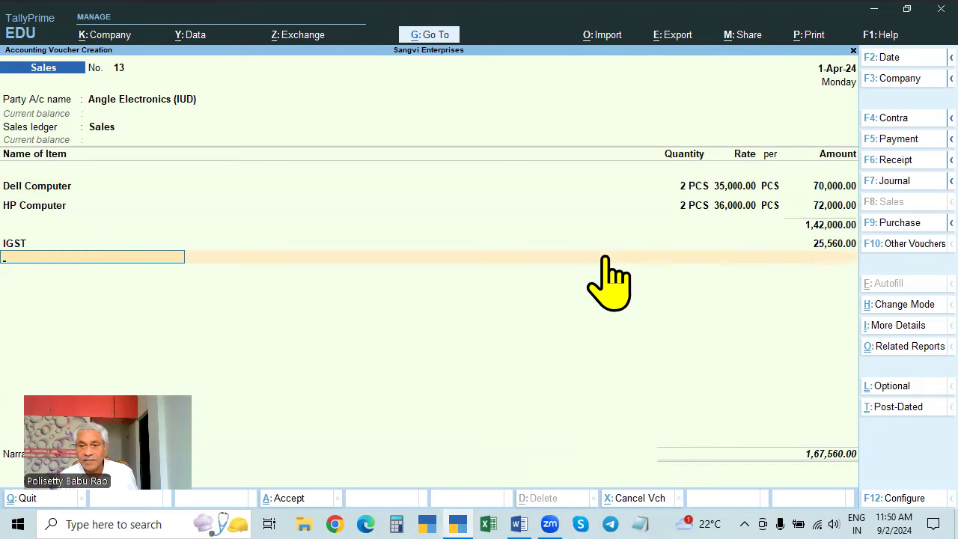
{"action": "key", "text": "BackSpace"}
{"action": "key", "text": "BackSpace"}
{"action": "key", "text": "BackSpace"}
{"action": "key", "text": "BackSpace"}
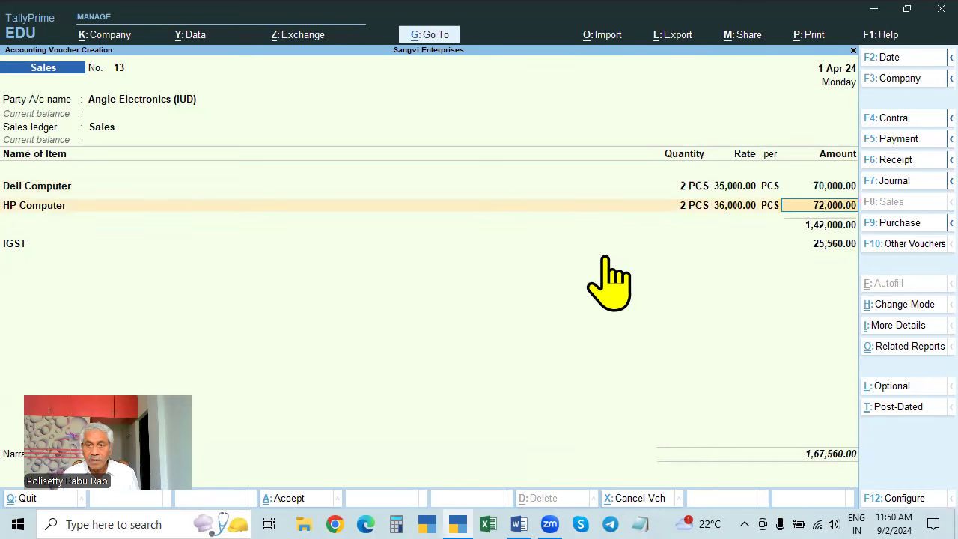
{"action": "key", "text": "ctrl+o"}
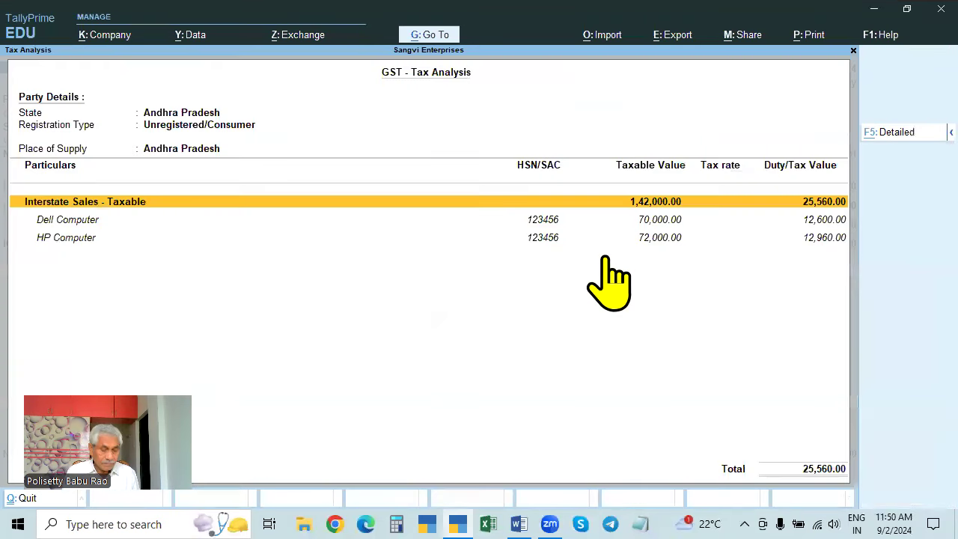
{"action": "key", "text": "F5"}
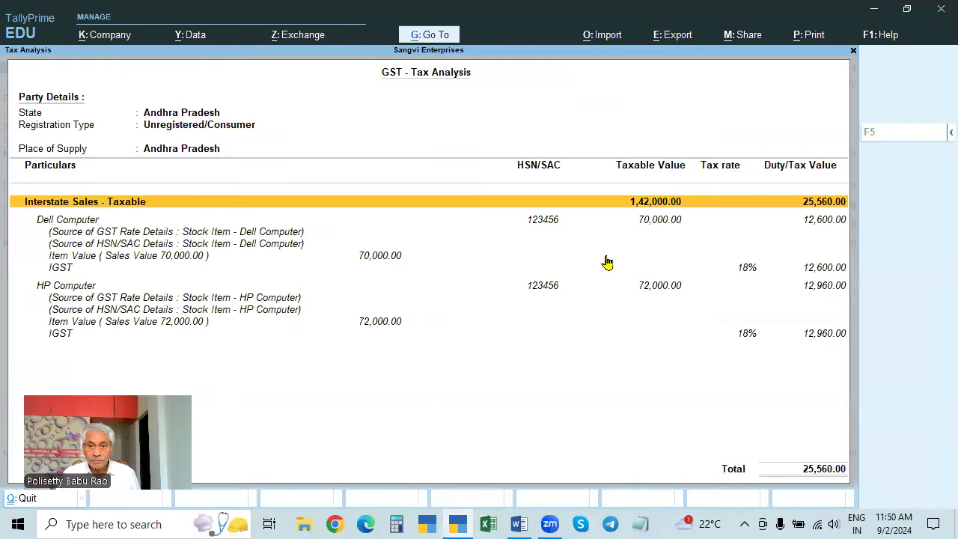
{"action": "key", "text": "Escape"}
{"action": "key", "text": "Return"}
{"action": "key", "text": "Return"}
{"action": "key", "text": "Return"}
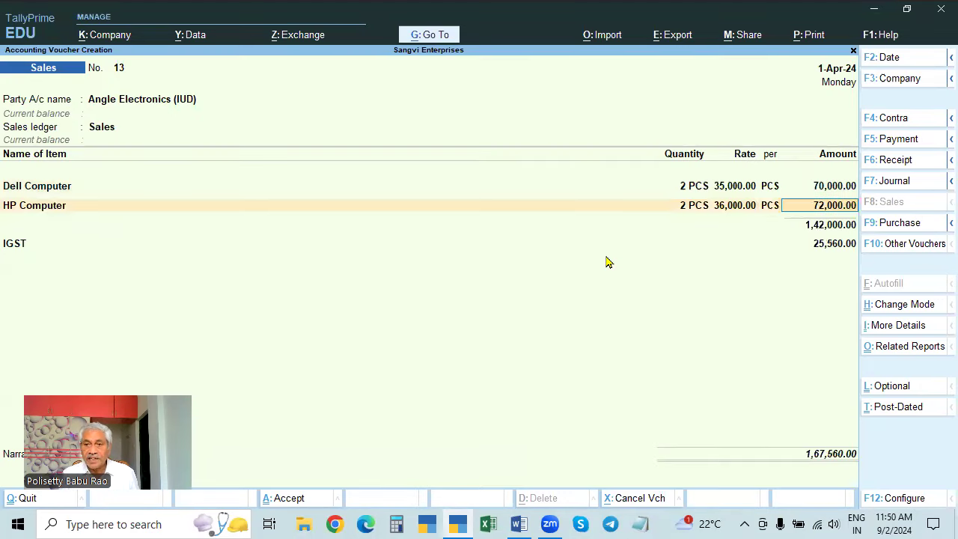
{"action": "key", "text": "Return"}
{"action": "key", "text": "Return"}
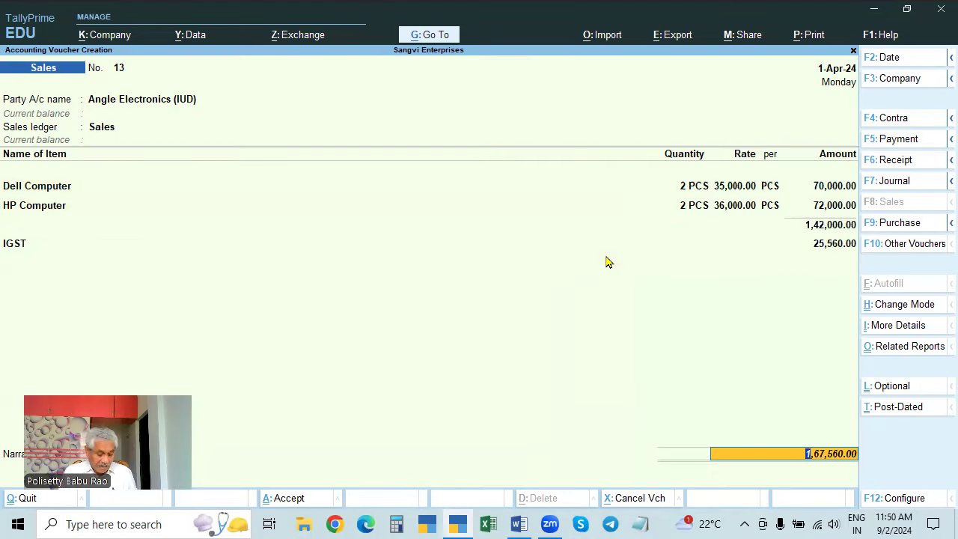
{"action": "key", "text": "ctrl+o"}
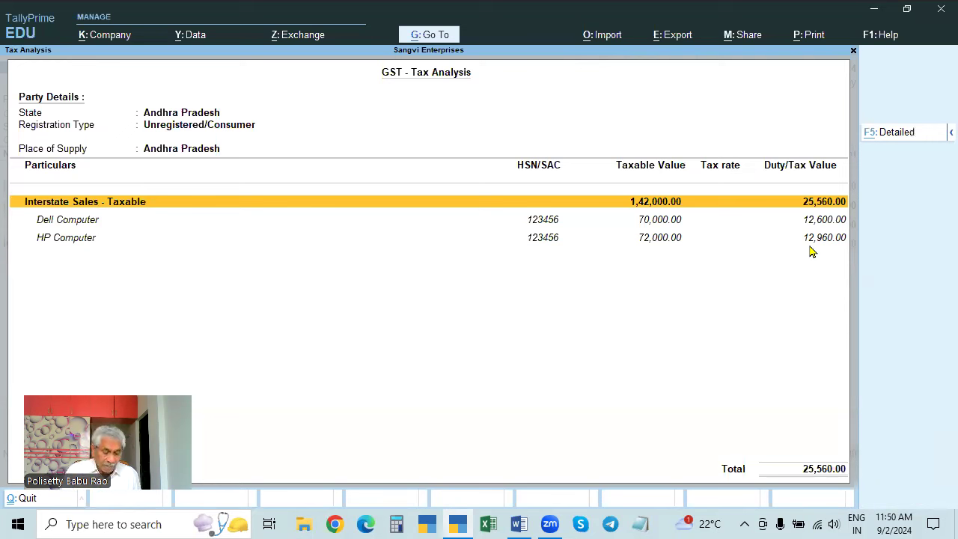
{"action": "key", "text": "F5"}
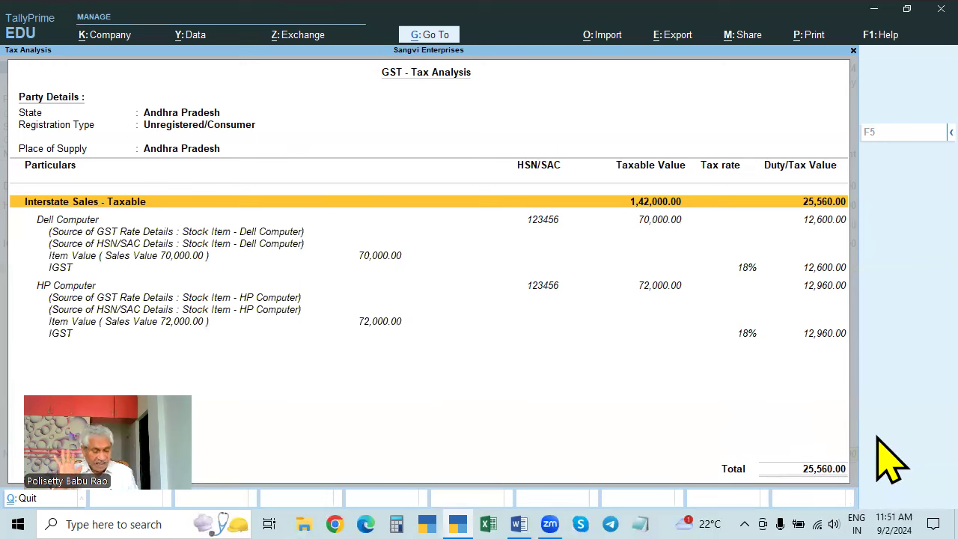
{"action": "key", "text": "Escape"}
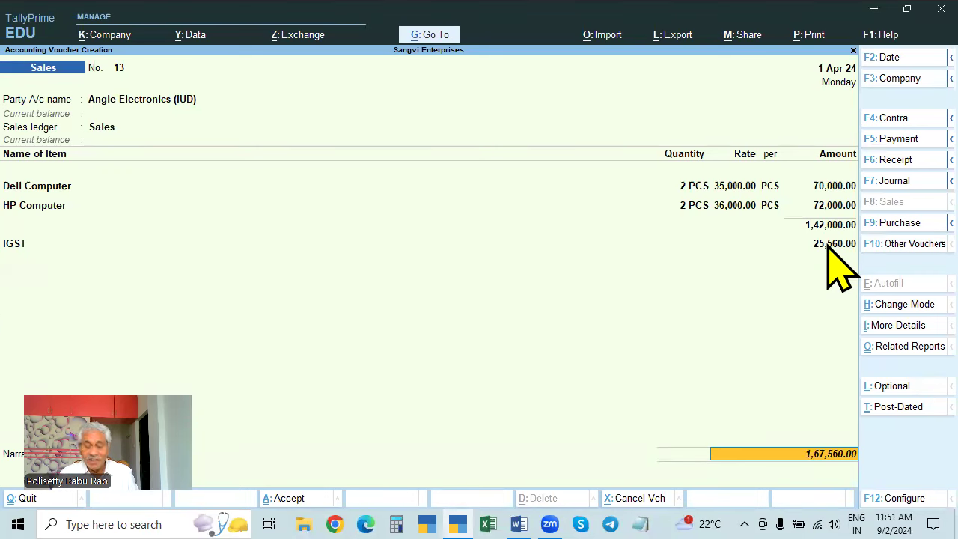
{"action": "key", "text": "alt+a"}
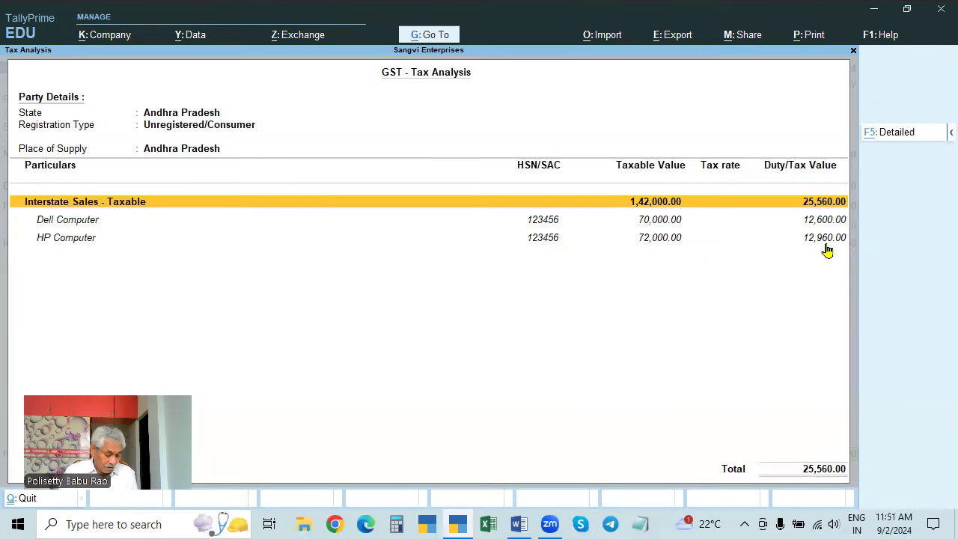
{"action": "key", "text": "F5"}
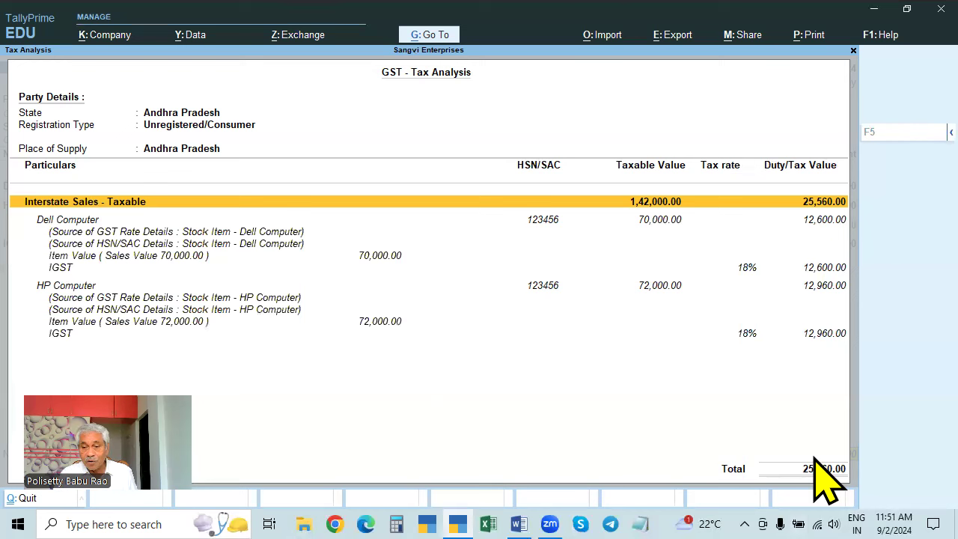
{"action": "key", "text": "Escape"}
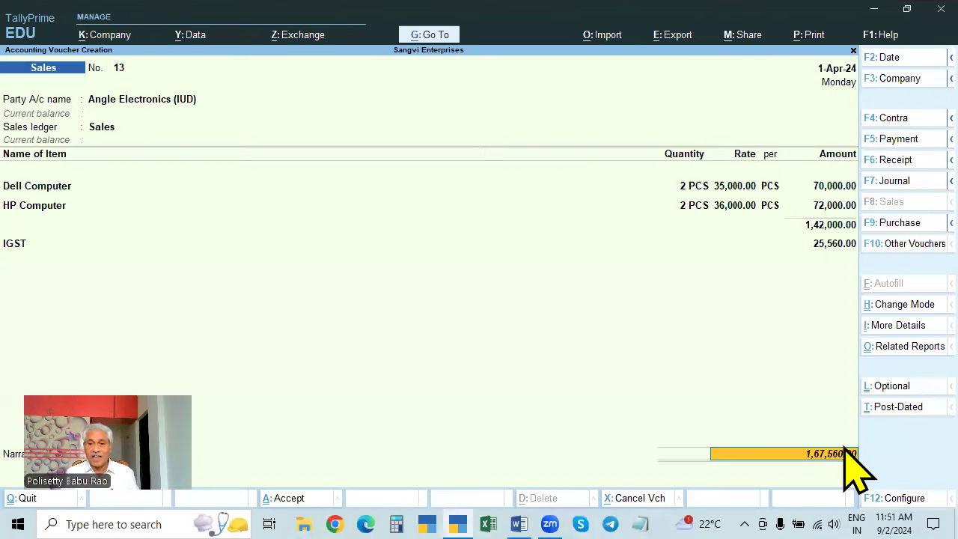
- Accept and save sales voucher 13
{"action": "key", "text": "Return"}
{"action": "key", "text": "Return"}
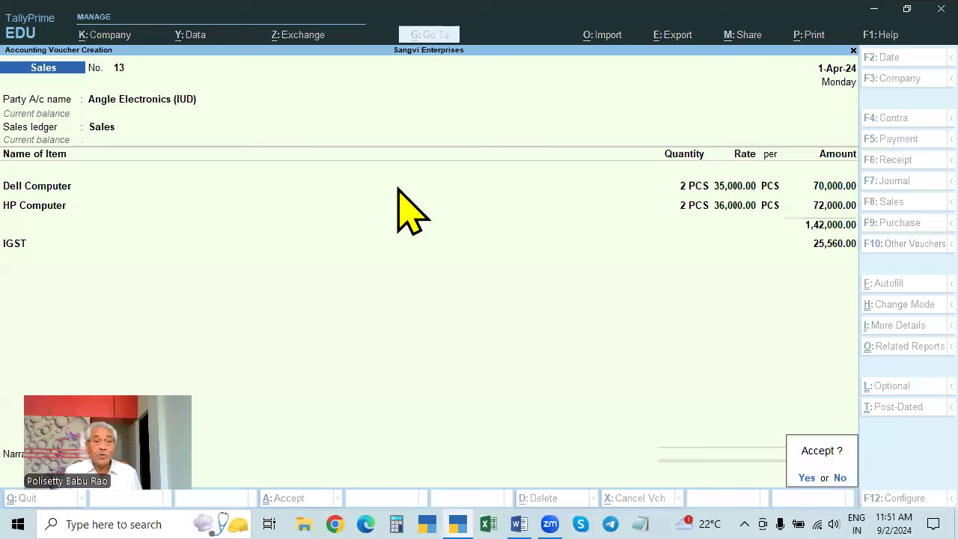
{"action": "key", "text": "Return"}
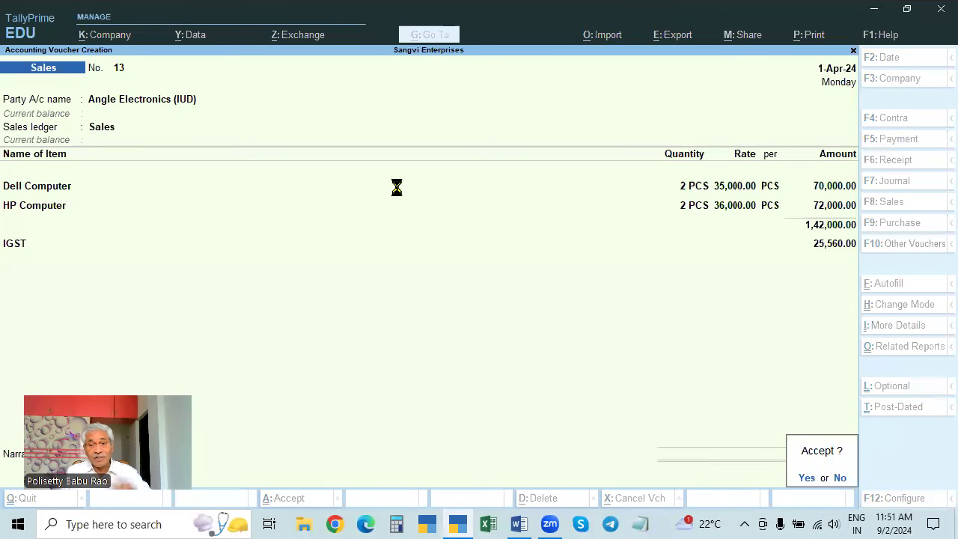
{"action": "key", "text": "Return"}
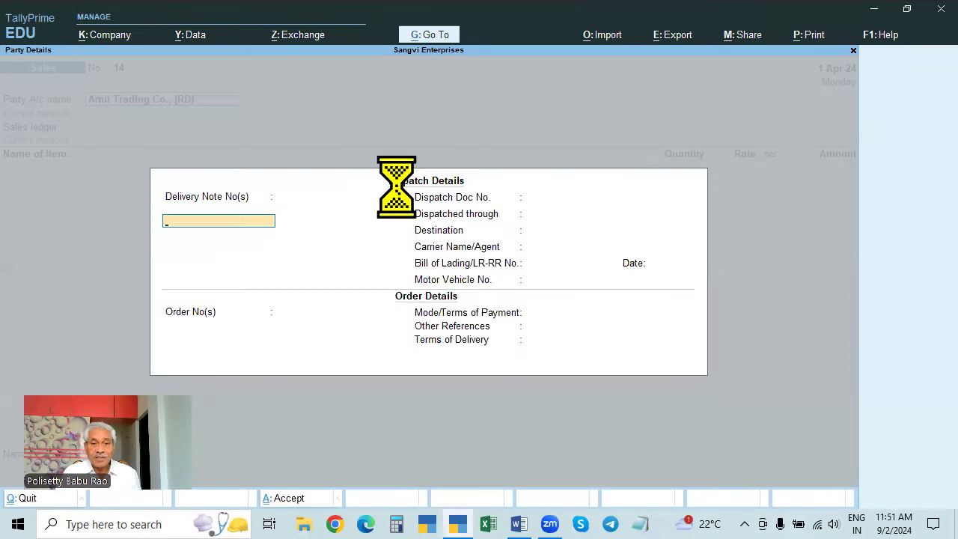
- In voucher 14, open the Amit Trading Co., (RD) party ledger for alteration
{"action": "key", "text": "ctrl+a"}
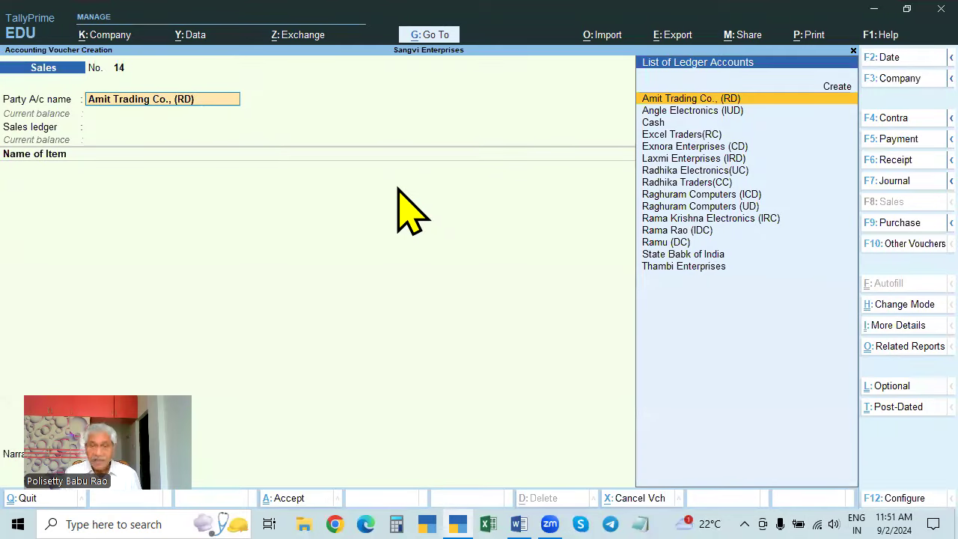
{"action": "key", "text": "Down"}
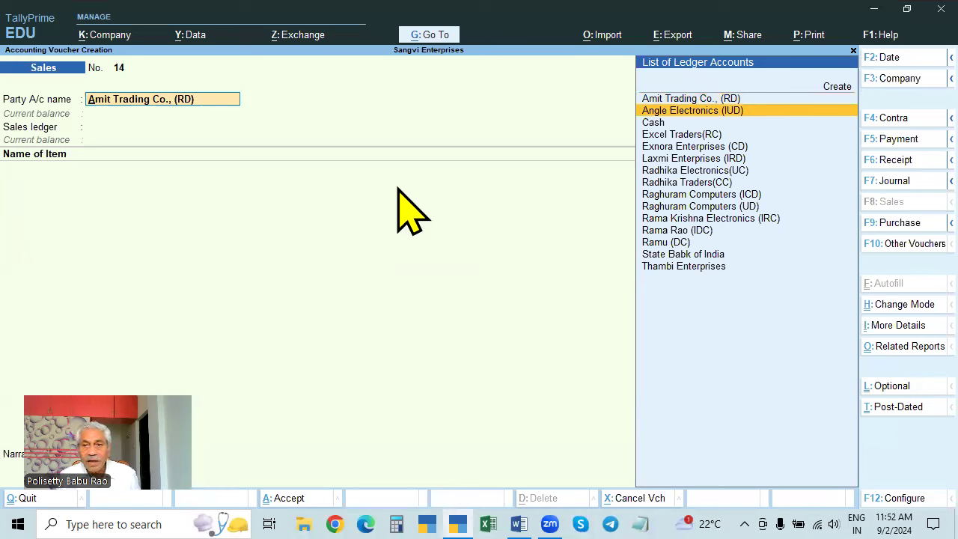
{"action": "key", "text": "Up"}
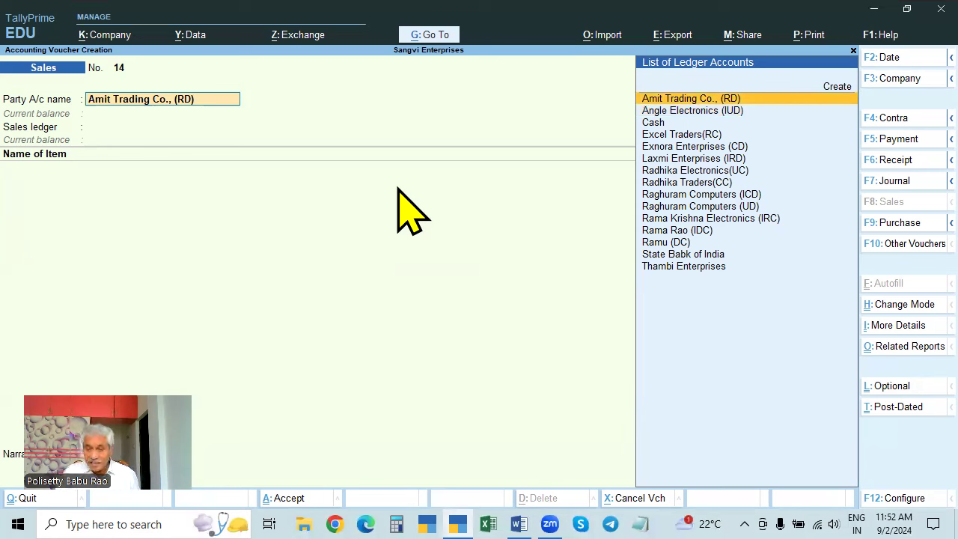
{"action": "key", "text": "Return"}
{"action": "key", "text": "Escape"}
{"action": "key", "text": "ctrl+h"}
{"action": "key", "text": "ctrl+Return"}
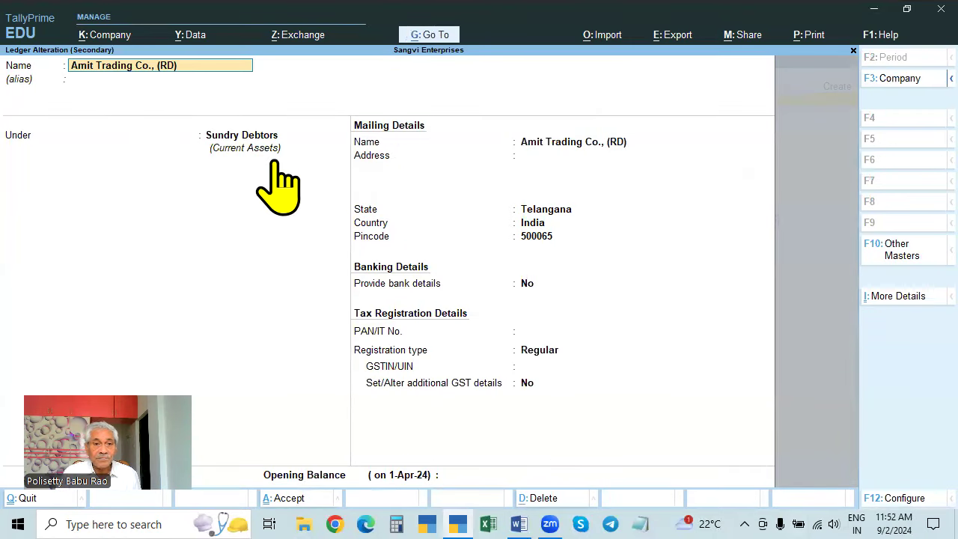
- Copy the Telangana GSTIN from TIN NOs.txt in Notepad, then close Notepad
{"action": "left_click", "coordinate": [546, 352]}
{"action": "left_click", "coordinate": [640, 524]}
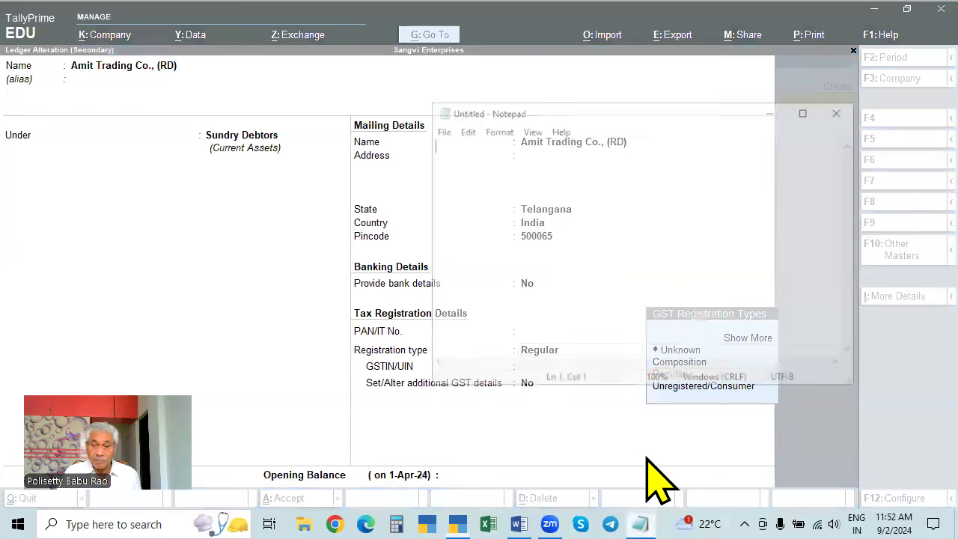
{"action": "left_click", "coordinate": [439, 131]}
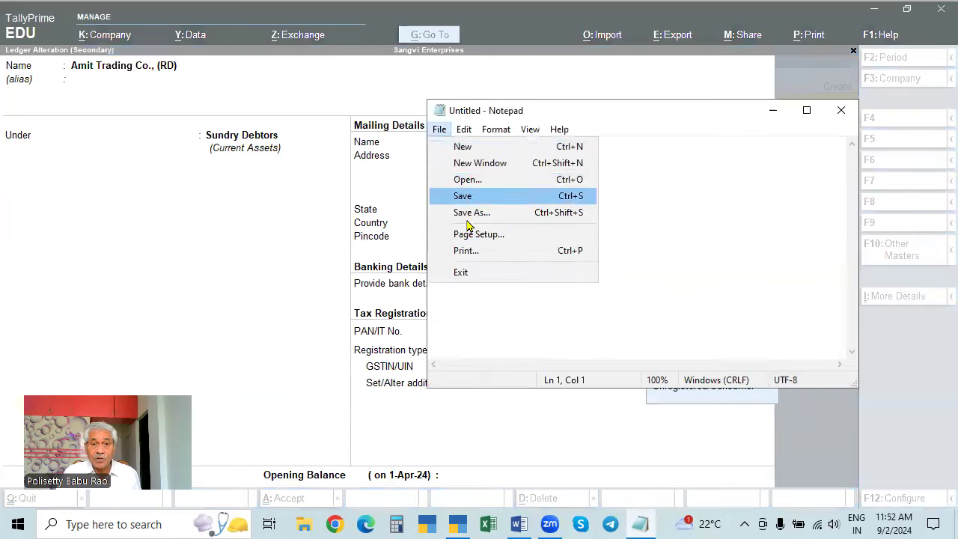
{"action": "left_click", "coordinate": [466, 179]}
{"action": "left_click", "coordinate": [603, 401]}
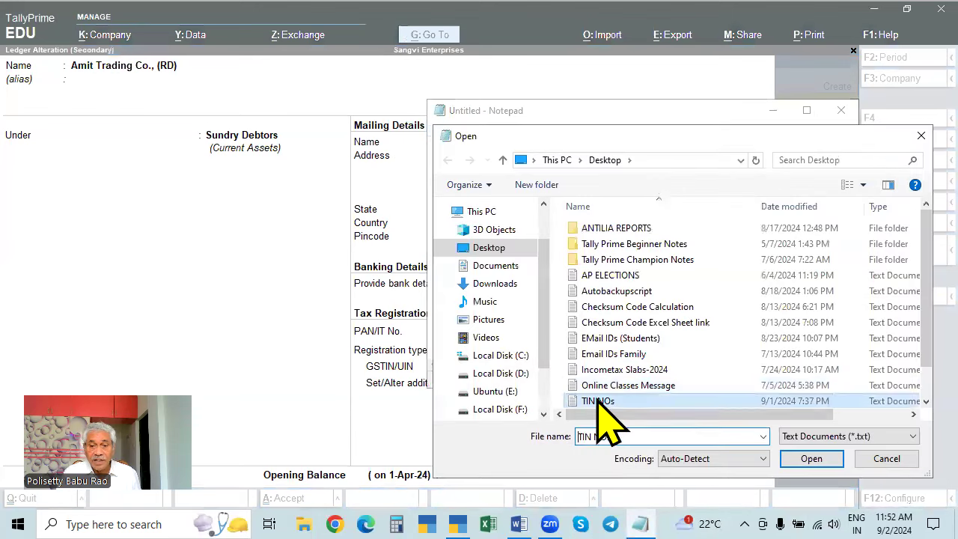
{"action": "left_click", "coordinate": [811, 458]}
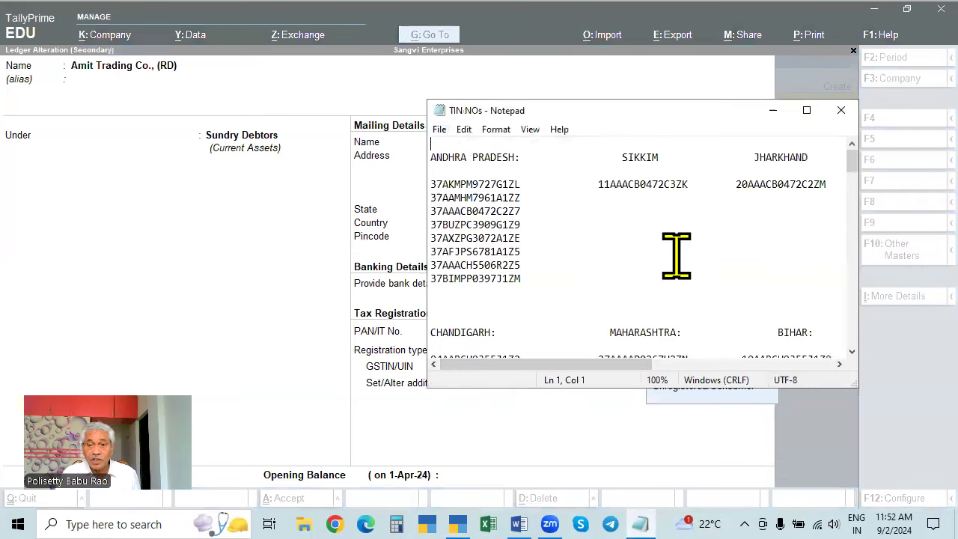
{"action": "scroll", "coordinate": [546, 246], "scroll_direction": "down", "scroll_amount": 10}
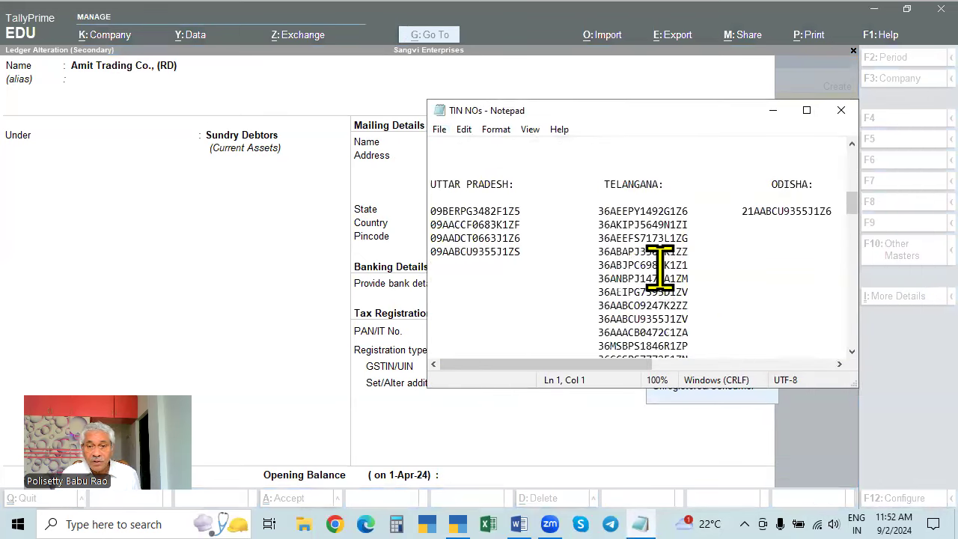
{"action": "double_click", "coordinate": [650, 265]}
{"action": "key", "text": "ctrl+c"}
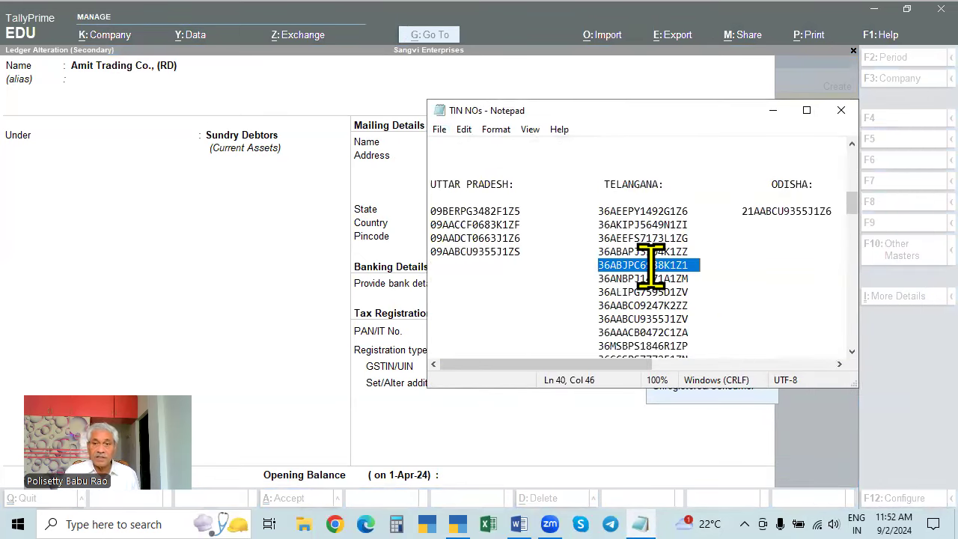
{"action": "left_click", "coordinate": [841, 110]}
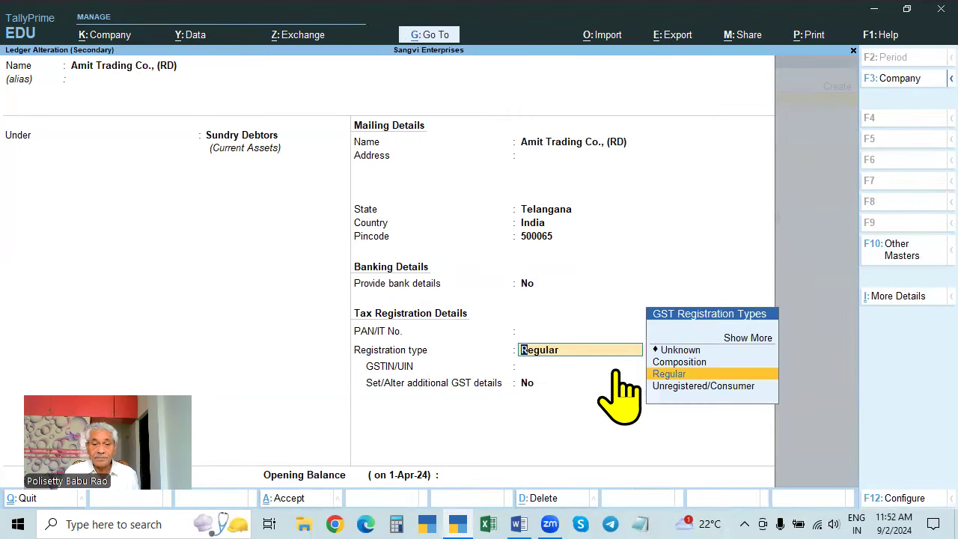
- Set registration type Regular, paste the GSTIN into the ledger, and save it
{"action": "key", "text": "Return"}
{"action": "key", "text": "ctrl+v"}
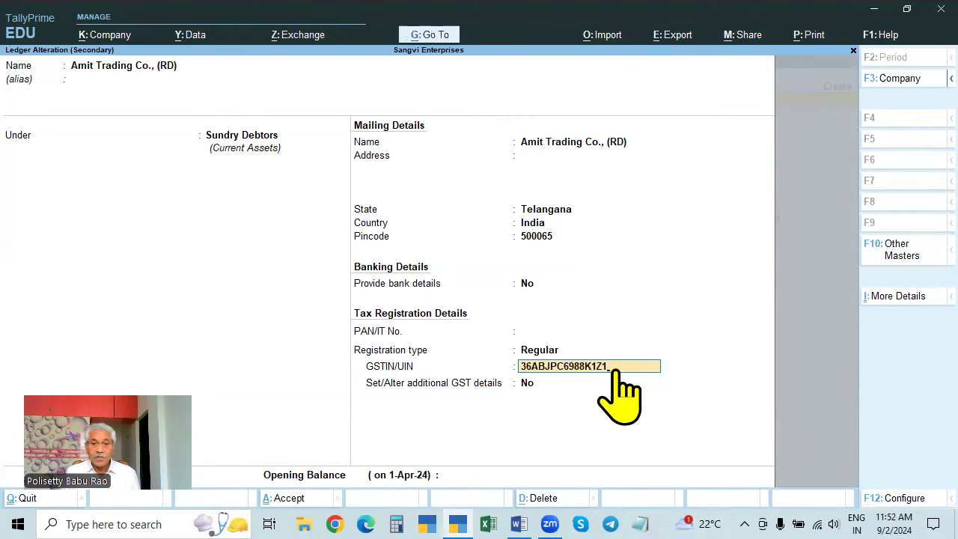
{"action": "key", "text": "Return"}
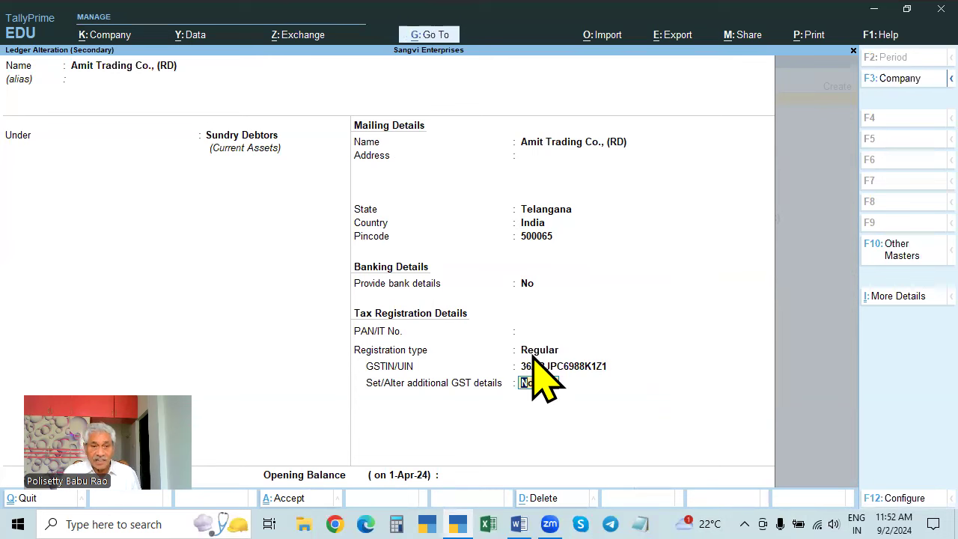
{"action": "key", "text": "ctrl"}
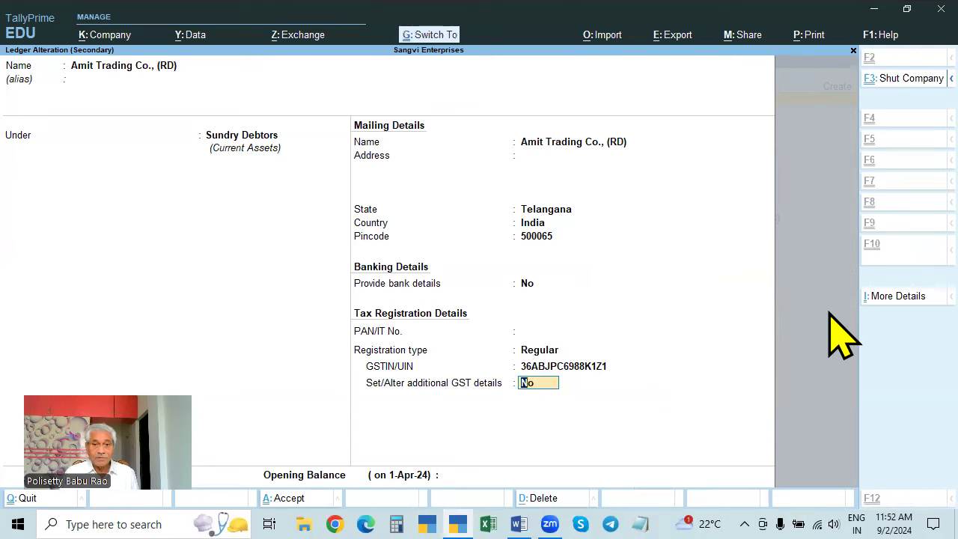
{"action": "key", "text": "ctrl+a"}
{"action": "key", "text": "ctrl+a"}
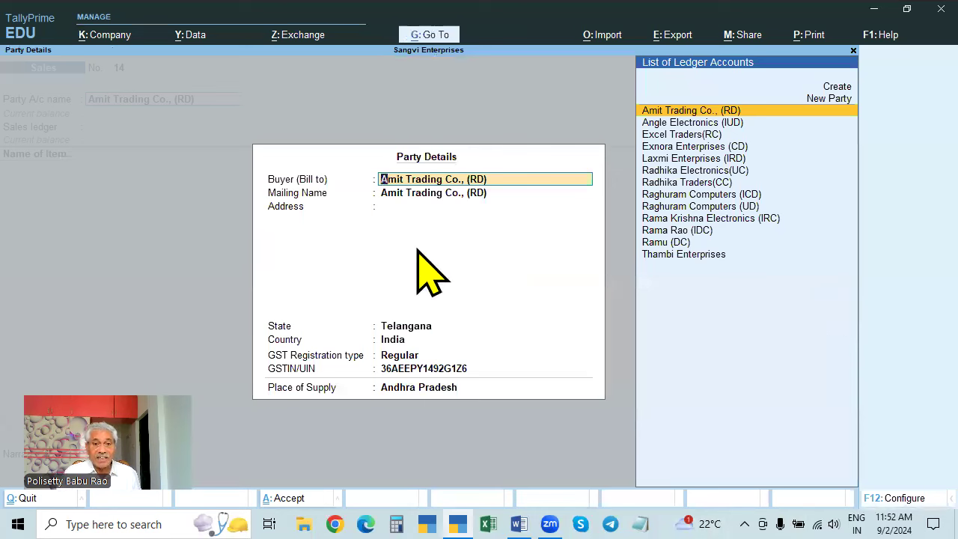
- Set the voucher's Place of Supply to Telangana
{"action": "left_click", "coordinate": [406, 387]}
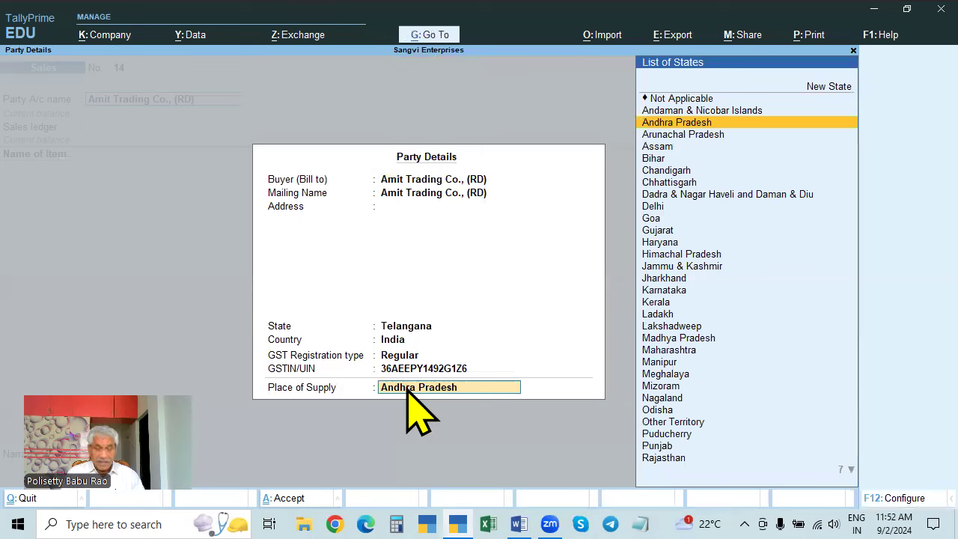
{"action": "type", "text": "Tel"}
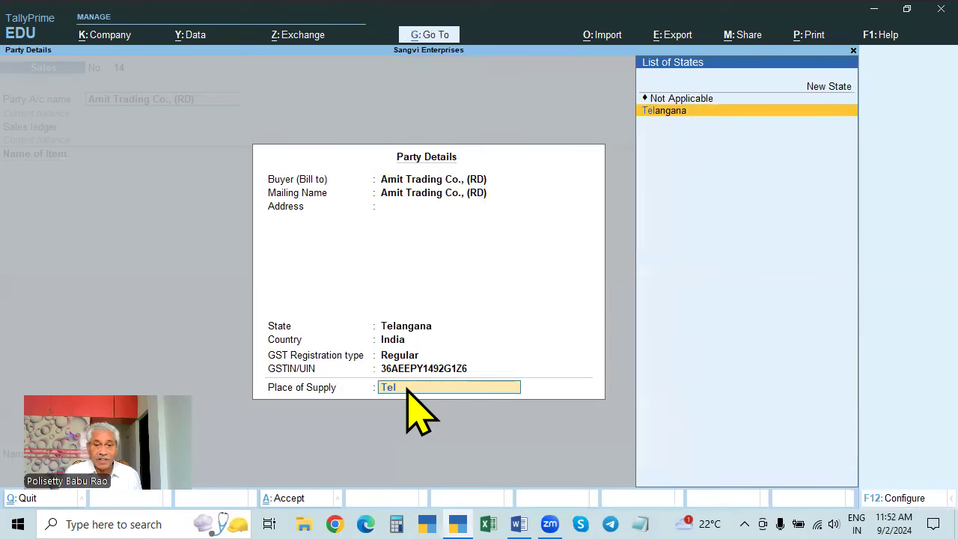
{"action": "key", "text": "Return"}
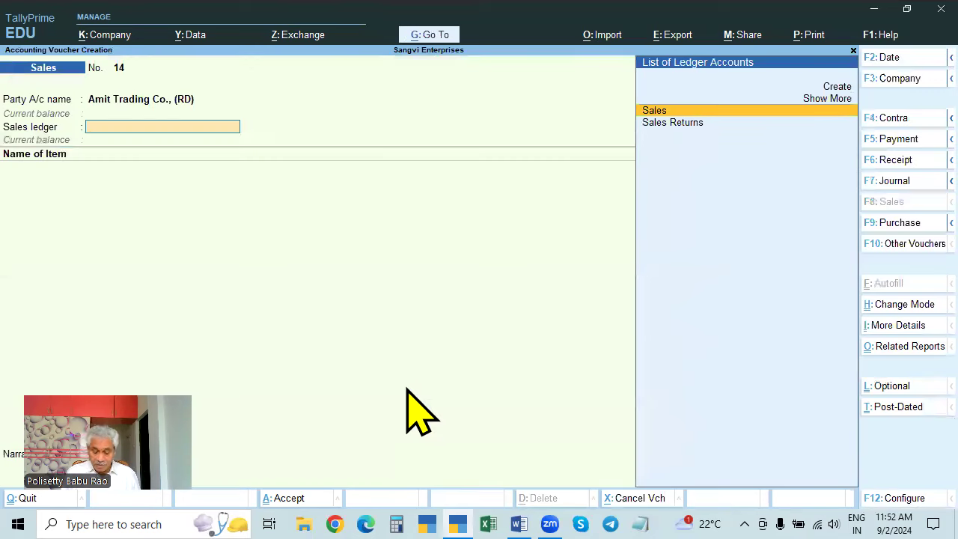
- Paste the new GSTIN into Amit Trading's ledger, accept the effective date, and save
{"action": "key", "text": "shift+Tab"}
{"action": "key", "text": "ctrl+Return"}
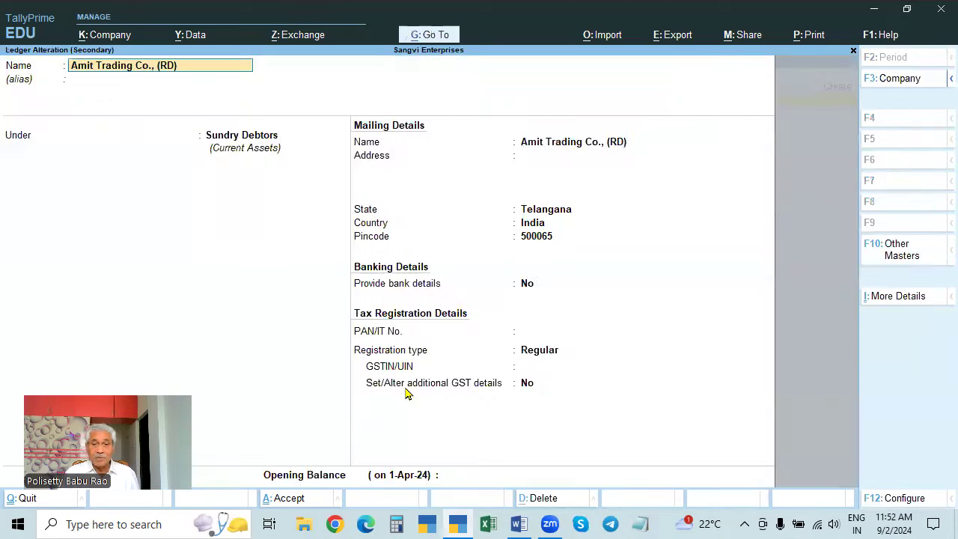
{"action": "left_click", "coordinate": [550, 365]}
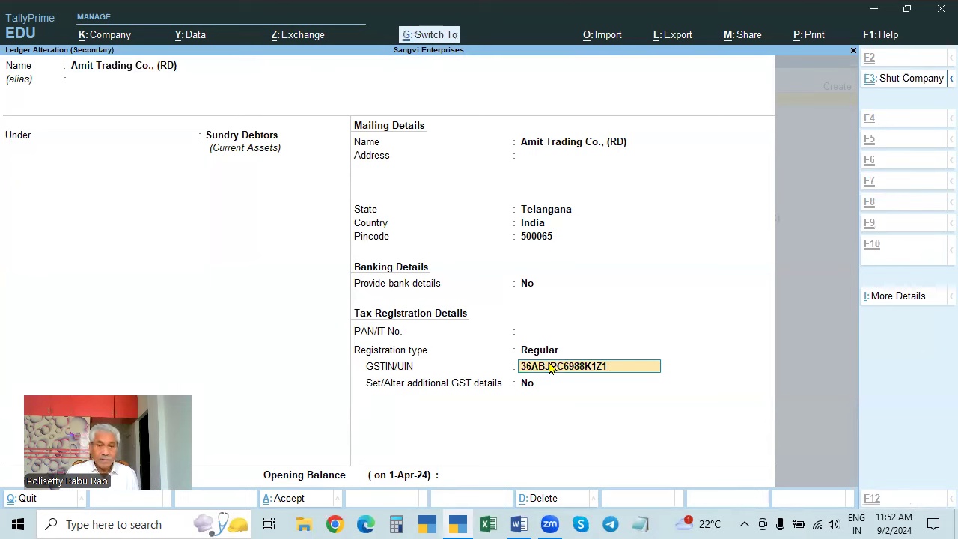
{"action": "key", "text": "Return"}
{"action": "key", "text": "Return"}
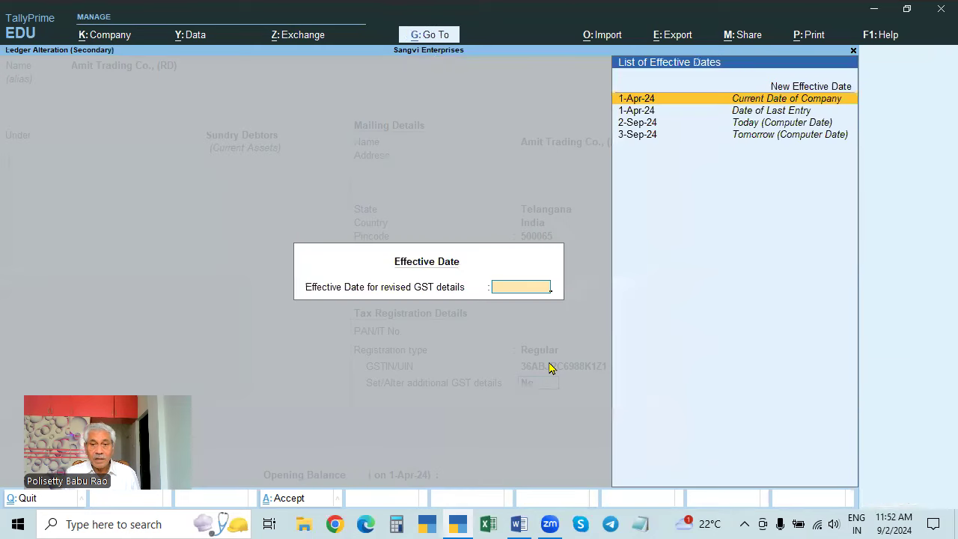
{"action": "key", "text": "Return"}
{"action": "key", "text": "Return"}
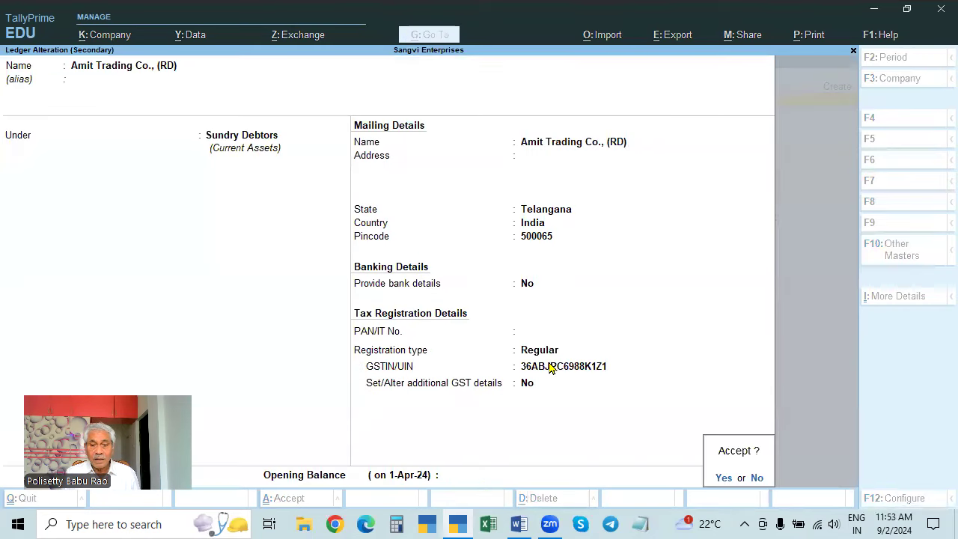
{"action": "key", "text": "Return"}
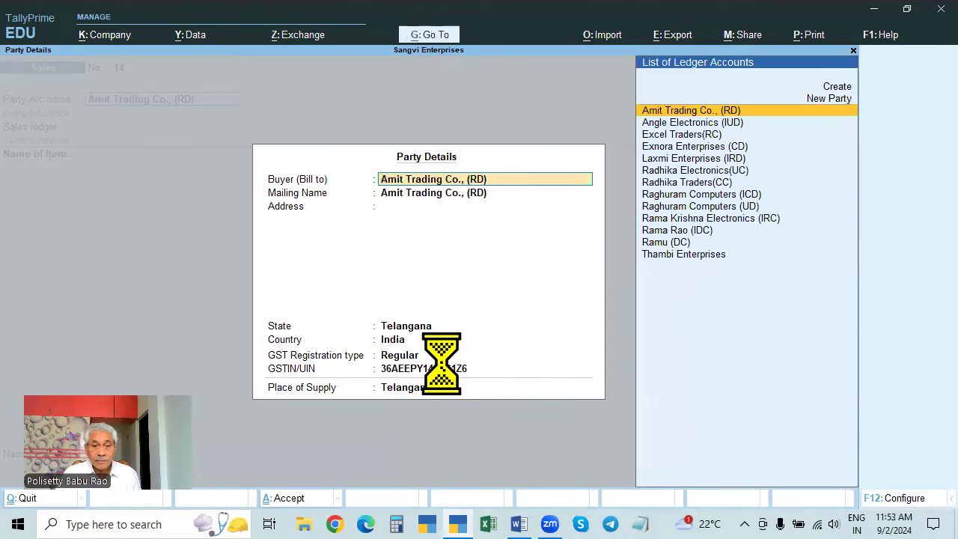
- Replace the buyer's GSTIN in Party Details with the updated number
{"action": "key", "text": "Return"}
{"action": "key", "text": "ctrl+v"}
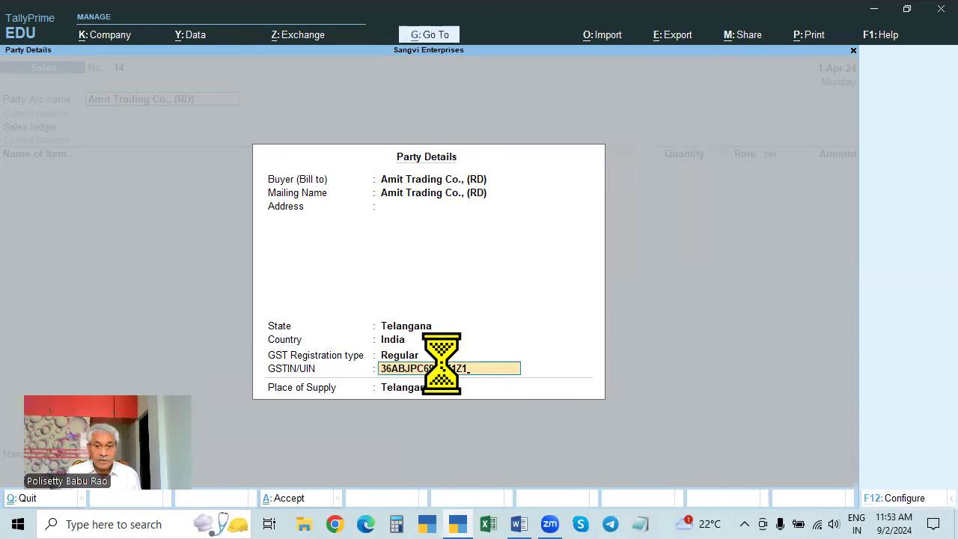
{"action": "key", "text": "Return"}
{"action": "key", "text": "Return"}
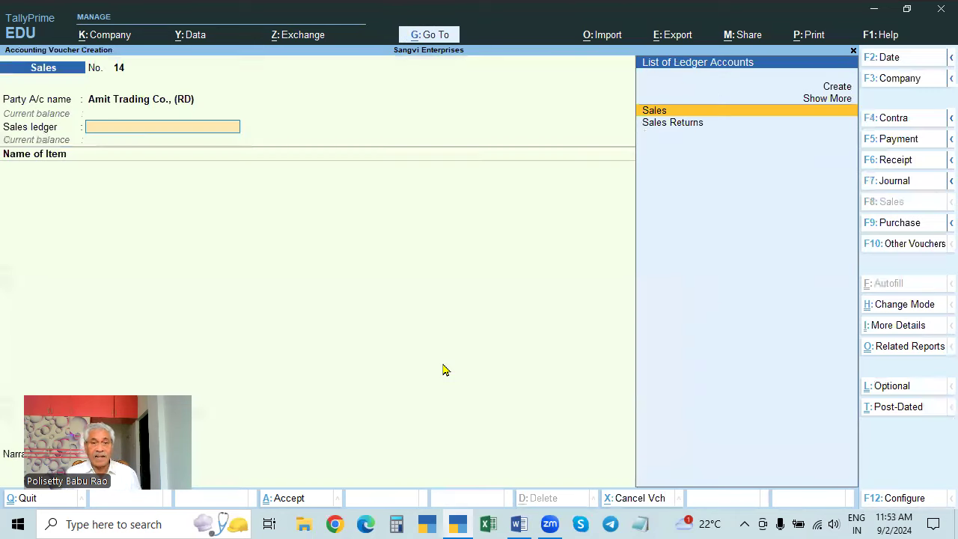
{"action": "key", "text": "Return"}
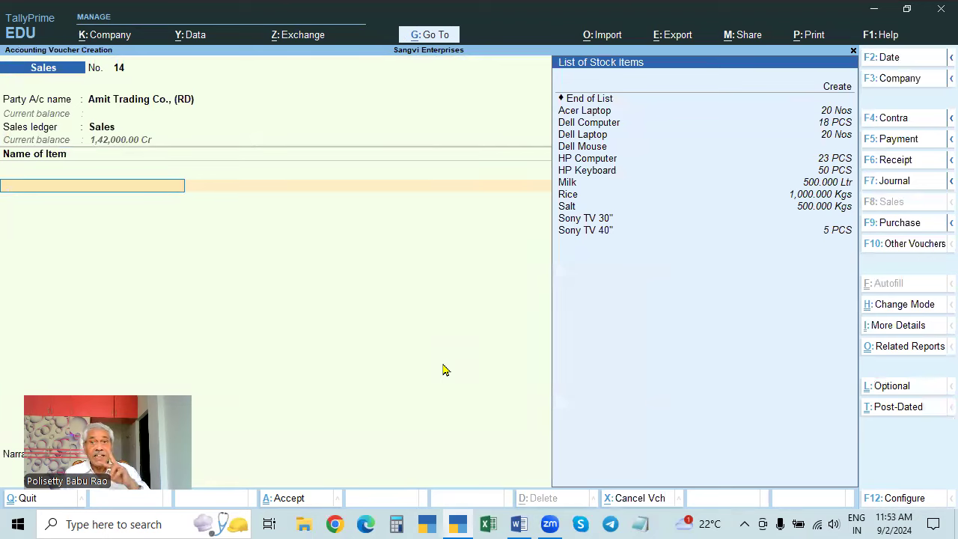
- Add Dell Computer as the first item: 2 PCS at 35,000.00 for 70,000.00
{"action": "key", "text": "Down"}
{"action": "key", "text": "Down"}
{"action": "key", "text": "Down"}
{"action": "key", "text": "Down"}
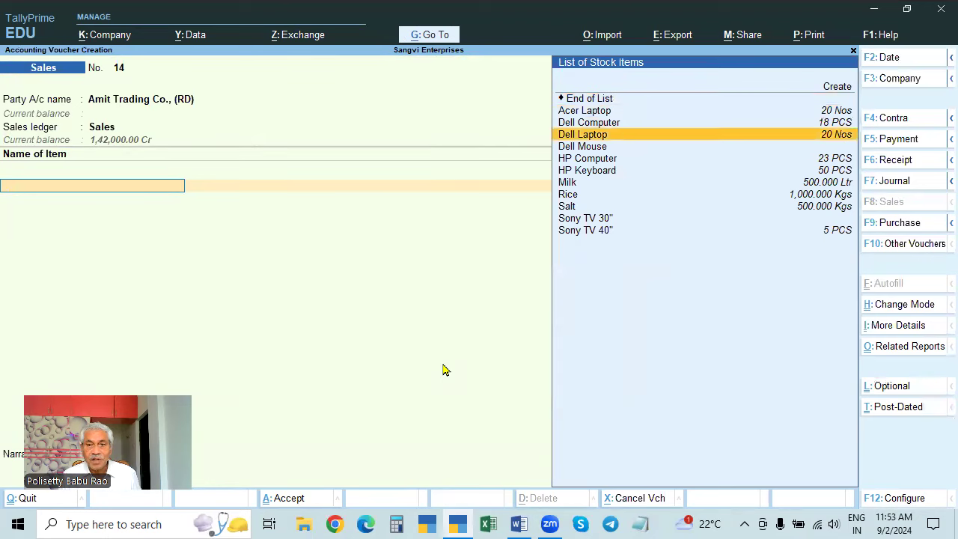
{"action": "key", "text": "Down"}
{"action": "key", "text": "Down"}
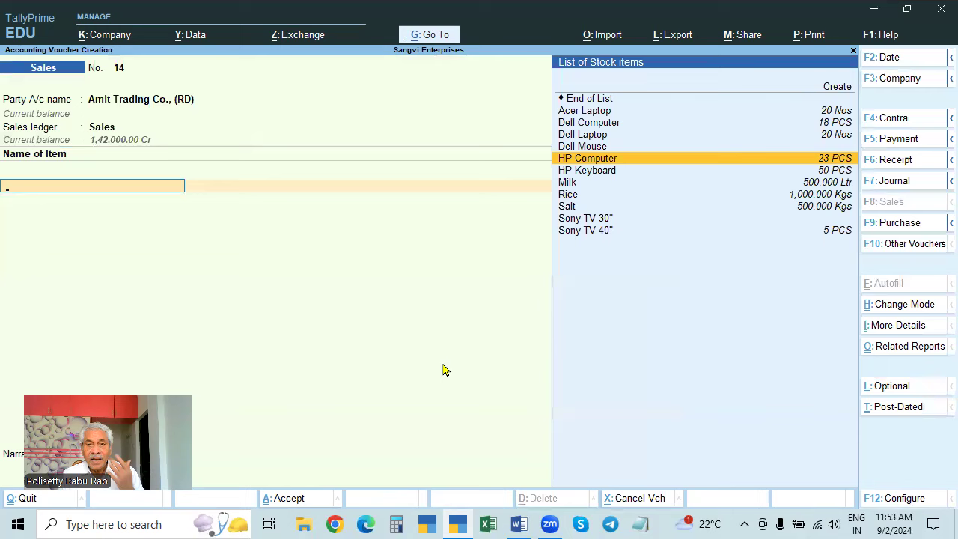
{"action": "key", "text": "Up"}
{"action": "key", "text": "Up"}
{"action": "key", "text": "Up"}
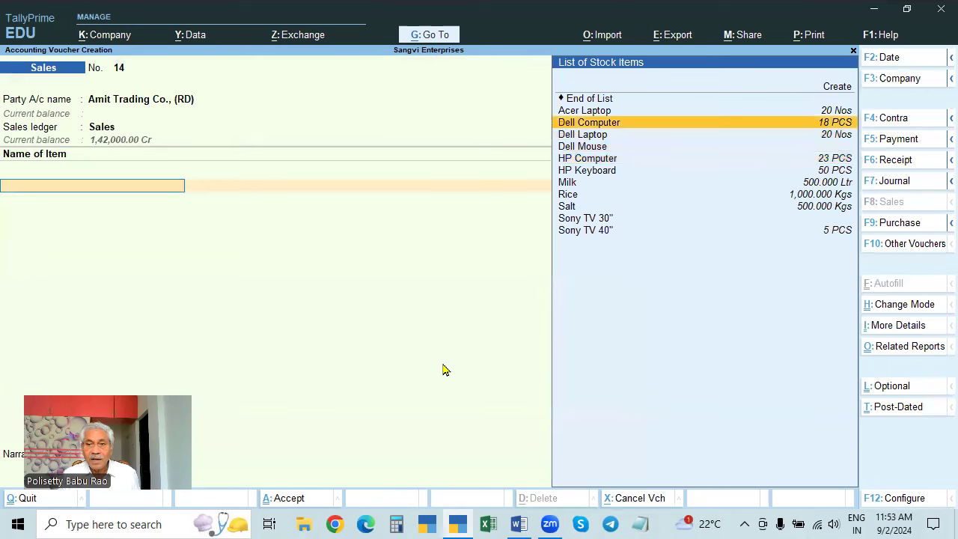
{"action": "key", "text": "Return"}
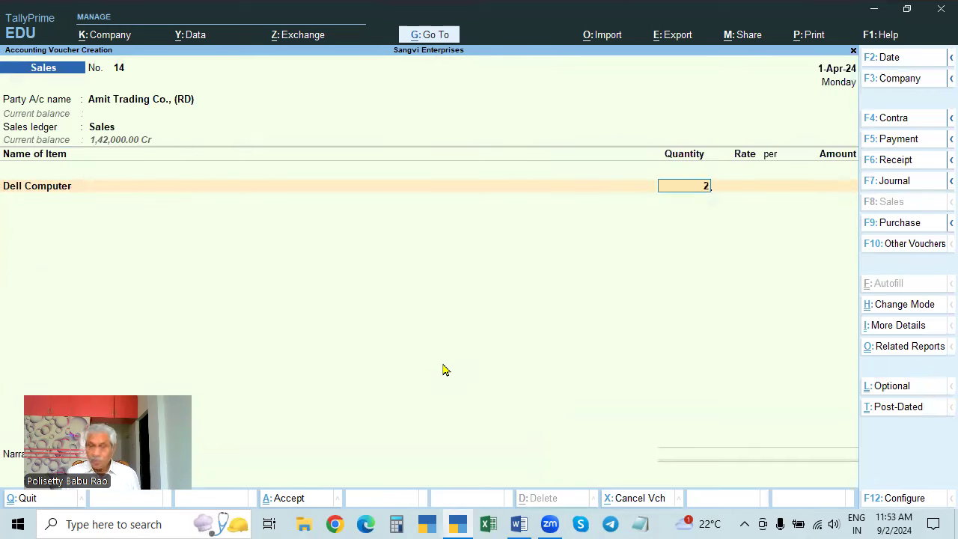
{"action": "key", "text": "Return"}
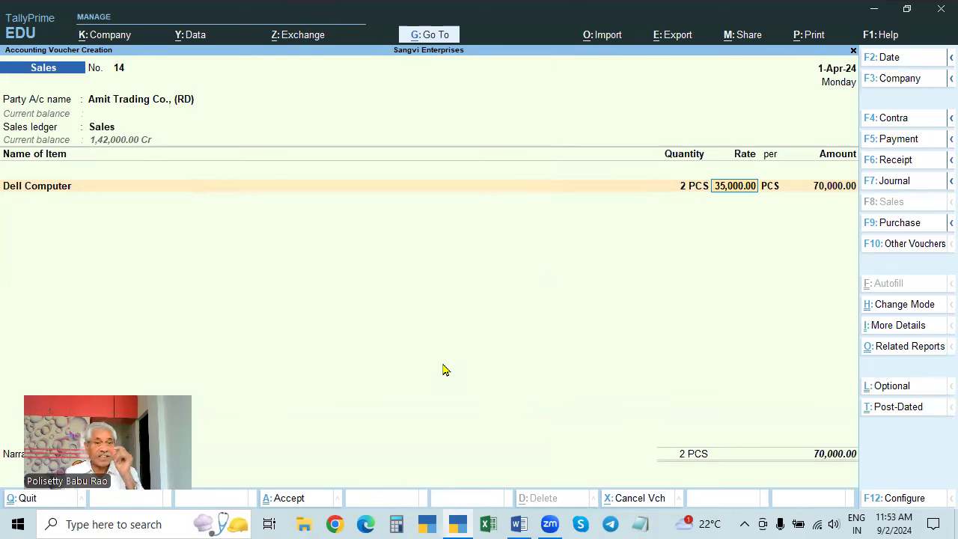
{"action": "key", "text": "Return"}
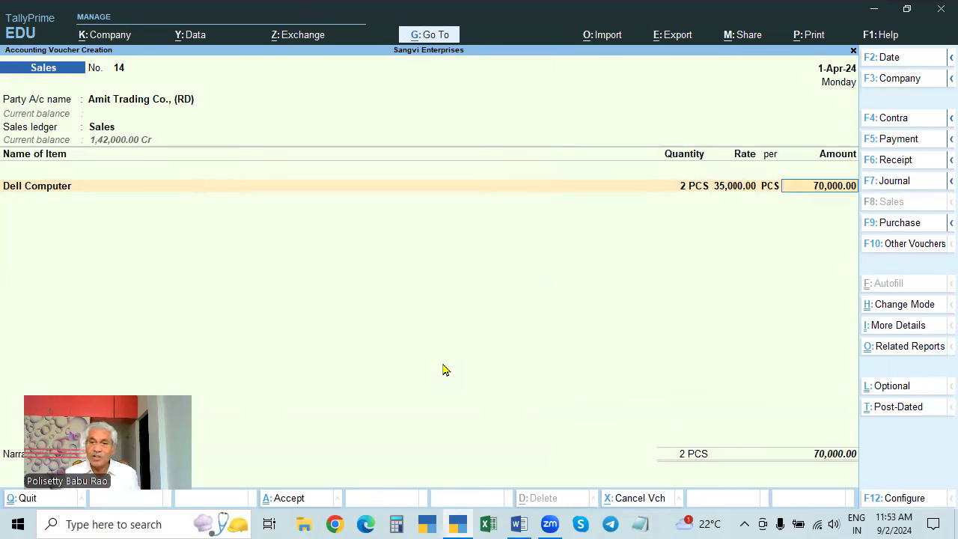
{"action": "key", "text": "Return"}
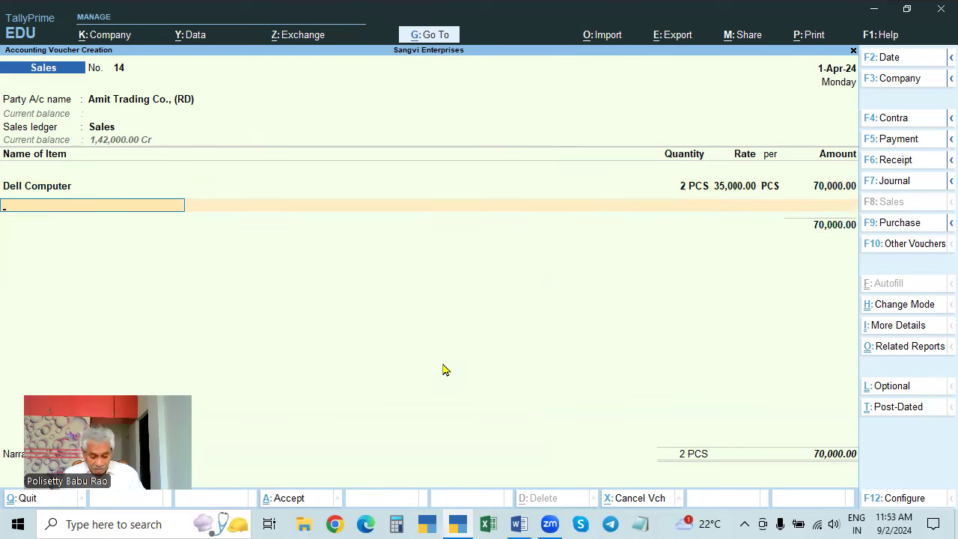
{"action": "key", "text": "Down"}
{"action": "key", "text": "Down"}
{"action": "key", "text": "Down"}
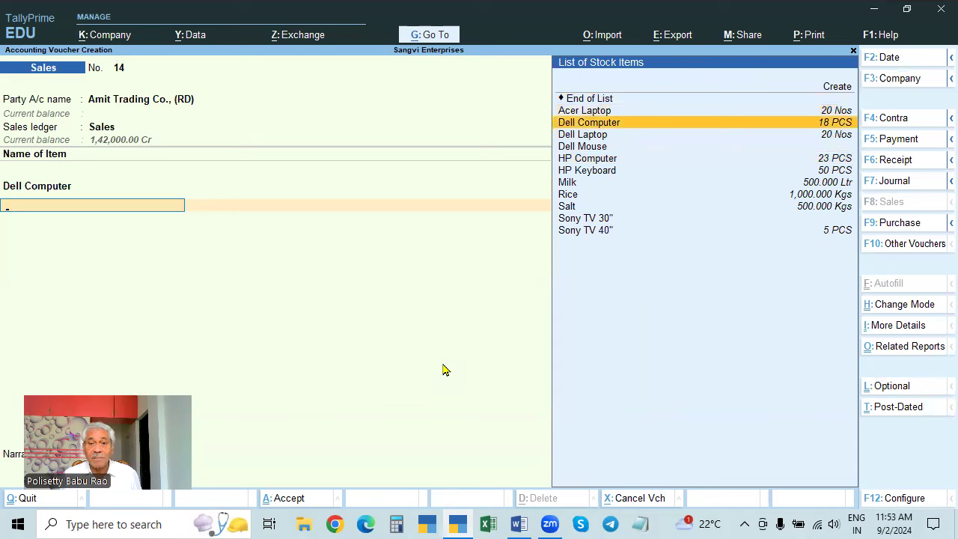
- Add HP Keyboard, 5 PCS at 450 for 2,250.00, bringing the total to 72,250.00
{"action": "key", "text": "Down"}
{"action": "key", "text": "Up"}
{"action": "key", "text": "Up"}
{"action": "key", "text": "Down"}
{"action": "key", "text": "Down"}
{"action": "key", "text": "Down"}
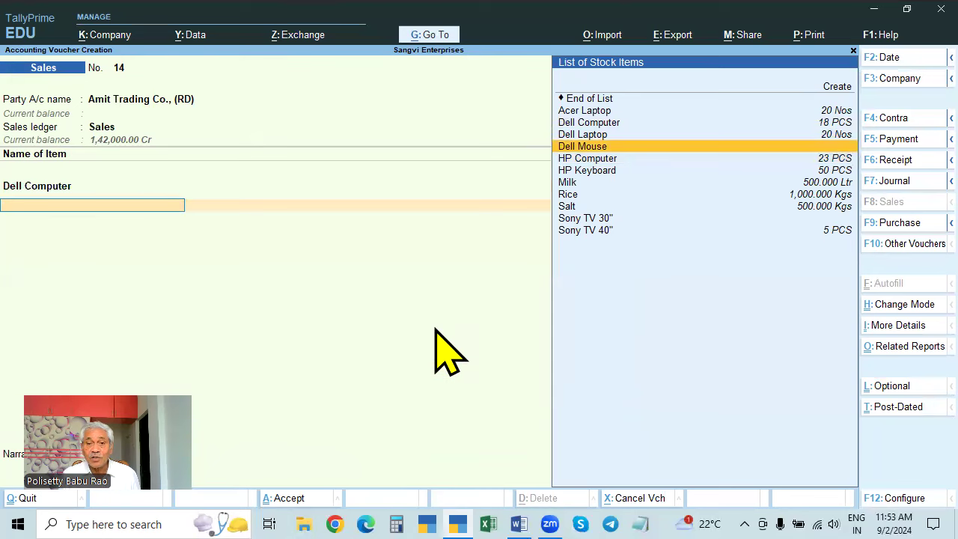
{"action": "key", "text": "Down"}
{"action": "key", "text": "Down"}
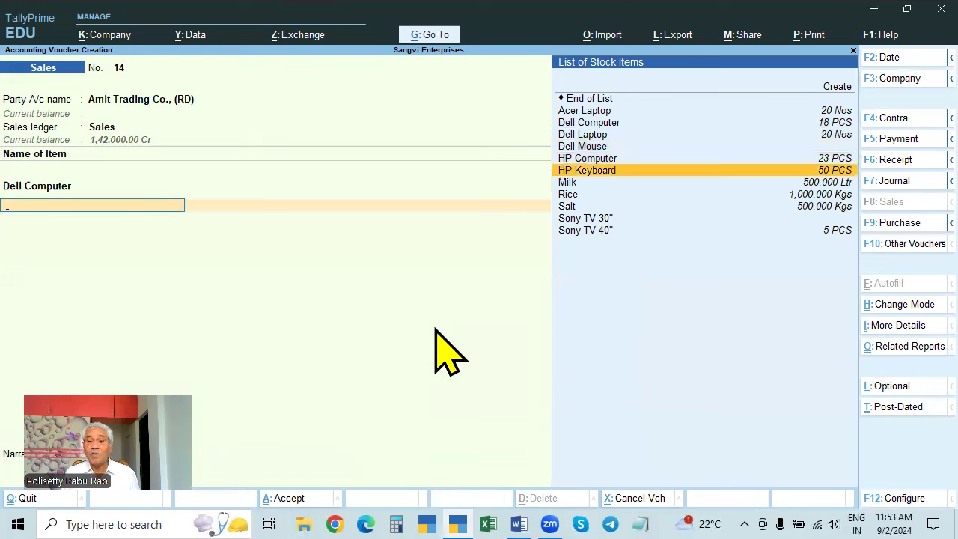
{"action": "key", "text": "Return"}
{"action": "key", "text": "Return"}
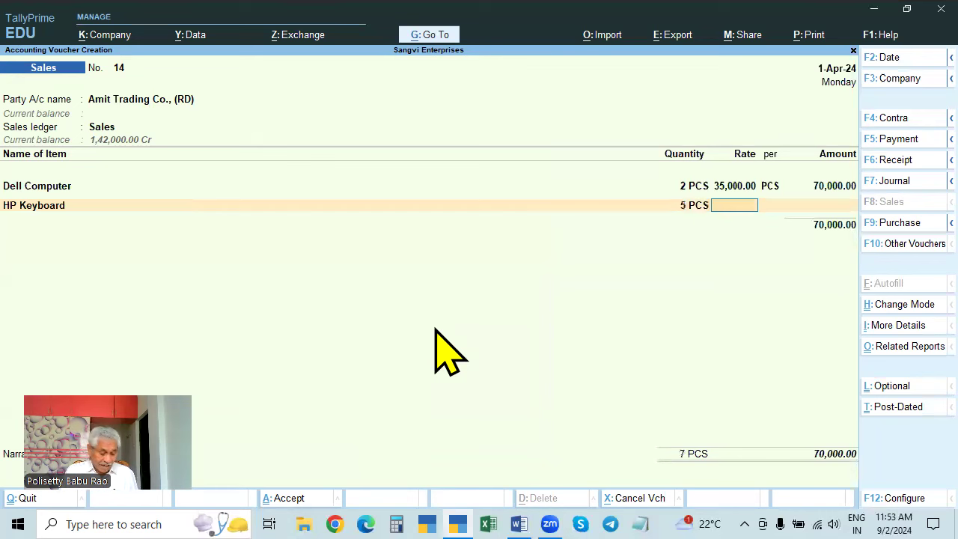
{"action": "key", "text": "alt+s"}
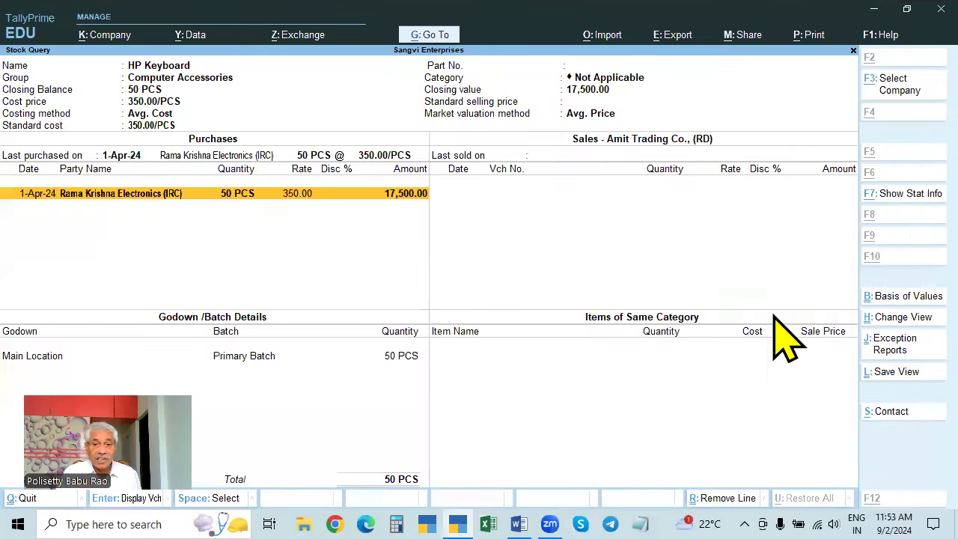
{"action": "key", "text": "Escape"}
{"action": "type", "text": "450"}
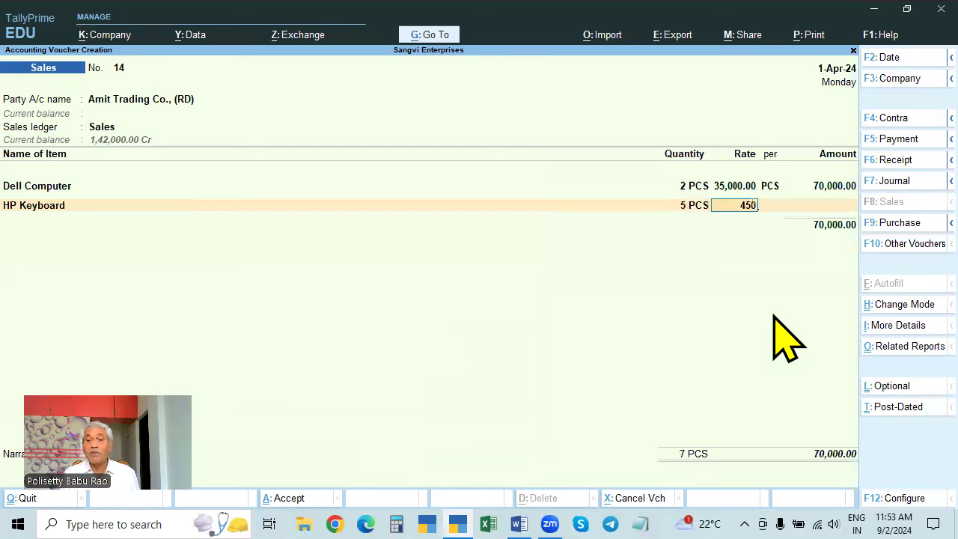
{"action": "key", "text": "Return"}
{"action": "key", "text": "Return"}
{"action": "key", "text": "Return"}
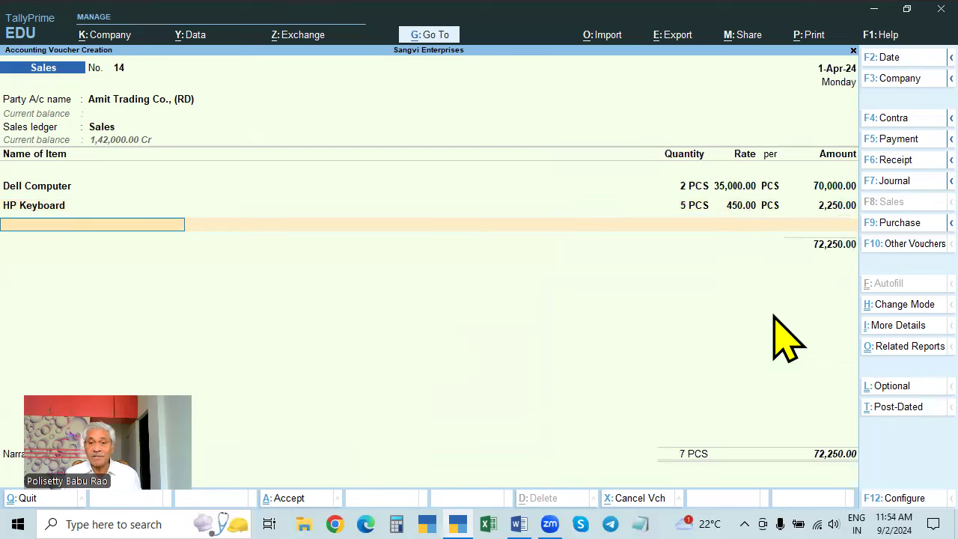
{"action": "left_click", "coordinate": [180, 99]}
- Alter the Amit Trading Co. (RD) ledger to add its GSTIN, keeping Regular registration
{"action": "key", "text": "ctrl+Return"}
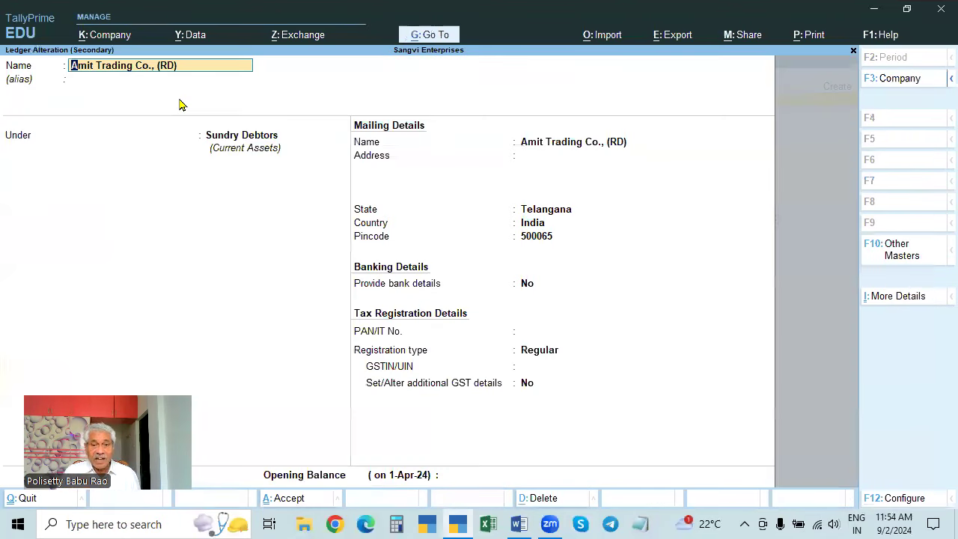
{"action": "left_click", "coordinate": [544, 354]}
{"action": "key", "text": "Return"}
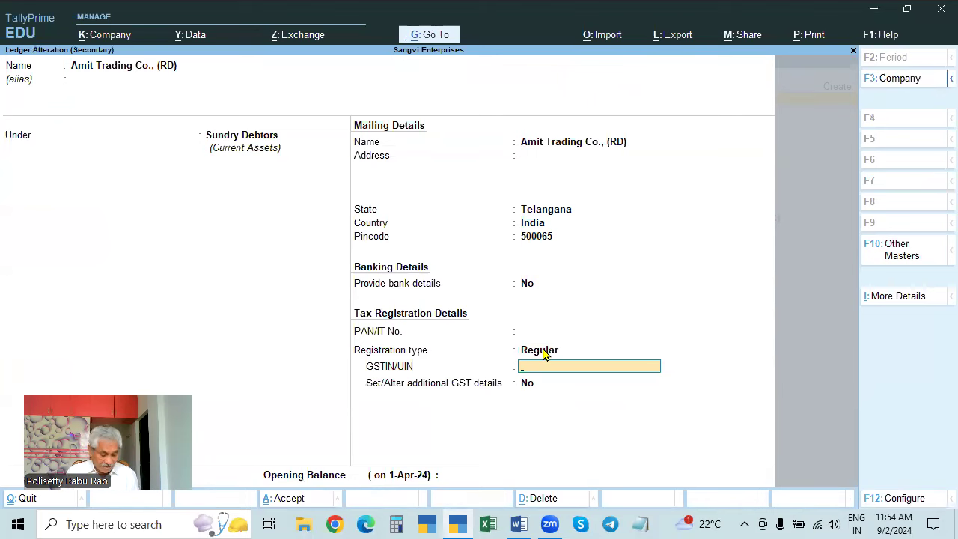
{"action": "key", "text": "ctrl+alt+v"}
{"action": "key", "text": "Return"}
{"action": "key", "text": "Return"}
{"action": "key", "text": "Return"}
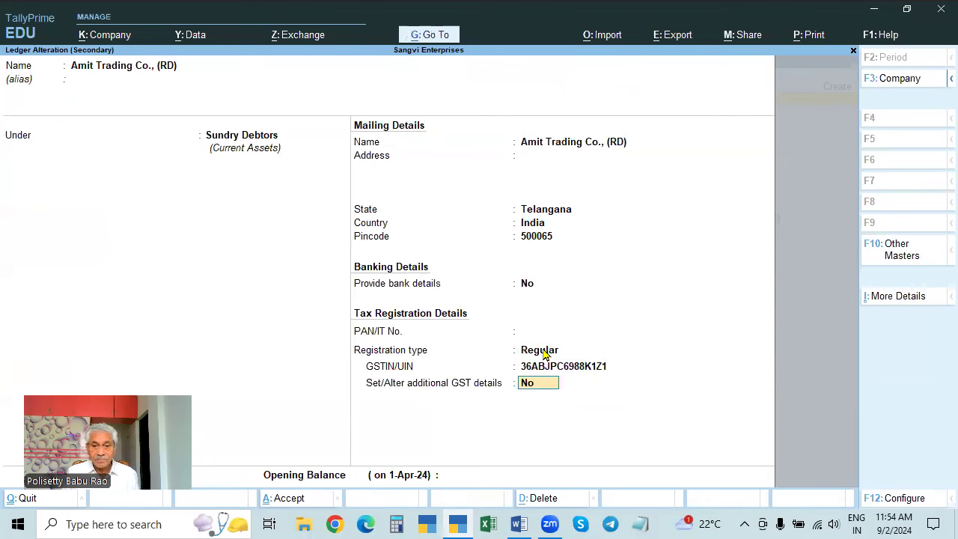
{"action": "key", "text": "Return"}
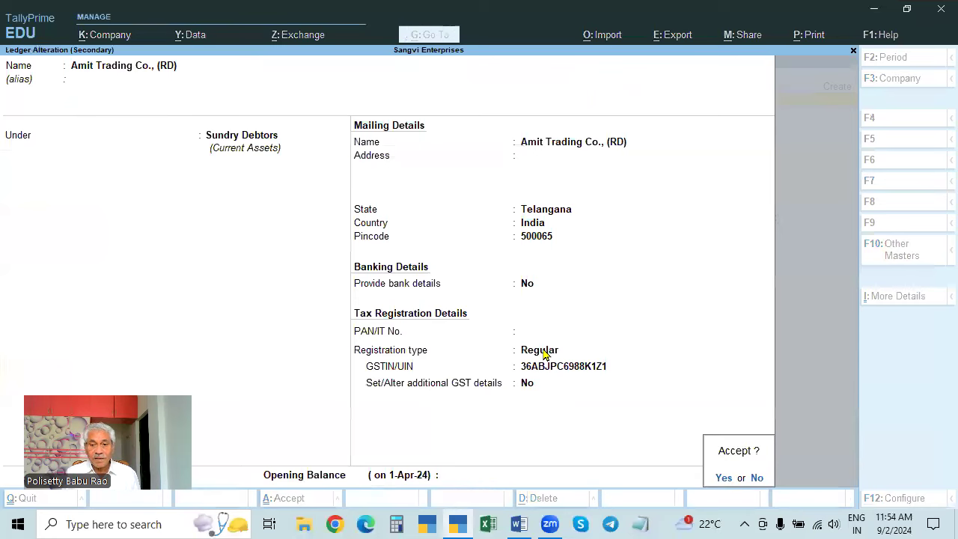
{"action": "key", "text": "Return"}
- Accept the Dispatch and Party Details and return to voucher 14's item lines
{"action": "key", "text": "ctrl+a"}
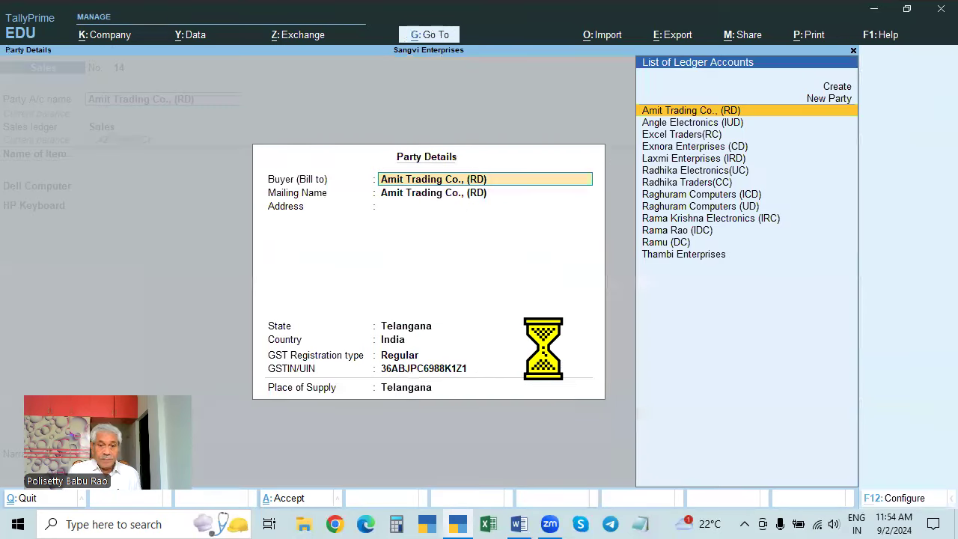
{"action": "key", "text": "ctrl+a"}
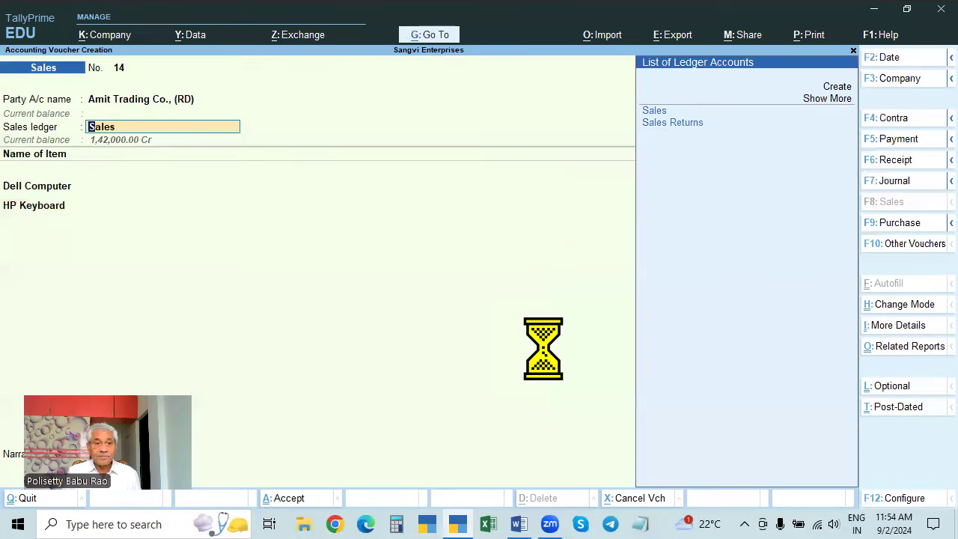
{"action": "key", "text": "Return"}
{"action": "key", "text": "Return"}
{"action": "key", "text": "Return"}
{"action": "key", "text": "Return"}
{"action": "key", "text": "Return"}
{"action": "key", "text": "Return"}
{"action": "key", "text": "Return"}
{"action": "key", "text": "Return"}
{"action": "key", "text": "Return"}
{"action": "key", "text": "Return"}
{"action": "key", "text": "Return"}
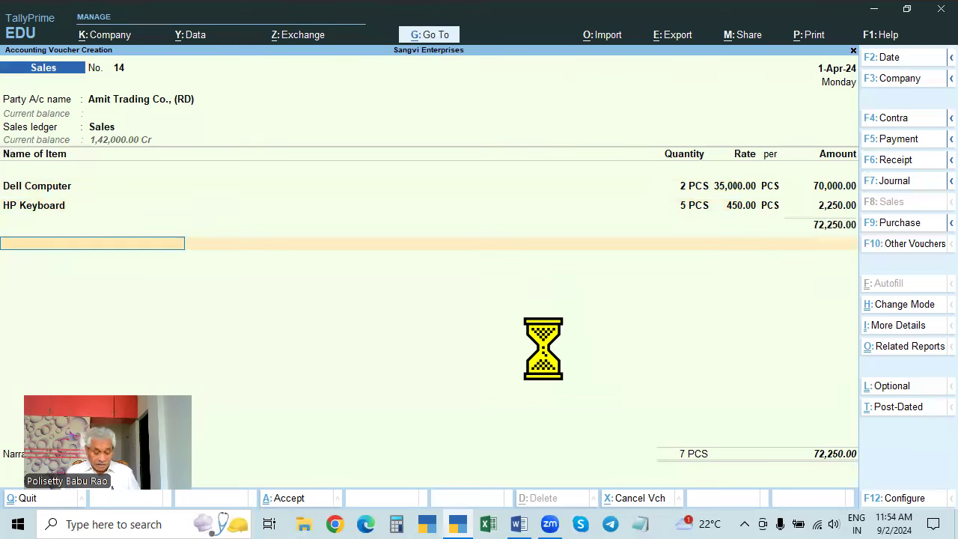
- Replace the IGST pick with SGST, then add CGST, each auto-calculated at 6,435.00
{"action": "type", "text": "ig"}
{"action": "key", "text": "Return"}
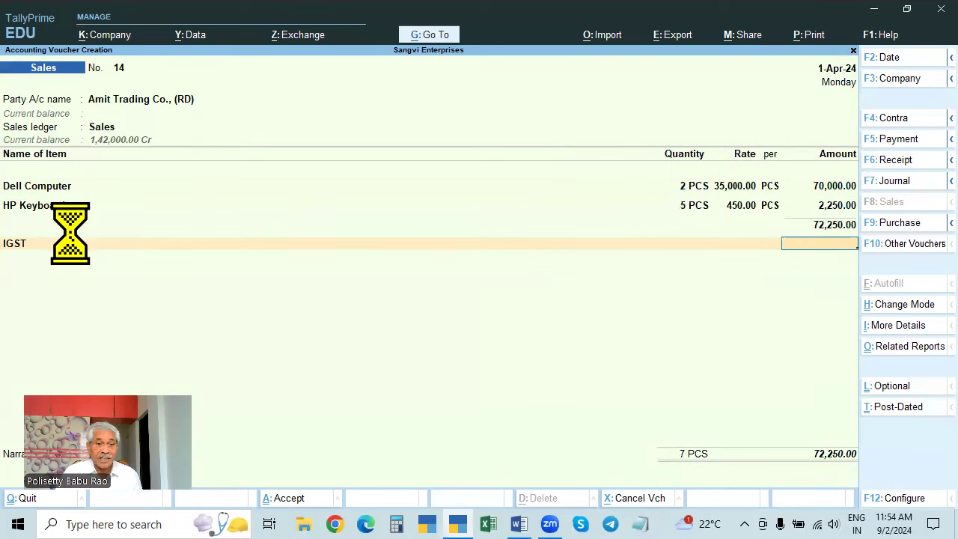
{"action": "type", "text": "sgst"}
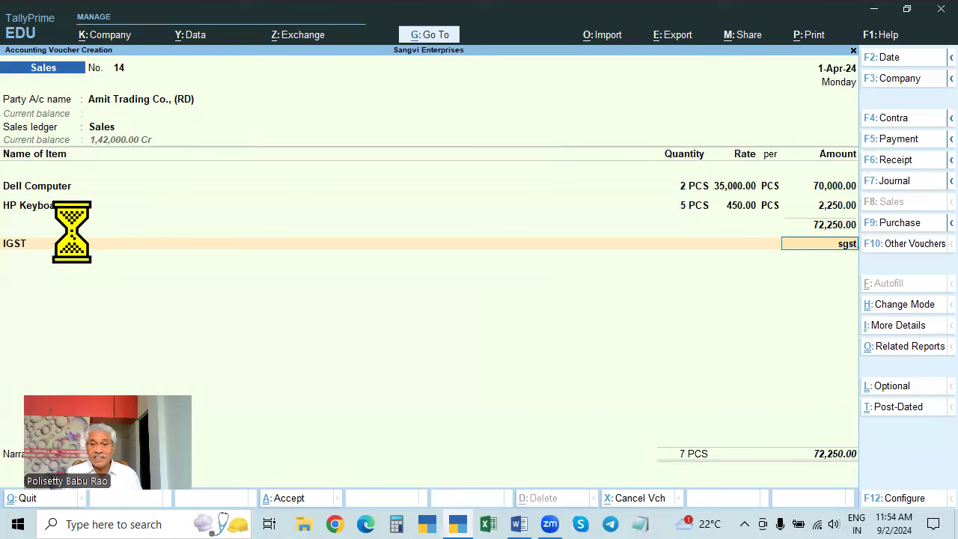
{"action": "key", "text": "BackSpace"}
{"action": "key", "text": "BackSpace"}
{"action": "key", "text": "BackSpace"}
{"action": "key", "text": "BackSpace"}
{"action": "key", "text": "BackSpace"}
{"action": "type", "text": "Sgst"}
{"action": "key", "text": "Return"}
{"action": "key", "text": "Return"}
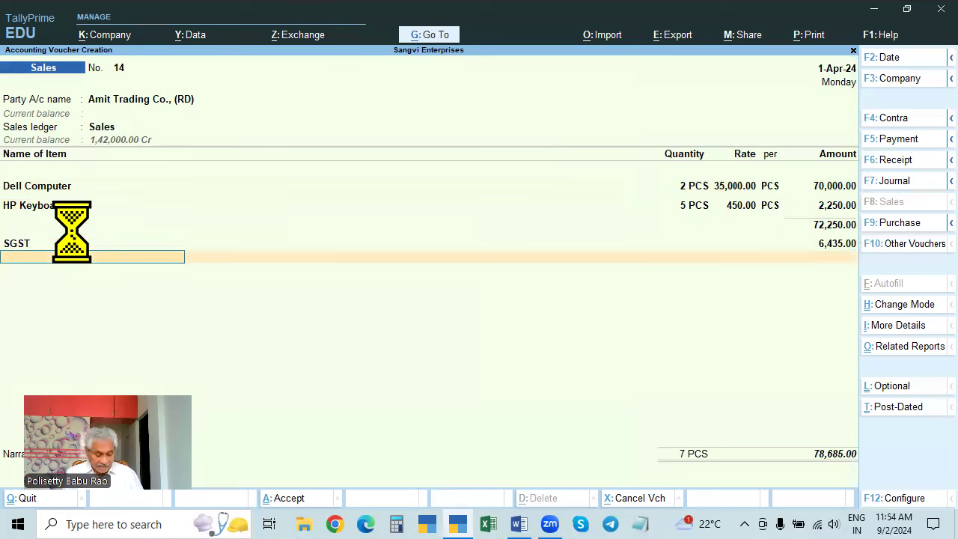
{"action": "type", "text": "Cgst"}
{"action": "key", "text": "Return"}
{"action": "key", "text": "Return"}
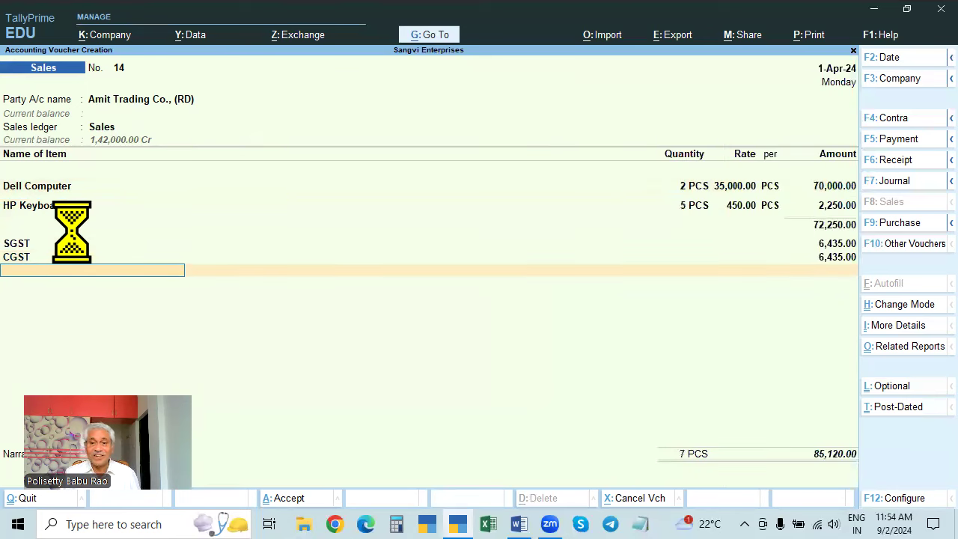
{"action": "key", "text": "Return"}
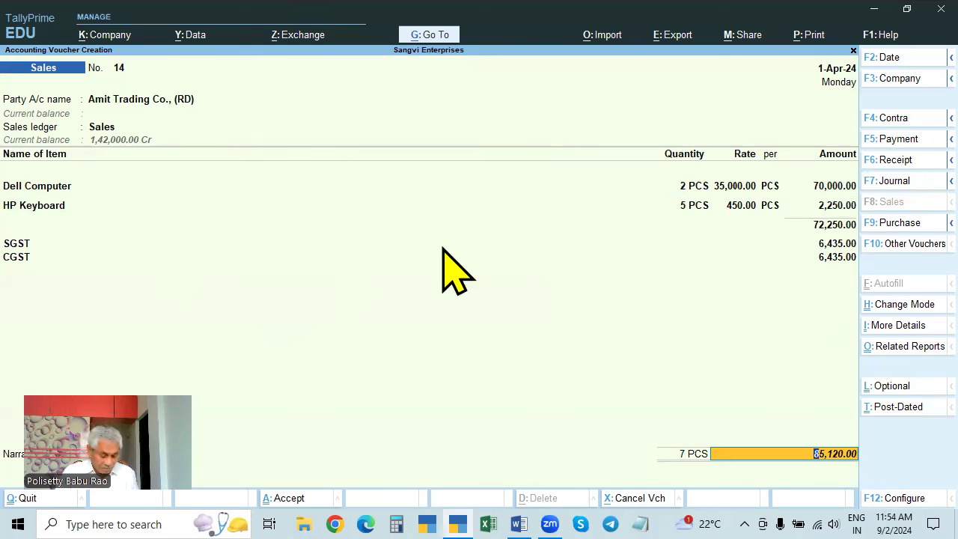
{"action": "key", "text": "alt"}
{"action": "key", "text": "ctrl+o"}
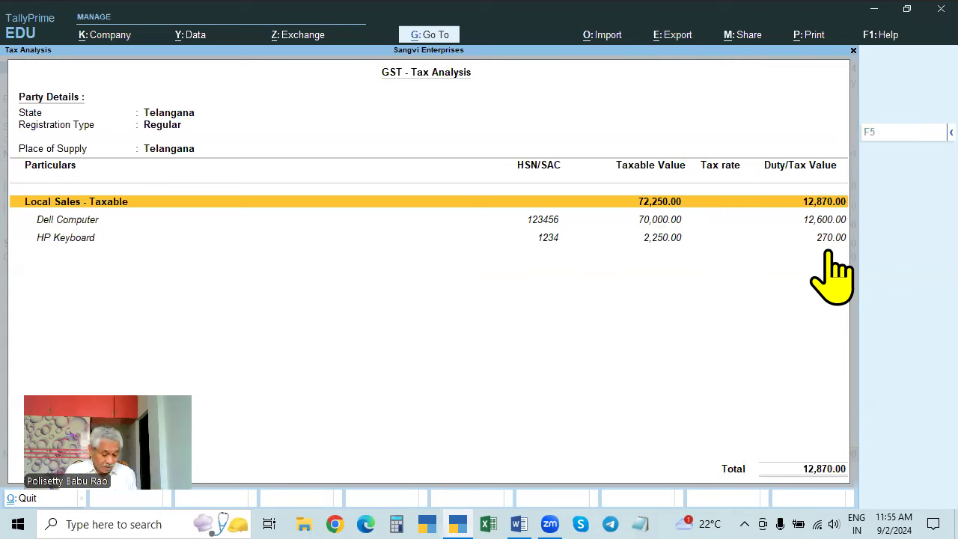
{"action": "key", "text": "alt+F5"}
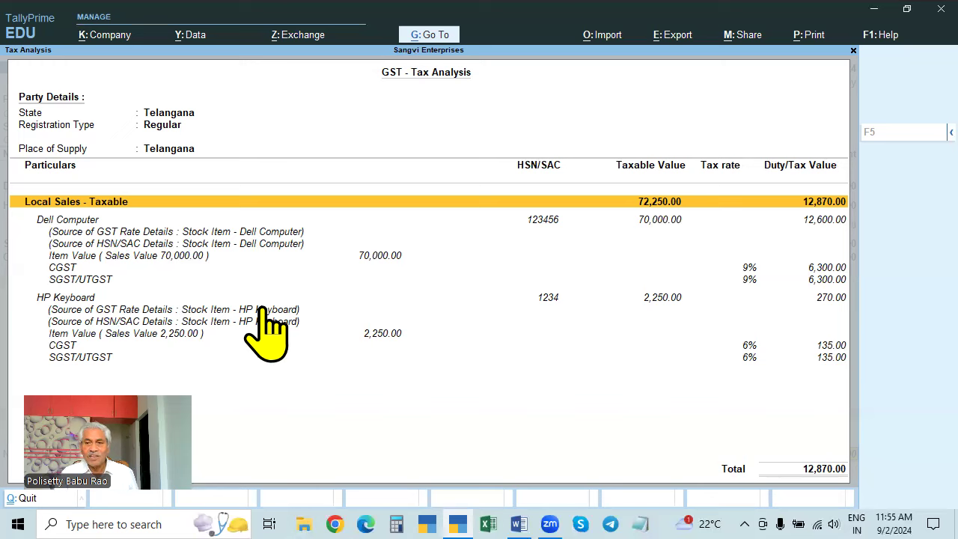
{"action": "key", "text": "Escape"}
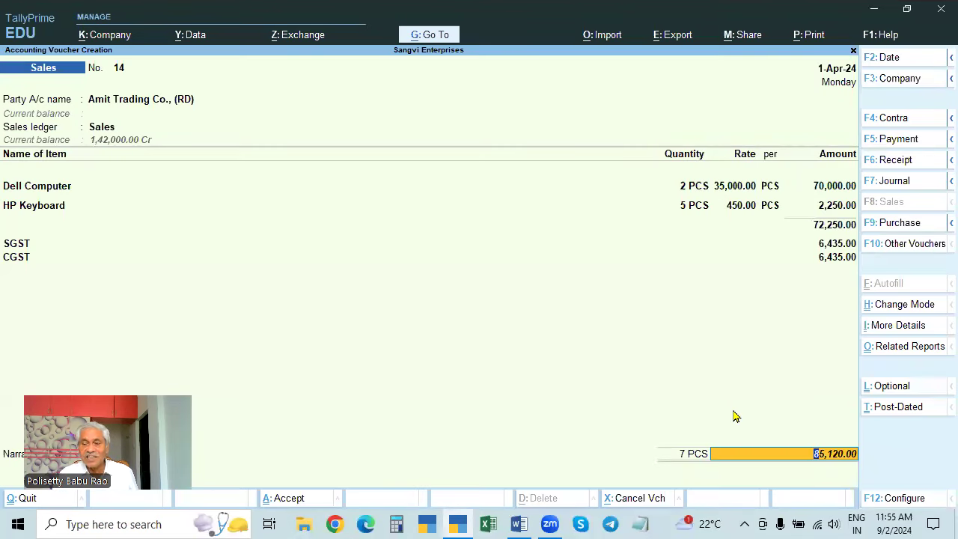
- Decline saving, then delete the CGST line using End of List
{"action": "key", "text": "Return"}
{"action": "key", "text": "Return"}
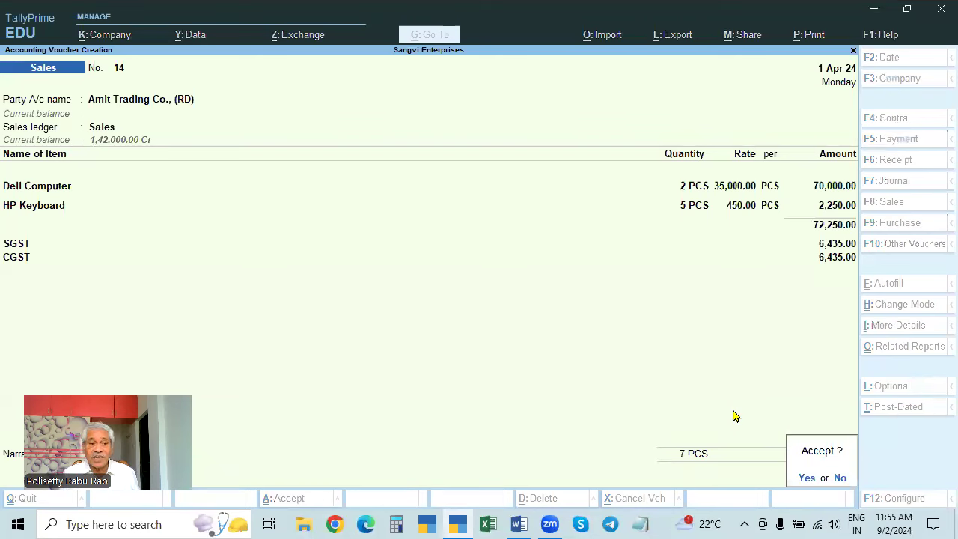
{"action": "key", "text": "Escape"}
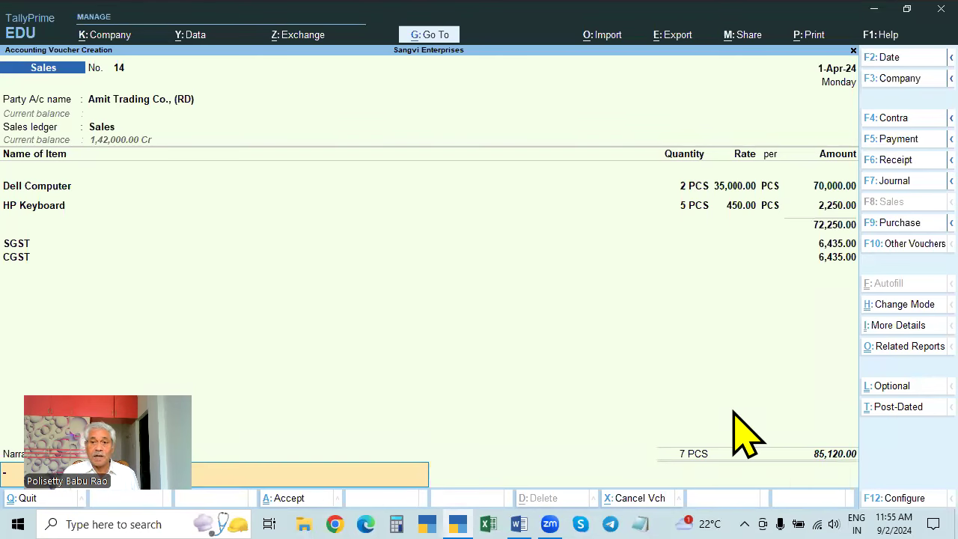
{"action": "left_click", "coordinate": [836, 252]}
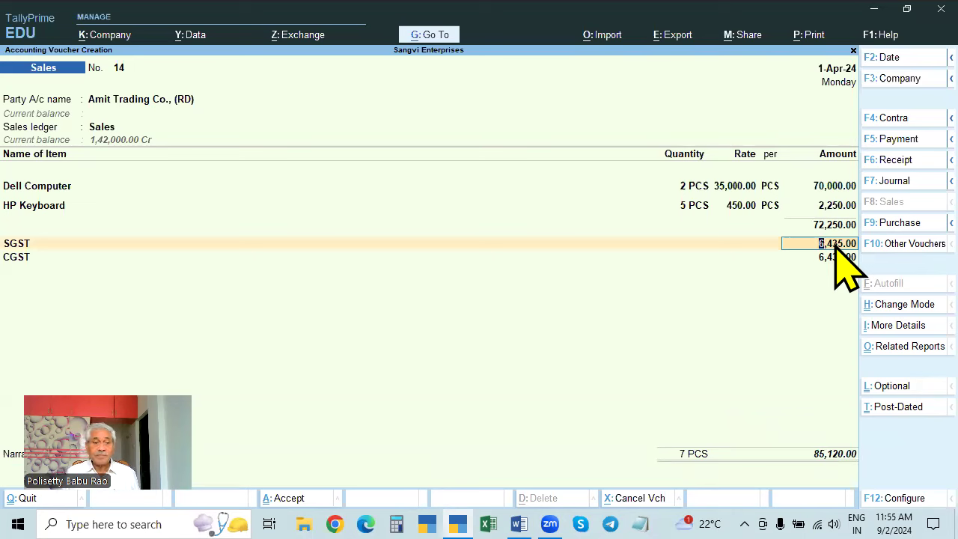
{"action": "key", "text": "Return"}
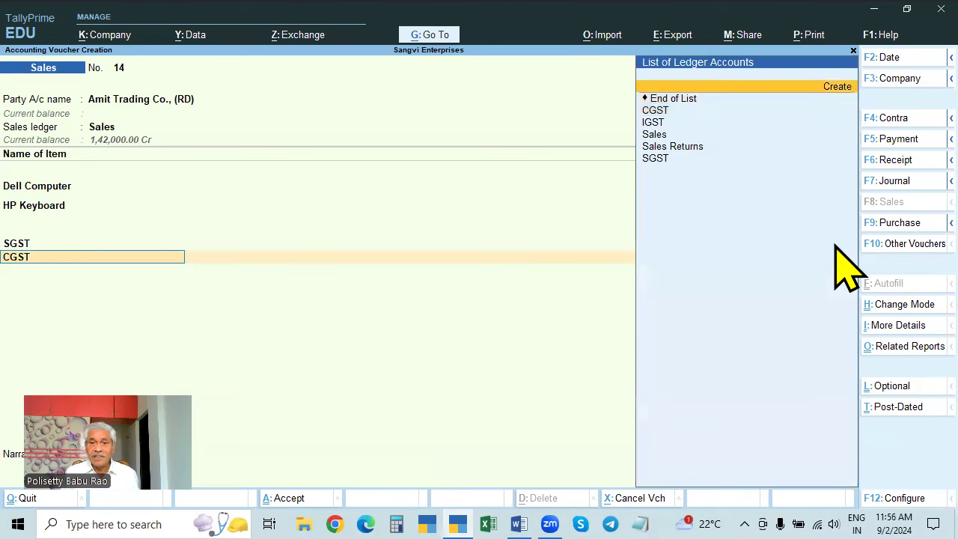
{"action": "key", "text": "Down"}
{"action": "key", "text": "Return"}
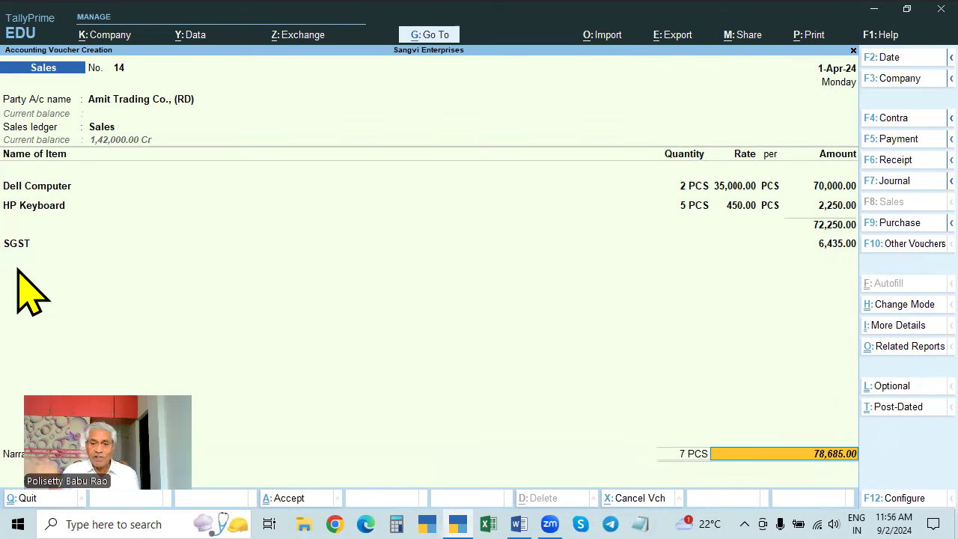
- Dismiss the tax mismatch warning and save voucher 14 at 78,685.00
{"action": "key", "text": "Return"}
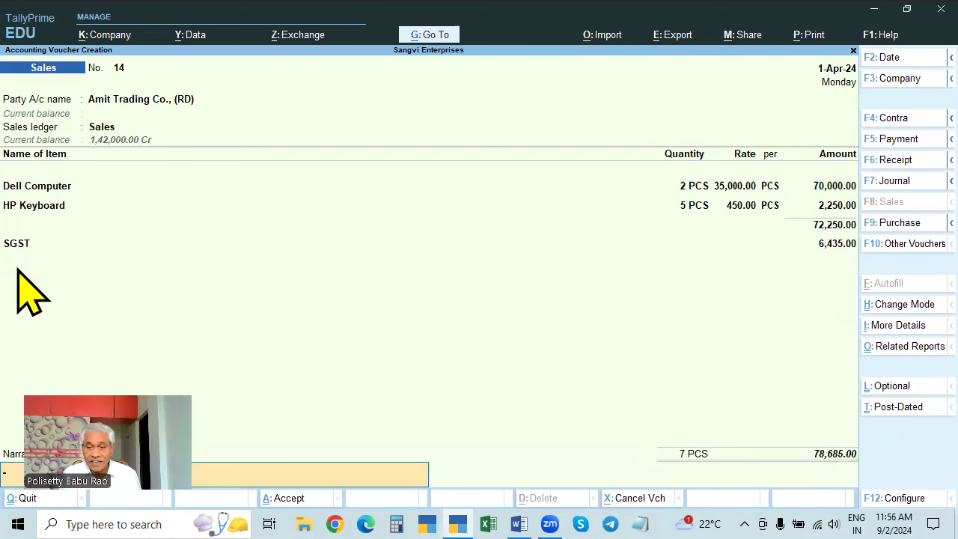
{"action": "key", "text": "Return"}
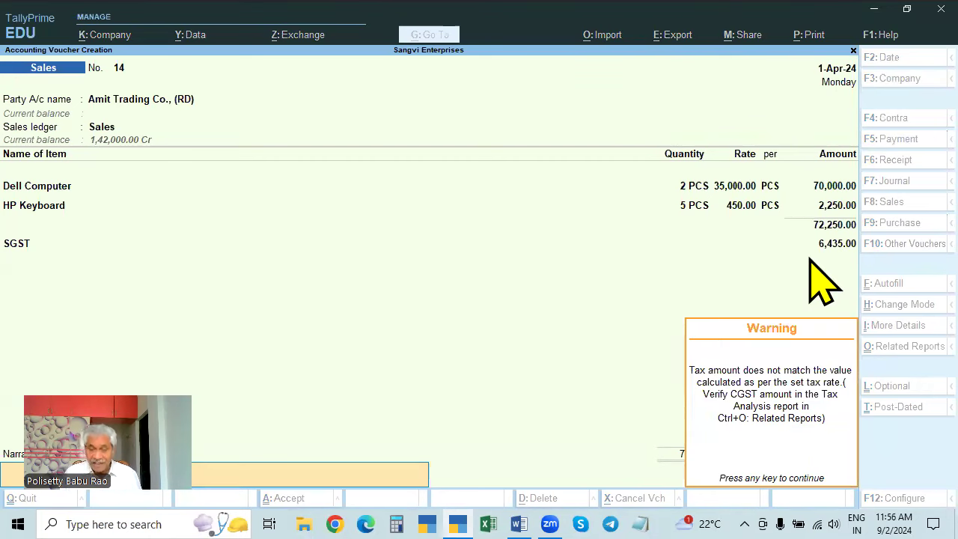
{"action": "key", "text": "Return"}
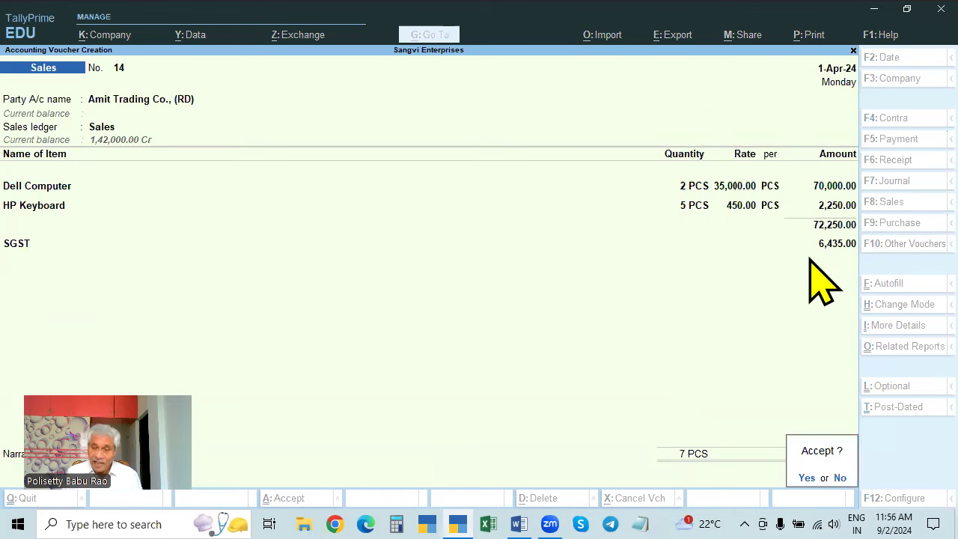
{"action": "key", "text": "Return"}
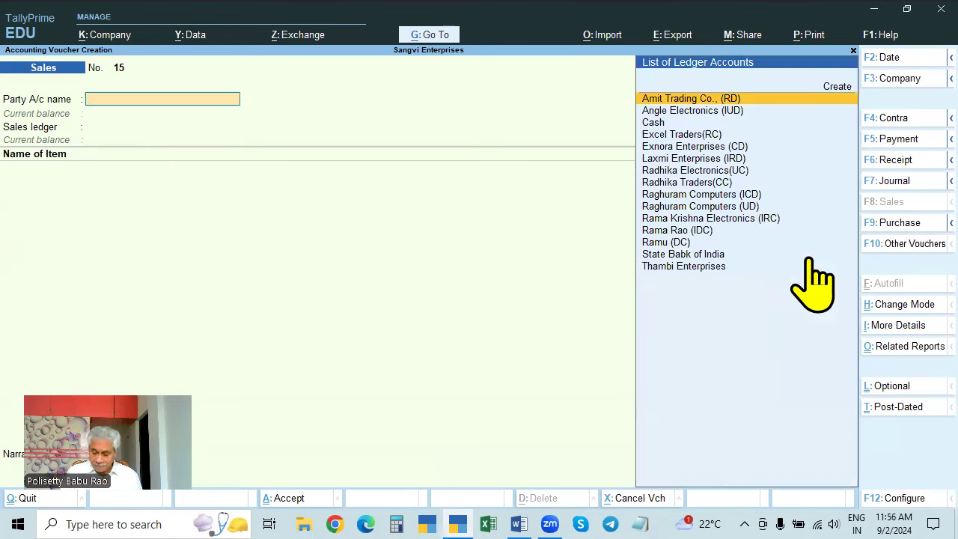
- Reopen Sales voucher 14 and bring up its GST Tax Analysis
{"action": "key", "text": "Page_Up"}
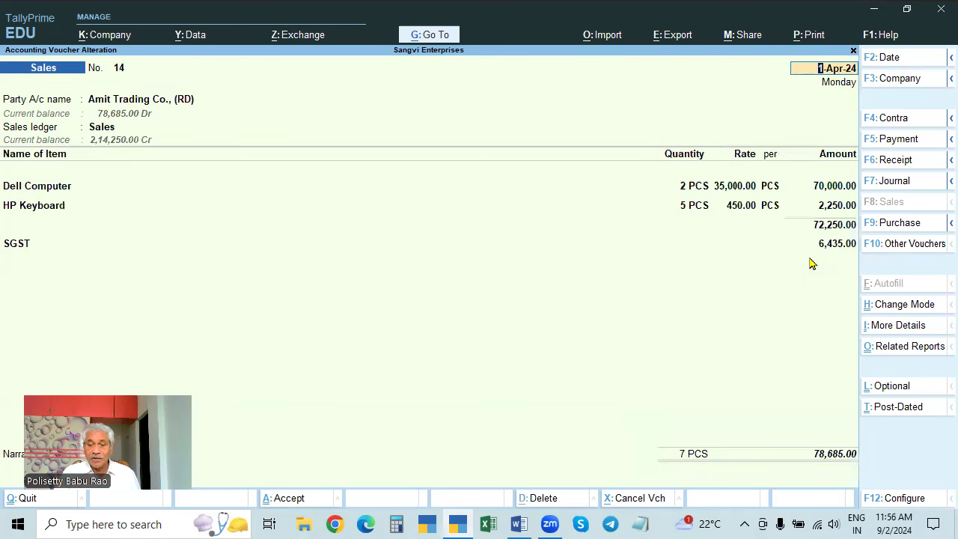
{"action": "left_click", "coordinate": [821, 453]}
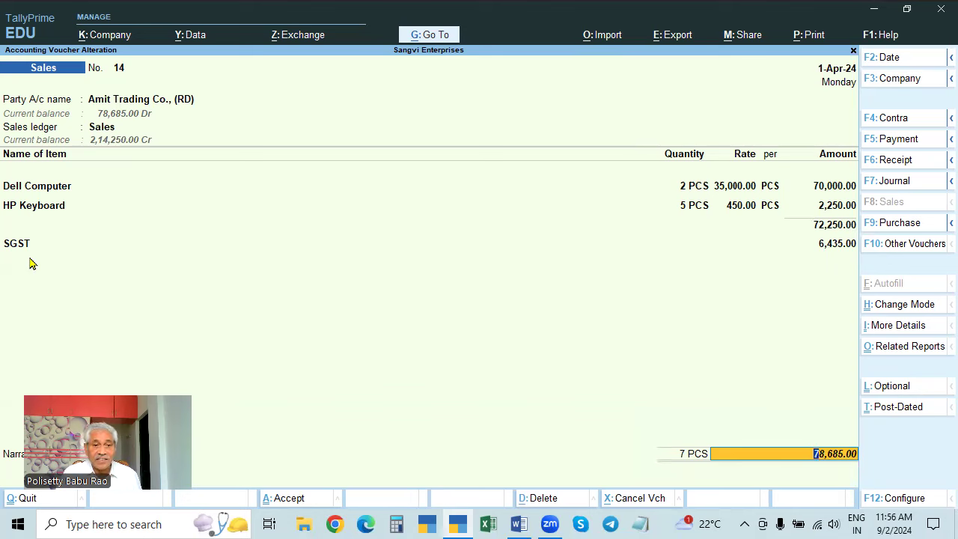
{"action": "key", "text": "alt"}
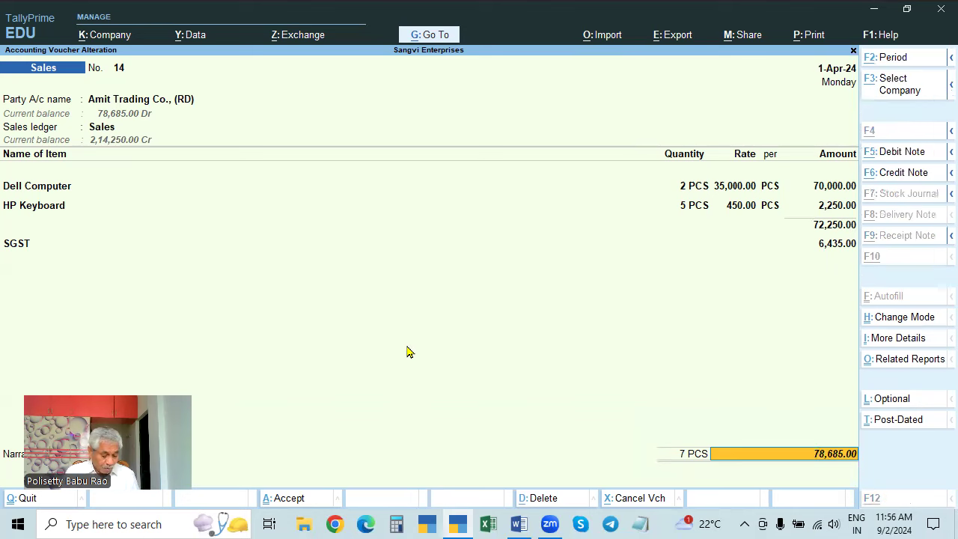
{"action": "key", "text": "ctrl+o"}
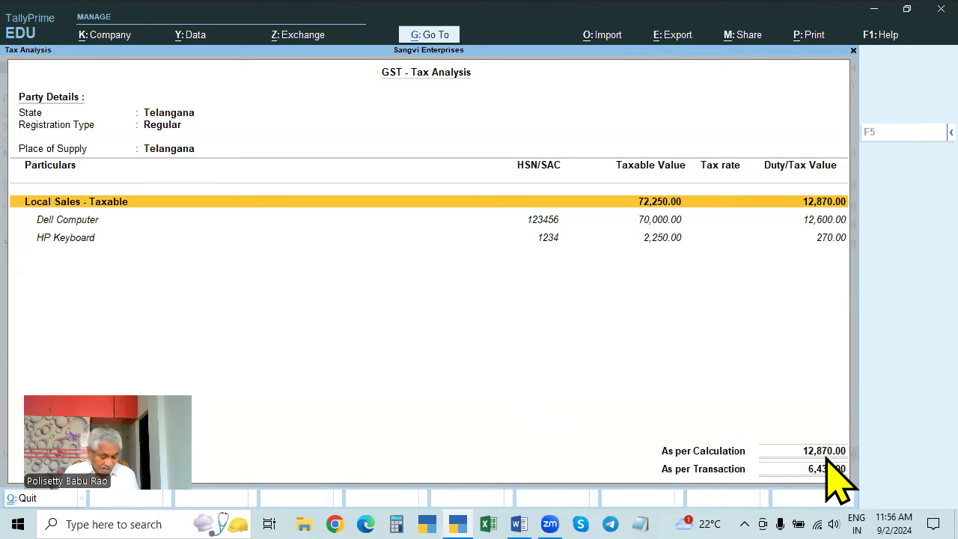
- View the detailed per-item GST breakdown, then drill back into voucher 14
{"action": "key", "text": "F5"}
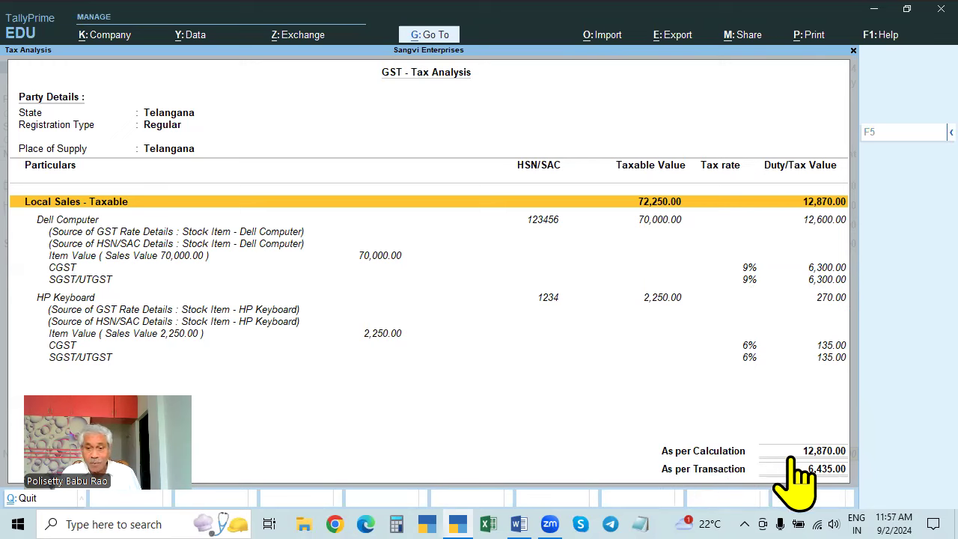
{"action": "left_click", "coordinate": [816, 465]}
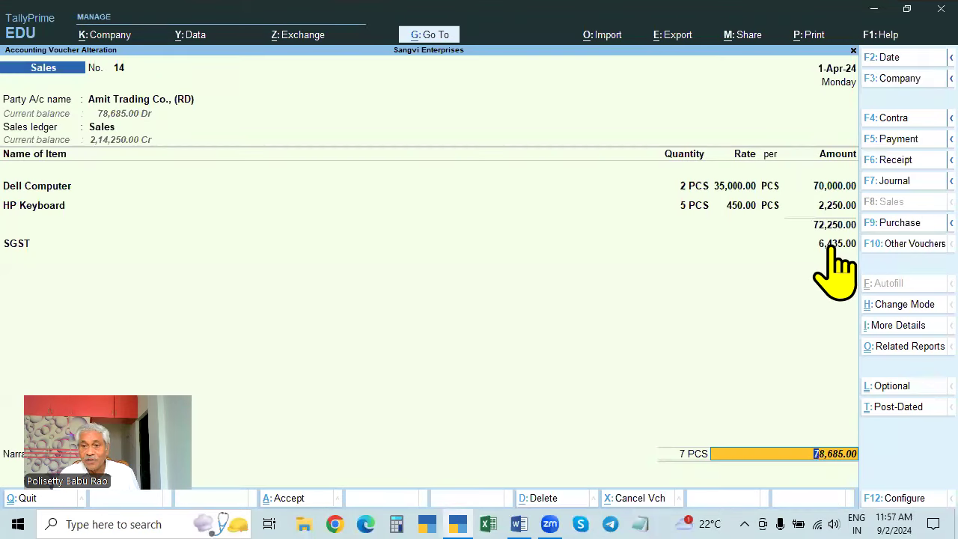
- Add a CGST line of 6,435.00 below SGST, bringing the total to 85,120.00
{"action": "left_click", "coordinate": [832, 243]}
{"action": "key", "text": "Return"}
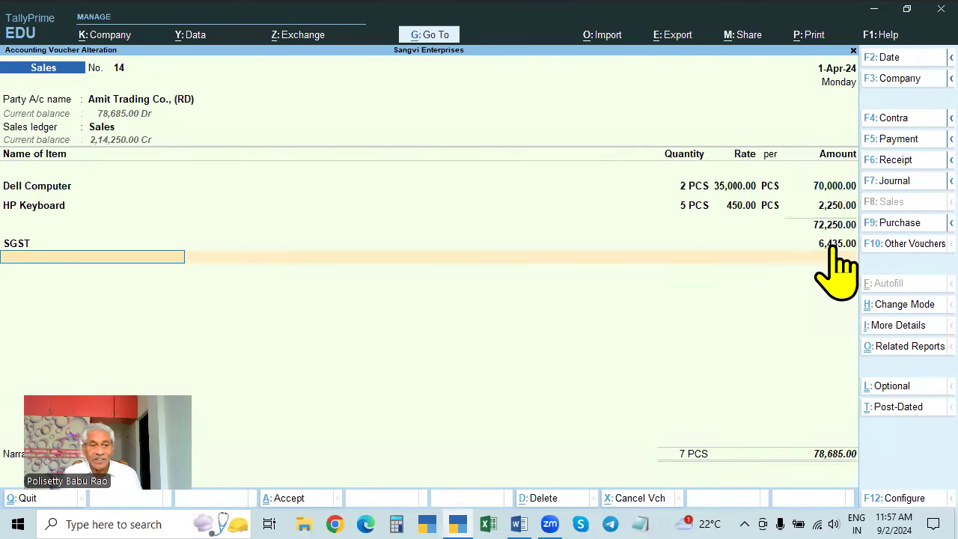
{"action": "type", "text": "Cgst"}
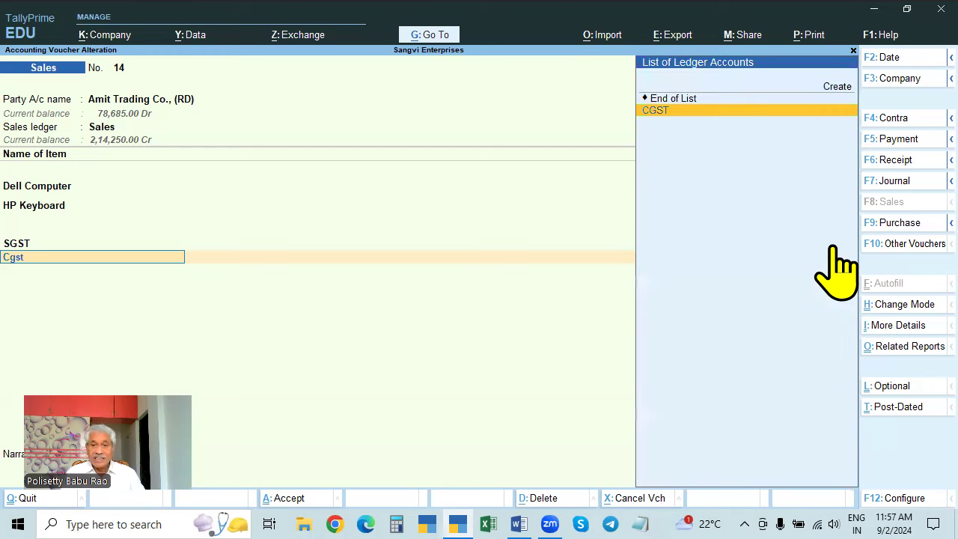
{"action": "key", "text": "Return"}
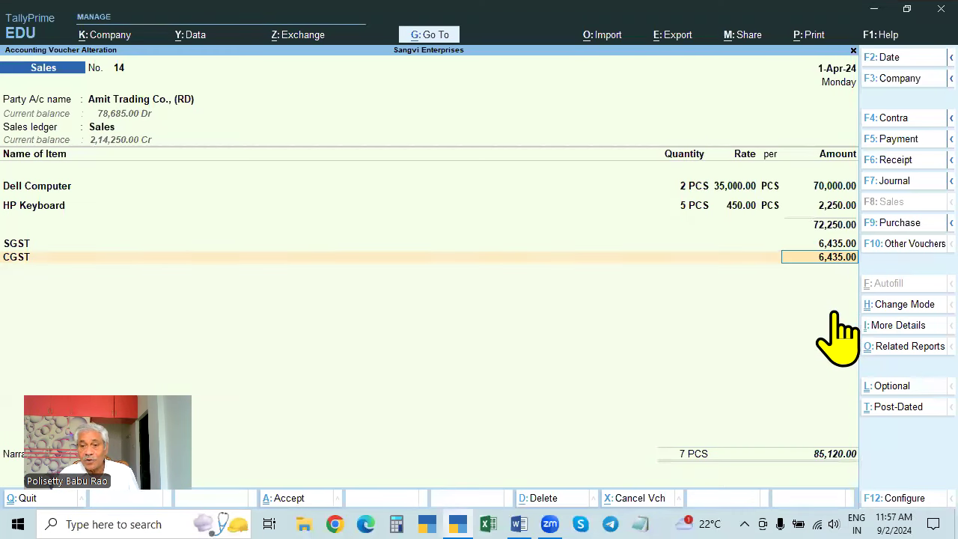
{"action": "key", "text": "Return"}
- Recheck the GST Tax Analysis in detailed view and return to the voucher
{"action": "key", "text": "alt+a"}
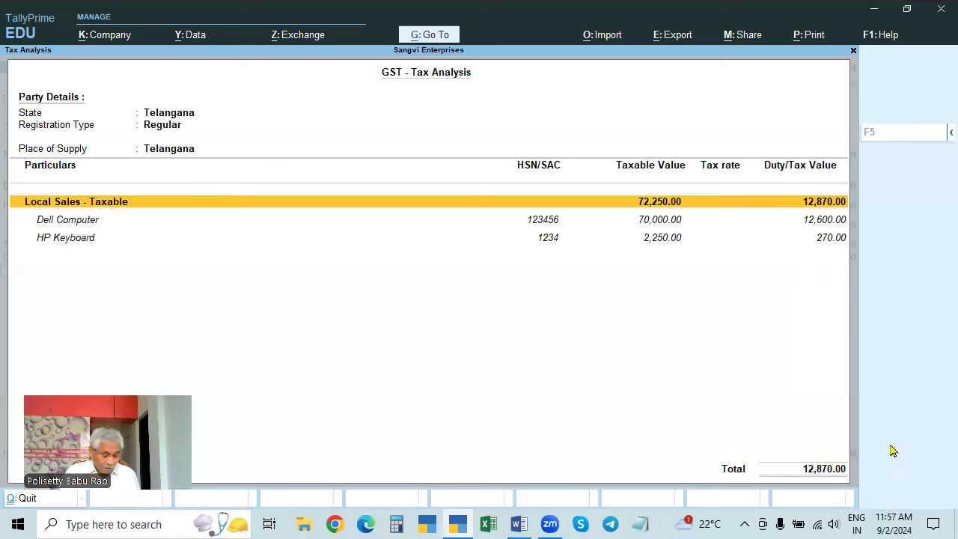
{"action": "key", "text": "alt+F5"}
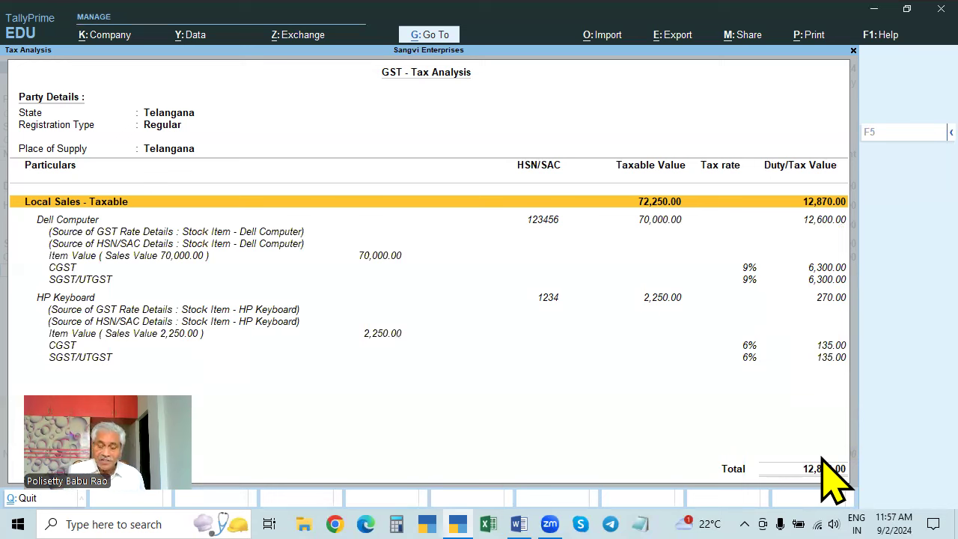
{"action": "key", "text": "Escape"}
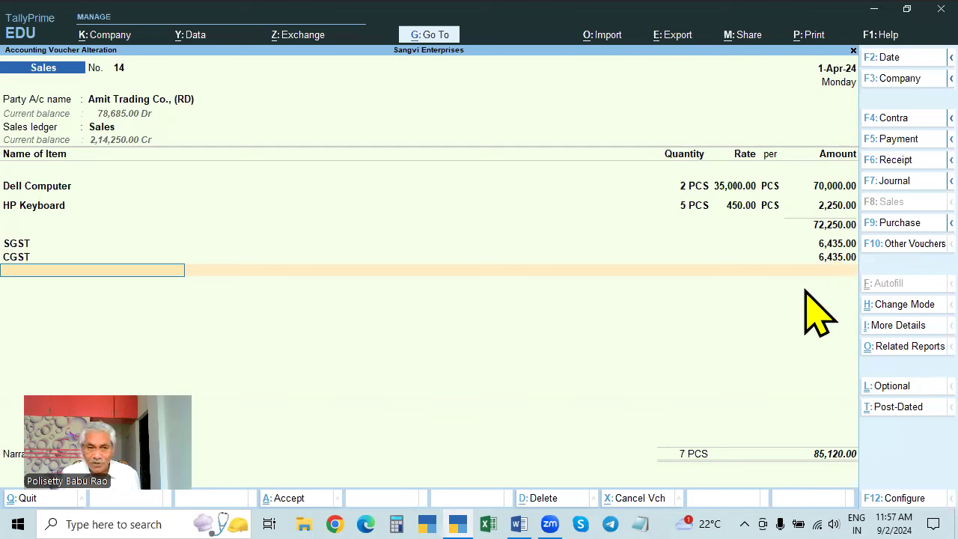
- Save Sales voucher 14
{"action": "key", "text": "Return"}
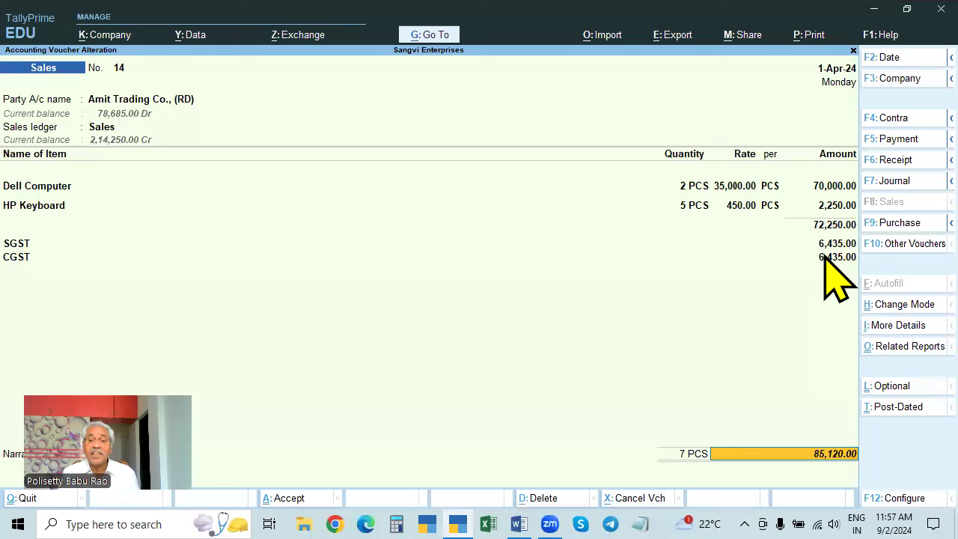
{"action": "key", "text": "Return"}
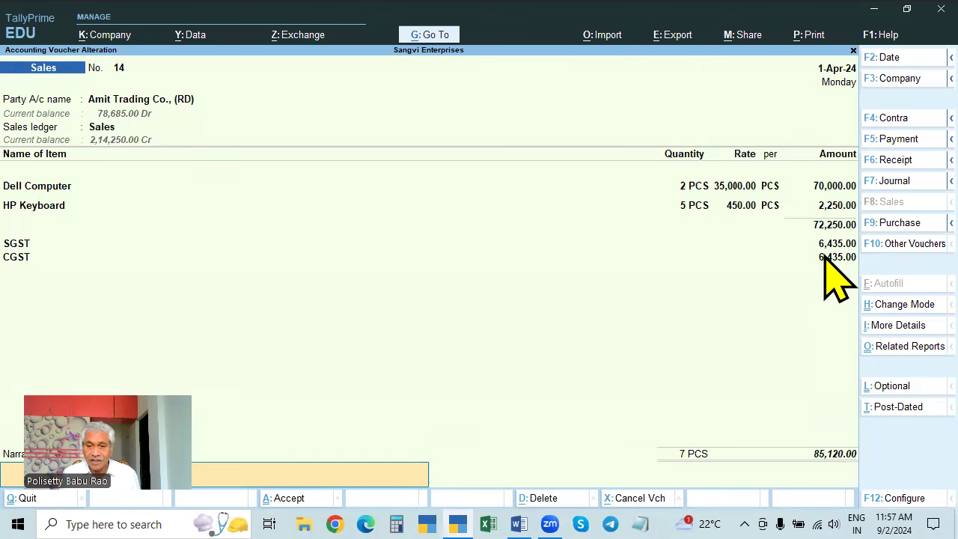
{"action": "key", "text": "Return"}
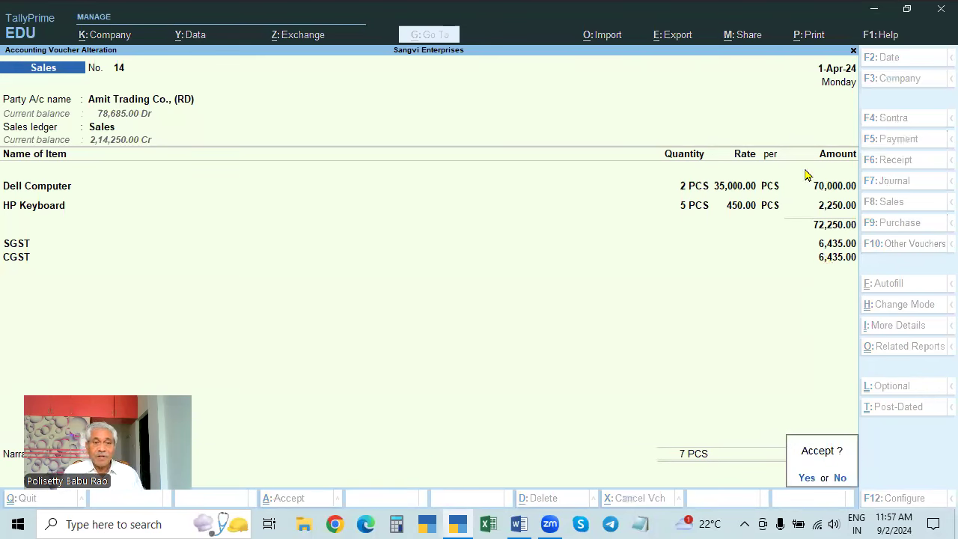
{"action": "key", "text": "Return"}
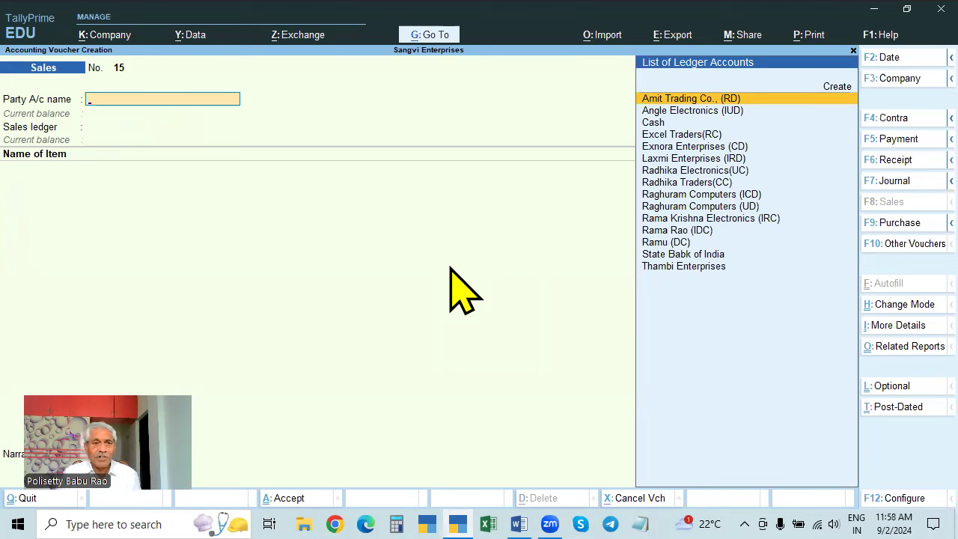
- Choose Exnora Enterprises (CD) as the party for voucher 15 and check its ledger
{"action": "key", "text": "Down"}
{"action": "key", "text": "Up"}
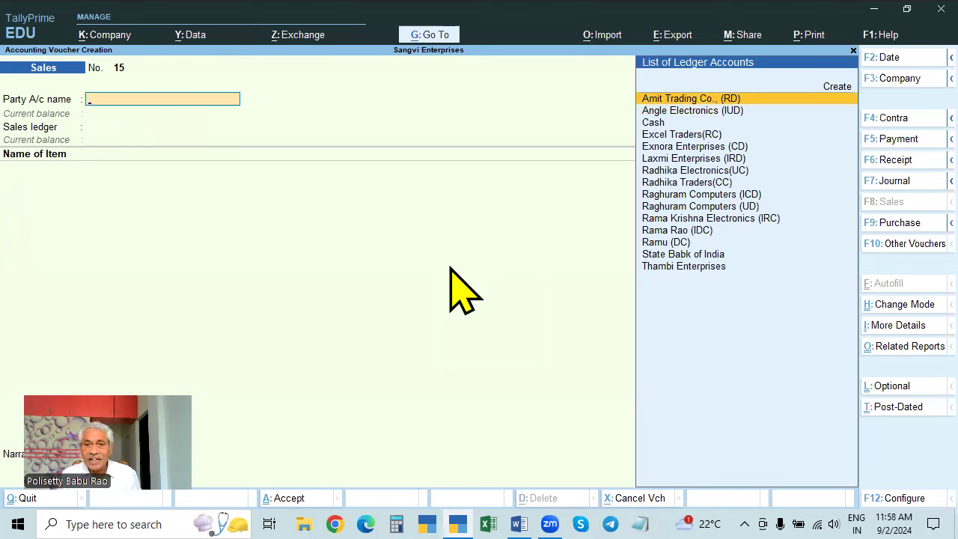
{"action": "key", "text": "Down"}
{"action": "key", "text": "Down"}
{"action": "key", "text": "Down"}
{"action": "key", "text": "Down"}
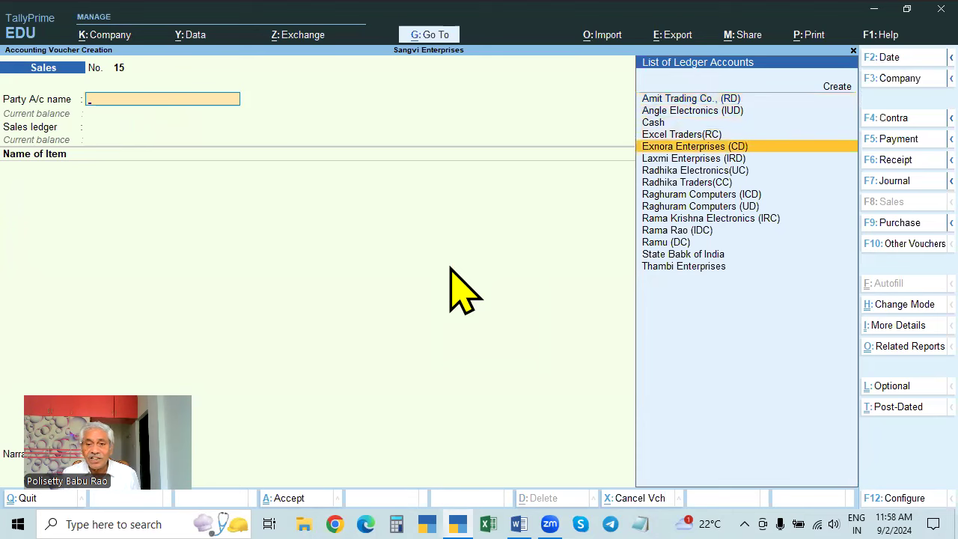
{"action": "key", "text": "Return"}
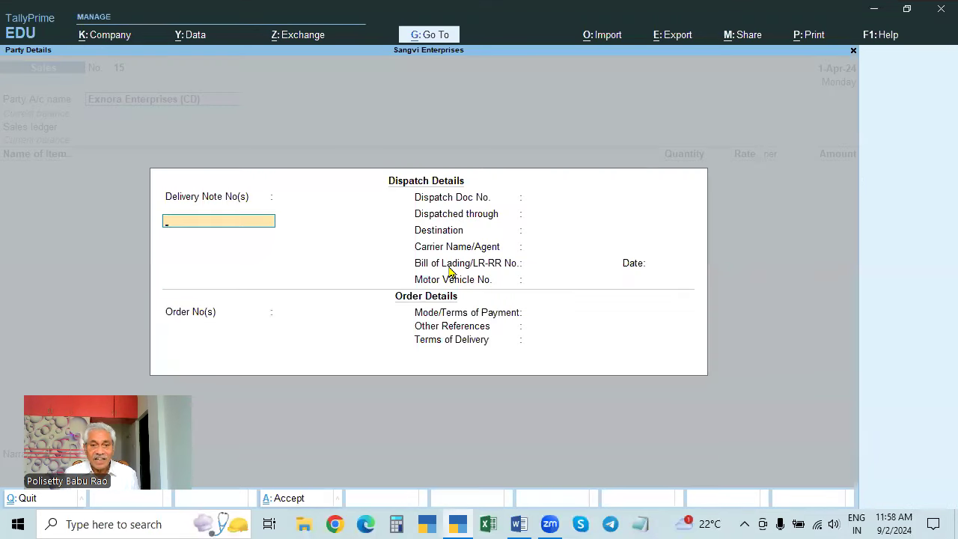
{"action": "key", "text": "Escape"}
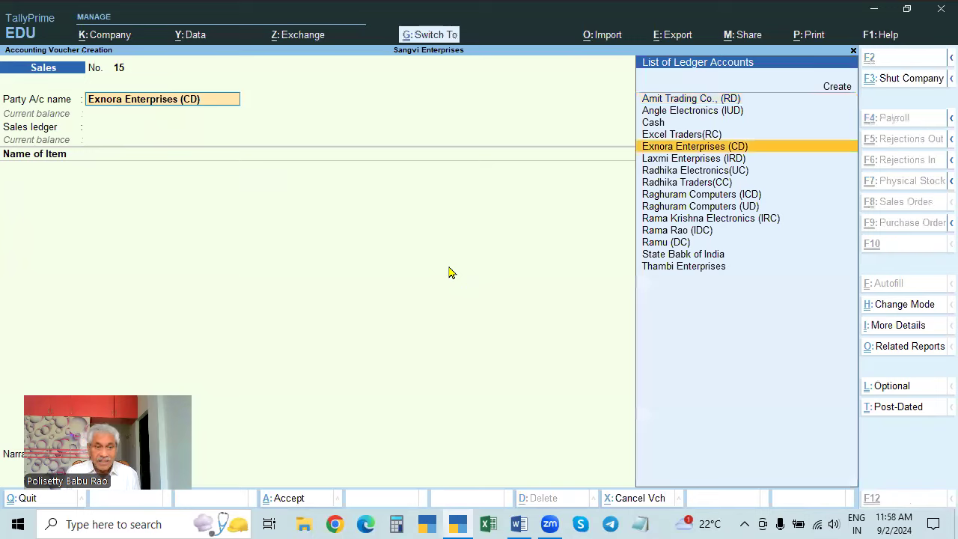
{"action": "key", "text": "ctrl+Return"}
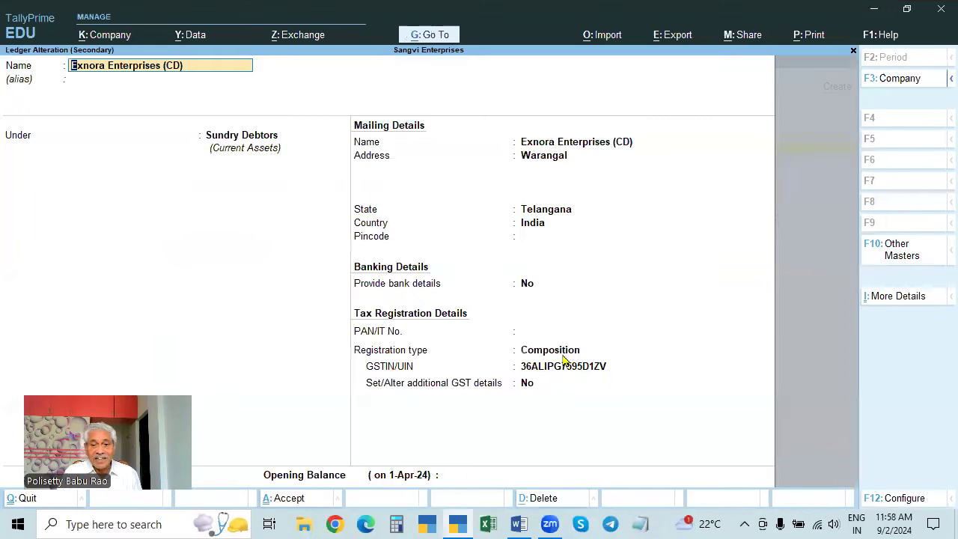
{"action": "key", "text": "Escape"}
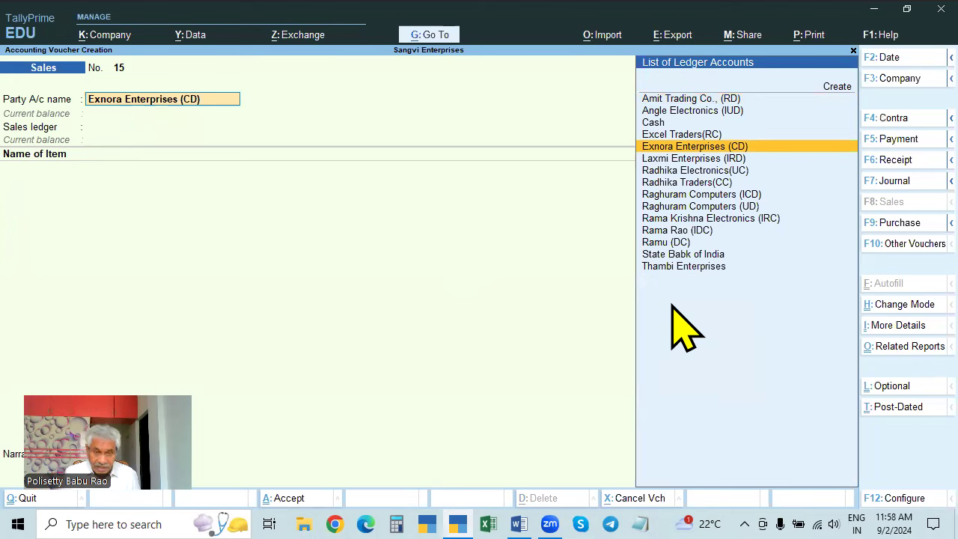
{"action": "key", "text": "Return"}
- Accept the party details and use Sales as the sales ledger
{"action": "key", "text": "Escape"}
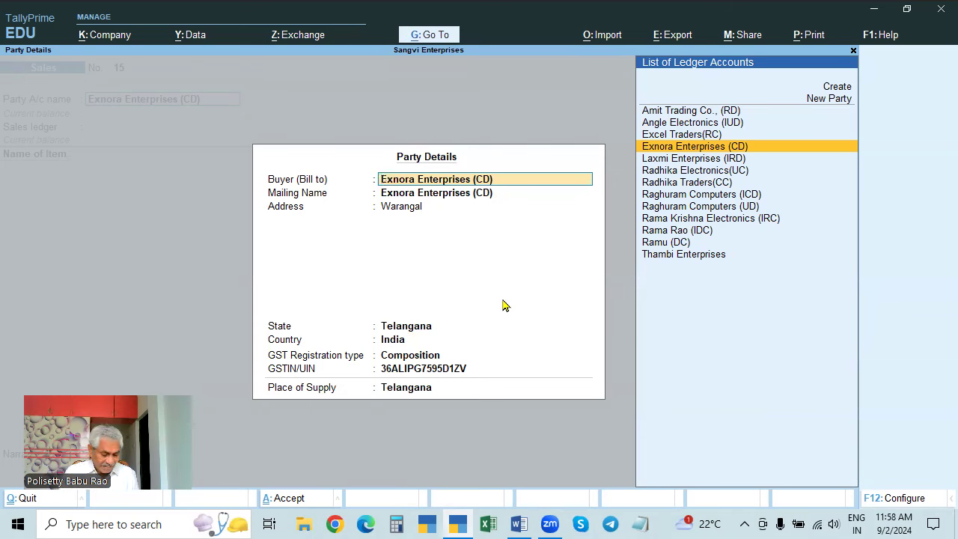
{"action": "key", "text": "ctrl+a"}
{"action": "key", "text": "Return"}
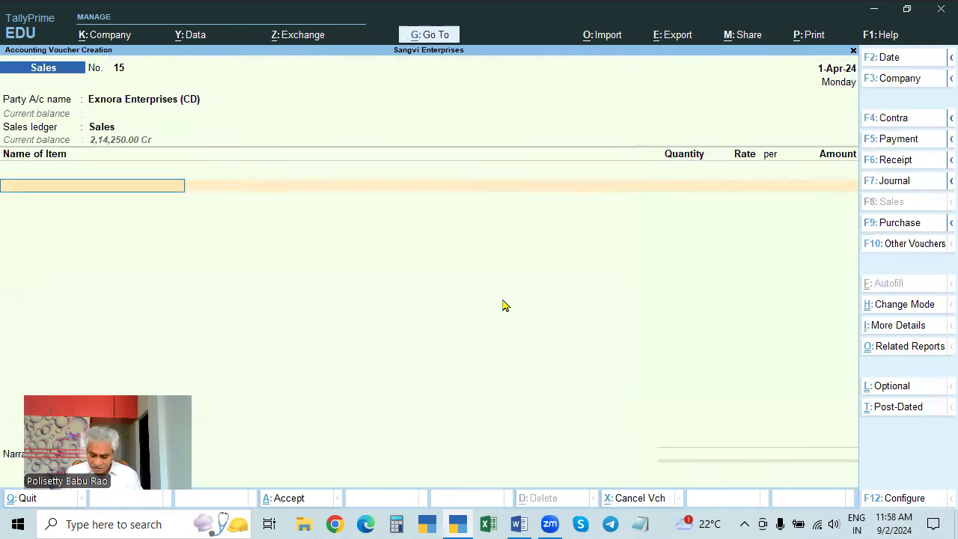
- Add HP Computer as the first item at 3 PCS
{"action": "key", "text": "Down"}
{"action": "key", "text": "Down"}
{"action": "key", "text": "Down"}
{"action": "key", "text": "Down"}
{"action": "key", "text": "Down"}
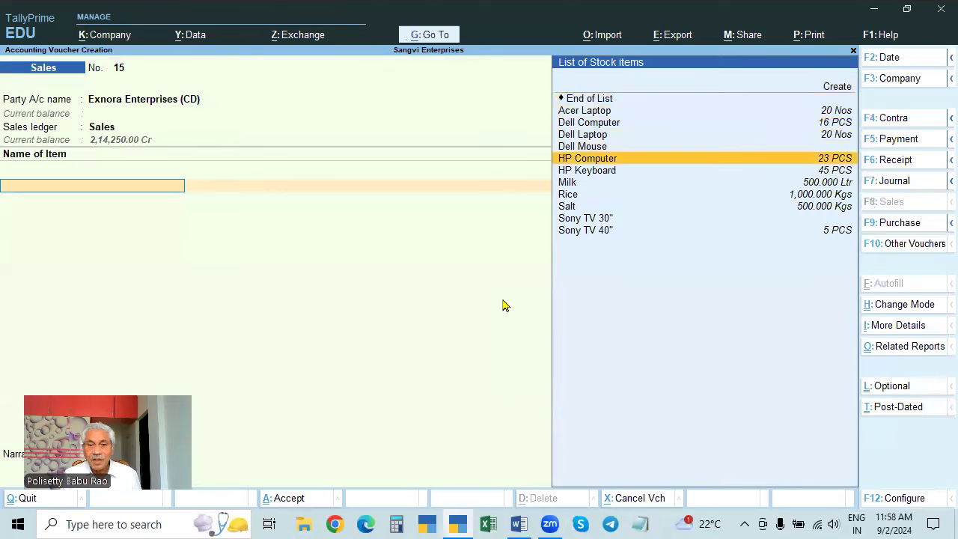
{"action": "key", "text": "Return"}
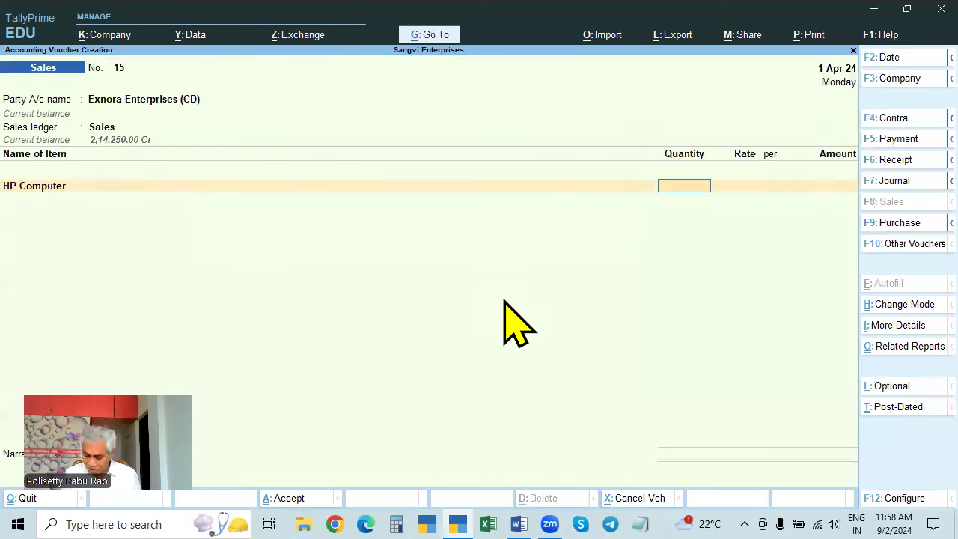
{"action": "key", "text": "Return"}
{"action": "key", "text": "Return"}
{"action": "key", "text": "Return"}
{"action": "key", "text": "Return"}
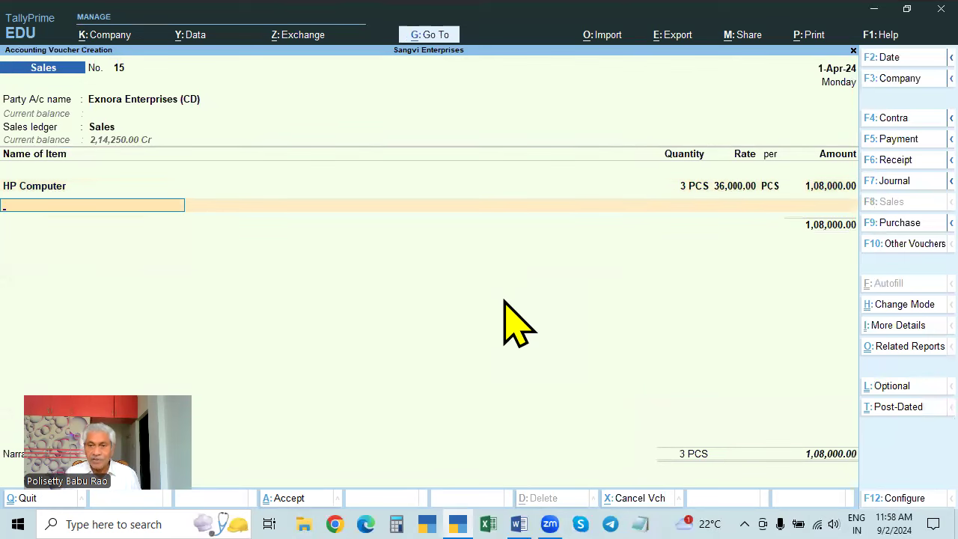
- Add Acer Laptop at 2 Nos and 28,500.00 each, after checking its Stock Query
{"action": "key", "text": "Down"}
{"action": "key", "text": "Down"}
{"action": "key", "text": "Down"}
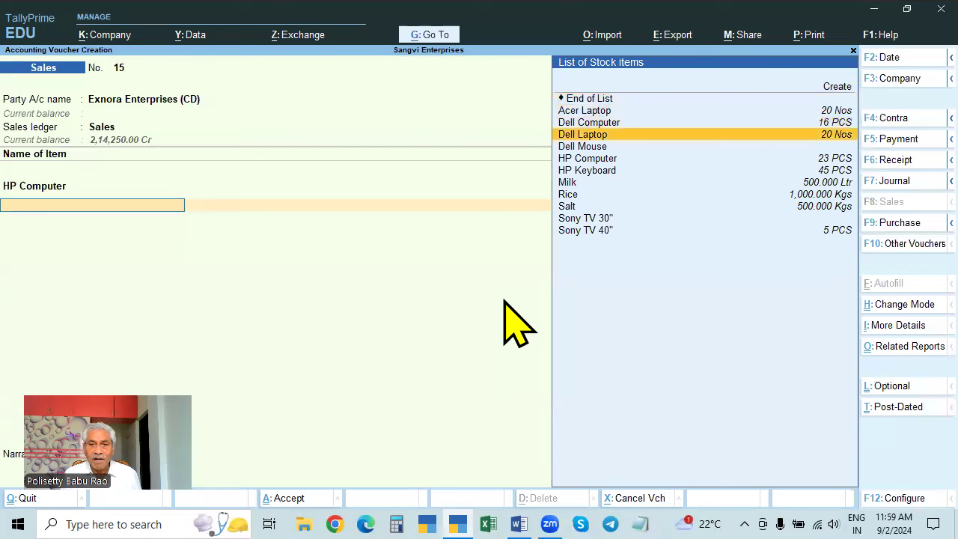
{"action": "key", "text": "Up"}
{"action": "key", "text": "Down"}
{"action": "key", "text": "Down"}
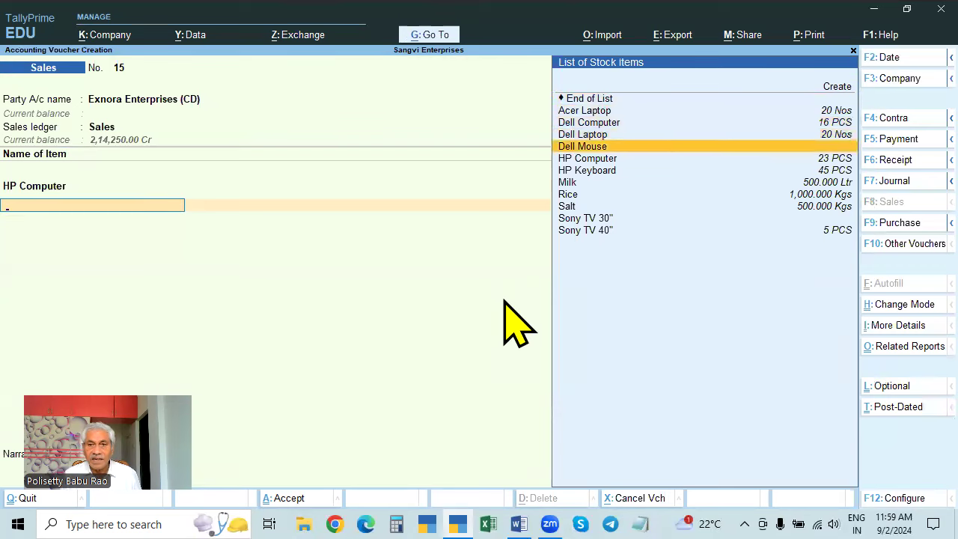
{"action": "key", "text": "Up"}
{"action": "key", "text": "Up"}
{"action": "key", "text": "Up"}
{"action": "key", "text": "Return"}
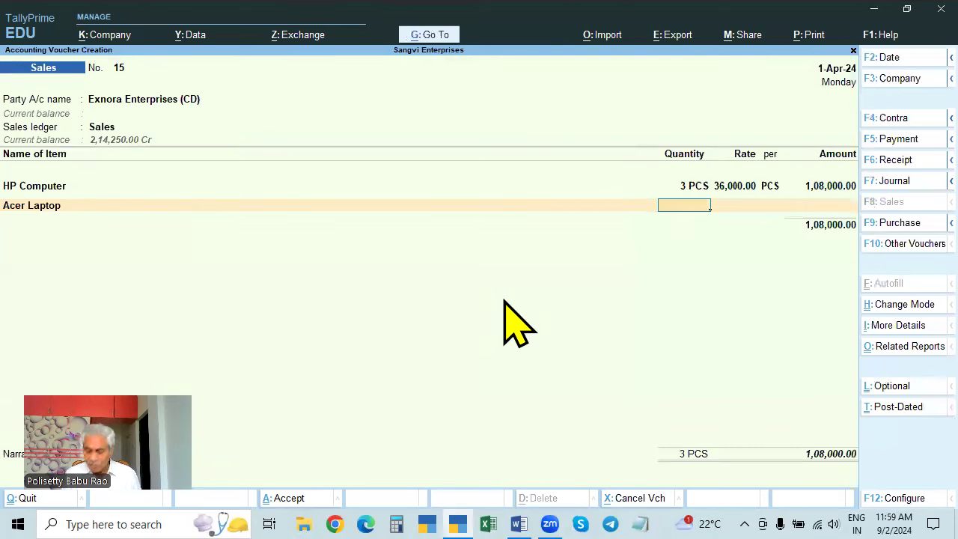
{"action": "key", "text": "Return"}
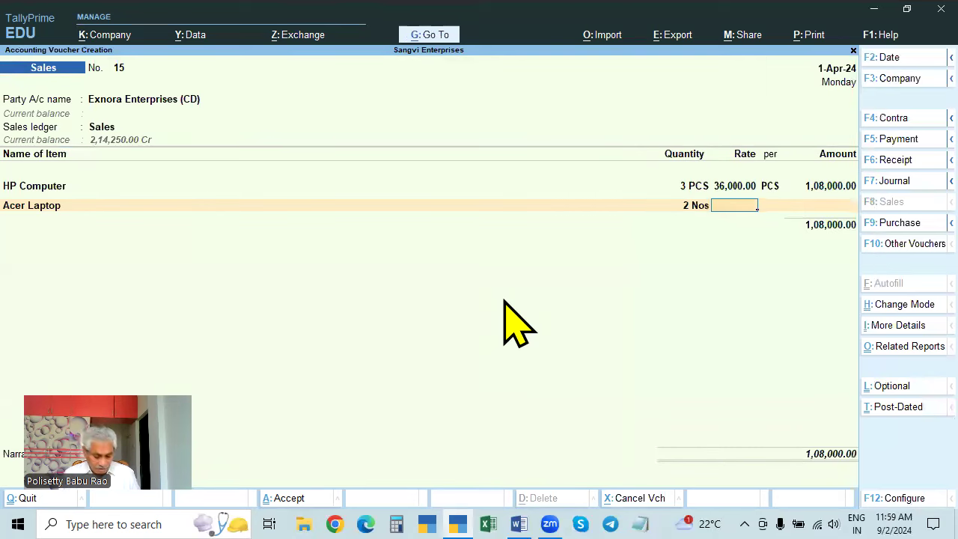
{"action": "key", "text": "ctrl"}
{"action": "key", "text": "alt+s"}
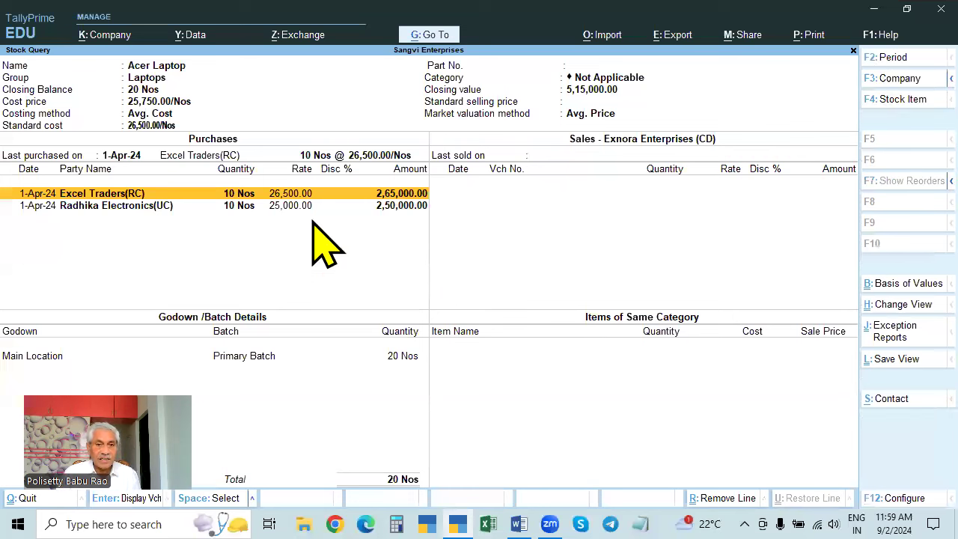
{"action": "key", "text": "Escape"}
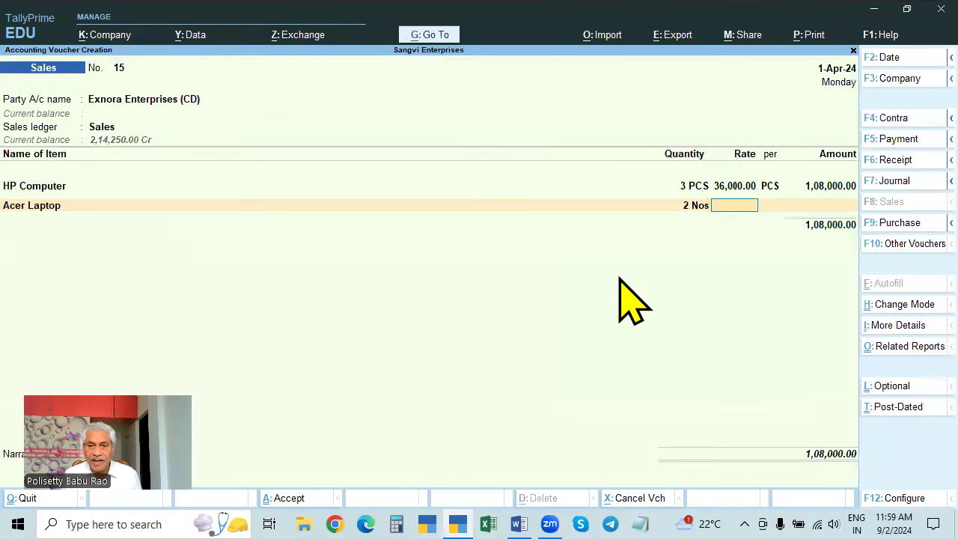
{"action": "type", "text": "28500"}
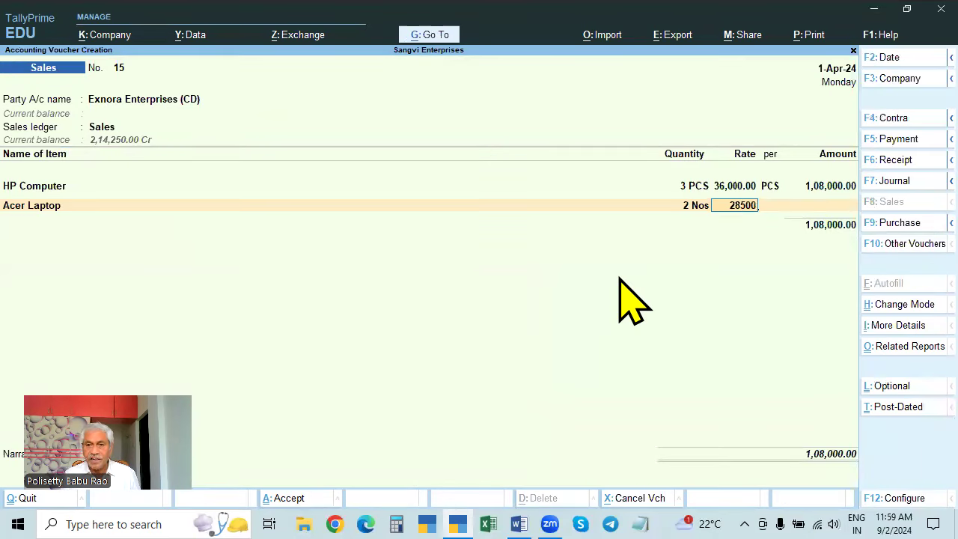
{"action": "key", "text": "Return"}
{"action": "key", "text": "Return"}
{"action": "key", "text": "Return"}
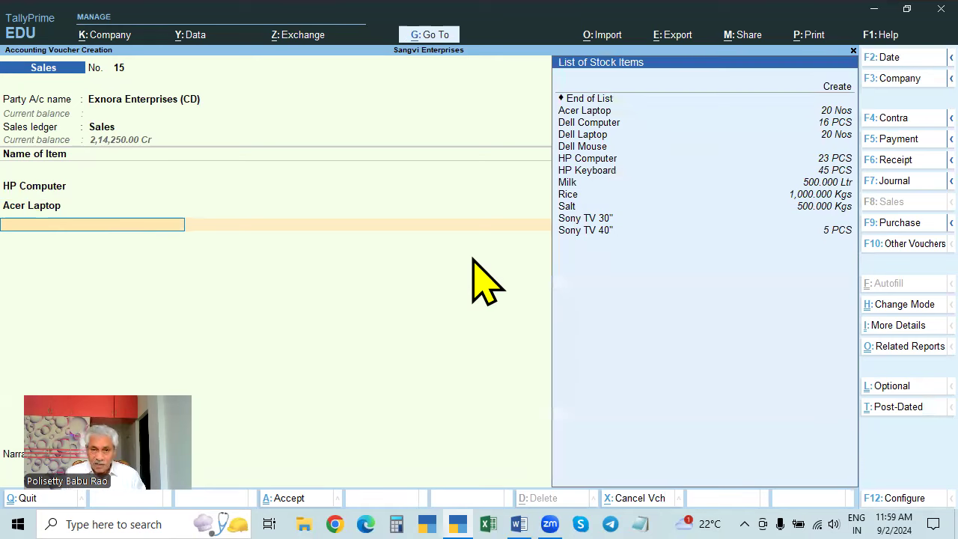
- Add Milk at 50 Ltr and 120.00 per litre, then end item entry
{"action": "key", "text": "Down"}
{"action": "key", "text": "Down"}
{"action": "key", "text": "Down"}
{"action": "key", "text": "Down"}
{"action": "key", "text": "Down"}
{"action": "key", "text": "Down"}
{"action": "key", "text": "Down"}
{"action": "key", "text": "Down"}
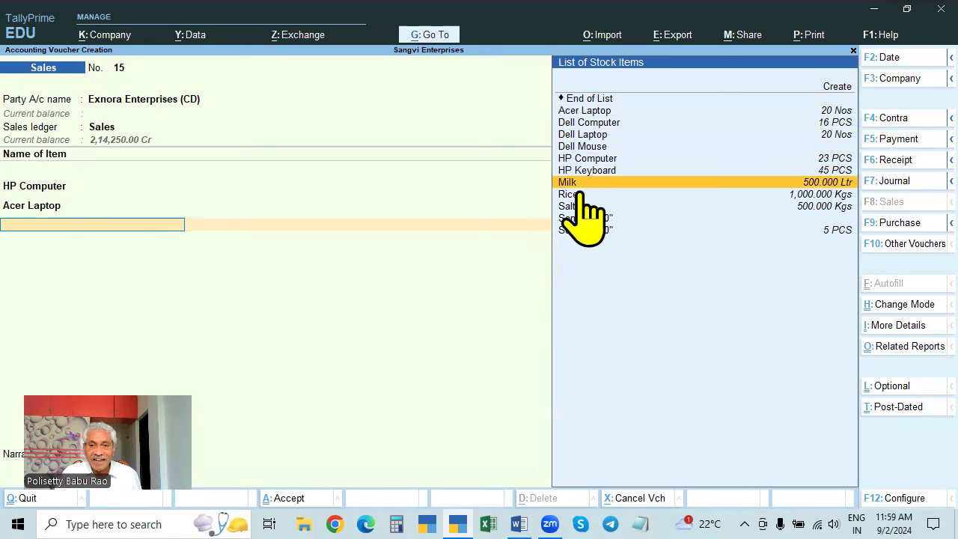
{"action": "key", "text": "Return"}
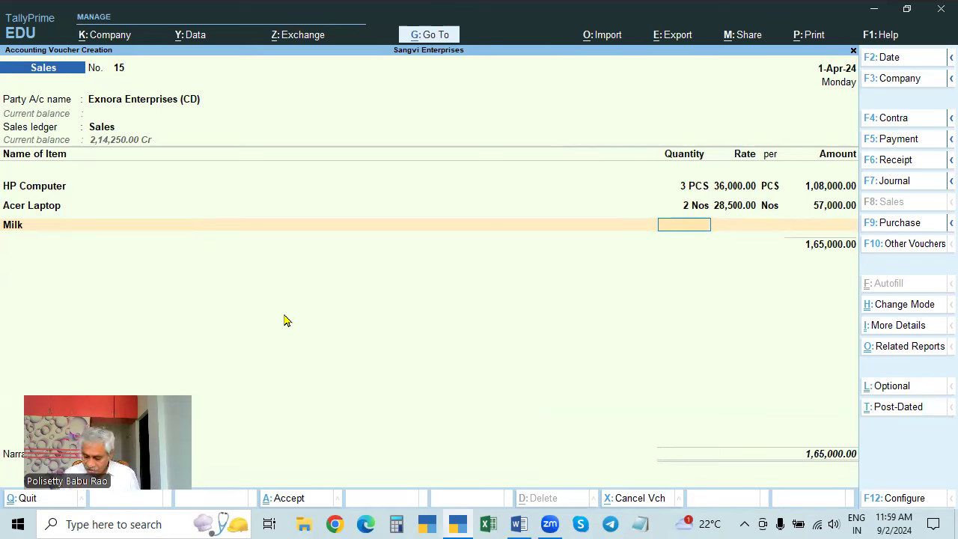
{"action": "key", "text": "Return"}
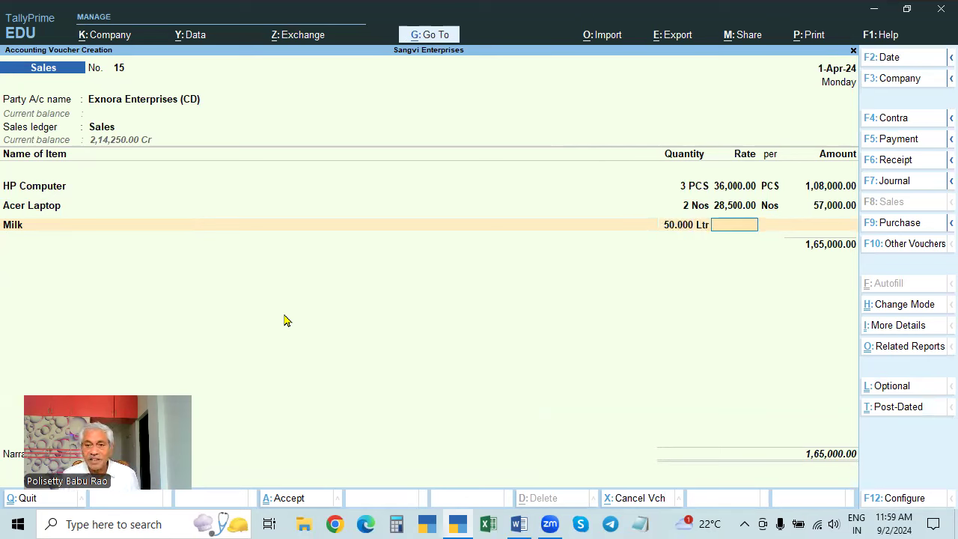
{"action": "type", "text": "120"}
{"action": "key", "text": "Return"}
{"action": "key", "text": "Return"}
{"action": "key", "text": "Return"}
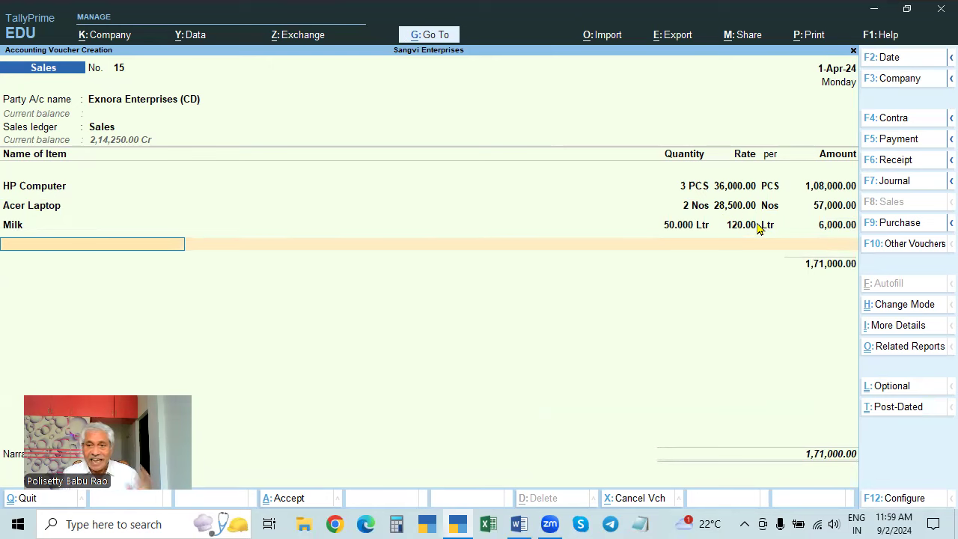
{"action": "key", "text": "Return"}
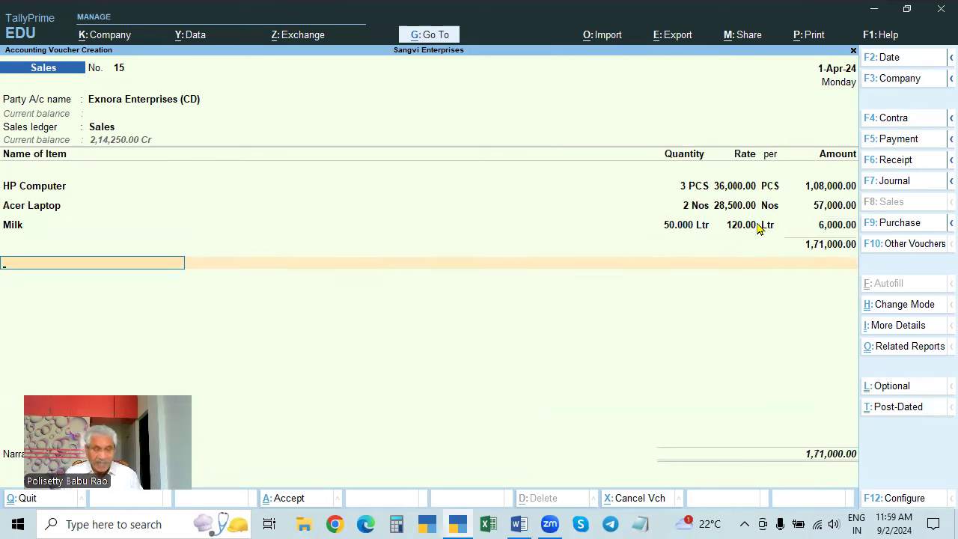
- Glance at the Exnora Enterprises ledger, quit it, and return past the Milk line
{"action": "left_click", "coordinate": [190, 103]}
{"action": "key", "text": "ctrl+Return"}
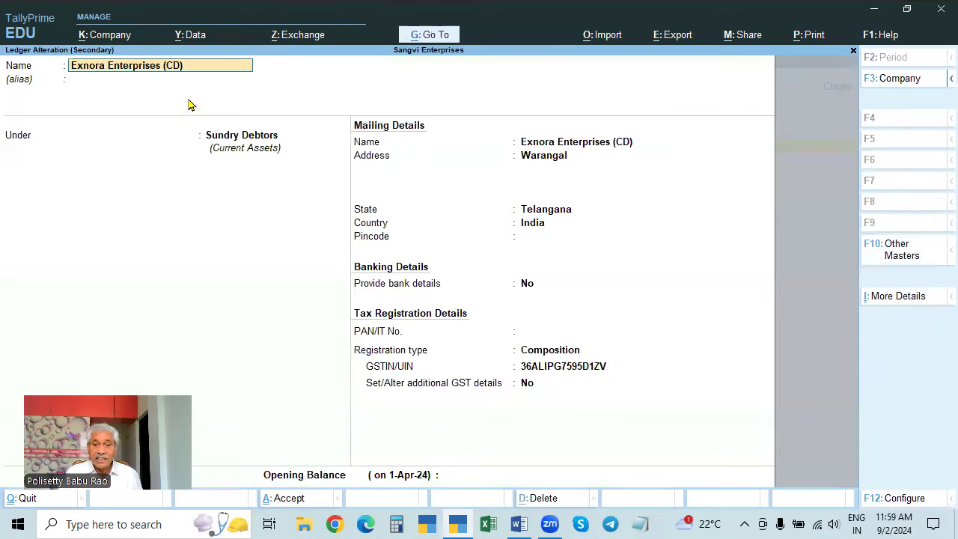
{"action": "key", "text": "Escape"}
{"action": "key", "text": "y"}
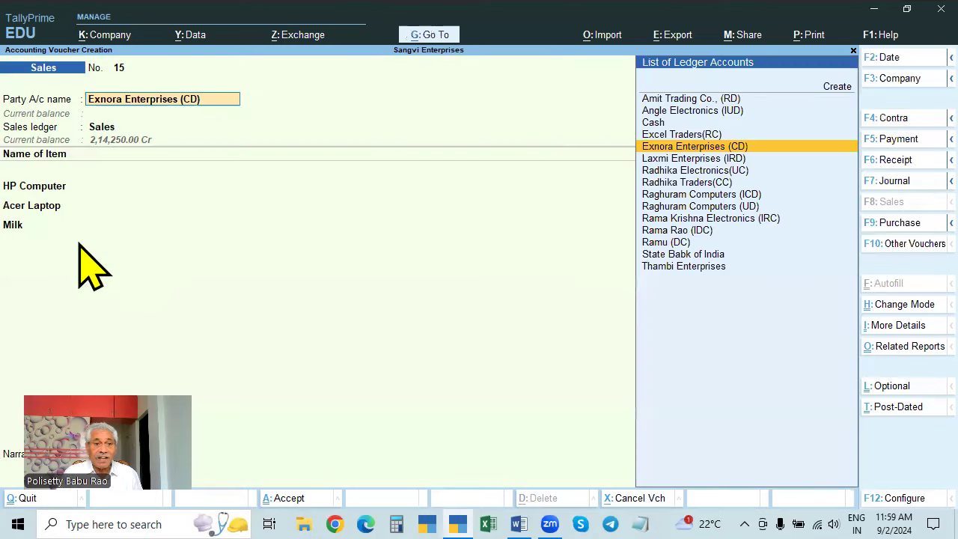
{"action": "left_click", "coordinate": [15, 229]}
{"action": "key", "text": "Return"}
{"action": "key", "text": "Return"}
{"action": "key", "text": "Return"}
{"action": "key", "text": "Return"}
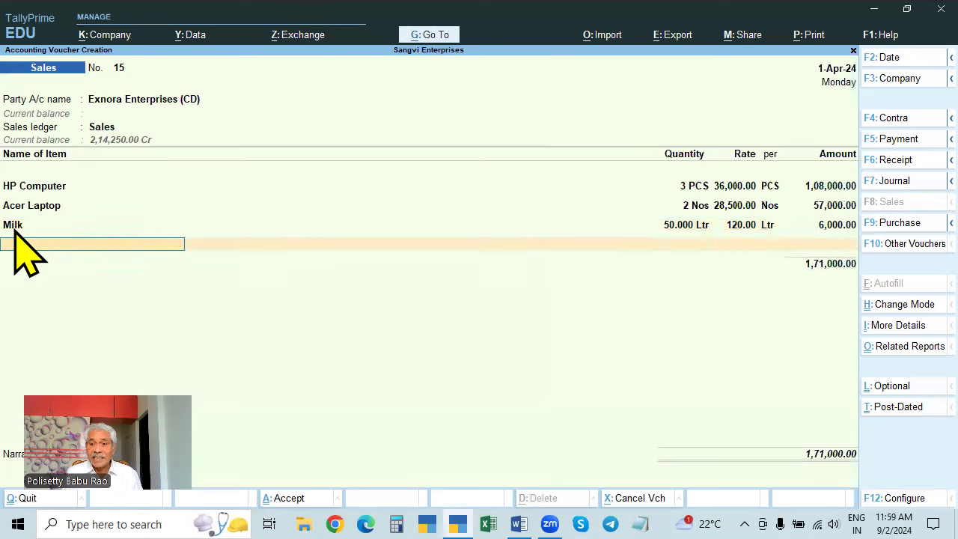
- Add CGST and SGST lines of 17,700.00 each, reaching a 2,06,400.00 total
{"action": "type", "text": "cg"}
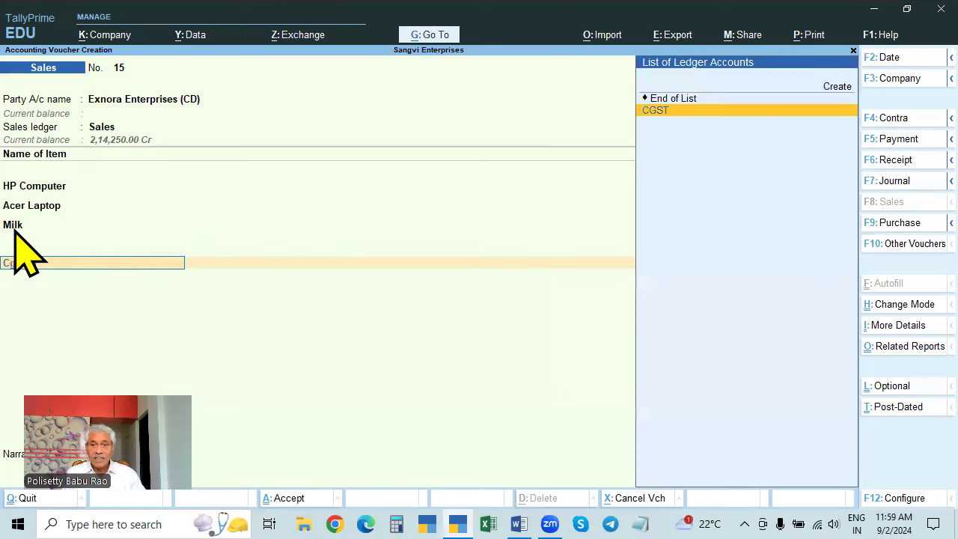
{"action": "key", "text": "Return"}
{"action": "type", "text": "sg"}
{"action": "key", "text": "Return"}
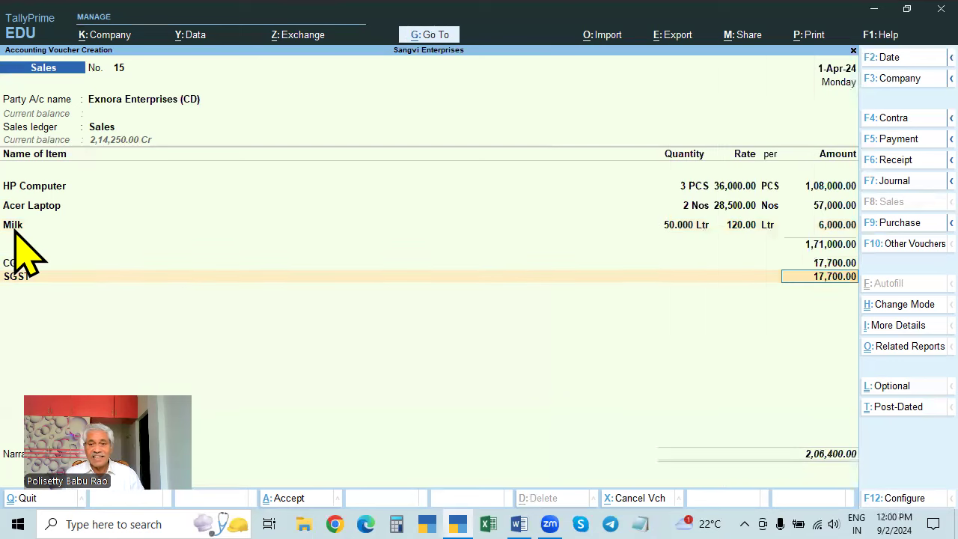
{"action": "key", "text": "Return"}
{"action": "key", "text": "Return"}
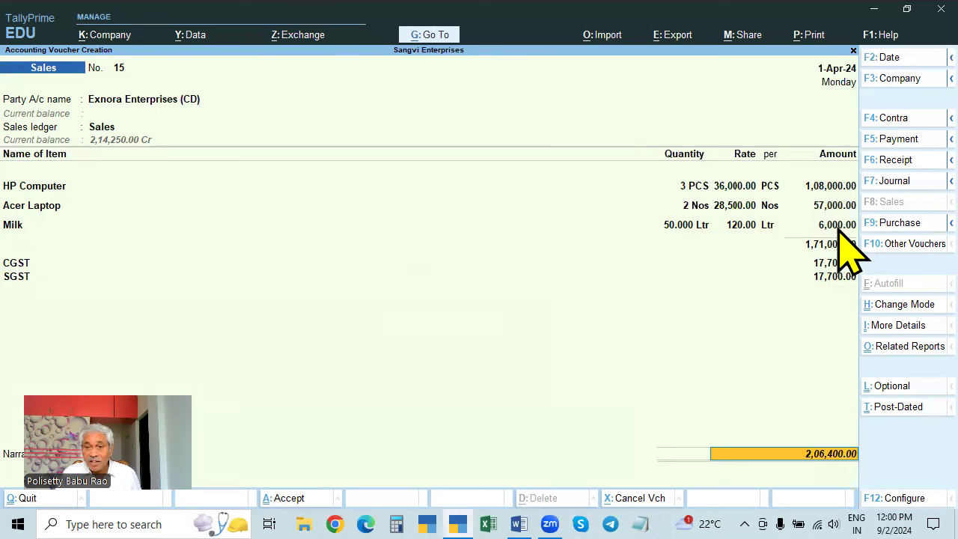
{"action": "key", "text": "alt"}
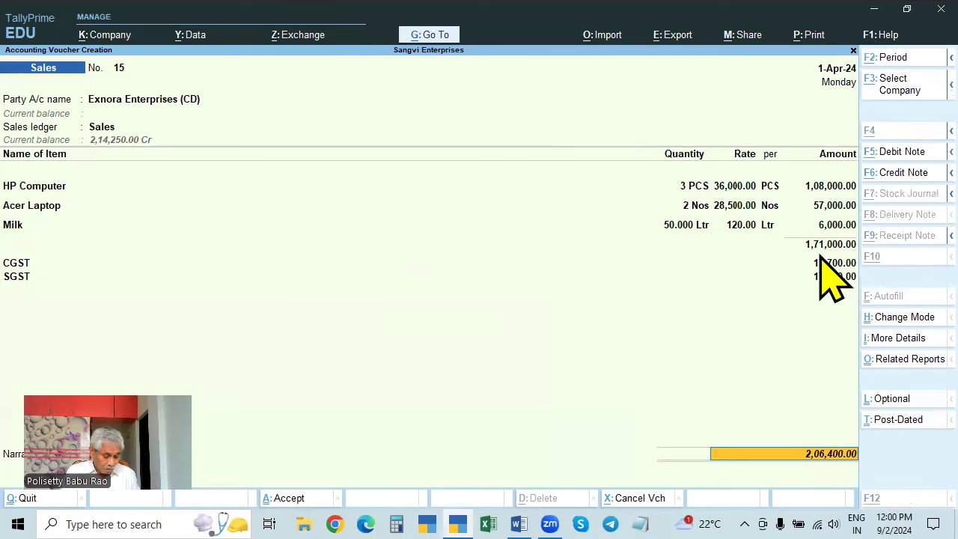
- Show voucher 15's detailed tax lines: Milk exempt, HP Computer 9%, Acer Laptop 14% CGST/SGST
{"action": "key", "text": "alt+a"}
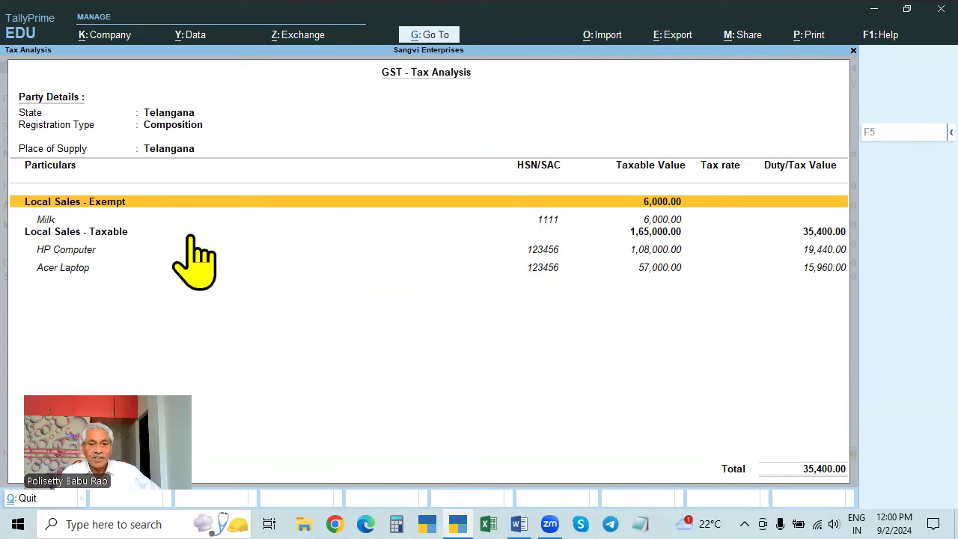
{"action": "left_click", "coordinate": [545, 221]}
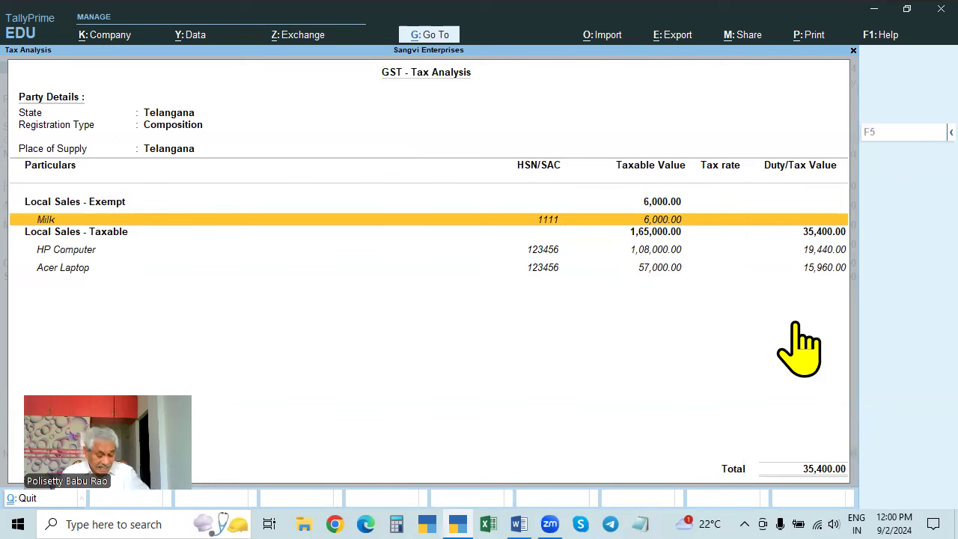
{"action": "key", "text": "F5"}
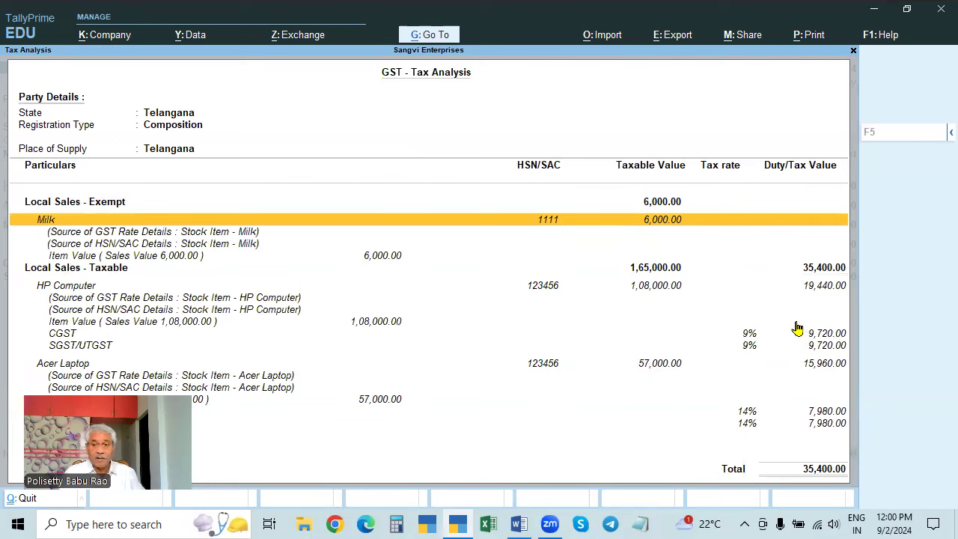
{"action": "key", "text": "Down"}
{"action": "key", "text": "Down"}
{"action": "key", "text": "Down"}
{"action": "key", "text": "Down"}
{"action": "key", "text": "Down"}
{"action": "key", "text": "Down"}
{"action": "key", "text": "Down"}
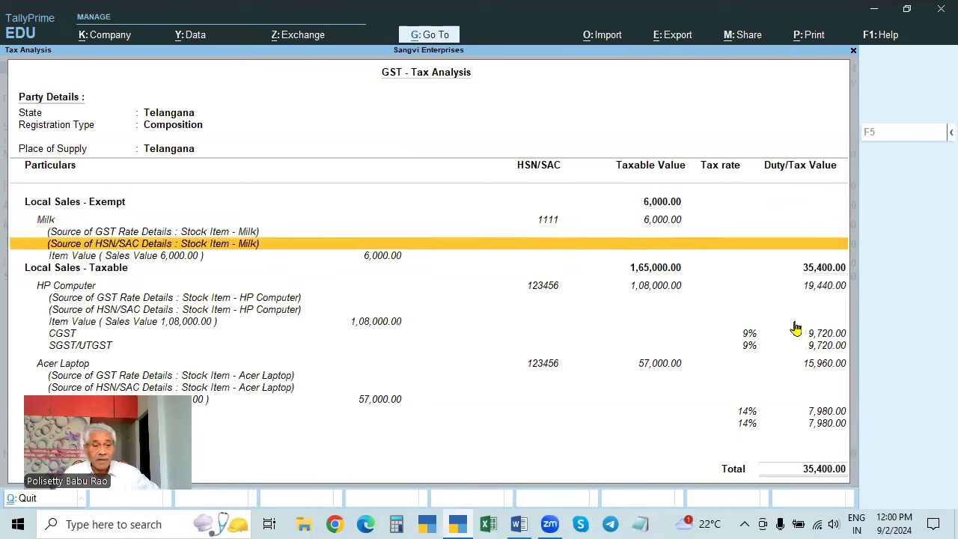
{"action": "key", "text": "Down"}
{"action": "key", "text": "Down"}
{"action": "key", "text": "Down"}
{"action": "key", "text": "Down"}
{"action": "key", "text": "Down"}
{"action": "key", "text": "Down"}
{"action": "key", "text": "Down"}
{"action": "key", "text": "Down"}
{"action": "key", "text": "Down"}
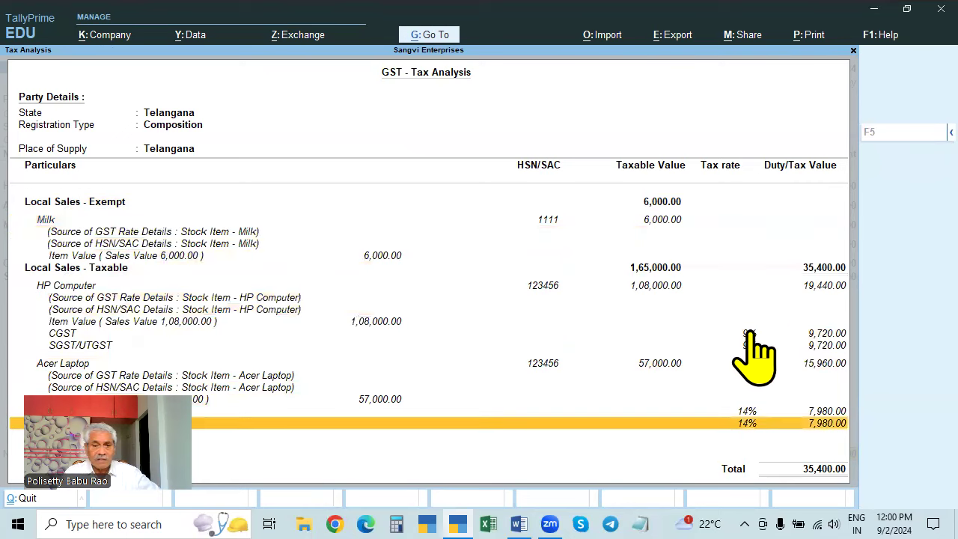
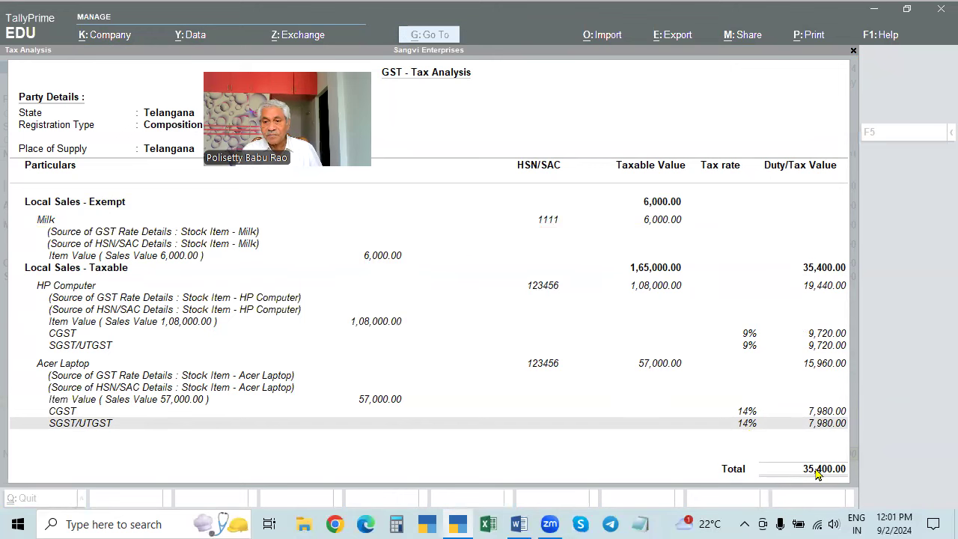
- Drill from the GST Tax Analysis line into Sales voucher No. 15 for Exnora Enterprises
{"action": "double_click", "coordinate": [703, 424]}
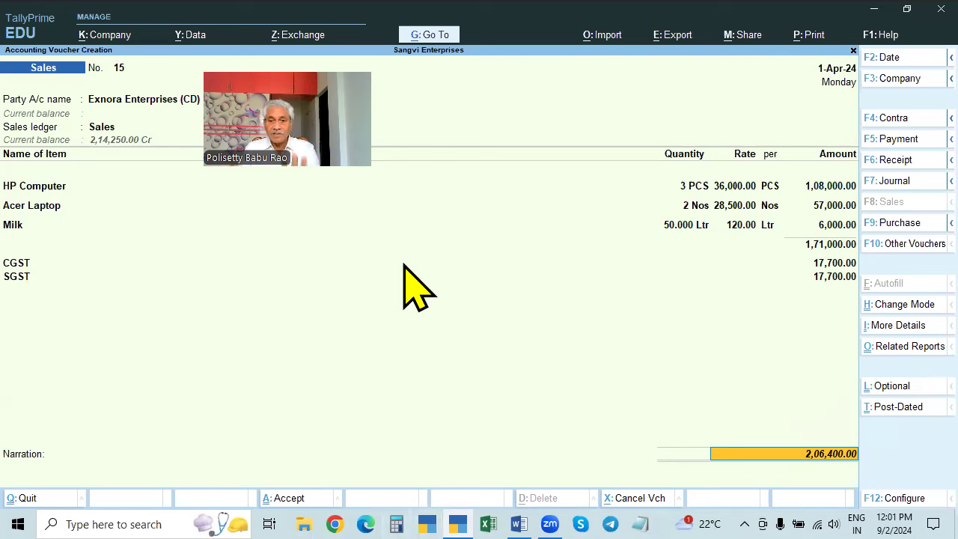
- Change the Acer Laptop stock item's HSN/SAC code to 123456 and save it
{"action": "left_click", "coordinate": [438, 45]}
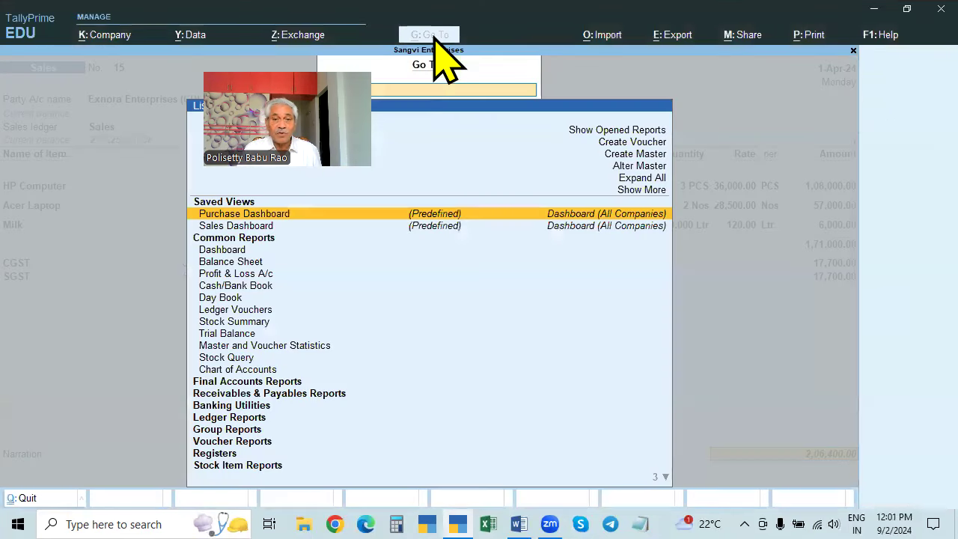
{"action": "left_click", "coordinate": [638, 167]}
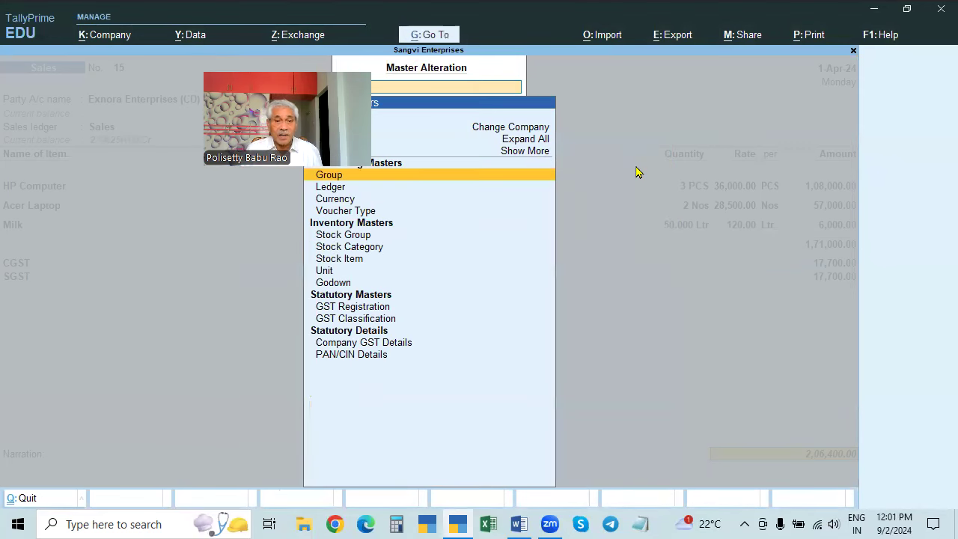
{"action": "left_click", "coordinate": [350, 263]}
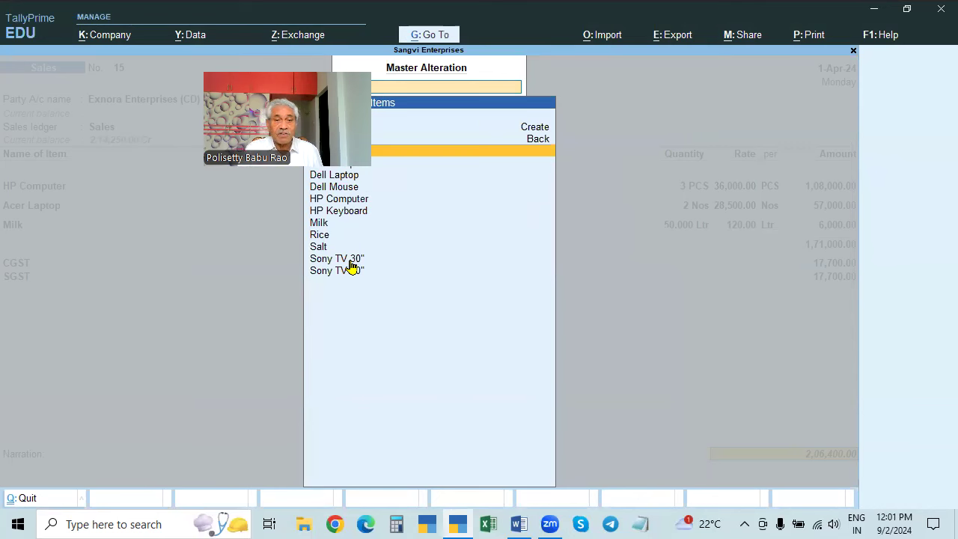
{"action": "left_click_drag", "start_coordinate": [197, 175], "coordinate": [6, 318]}
{"action": "left_click", "coordinate": [352, 151]}
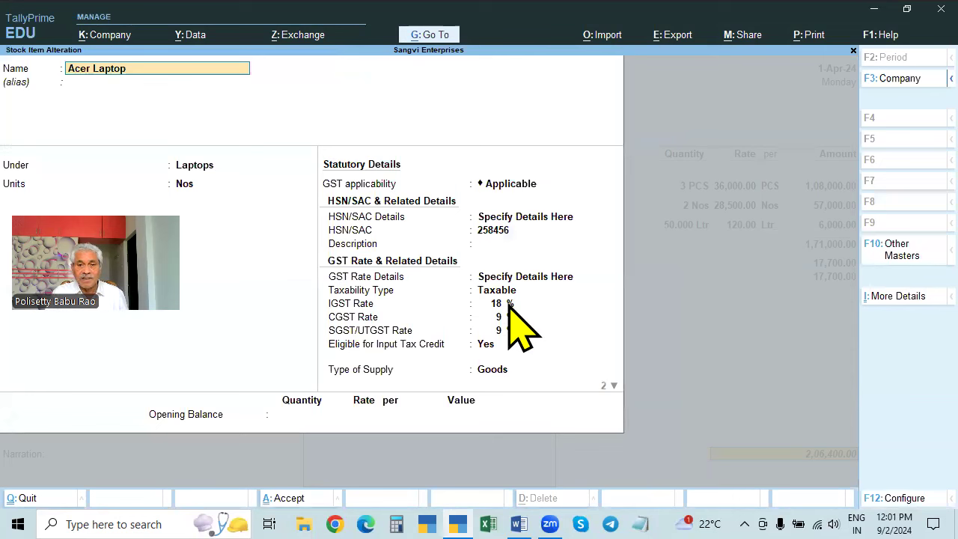
{"action": "left_click", "coordinate": [495, 232]}
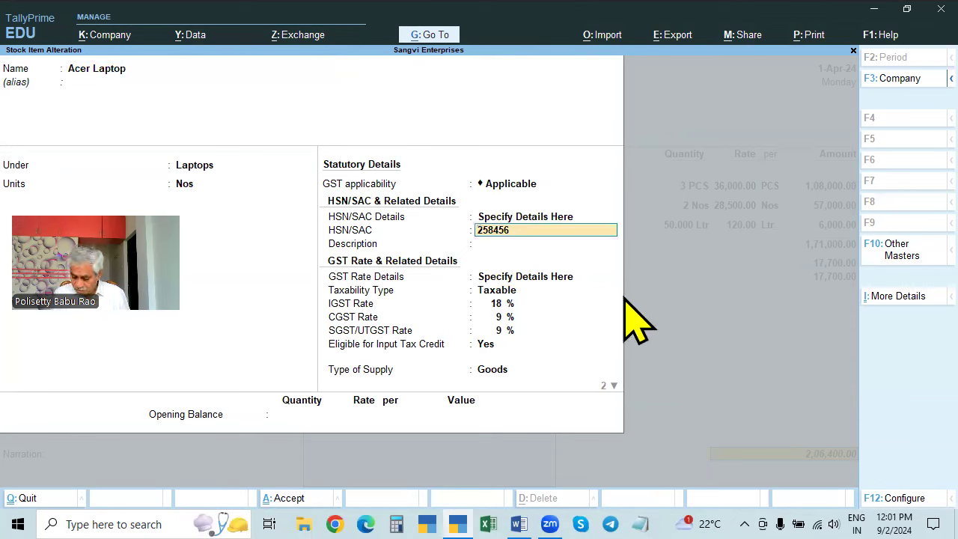
{"action": "type", "text": "123456"}
{"action": "key", "text": "Return"}
{"action": "key", "text": "Return"}
{"action": "key", "text": "Return"}
{"action": "key", "text": "Return"}
{"action": "key", "text": "Return"}
{"action": "key", "text": "Return"}
{"action": "key", "text": "Return"}
{"action": "key", "text": "Return"}
{"action": "key", "text": "Return"}
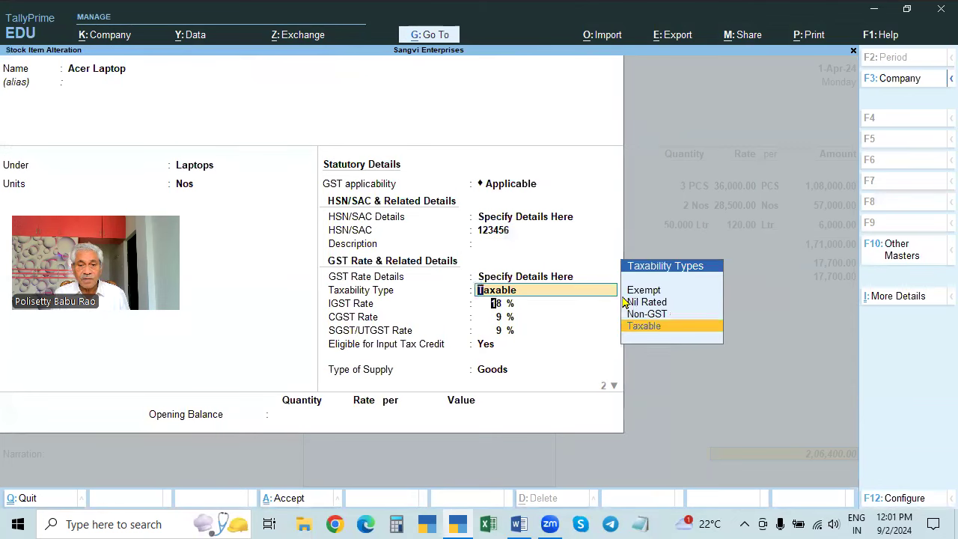
{"action": "key", "text": "Return"}
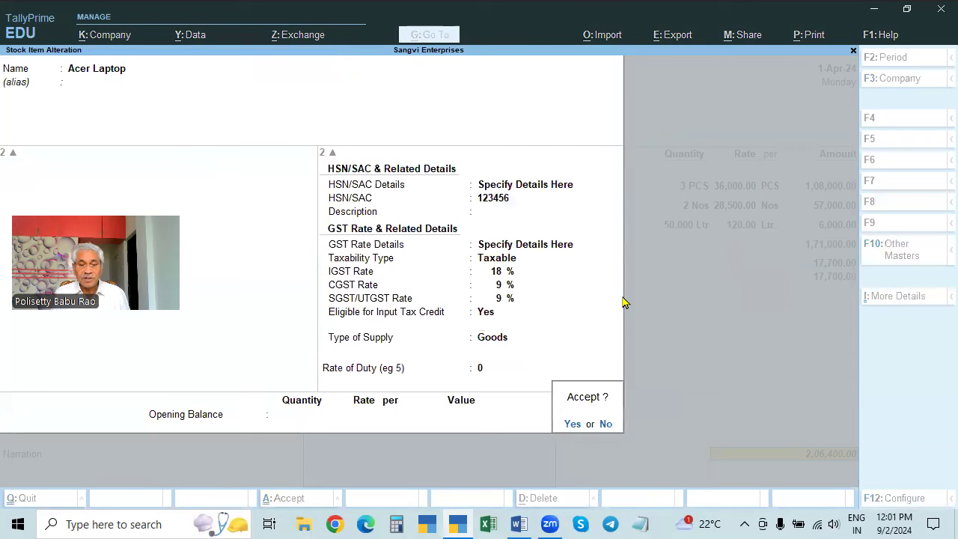
{"action": "key", "text": "Return"}
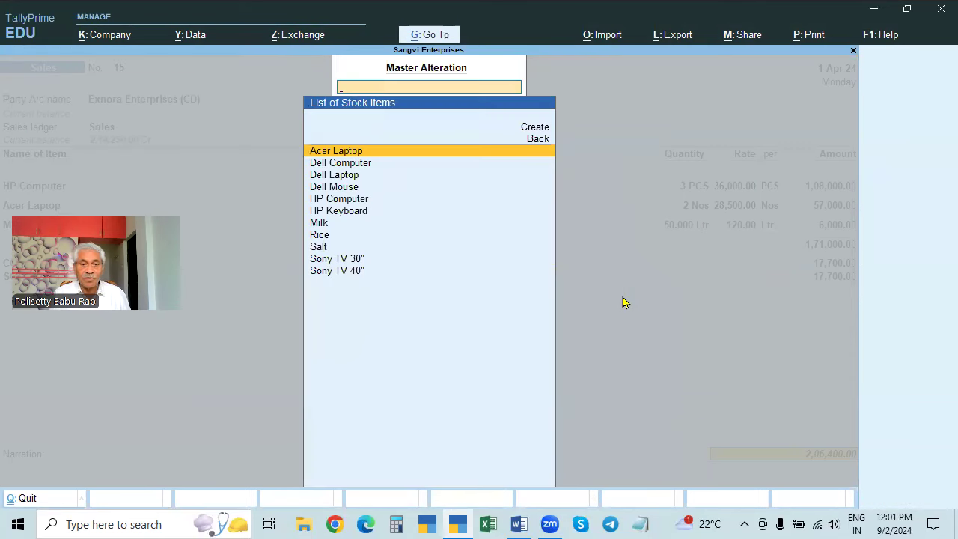
{"action": "key", "text": "Down"}
- Review Dell Computer, Dell Laptop, Dell Mouse, HP Computer and HP Keyboard without changes
{"action": "key", "text": "Return"}
{"action": "key", "text": "BackSpace"}
{"action": "key", "text": "Escape"}
{"action": "key", "text": "Down"}
{"action": "key", "text": "Return"}
{"action": "key", "text": "BackSpace"}
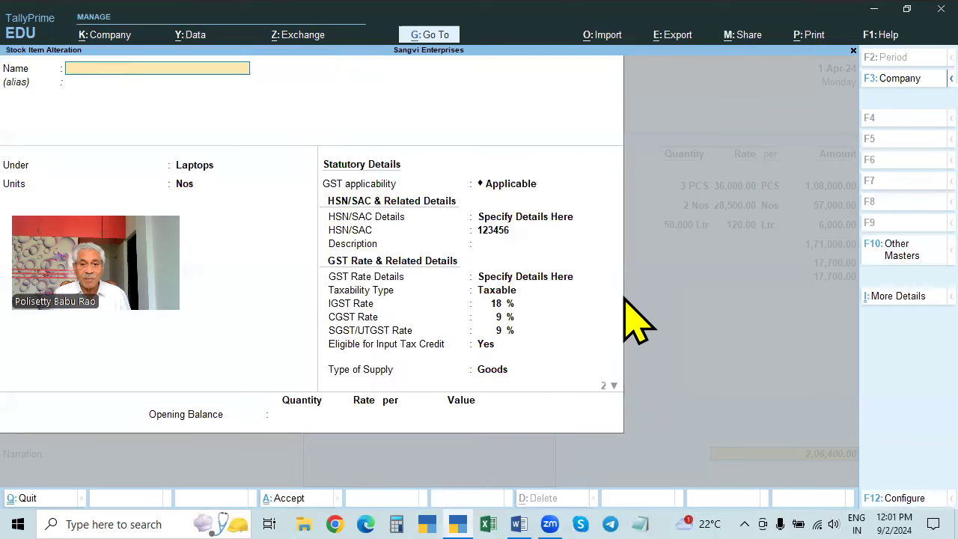
{"action": "key", "text": "Escape"}
{"action": "key", "text": "Down"}
{"action": "key", "text": "Return"}
{"action": "key", "text": "BackSpace"}
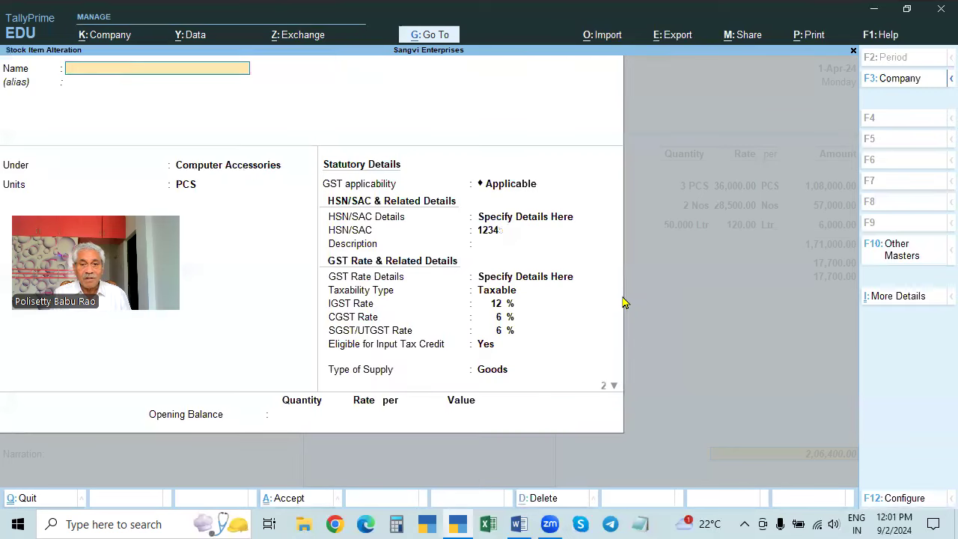
{"action": "key", "text": "Escape"}
{"action": "key", "text": "Down"}
{"action": "key", "text": "Return"}
{"action": "key", "text": "BackSpace"}
{"action": "key", "text": "Escape"}
{"action": "key", "text": "Down"}
- Review Milk, Rice, Salt and both Sony TVs at 28% IGST, then return to voucher 15
{"action": "key", "text": "Return"}
{"action": "key", "text": "BackSpace"}
{"action": "key", "text": "Escape"}
{"action": "key", "text": "Down"}
{"action": "key", "text": "Down"}
{"action": "key", "text": "Up"}
{"action": "key", "text": "Return"}
{"action": "key", "text": "BackSpace"}
{"action": "key", "text": "Escape"}
{"action": "key", "text": "Down"}
{"action": "key", "text": "Return"}
{"action": "key", "text": "BackSpace"}
{"action": "key", "text": "Escape"}
{"action": "key", "text": "Down"}
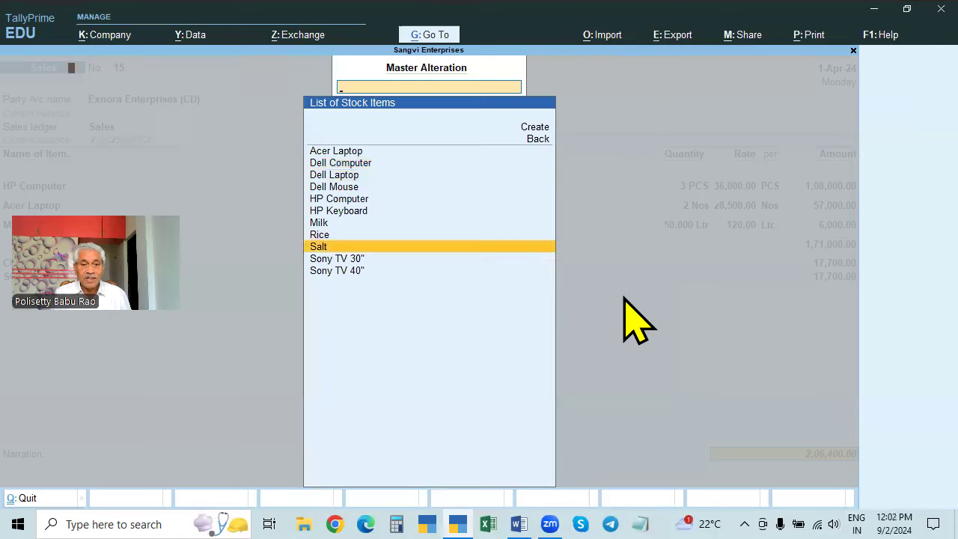
{"action": "key", "text": "Return"}
{"action": "key", "text": "BackSpace"}
{"action": "key", "text": "Escape"}
{"action": "key", "text": "Down"}
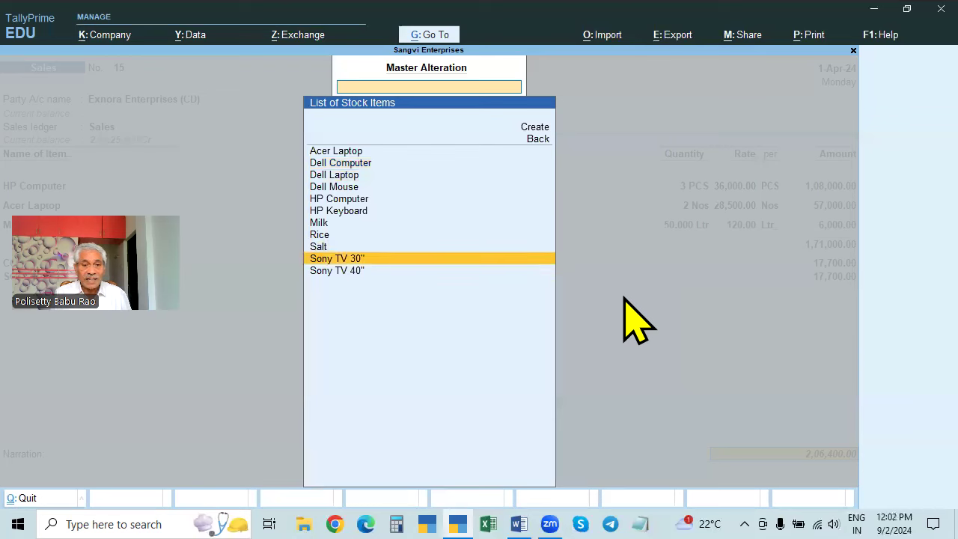
{"action": "key", "text": "Return"}
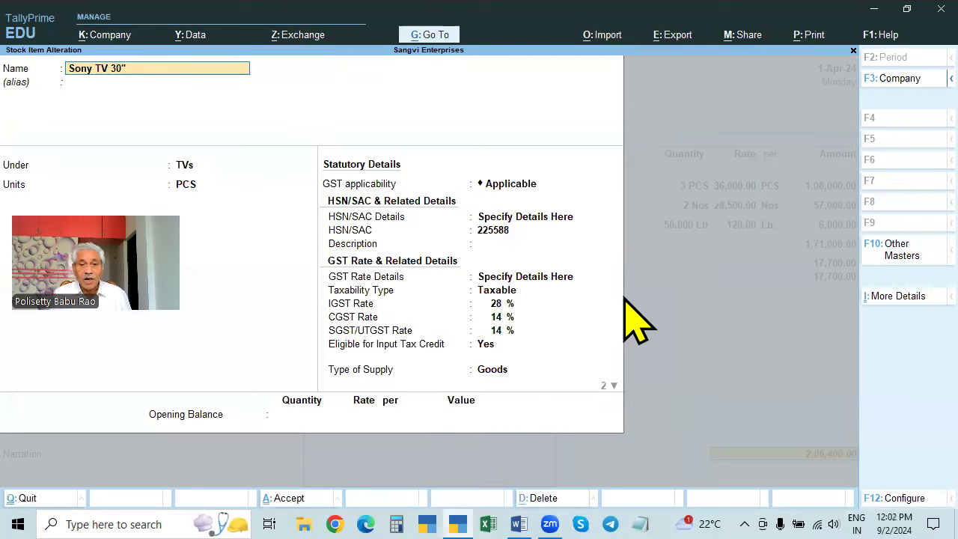
{"action": "key", "text": "BackSpace"}
{"action": "key", "text": "Escape"}
{"action": "key", "text": "Down"}
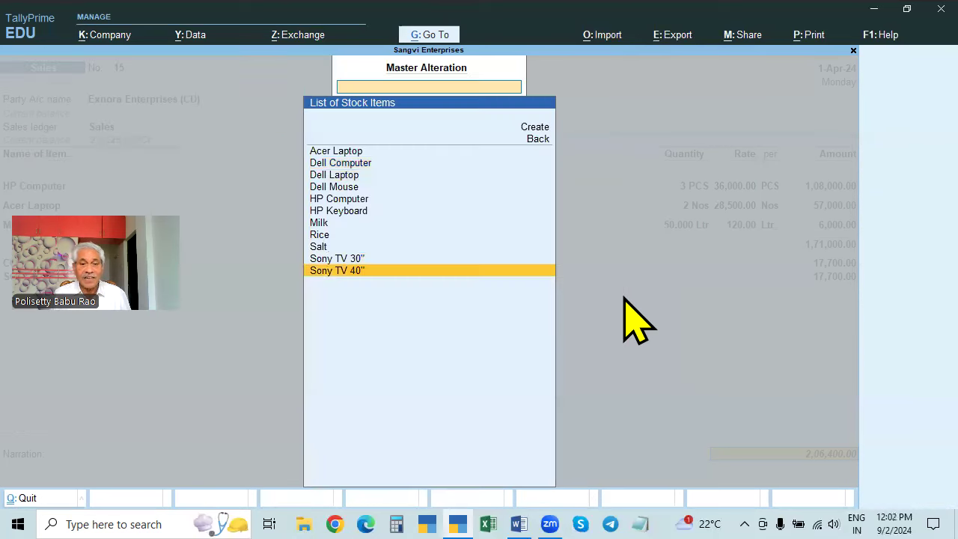
{"action": "key", "text": "Return"}
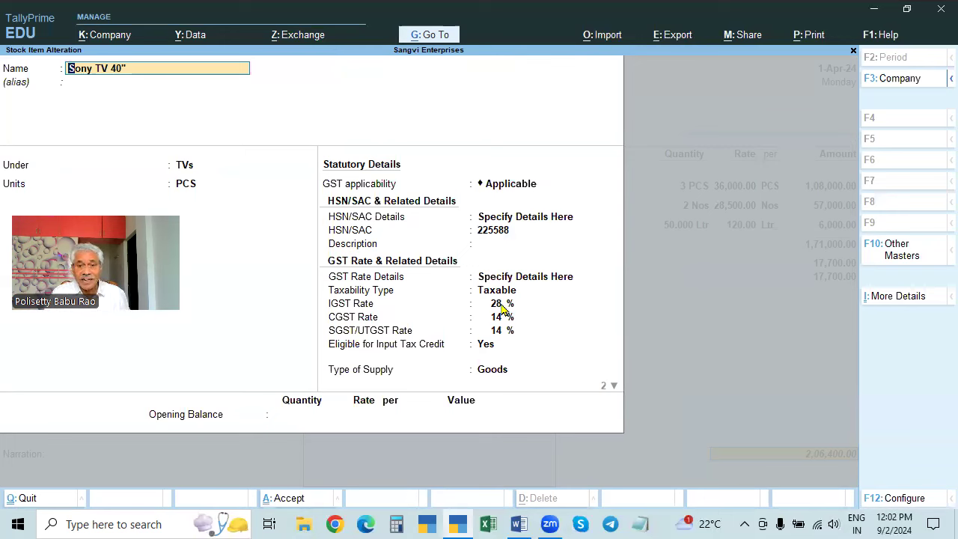
{"action": "key", "text": "Escape"}
{"action": "key", "text": "Escape"}
{"action": "key", "text": "Return"}
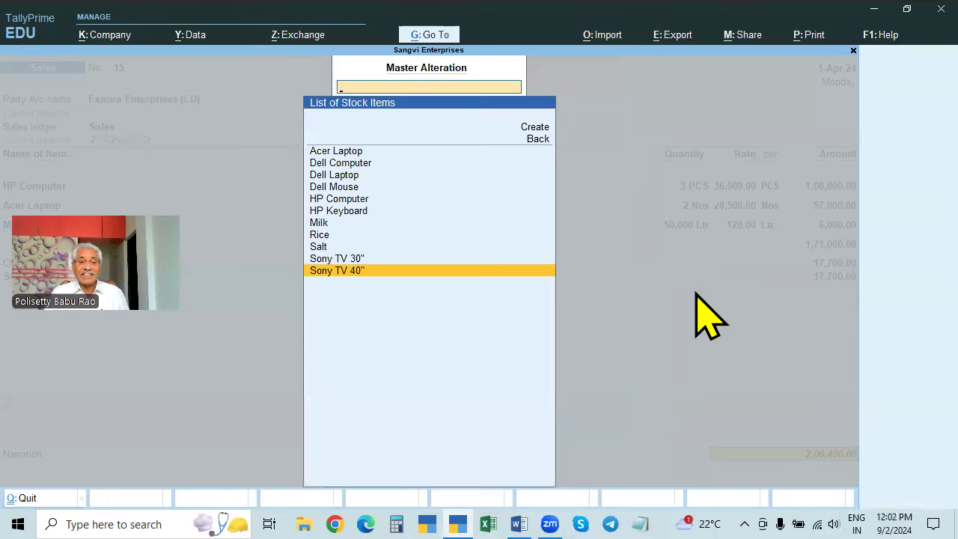
{"action": "key", "text": "Escape"}
{"action": "key", "text": "Escape"}
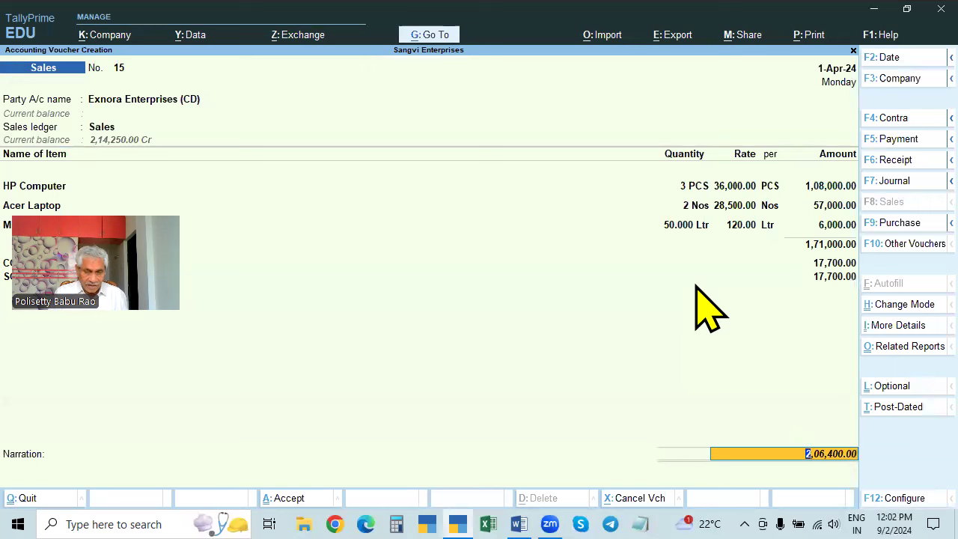
- Accept sales voucher 15 and go back to it for review
{"action": "key", "text": "Return"}
{"action": "key", "text": "Return"}
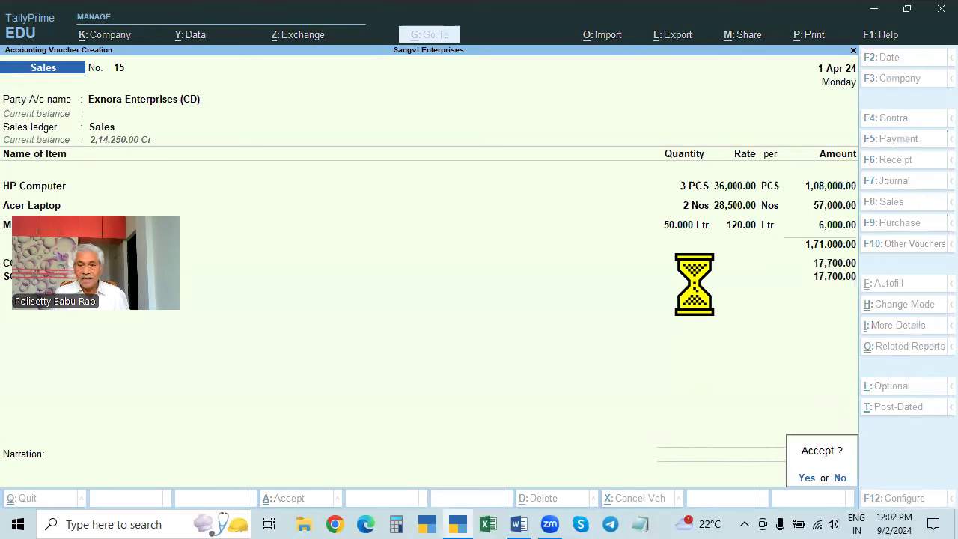
{"action": "key", "text": "Return"}
{"action": "key", "text": "Page_Up"}
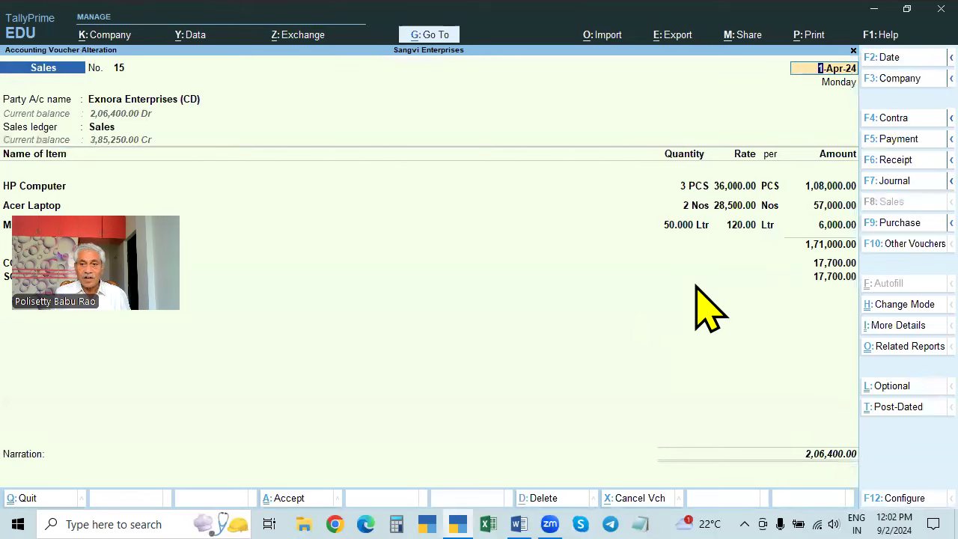
- Open voucher 15's GST tax analysis, now listing Acer Laptop under HSN 123456
{"action": "left_click", "coordinate": [824, 455]}
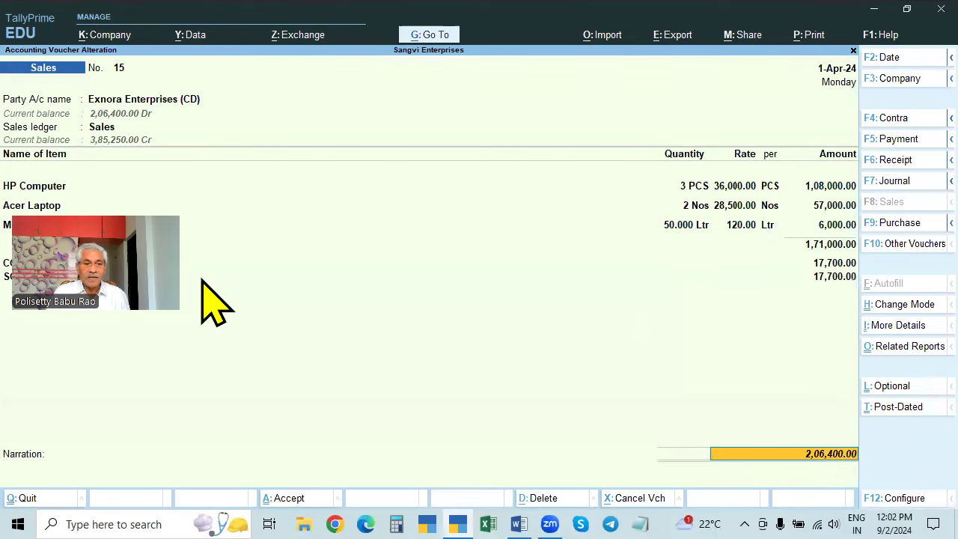
{"action": "left_click", "coordinate": [485, 364]}
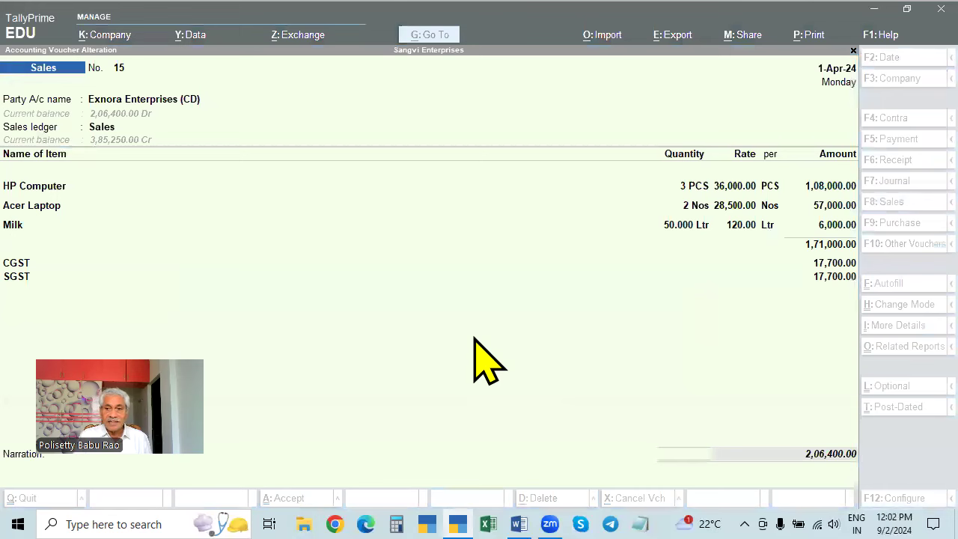
{"action": "left_click", "coordinate": [484, 364]}
{"action": "key", "text": "ctrl+o"}
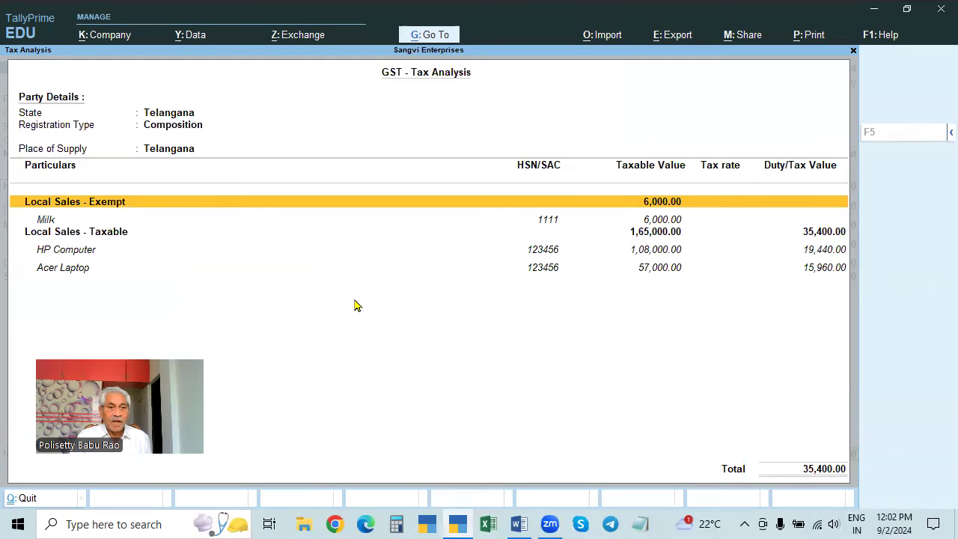
- Drill back into voucher 15, then reopen it for alteration past its party details
{"action": "key", "text": "alt+F5"}
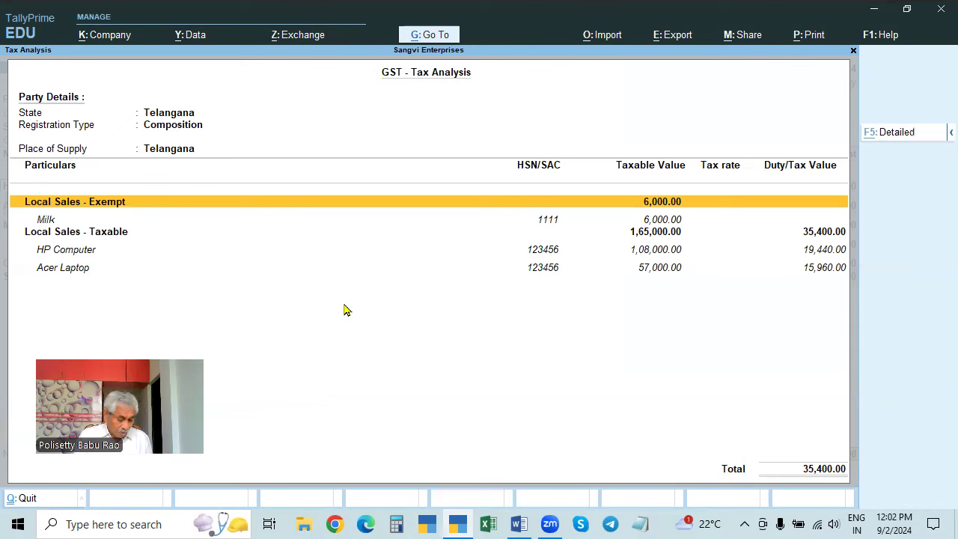
{"action": "key", "text": "Down"}
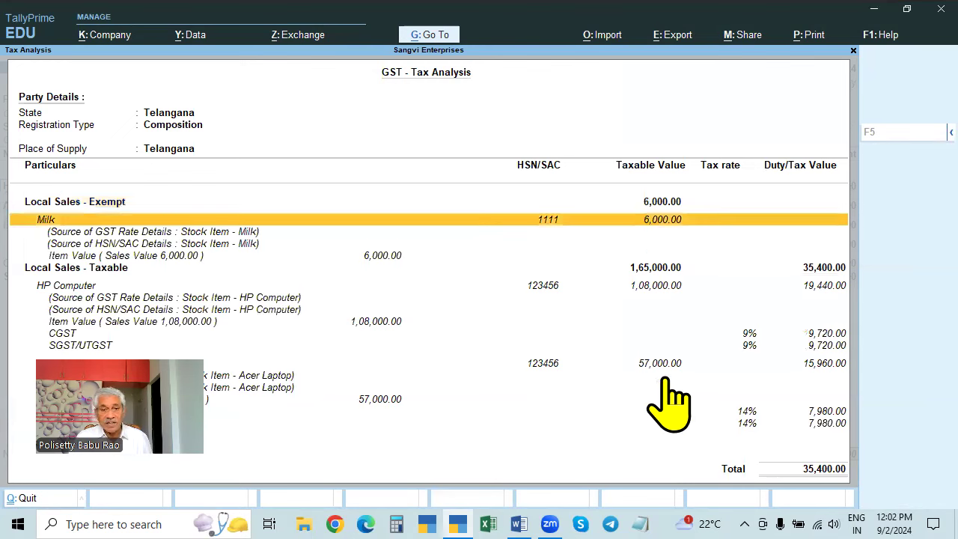
{"action": "key", "text": "Return"}
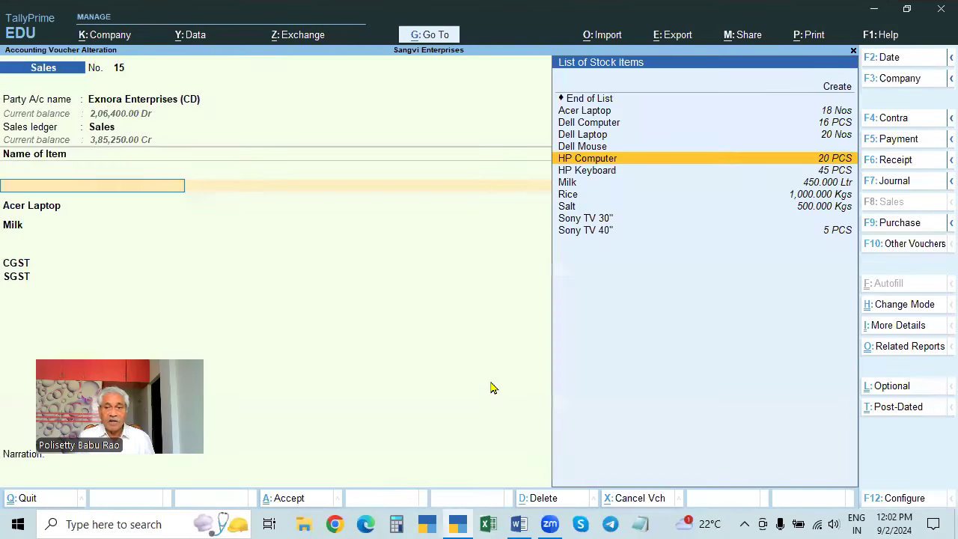
{"action": "key", "text": "ctrl+a"}
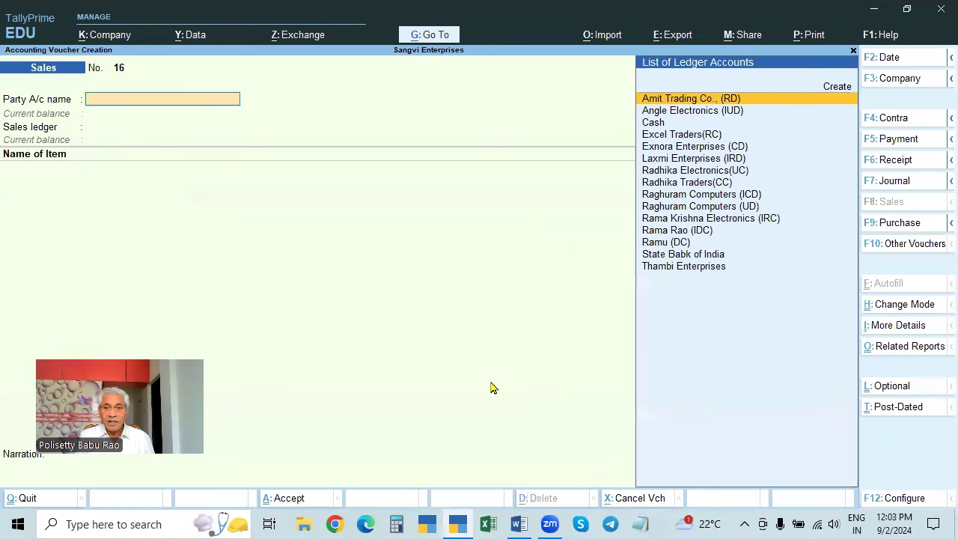
{"action": "key", "text": "Page_Up"}
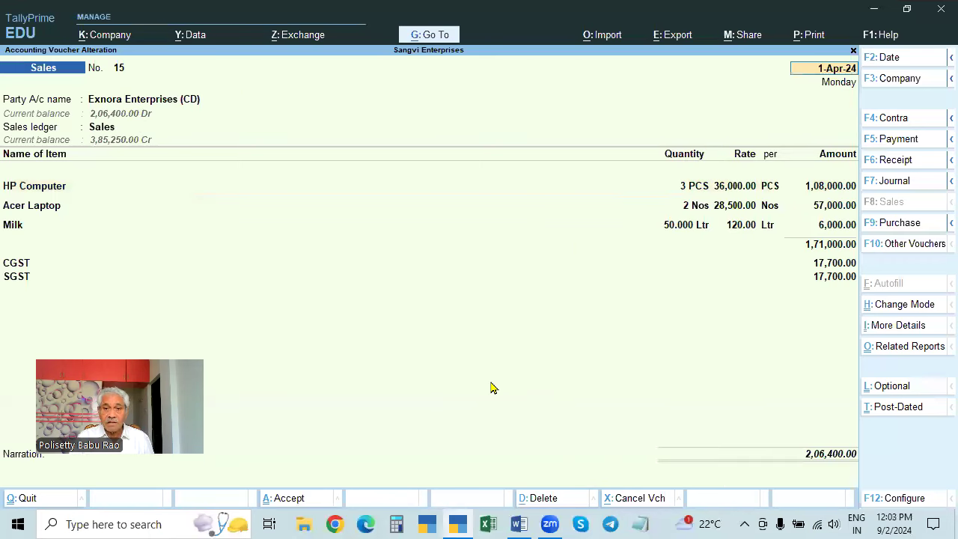
{"action": "key", "text": "Return"}
{"action": "key", "text": "Return"}
{"action": "key", "text": "Return"}
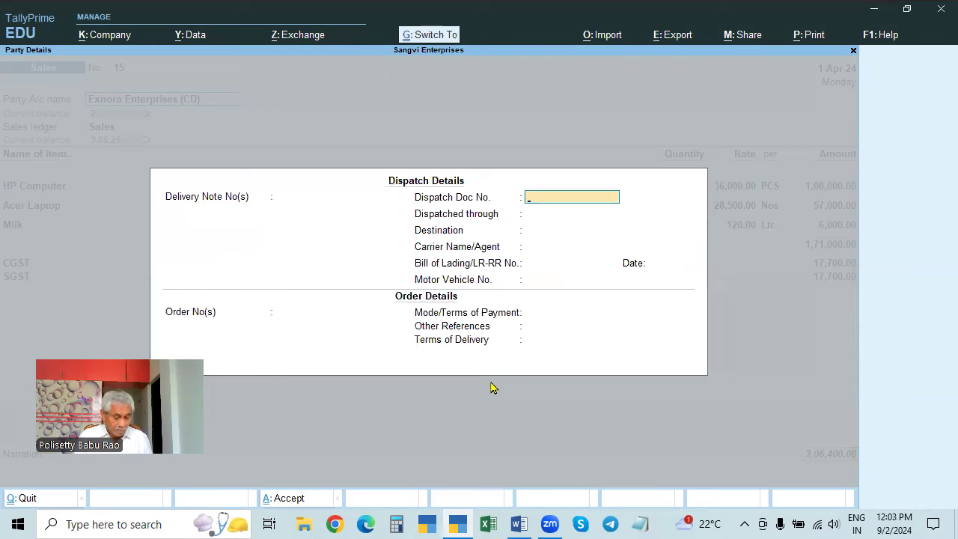
{"action": "key", "text": "Escape"}
{"action": "key", "text": "Return"}
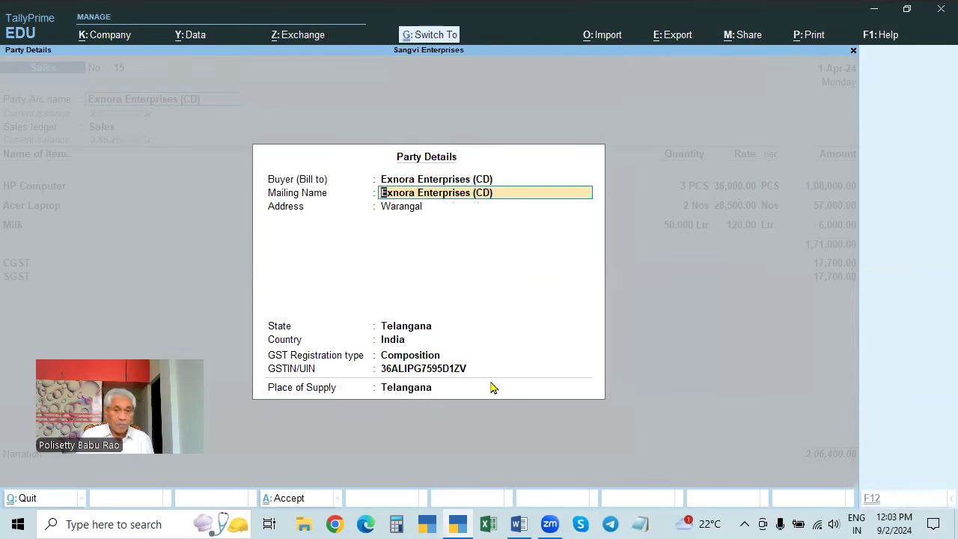
{"action": "key", "text": "ctrl+a"}
{"action": "key", "text": "Return"}
{"action": "key", "text": "Return"}
{"action": "key", "text": "Return"}
{"action": "key", "text": "Return"}
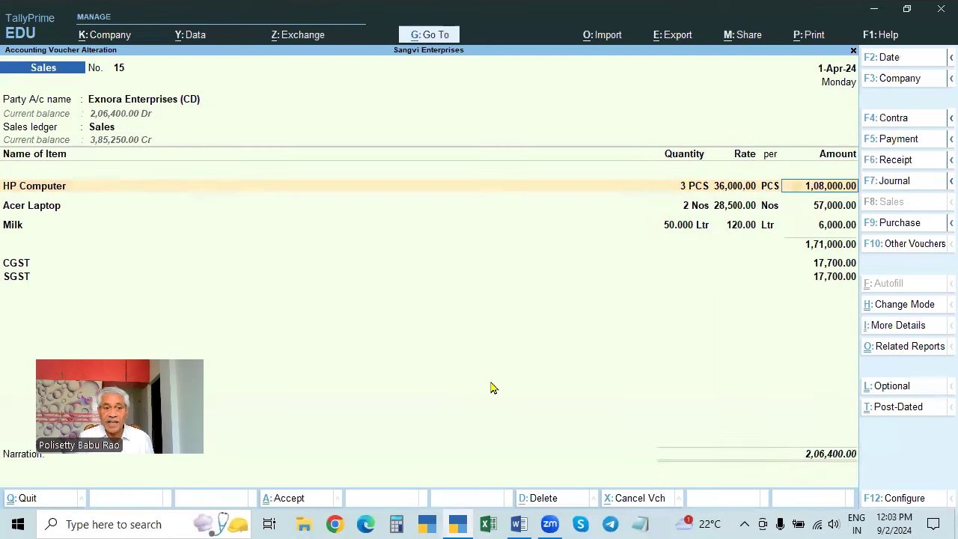
- Swap the second line to Dell Computer and back to Acer Laptop, then view detailed tax analysis
{"action": "key", "text": "shift+Tab"}
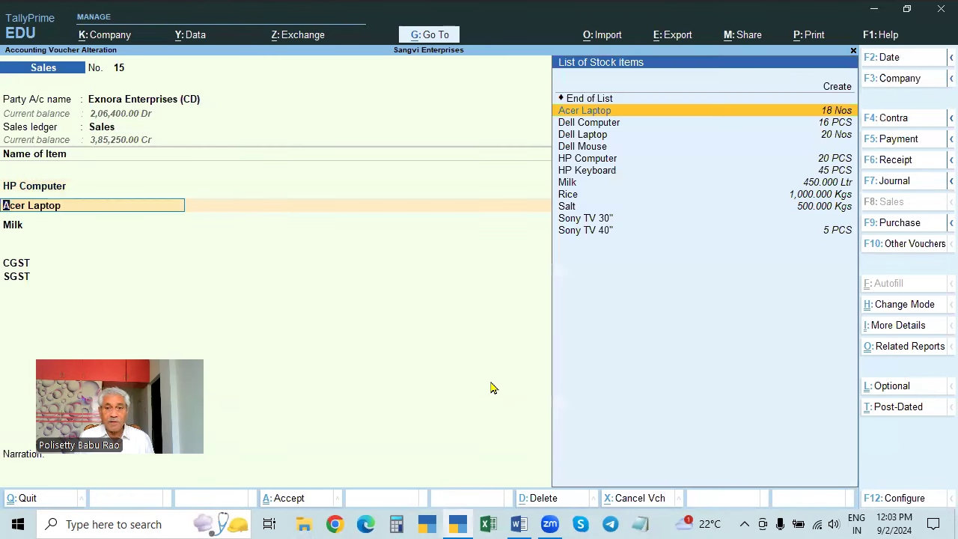
{"action": "key", "text": "Down"}
{"action": "key", "text": "Return"}
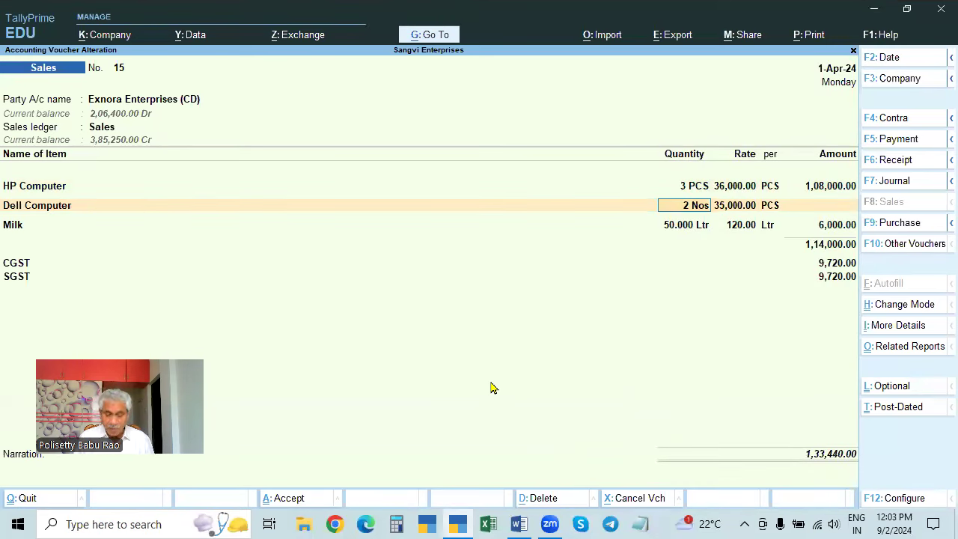
{"action": "key", "text": "shift+Tab"}
{"action": "key", "text": "Down"}
{"action": "key", "text": "Up"}
{"action": "key", "text": "Up"}
{"action": "key", "text": "Return"}
{"action": "key", "text": "Return"}
{"action": "key", "text": "Return"}
{"action": "key", "text": "Return"}
{"action": "key", "text": "Return"}
{"action": "key", "text": "Return"}
{"action": "key", "text": "Return"}
{"action": "key", "text": "Return"}
{"action": "key", "text": "Return"}
{"action": "key", "text": "Return"}
{"action": "key", "text": "Return"}
{"action": "key", "text": "Return"}
{"action": "key", "text": "Return"}
{"action": "key", "text": "Return"}
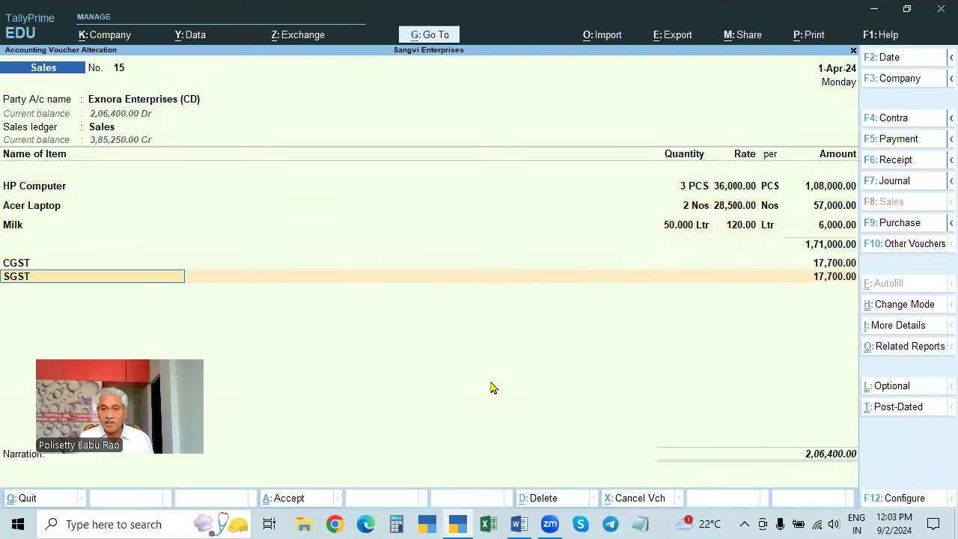
{"action": "key", "text": "Return"}
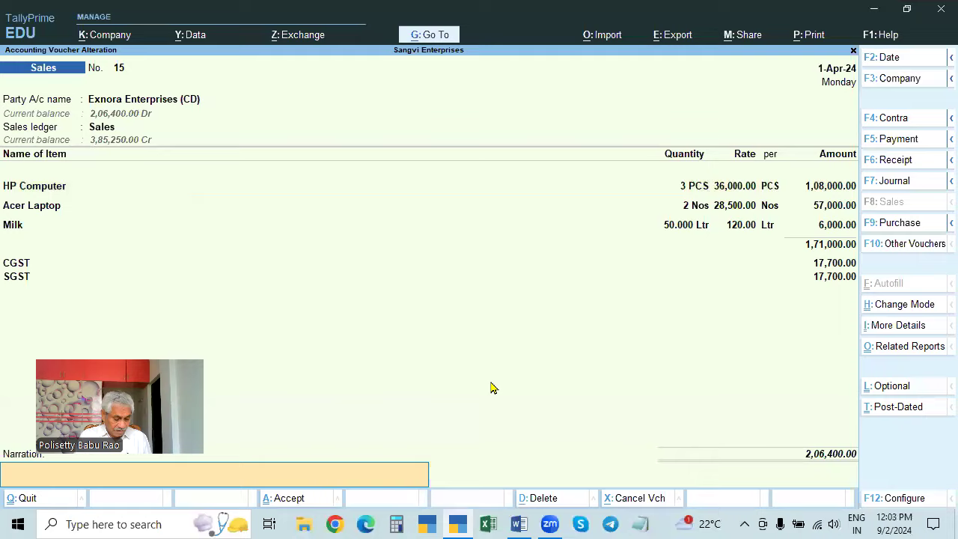
{"action": "key", "text": "ctrl+o"}
{"action": "key", "text": "alt+F5"}
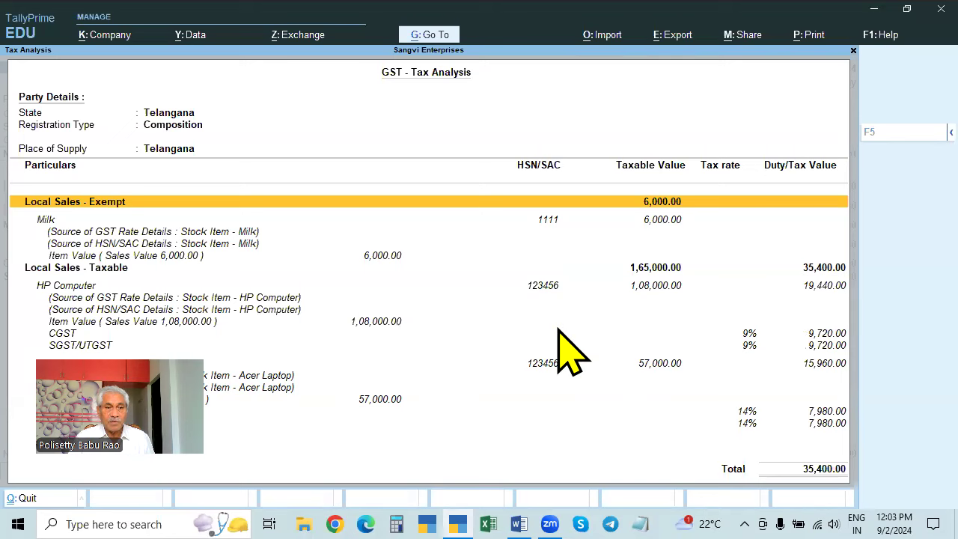
- Close the tax analysis and leave voucher 15 for a blank sales voucher No. 16
{"action": "key", "text": "Escape"}
{"action": "key", "text": "Escape"}
{"action": "key", "text": "Return"}
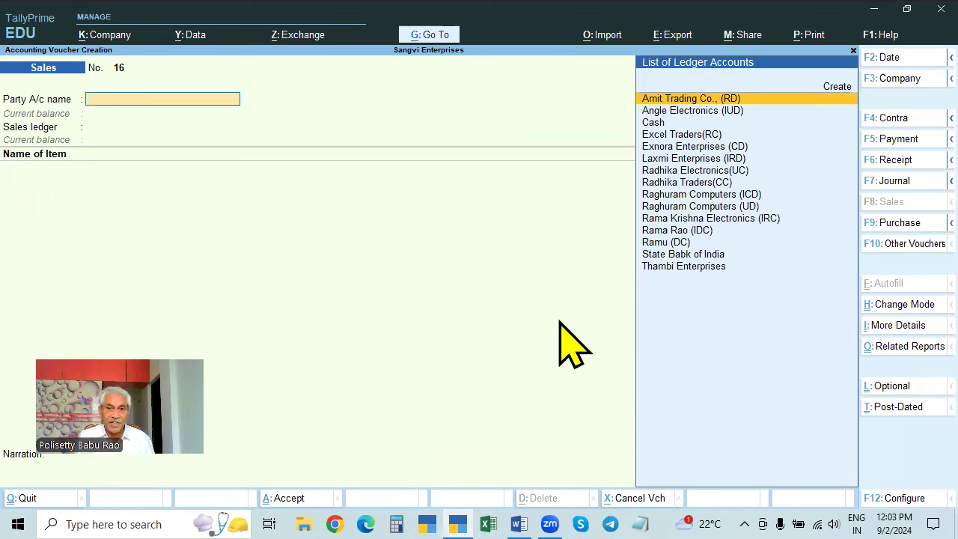
- Select Laxmi Enterprises (IRD) as the party, checking its ledger along the way
{"action": "key", "text": "Down"}
{"action": "key", "text": "Up"}
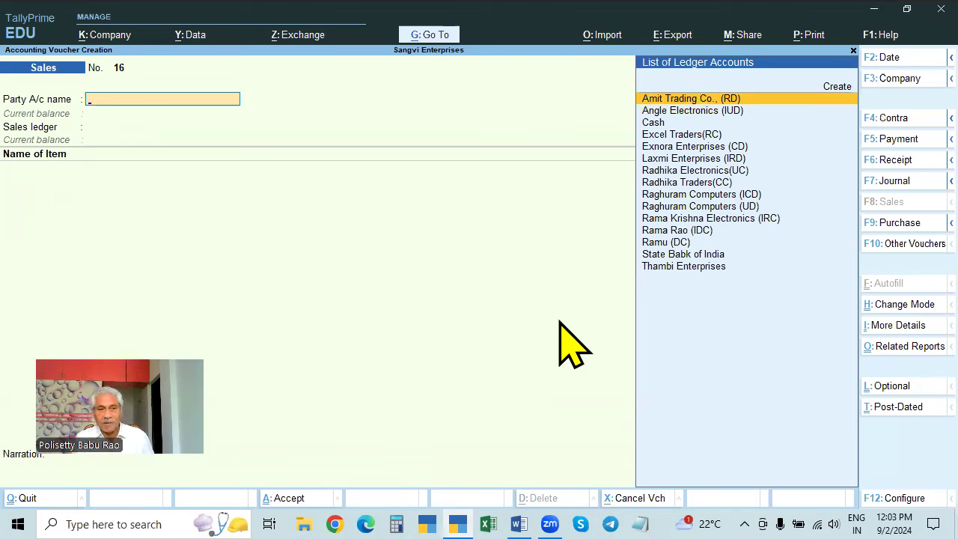
{"action": "left_click", "coordinate": [739, 160]}
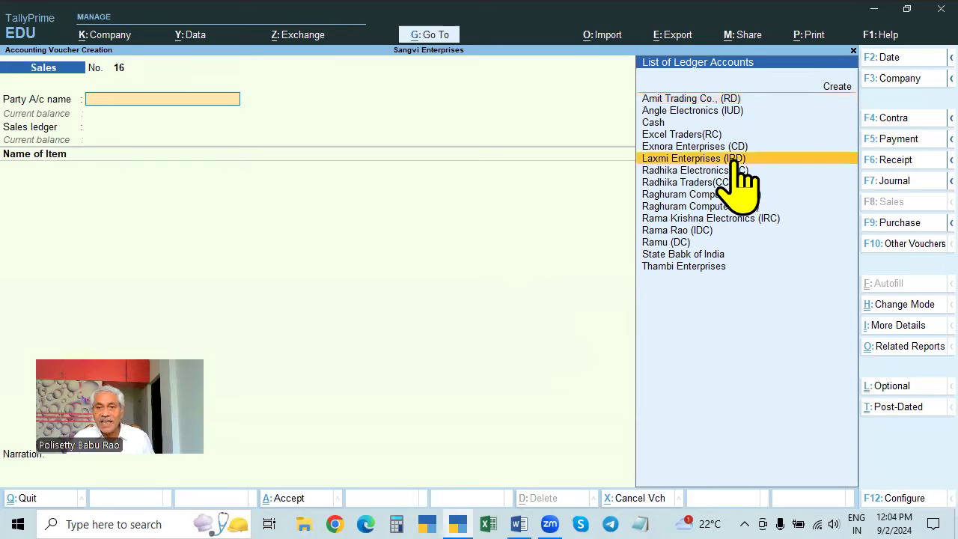
{"action": "left_click", "coordinate": [737, 161]}
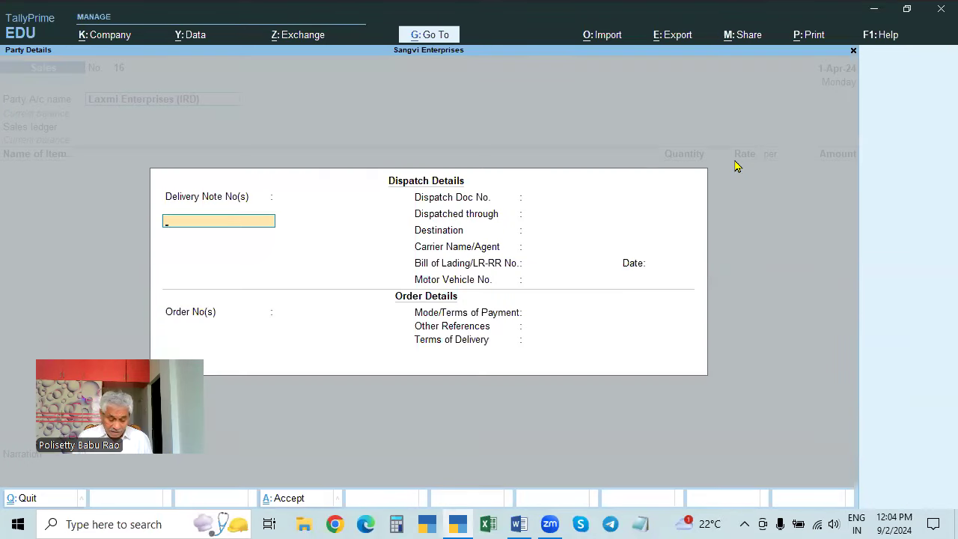
{"action": "key", "text": "Escape"}
{"action": "key", "text": "ctrl+Return"}
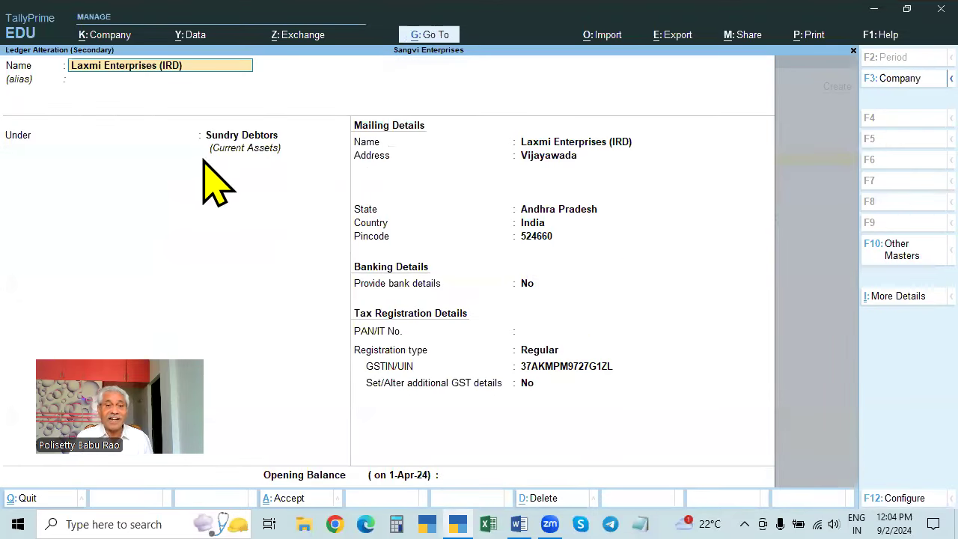
{"action": "key", "text": "BackSpace"}
{"action": "key", "text": "Escape"}
{"action": "key", "text": "Return"}
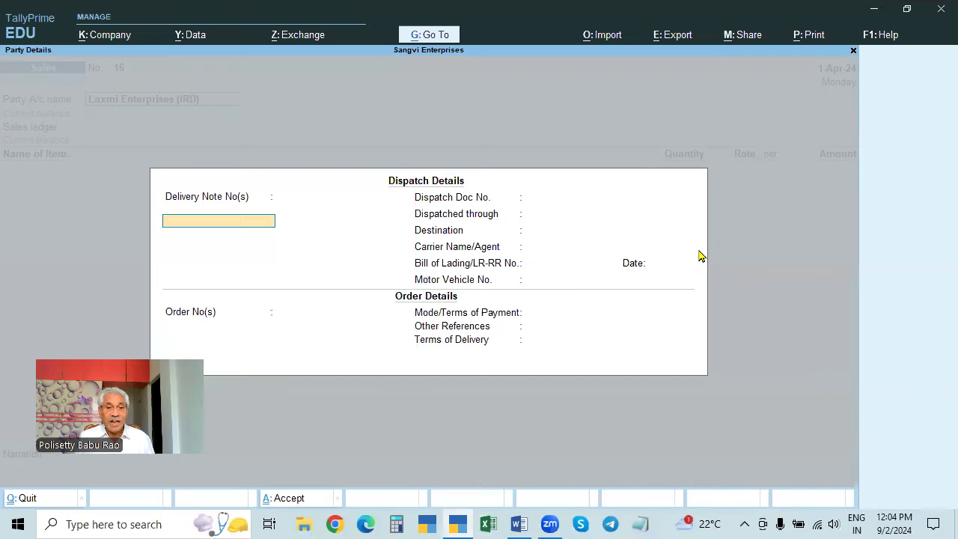
{"action": "key", "text": "Escape"}
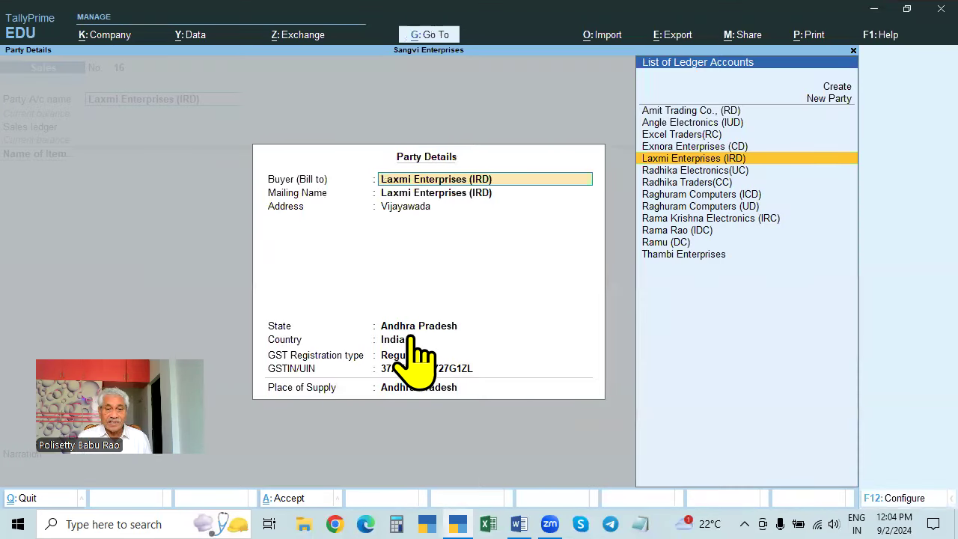
{"action": "key", "text": "ctrl+a"}
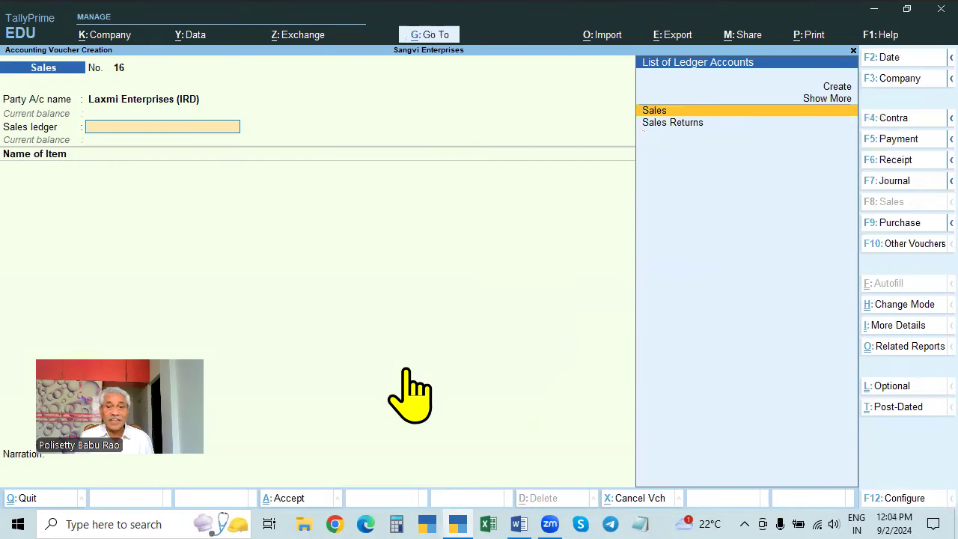
- Use the Sales ledger and add 5 HP Computers and 5 Acer Laptops
{"action": "key", "text": "Return"}
{"action": "key", "text": "Down"}
{"action": "key", "text": "Down"}
{"action": "key", "text": "Down"}
{"action": "key", "text": "Down"}
{"action": "key", "text": "Down"}
{"action": "key", "text": "Down"}
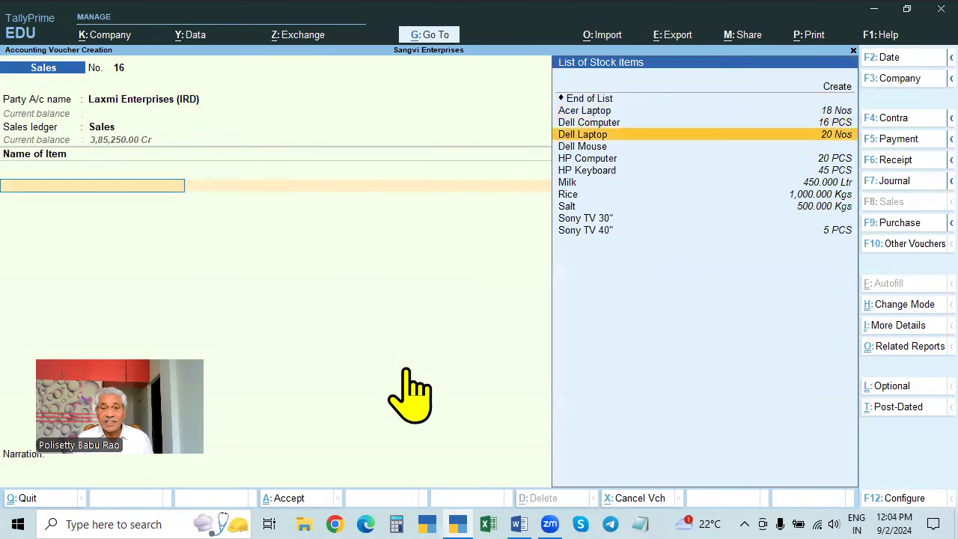
{"action": "key", "text": "Return"}
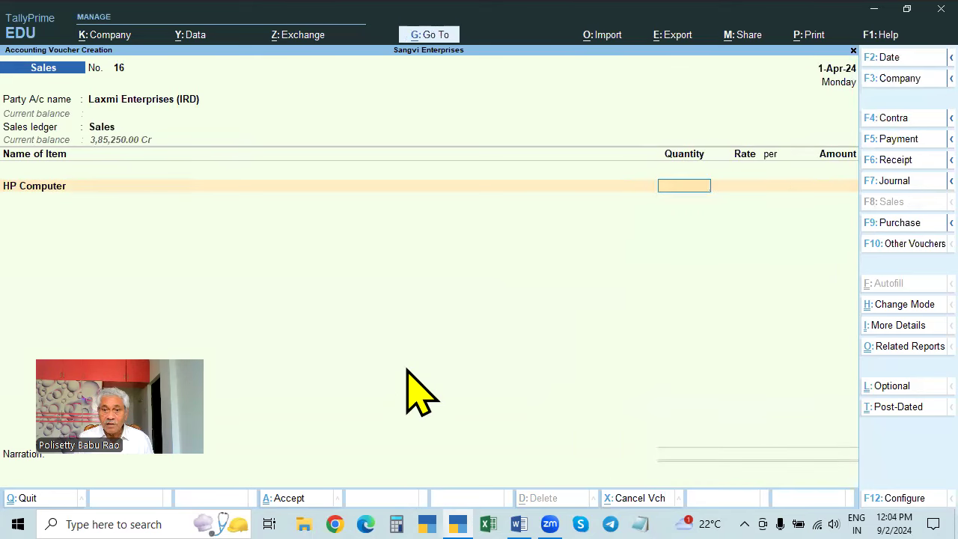
{"action": "type", "text": "5"}
{"action": "key", "text": "Return"}
{"action": "key", "text": "Return"}
{"action": "key", "text": "Return"}
{"action": "key", "text": "Return"}
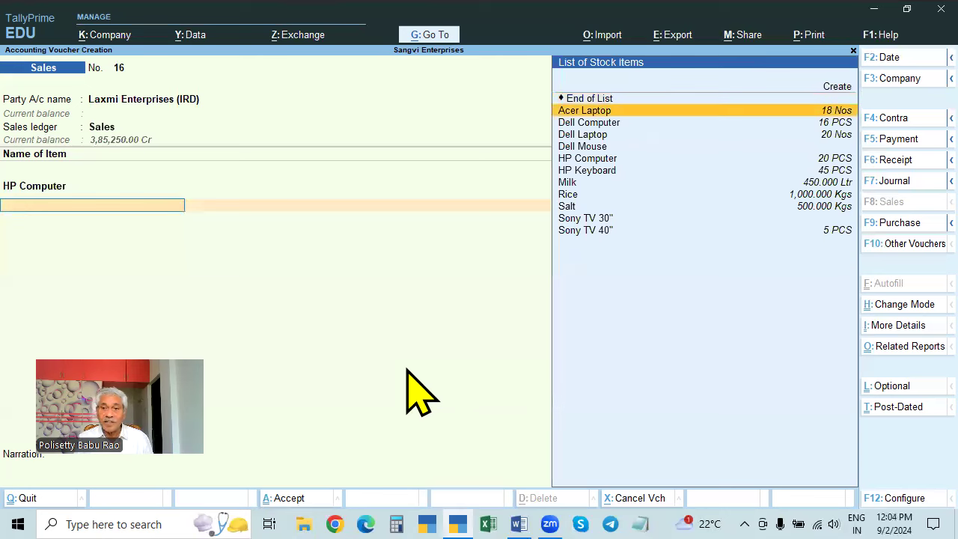
{"action": "key", "text": "Return"}
{"action": "type", "text": "5"}
{"action": "key", "text": "Return"}
{"action": "key", "text": "Return"}
{"action": "key", "text": "Return"}
{"action": "key", "text": "Return"}
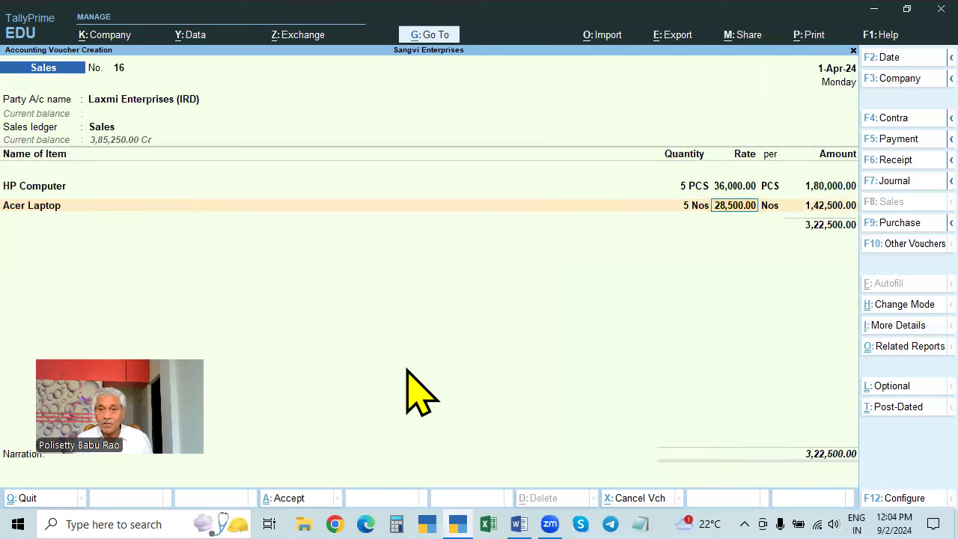
- Add the 72,300.00 IGST line, review the detailed tax analysis, and leave voucher 16
{"action": "key", "text": "Return"}
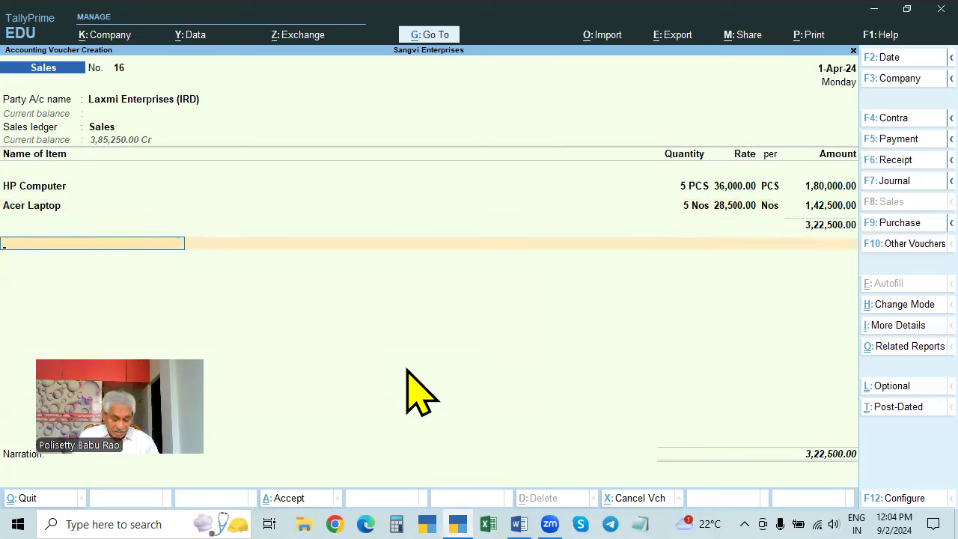
{"action": "type", "text": "IG"}
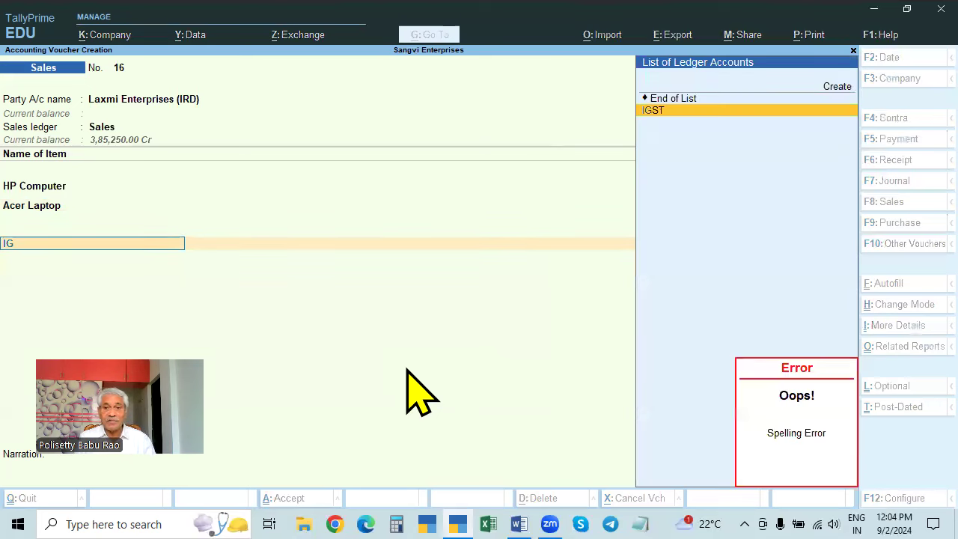
{"action": "key", "text": "Return"}
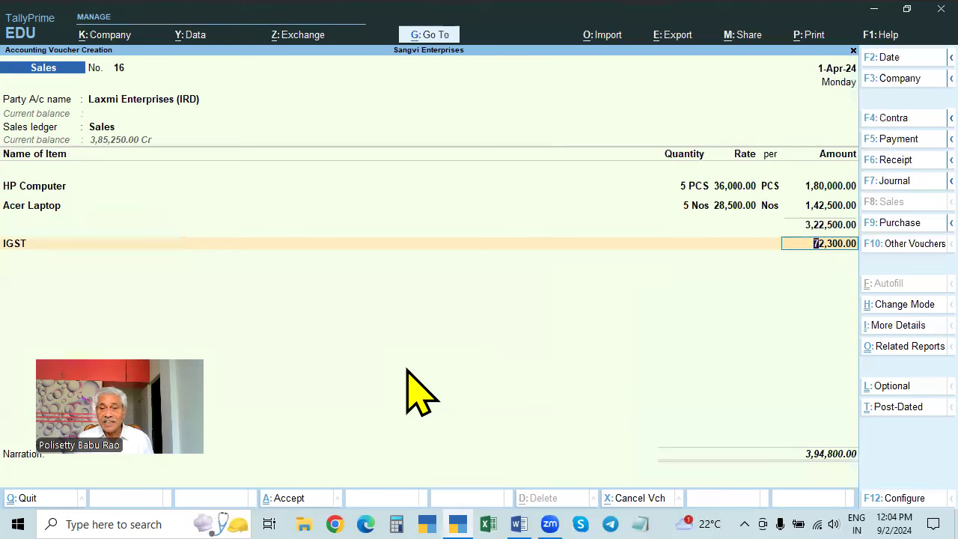
{"action": "key", "text": "Return"}
{"action": "key", "text": "Return"}
{"action": "key", "text": "alt+a"}
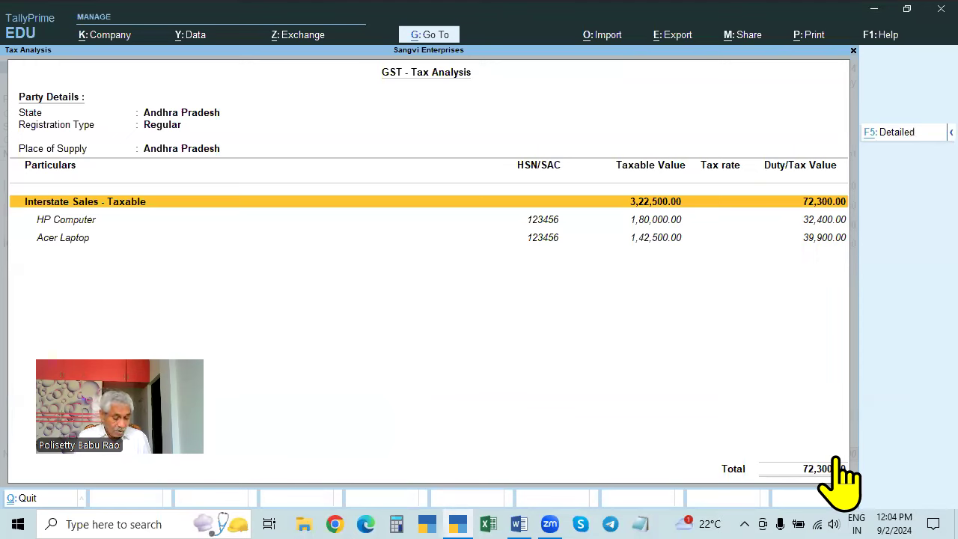
{"action": "key", "text": "alt+F5"}
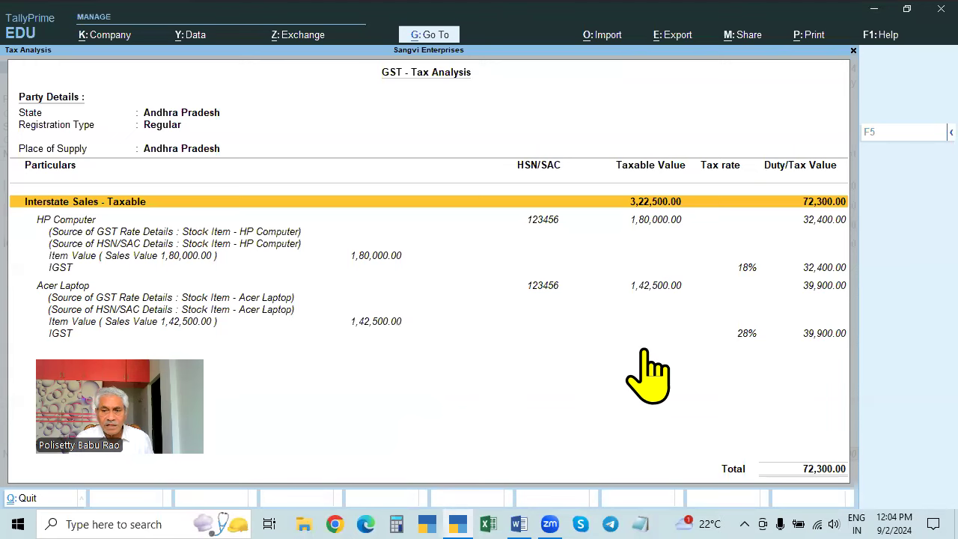
{"action": "left_click", "coordinate": [744, 337]}
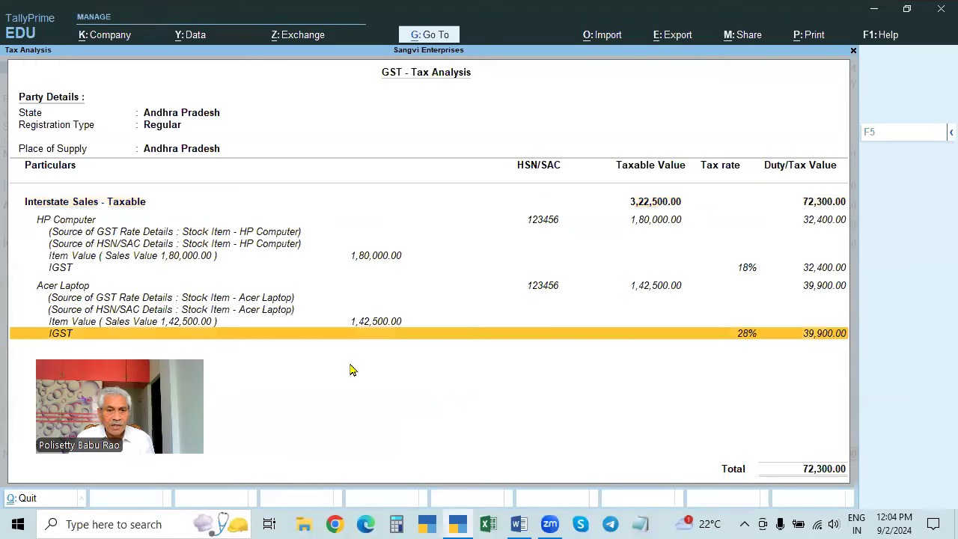
{"action": "left_click", "coordinate": [154, 332]}
{"action": "key", "text": "Escape"}
{"action": "key", "text": "Escape"}
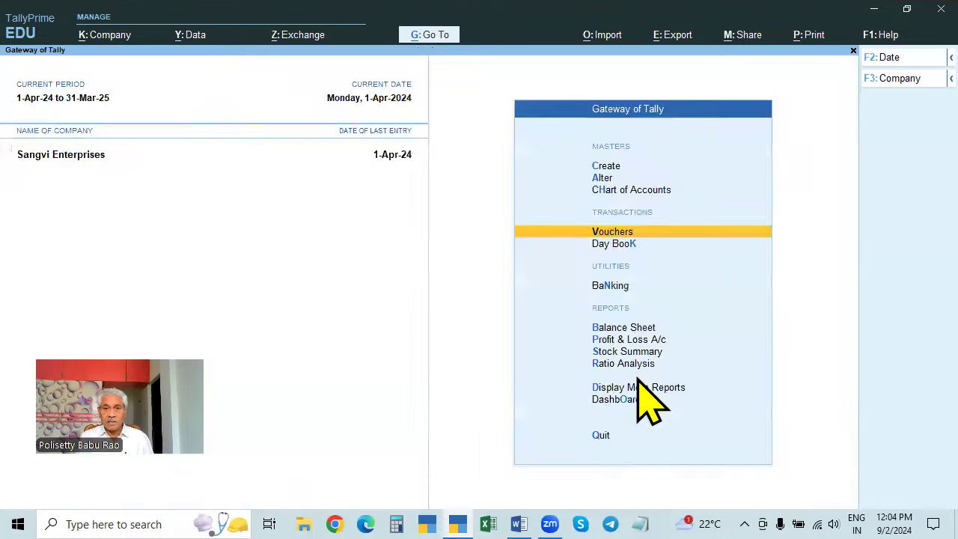
- Go to Alter Master's stock item list, briefly passing through the ledger list
{"action": "key", "text": "Escape"}
{"action": "key", "text": "n"}
{"action": "key", "text": "Up"}
{"action": "key", "text": "Up"}
{"action": "key", "text": "Return"}
{"action": "key", "text": "Down"}
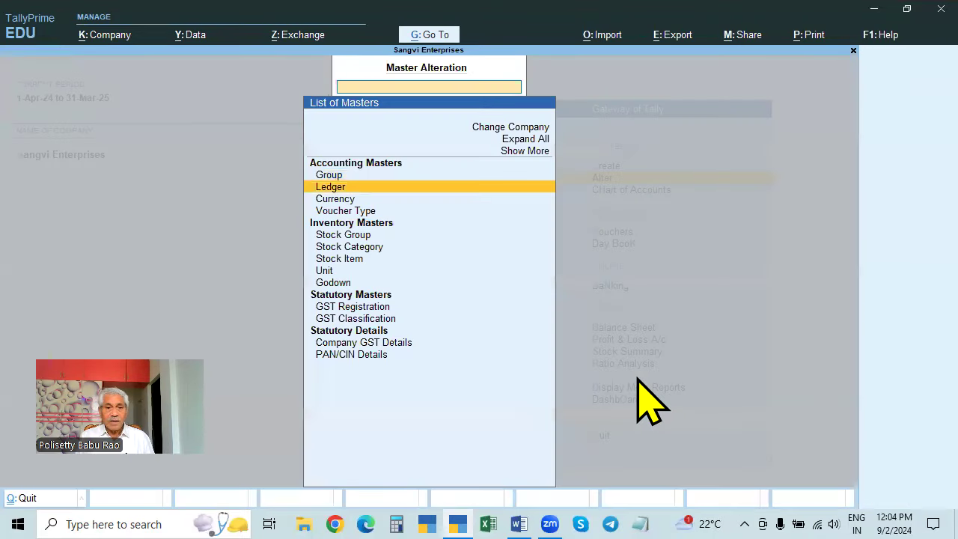
{"action": "key", "text": "Return"}
{"action": "key", "text": "Down"}
{"action": "key", "text": "Escape"}
{"action": "key", "text": "Down"}
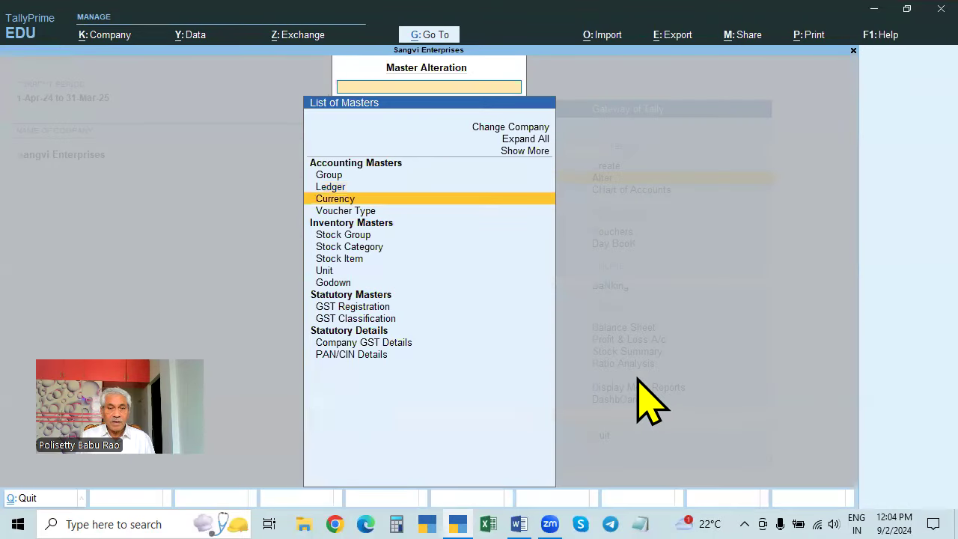
{"action": "key", "text": "Down"}
{"action": "key", "text": "Down"}
{"action": "key", "text": "Down"}
{"action": "key", "text": "Down"}
{"action": "key", "text": "Return"}
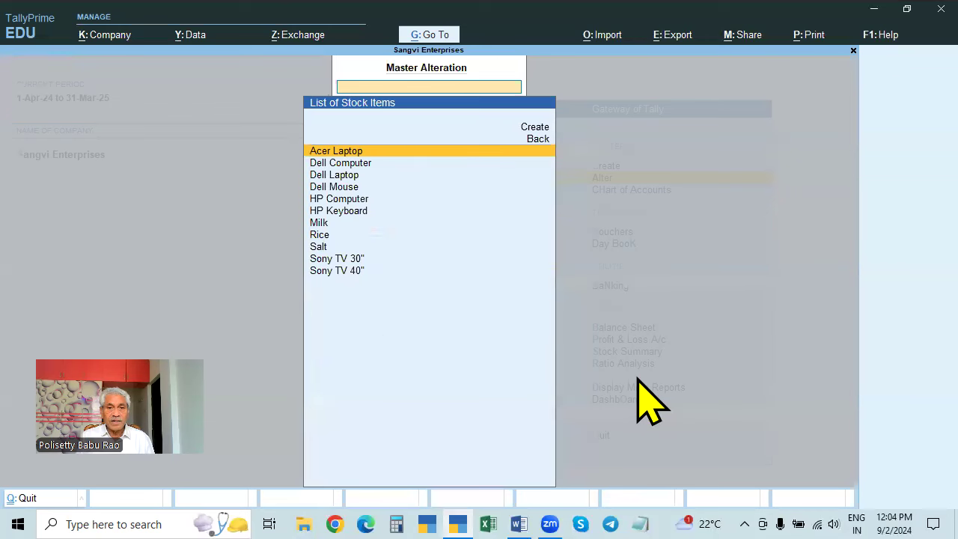
- Give Acer Laptop HSN 123456 under a new effective date of 1.5
{"action": "key", "text": "Return"}
{"action": "key", "text": "Return"}
{"action": "key", "text": "Return"}
{"action": "key", "text": "Return"}
{"action": "key", "text": "Return"}
{"action": "key", "text": "Return"}
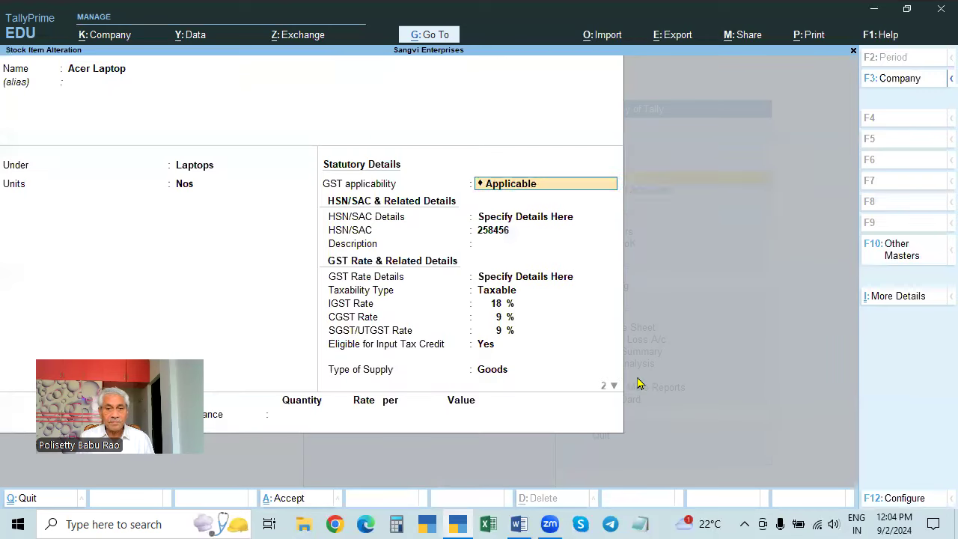
{"action": "key", "text": "Return"}
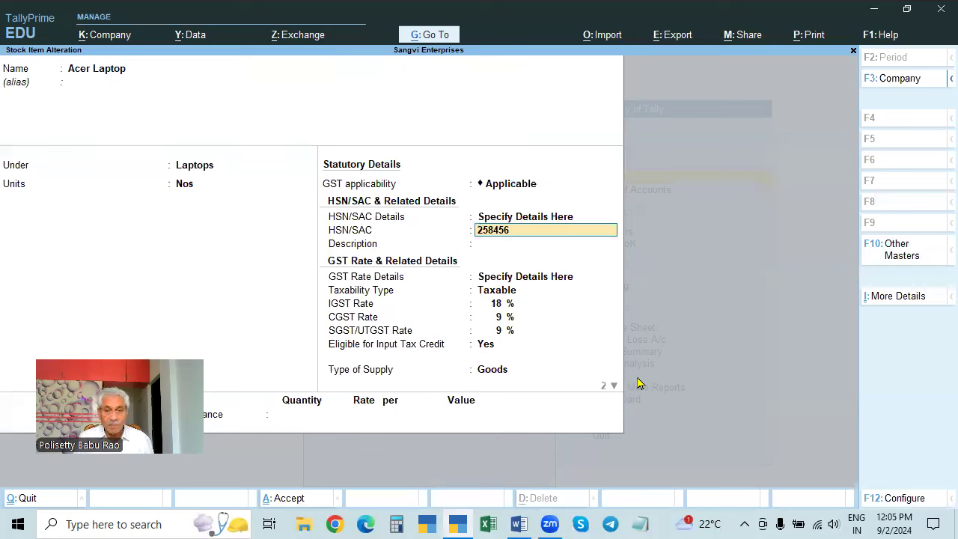
{"action": "type", "text": "123456"}
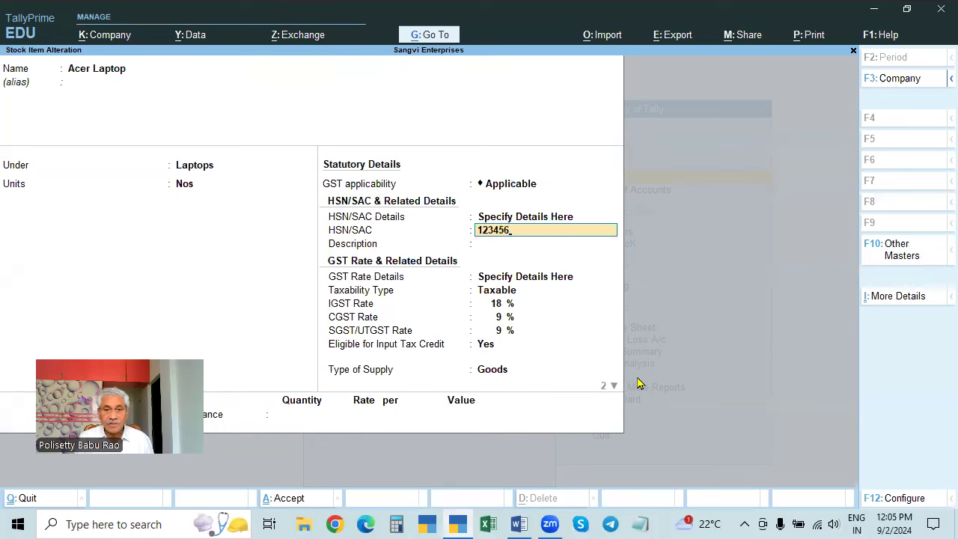
{"action": "key", "text": "Return"}
{"action": "key", "text": "Return"}
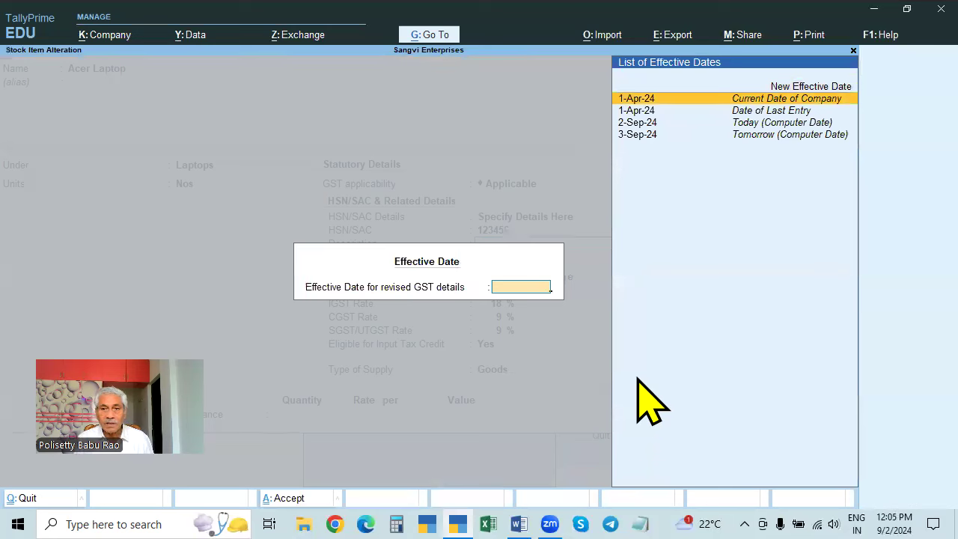
{"action": "key", "text": "Up"}
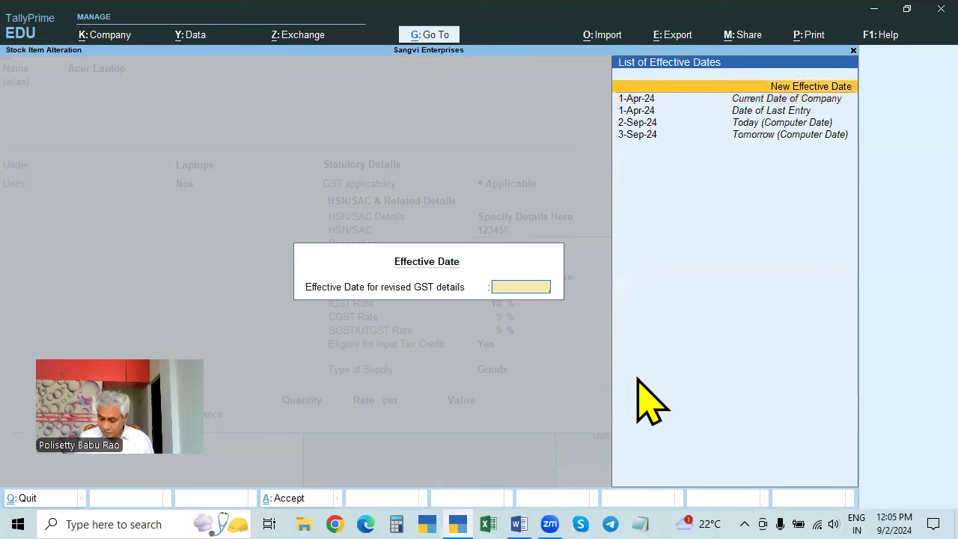
{"action": "key", "text": "Return"}
{"action": "type", "text": "1.5"}
{"action": "key", "text": "Return"}
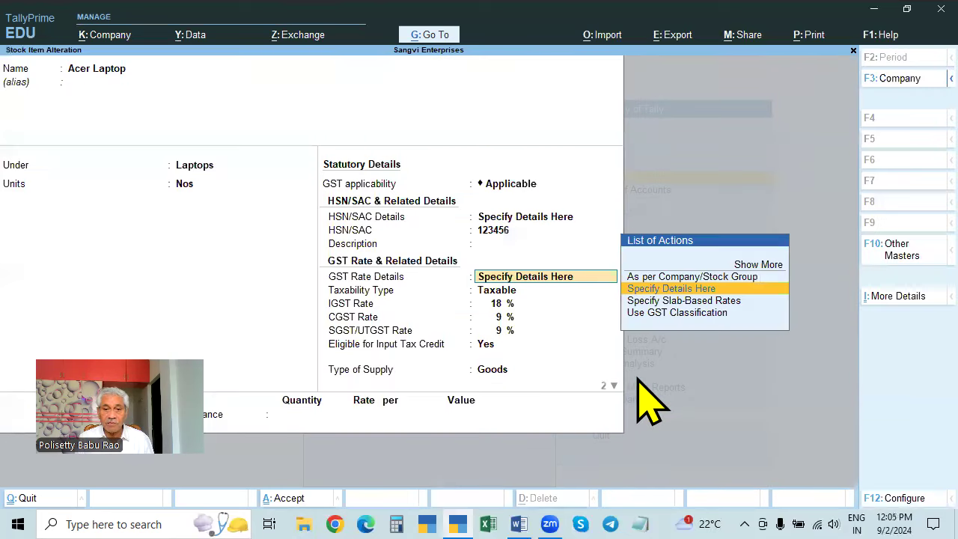
- Accept Acer Laptop's 18% IGST (9% CGST/SGST) rates and return to Gateway of Tally
{"action": "key", "text": "Return"}
{"action": "key", "text": "Return"}
{"action": "key", "text": "Return"}
{"action": "key", "text": "Return"}
{"action": "key", "text": "Return"}
{"action": "key", "text": "Return"}
{"action": "key", "text": "Return"}
{"action": "key", "text": "Return"}
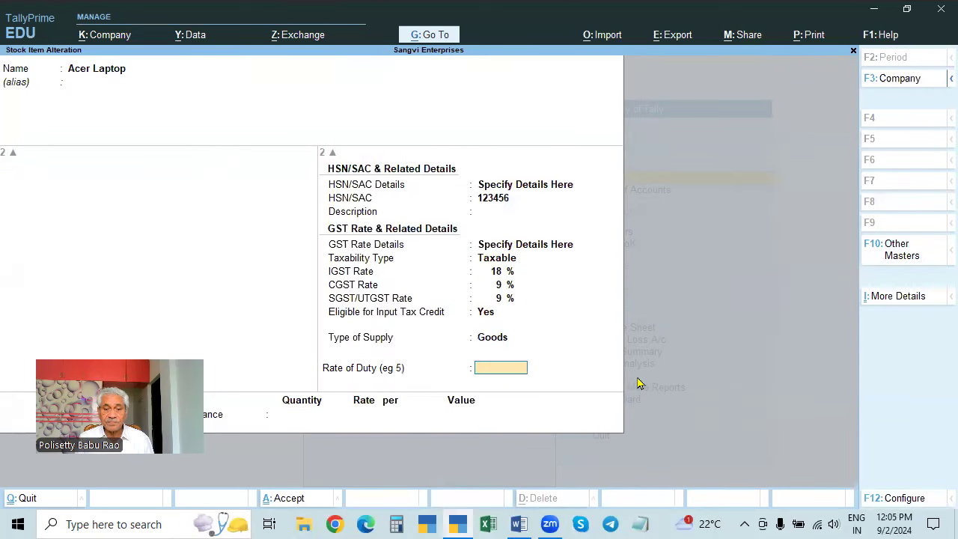
{"action": "key", "text": "Return"}
{"action": "key", "text": "Return"}
{"action": "key", "text": "Return"}
{"action": "key", "text": "Return"}
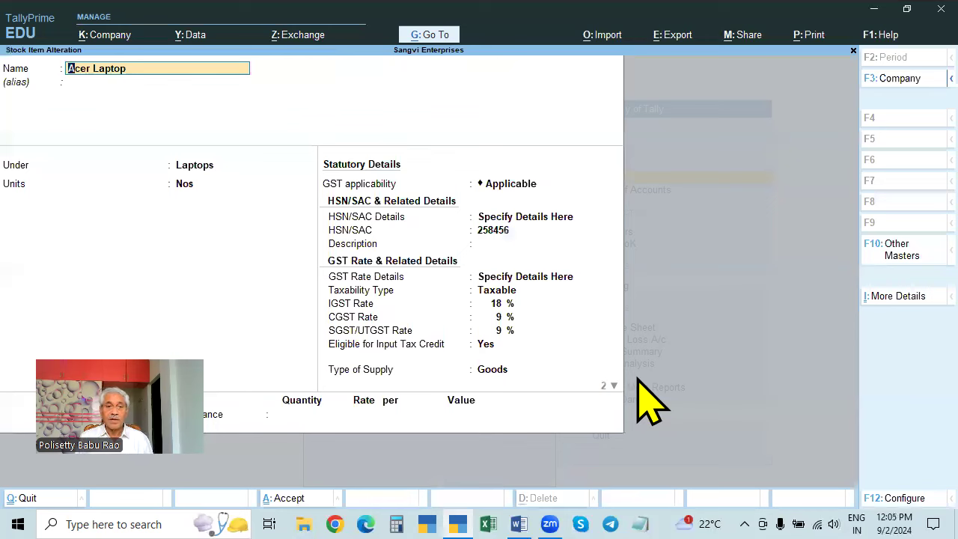
{"action": "key", "text": "Return"}
{"action": "key", "text": "Return"}
{"action": "key", "text": "Return"}
{"action": "key", "text": "Return"}
{"action": "key", "text": "Return"}
{"action": "key", "text": "Return"}
{"action": "key", "text": "Return"}
{"action": "key", "text": "Return"}
{"action": "key", "text": "Return"}
{"action": "key", "text": "BackSpace"}
{"action": "key", "text": "Escape"}
{"action": "key", "text": "Escape"}
{"action": "key", "text": "Escape"}
{"action": "key", "text": "Escape"}
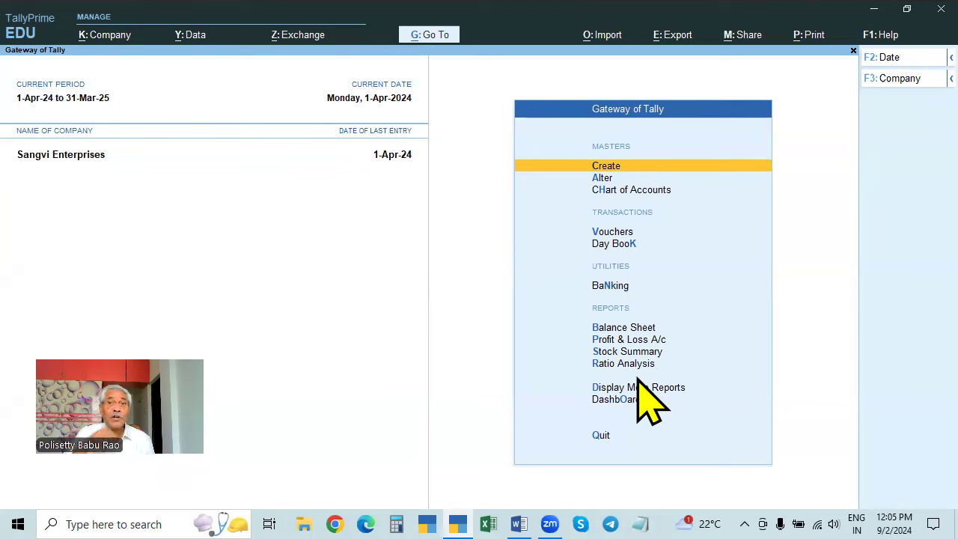
- Start a sales voucher for Laxmi Enterprises (IRD), accepting default dispatch, party details and the Sales ledger
{"action": "key", "text": "Down"}
{"action": "key", "text": "Down"}
{"action": "key", "text": "Down"}
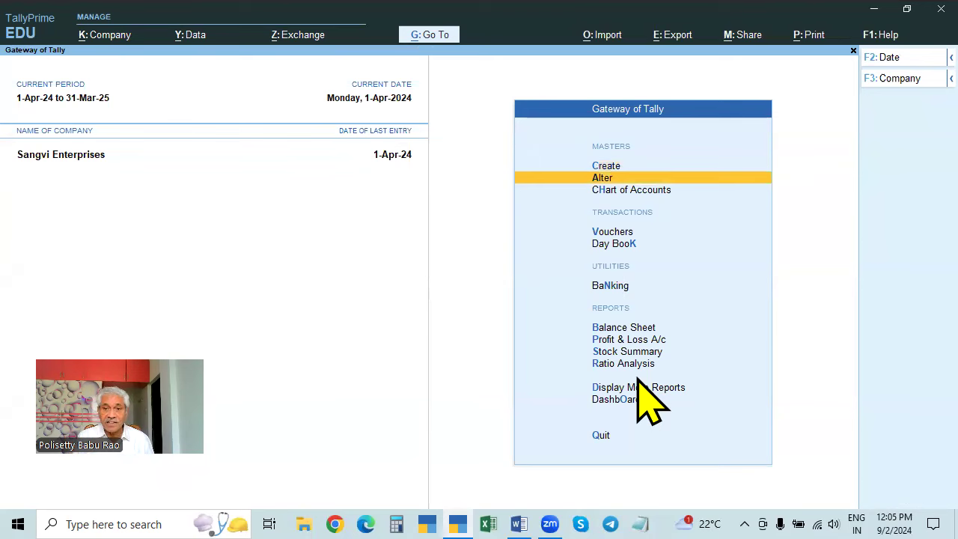
{"action": "key", "text": "Return"}
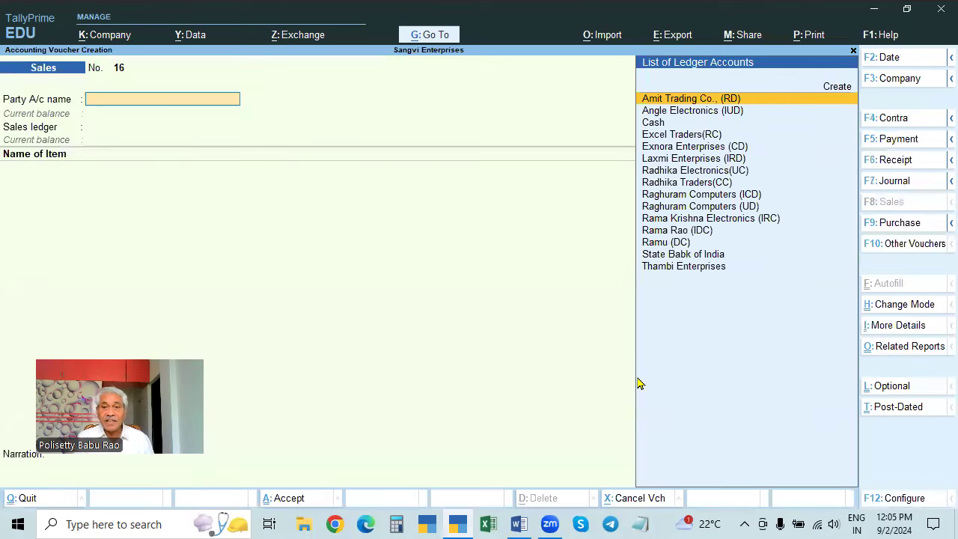
{"action": "key", "text": "Down"}
{"action": "key", "text": "Down"}
{"action": "key", "text": "Down"}
{"action": "key", "text": "Down"}
{"action": "key", "text": "Down"}
{"action": "key", "text": "Return"}
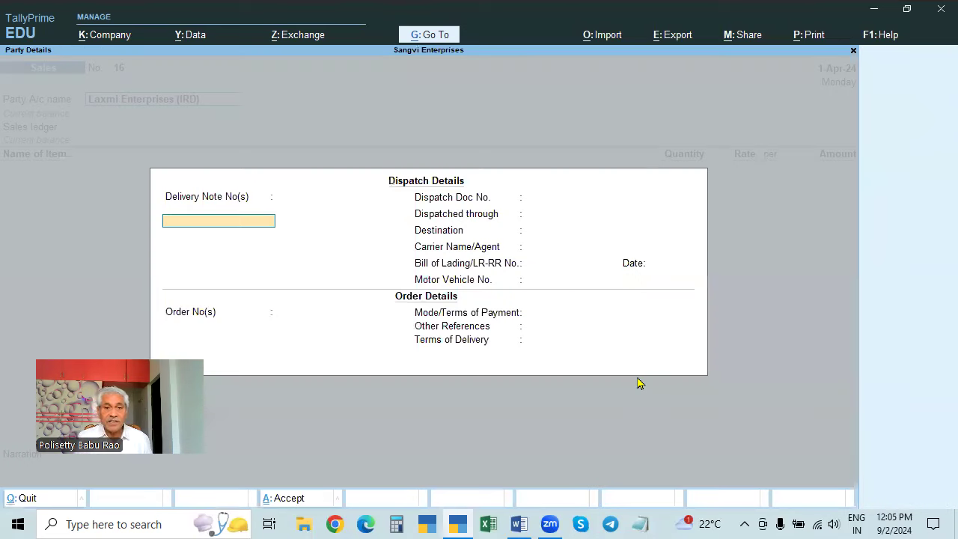
{"action": "key", "text": "ctrl+a"}
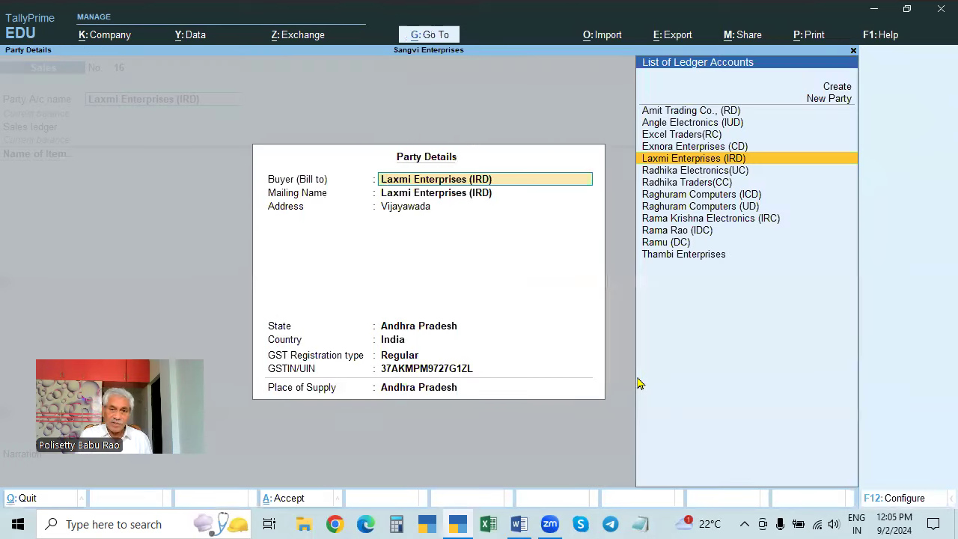
{"action": "key", "text": "ctrl+a"}
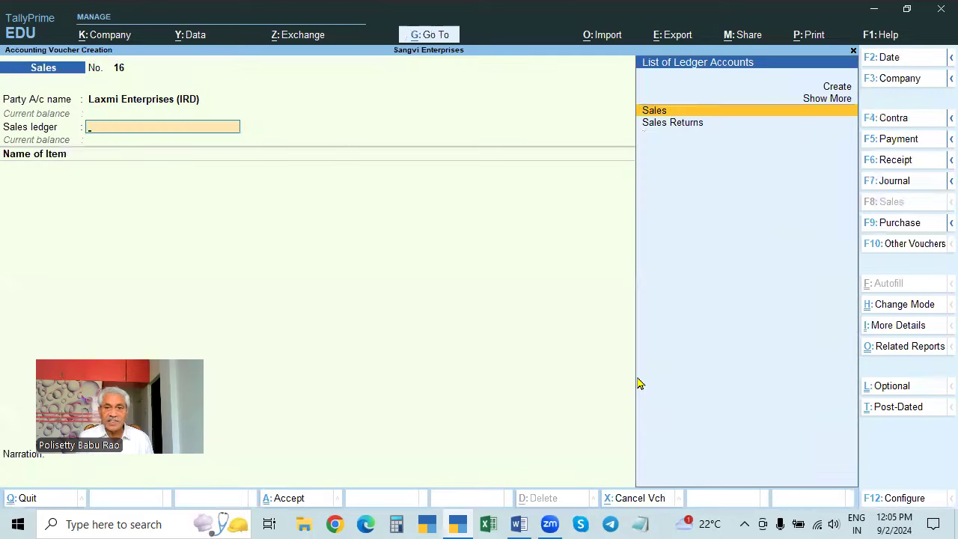
{"action": "key", "text": "Return"}
- Bill 2 Acer Laptops at 28,500 with an IGST line of 15,960, then view the tax analysis
{"action": "key", "text": "Down"}
{"action": "key", "text": "Down"}
{"action": "key", "text": "Up"}
{"action": "key", "text": "Return"}
{"action": "type", "text": "2"}
{"action": "key", "text": "Return"}
{"action": "key", "text": "Return"}
{"action": "key", "text": "Return"}
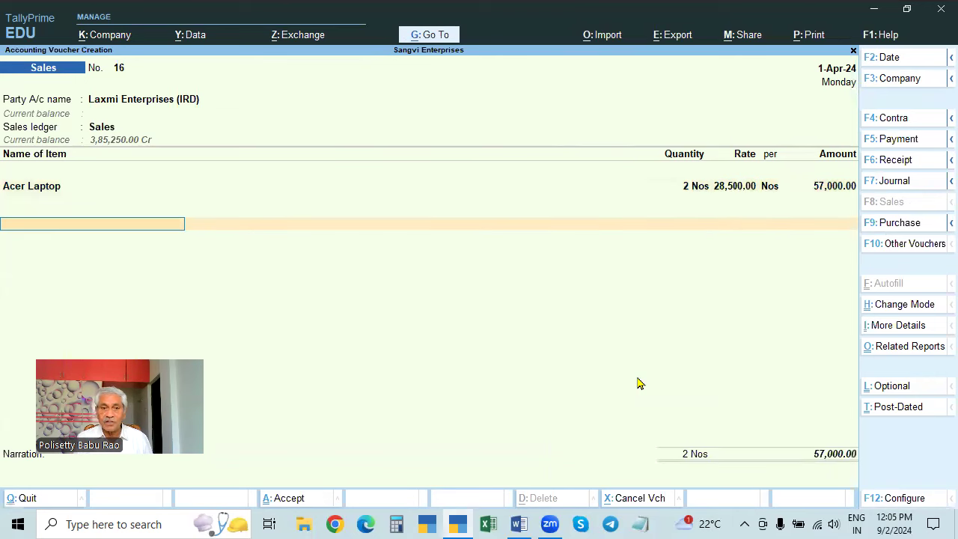
{"action": "key", "text": "Return"}
{"action": "type", "text": "IGST"}
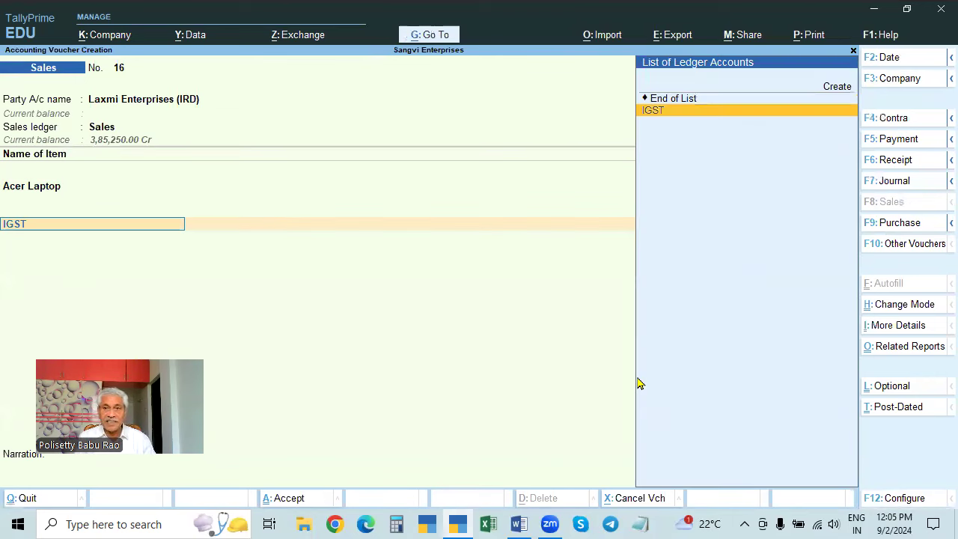
{"action": "key", "text": "Return"}
{"action": "key", "text": "Return"}
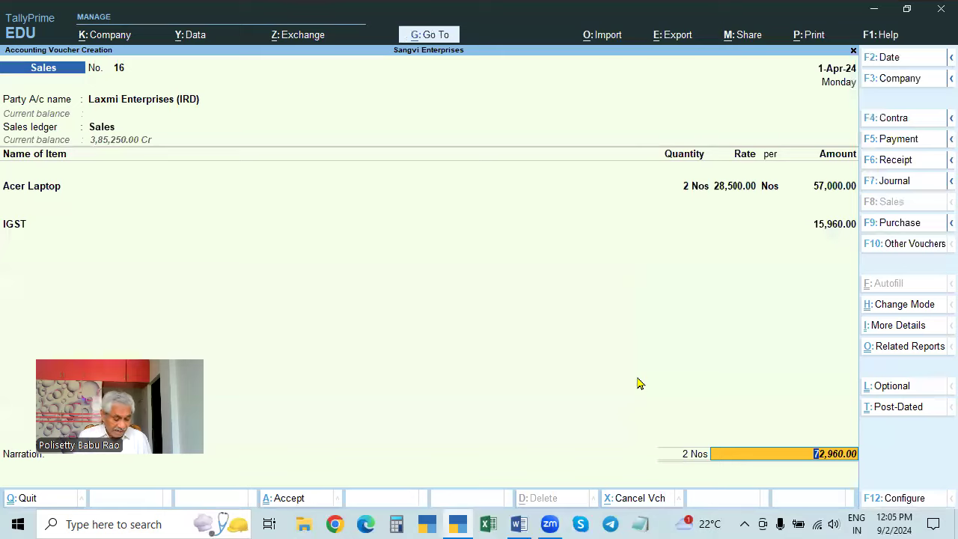
{"action": "key", "text": "ctrl+o"}
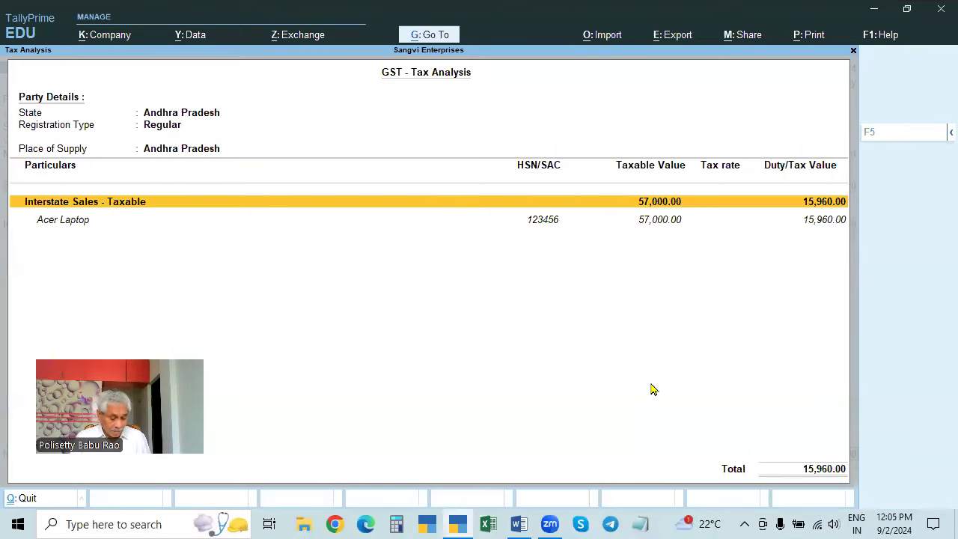
- Check the detailed breakdown: Acer Laptop IGST at 28%, 15,960 on 57,000, then exit the voucher
{"action": "key", "text": "alt+f5"}
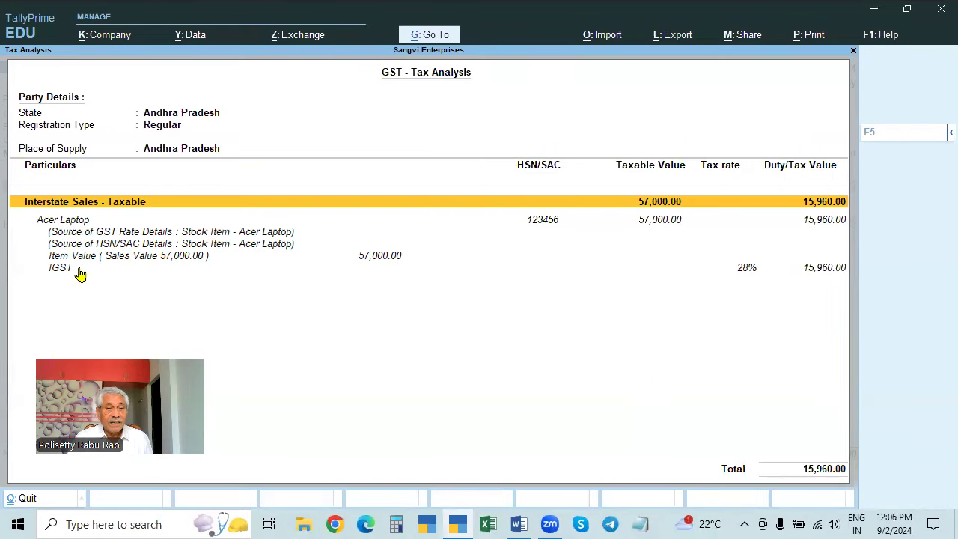
{"action": "left_click", "coordinate": [743, 273]}
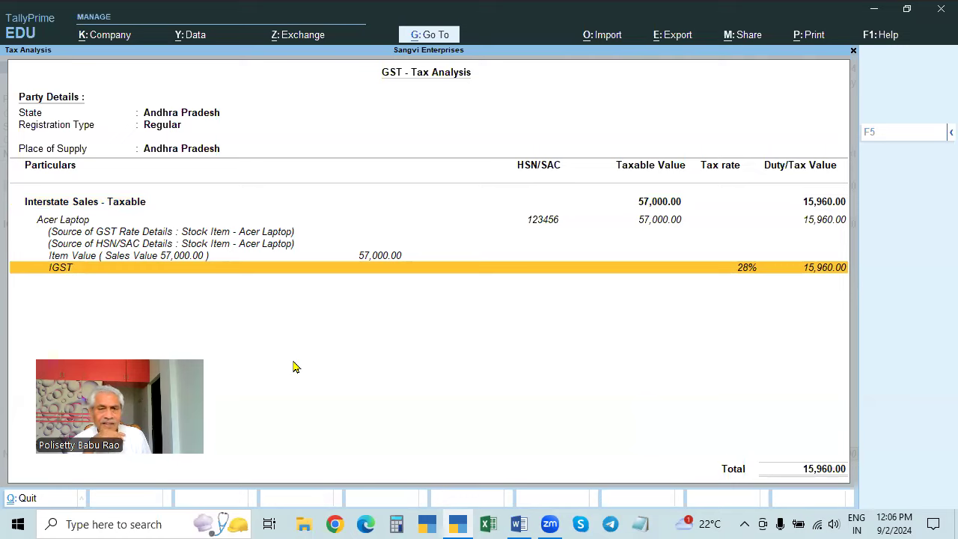
{"action": "key", "text": "Escape"}
{"action": "key", "text": "Escape"}
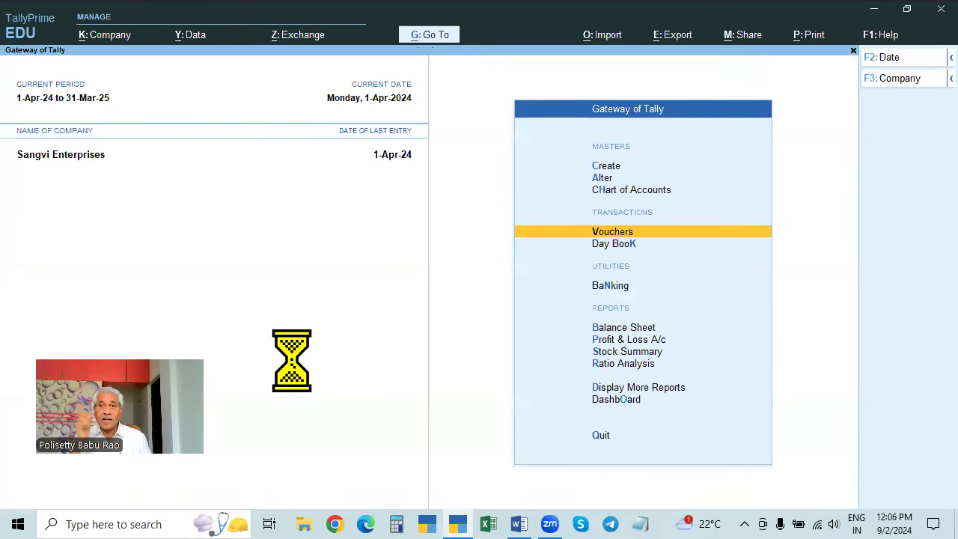
- Start a sales voucher for Raghuram Computers (ICD) with default dispatch and party details and the Sales ledger
{"action": "left_click", "coordinate": [637, 236]}
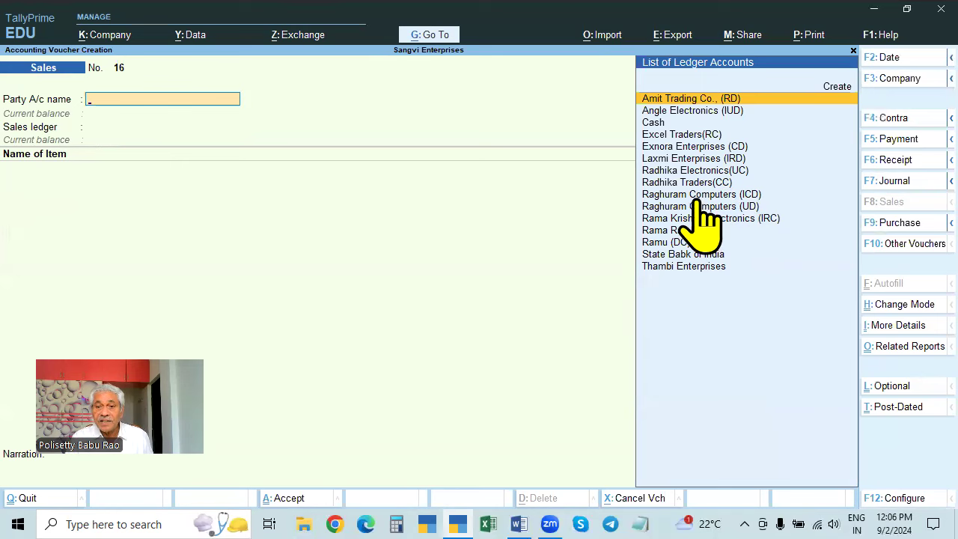
{"action": "left_click", "coordinate": [751, 197]}
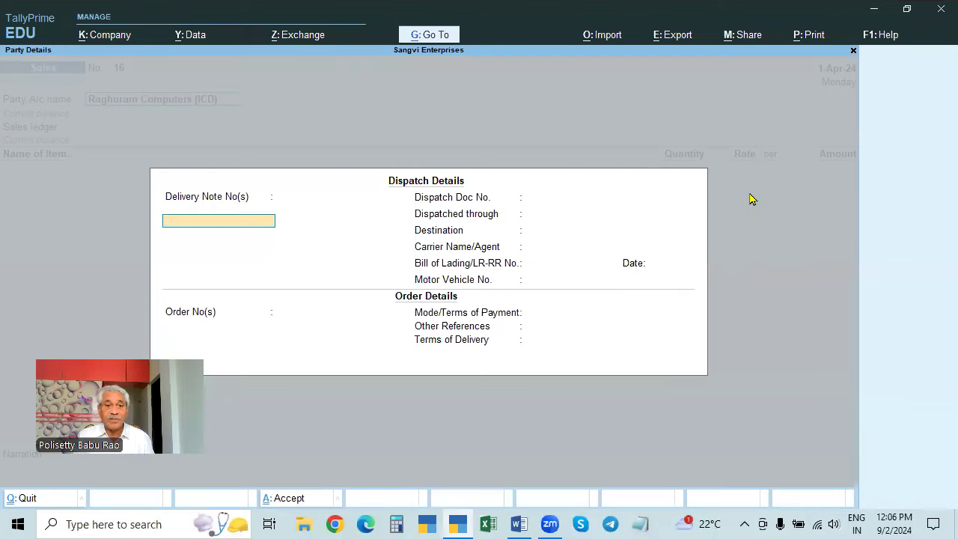
{"action": "key", "text": "ctrl+a"}
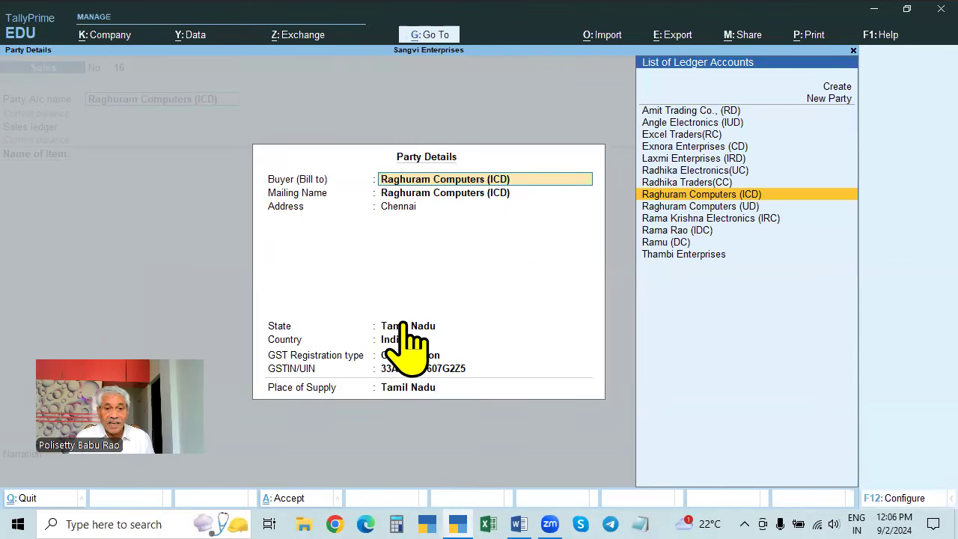
{"action": "key", "text": "ctrl+a"}
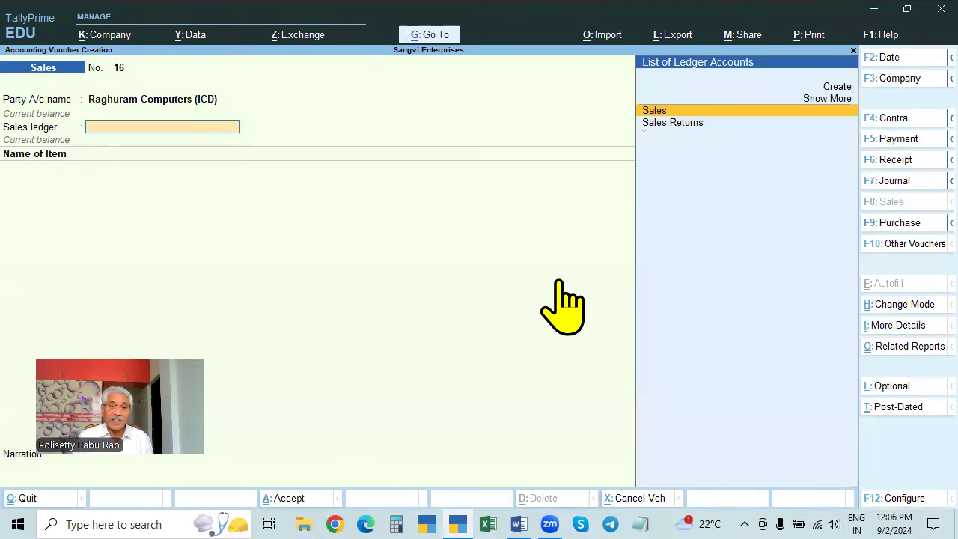
{"action": "key", "text": "Return"}
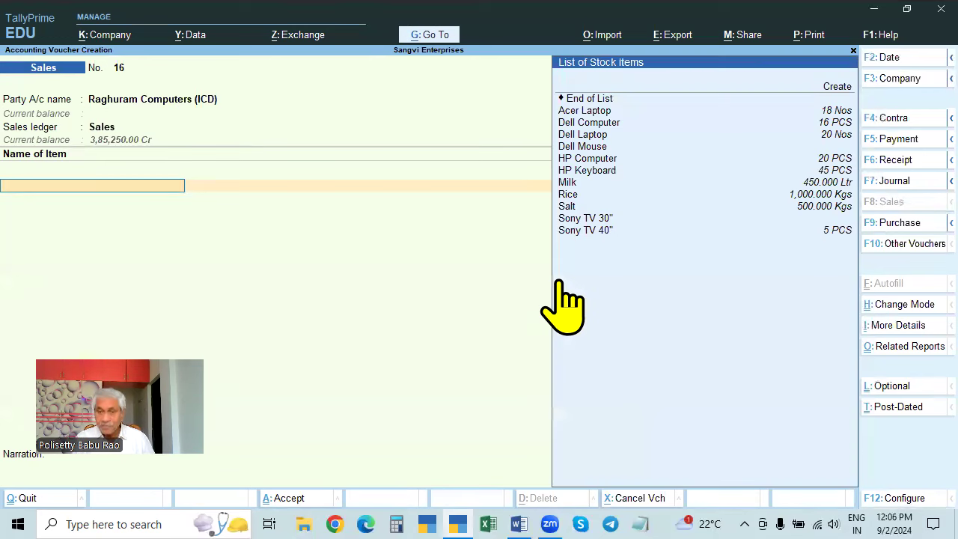
- Add 5 Dell Laptops at 39,000 after checking the item's stock and purchase prices
{"action": "key", "text": "Down"}
{"action": "key", "text": "Down"}
{"action": "key", "text": "Down"}
{"action": "key", "text": "Down"}
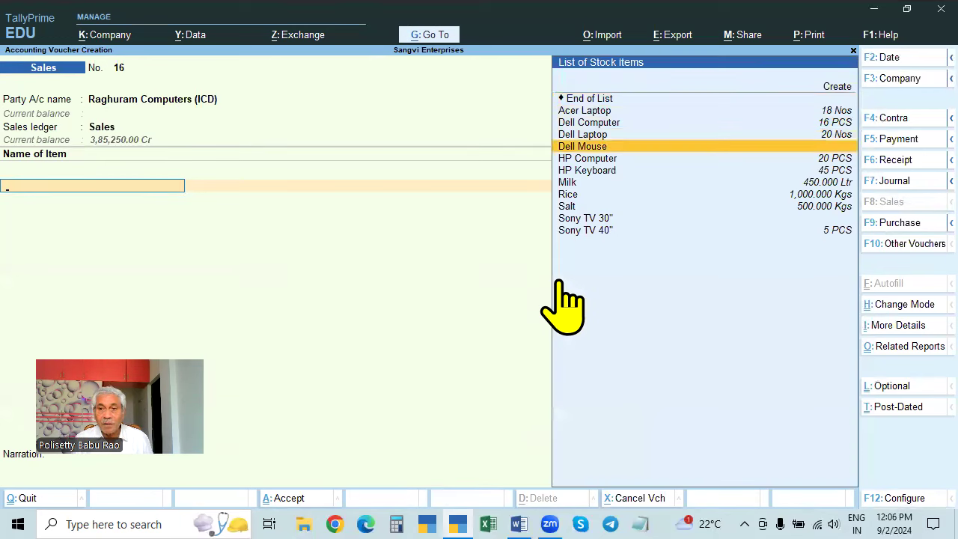
{"action": "key", "text": "Up"}
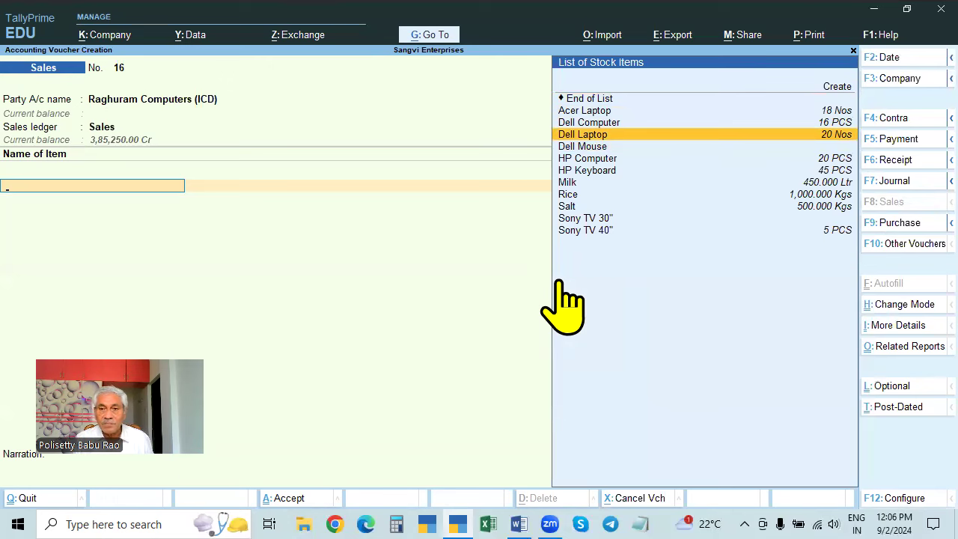
{"action": "key", "text": "Return"}
{"action": "type", "text": "5"}
{"action": "key", "text": "Return"}
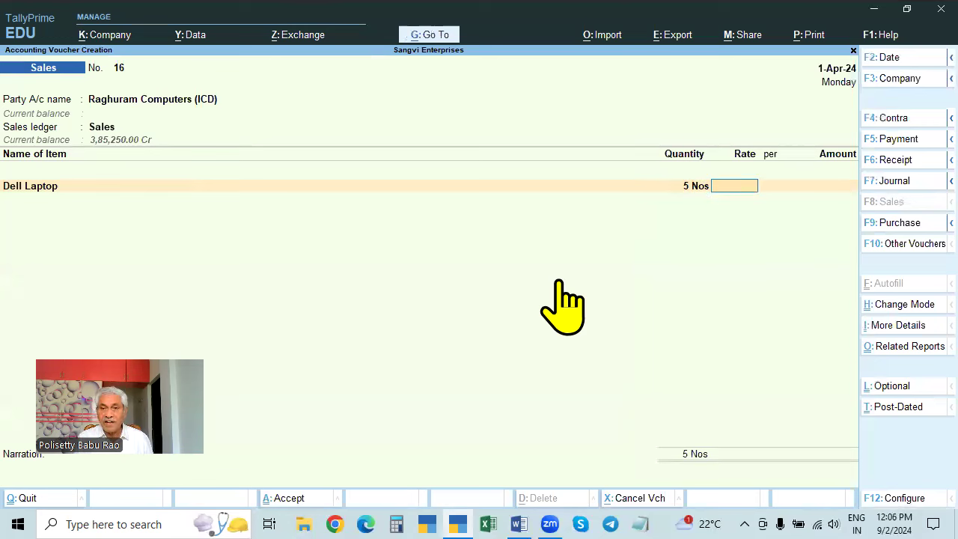
{"action": "key", "text": "alt+s"}
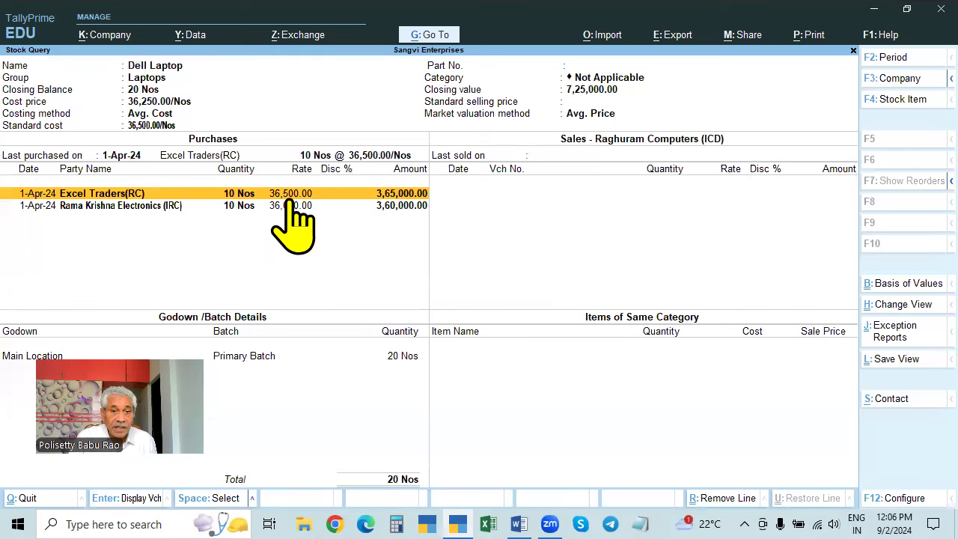
{"action": "key", "text": "Escape"}
{"action": "type", "text": "39000"}
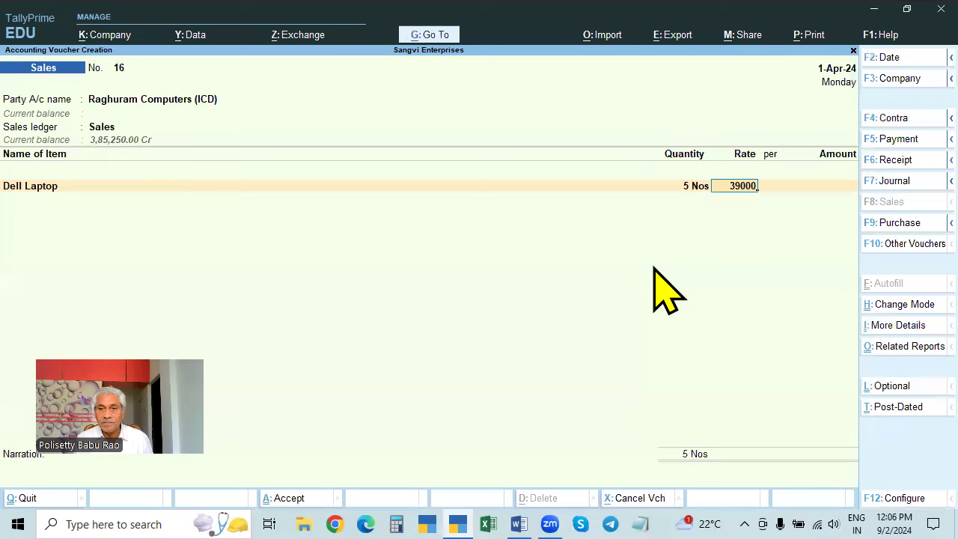
{"action": "key", "text": "Return"}
{"action": "key", "text": "Return"}
{"action": "key", "text": "Return"}
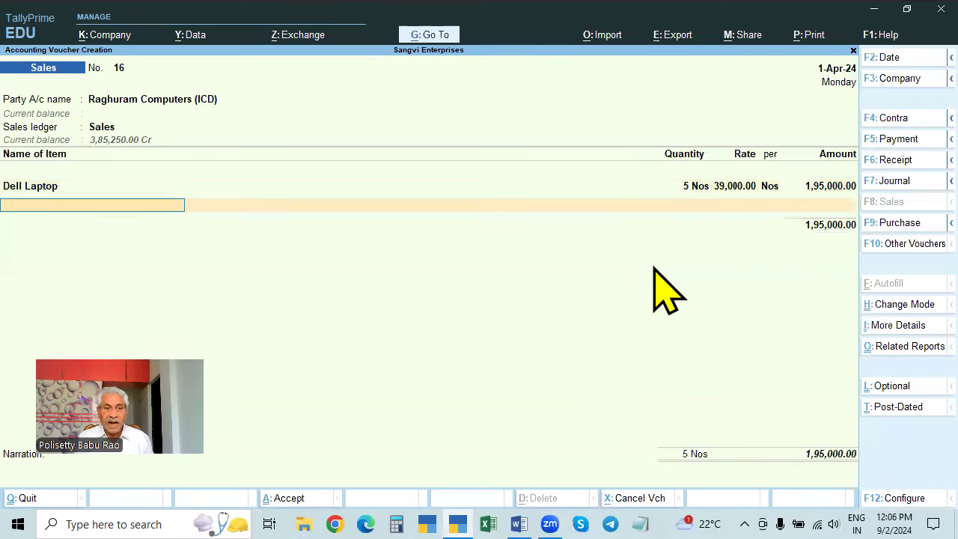
- Add 2 Sony TV 40" at 51,000 after checking its stock details
{"action": "key", "text": "Down"}
{"action": "key", "text": "Down"}
{"action": "key", "text": "Down"}
{"action": "key", "text": "Down"}
{"action": "key", "text": "Down"}
{"action": "key", "text": "Down"}
{"action": "key", "text": "Down"}
{"action": "key", "text": "Down"}
{"action": "key", "text": "Down"}
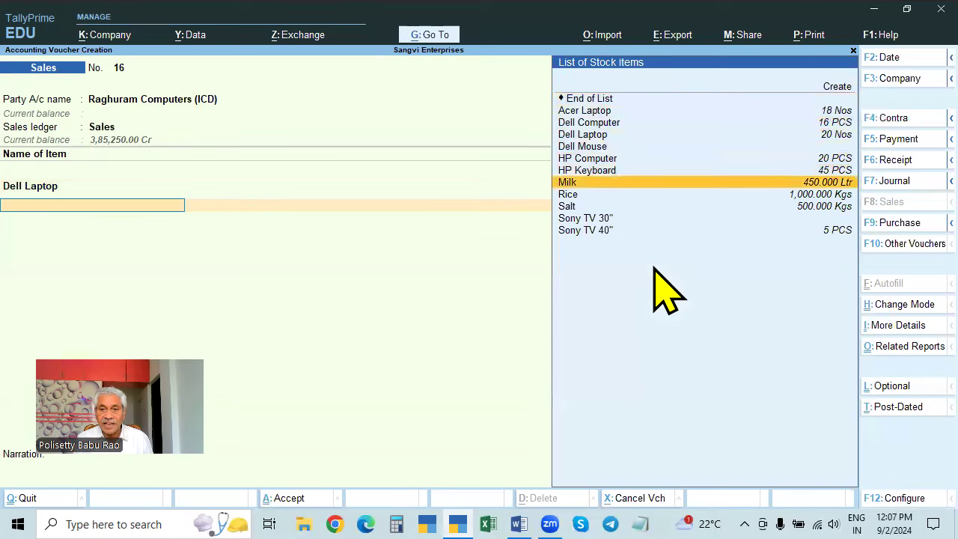
{"action": "key", "text": "Down"}
{"action": "key", "text": "Down"}
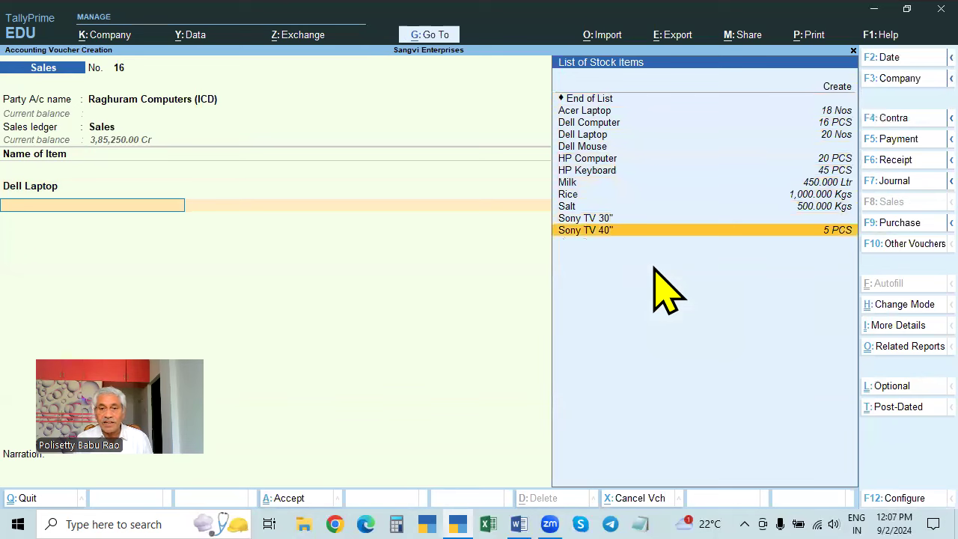
{"action": "key", "text": "Return"}
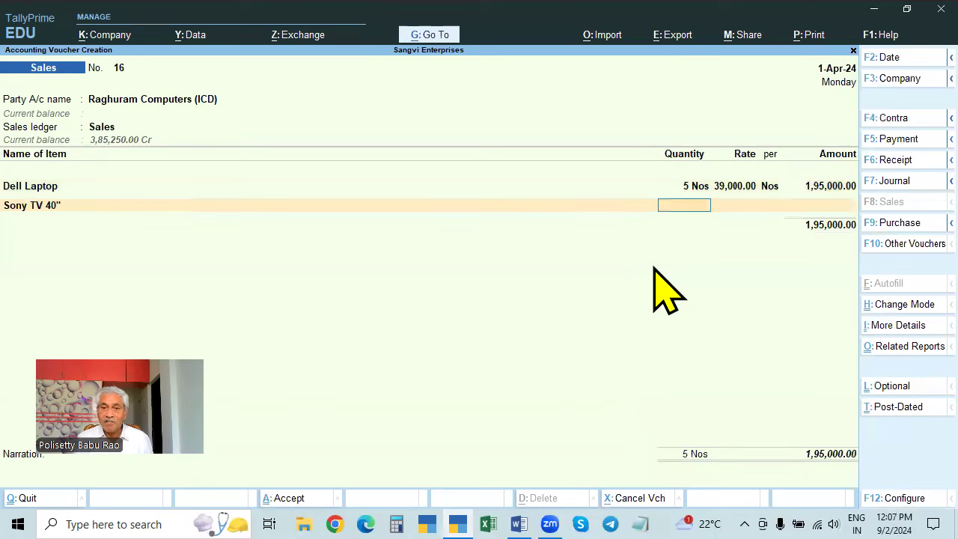
{"action": "type", "text": "2"}
{"action": "key", "text": "Return"}
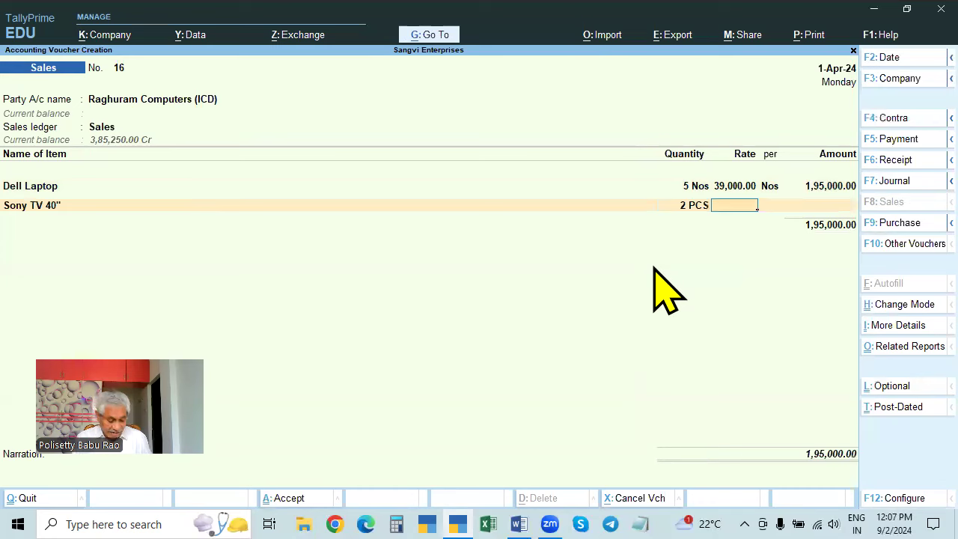
{"action": "key", "text": "alt+s"}
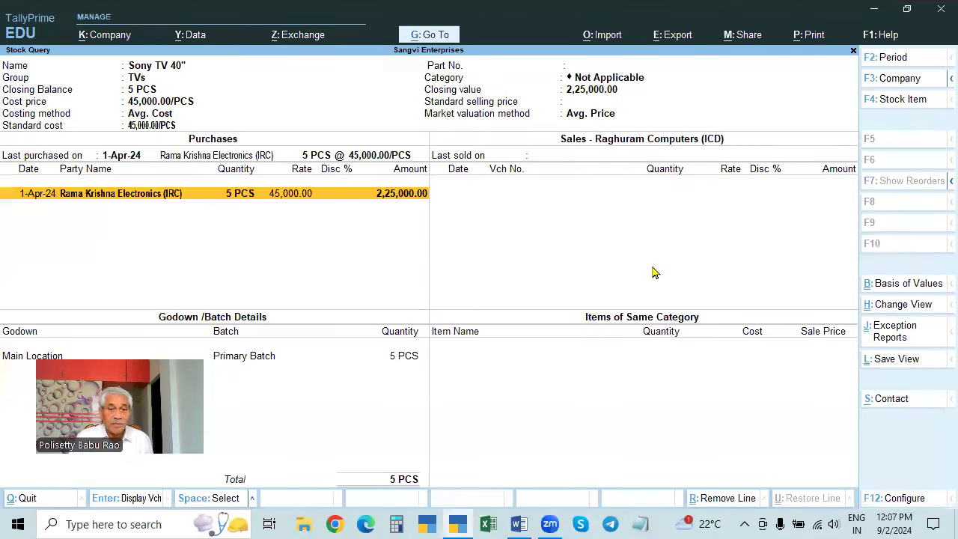
{"action": "key", "text": "Escape"}
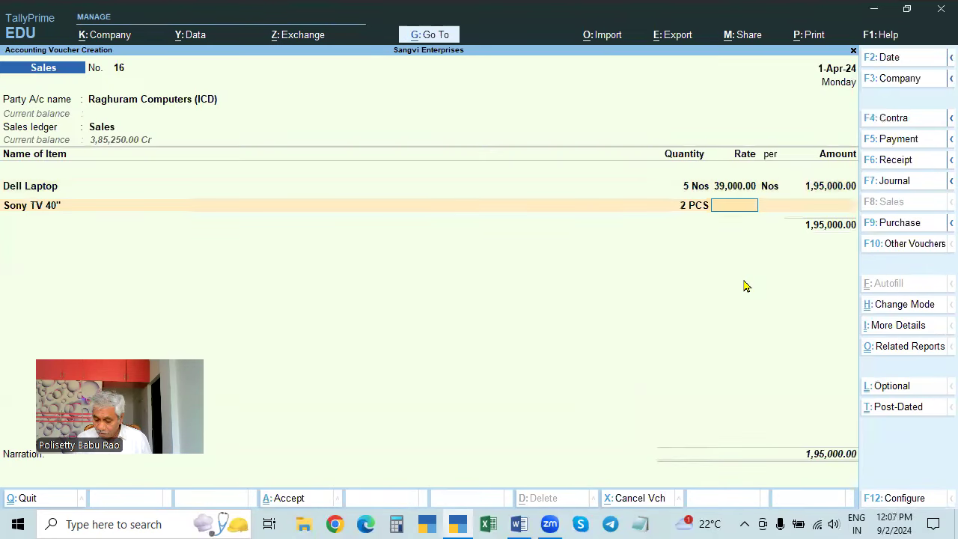
{"action": "type", "text": "5"}
{"action": "type", "text": "1,000"}
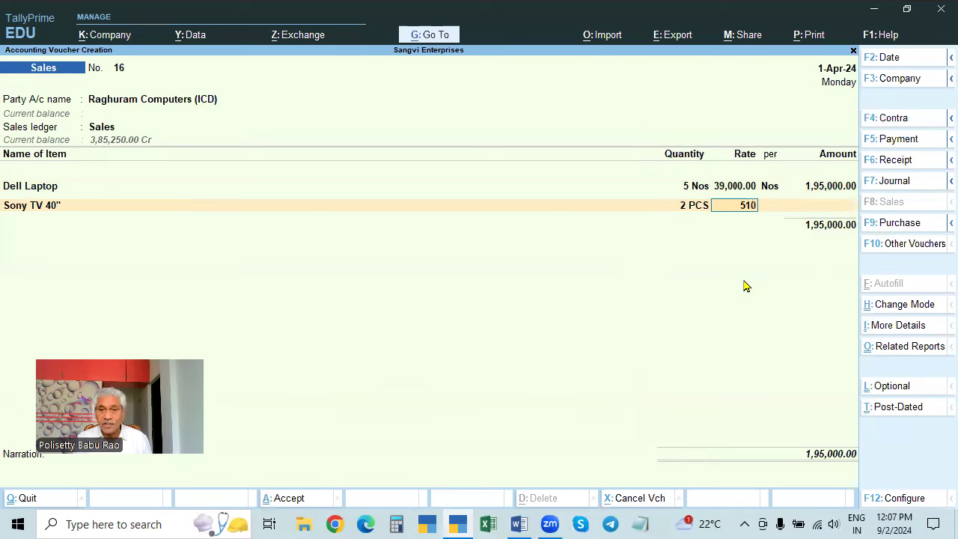
{"action": "key", "text": "Return"}
{"action": "key", "text": "Return"}
{"action": "key", "text": "Return"}
{"action": "key", "text": "Return"}
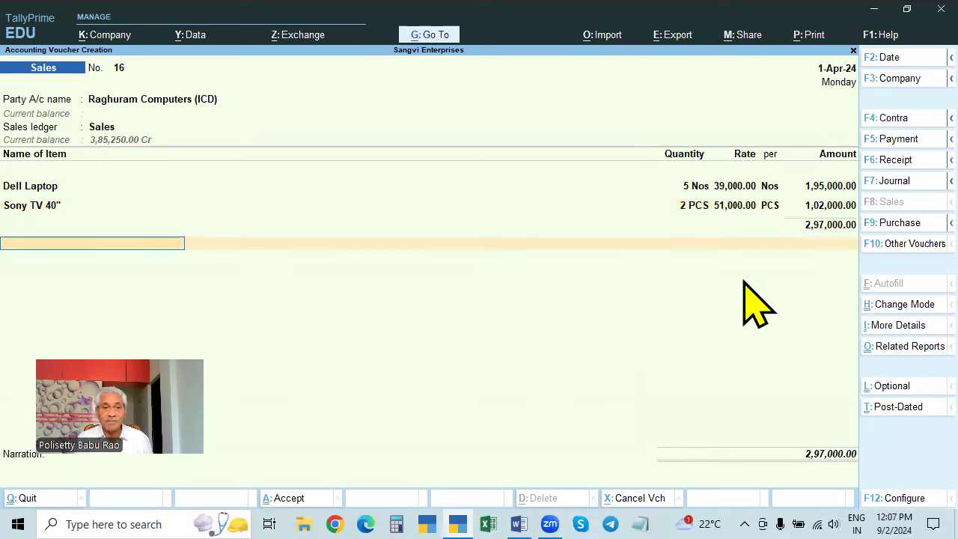
- Add the IGST ledger (63,660) and view the voucher's GST tax analysis
{"action": "type", "text": "IGST"}
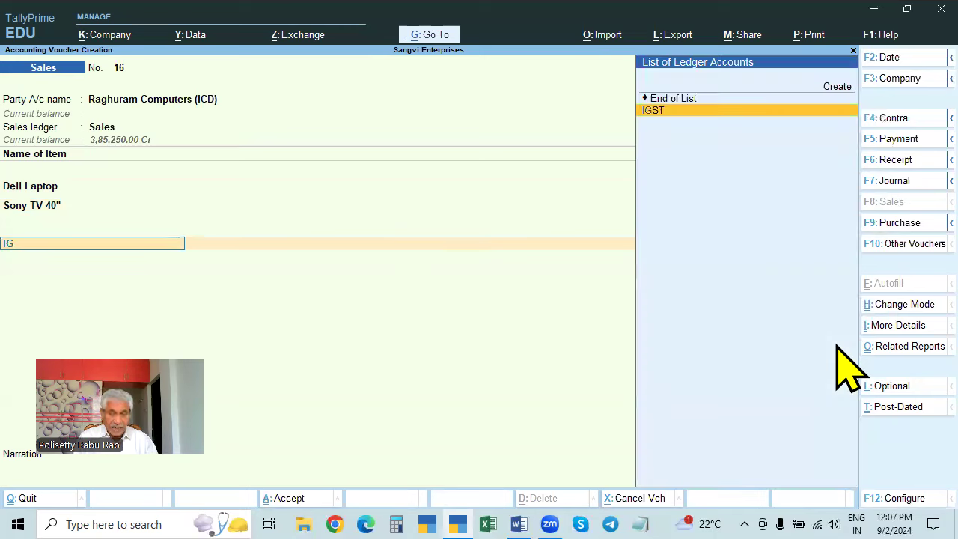
{"action": "key", "text": "Return"}
{"action": "key", "text": "Return"}
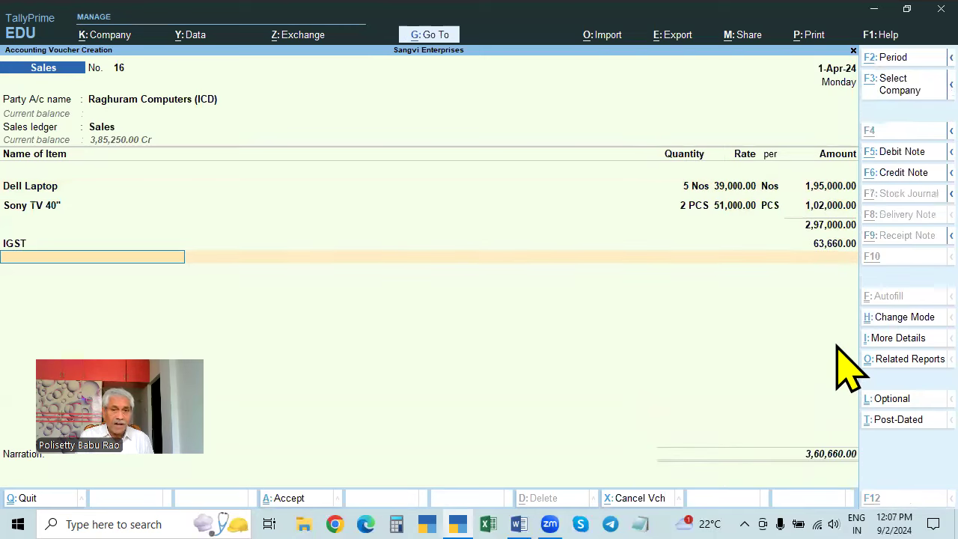
{"action": "key", "text": "ctrl+o"}
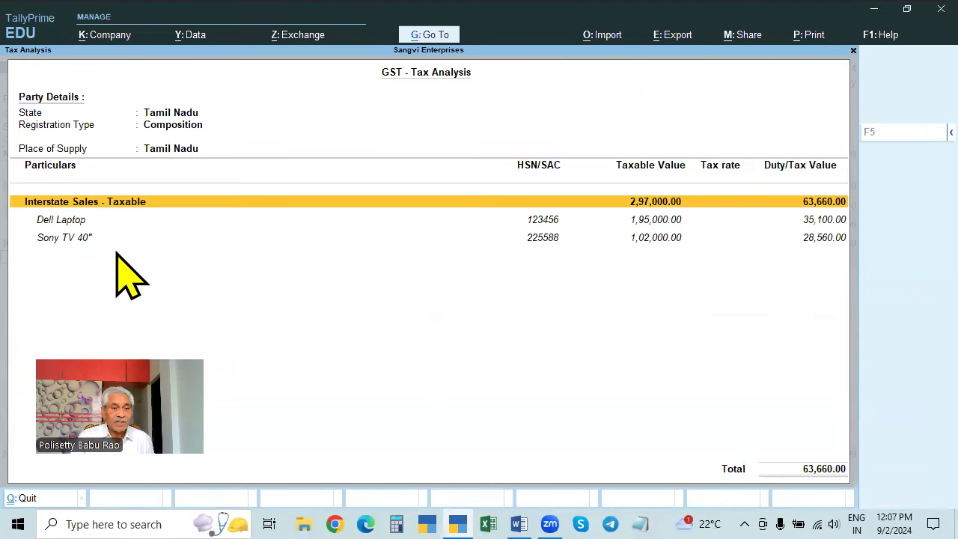
- Show per-item IGST: Dell Laptop at 18% (35,100) and Sony TV 40" at 28% (28,560)
{"action": "key", "text": "alt+F5"}
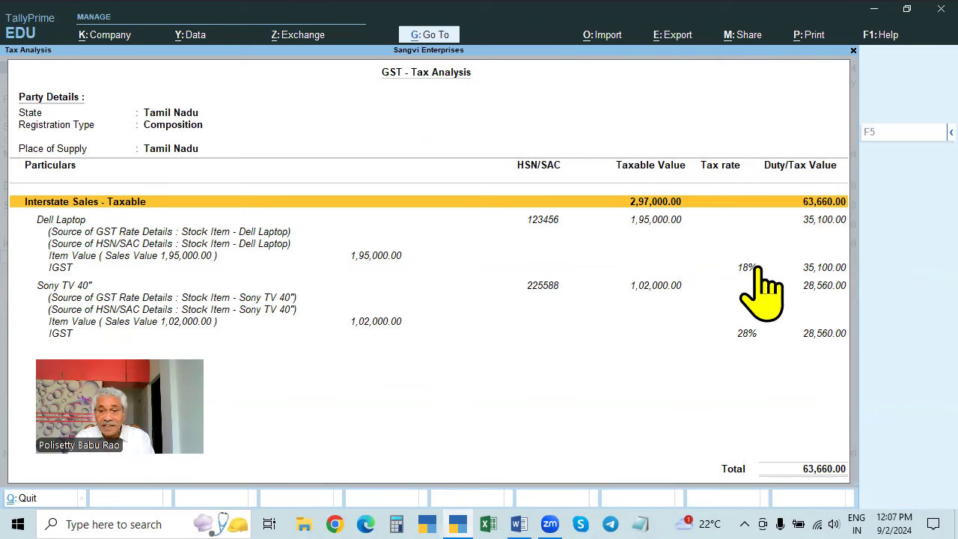
{"action": "left_click", "coordinate": [819, 267]}
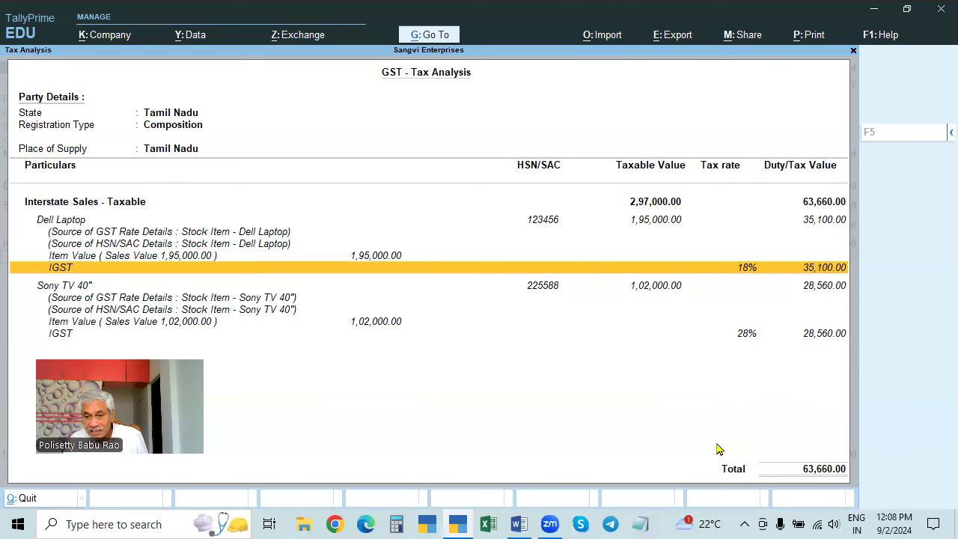
- Close the tax analysis and accept sales voucher 16
{"action": "key", "text": "Escape"}
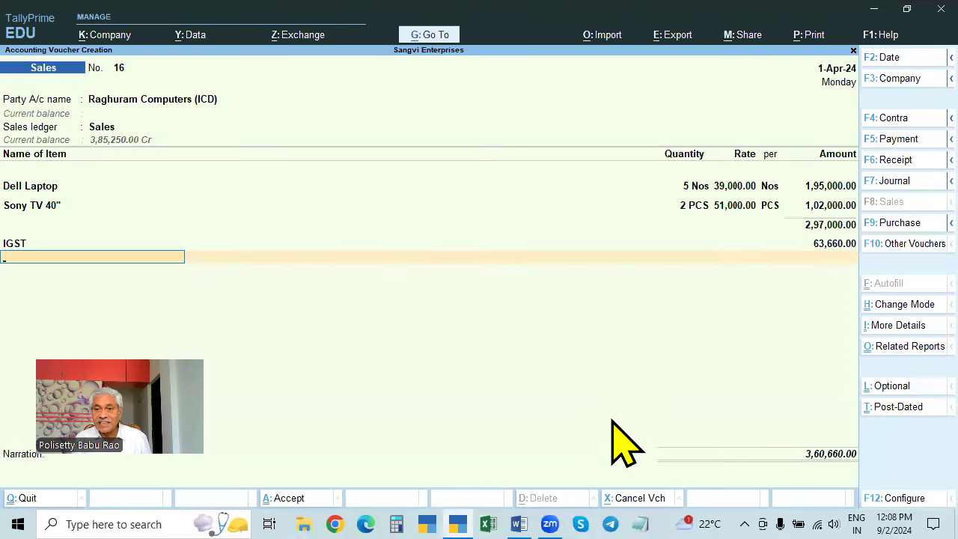
{"action": "key", "text": "Return"}
{"action": "key", "text": "Return"}
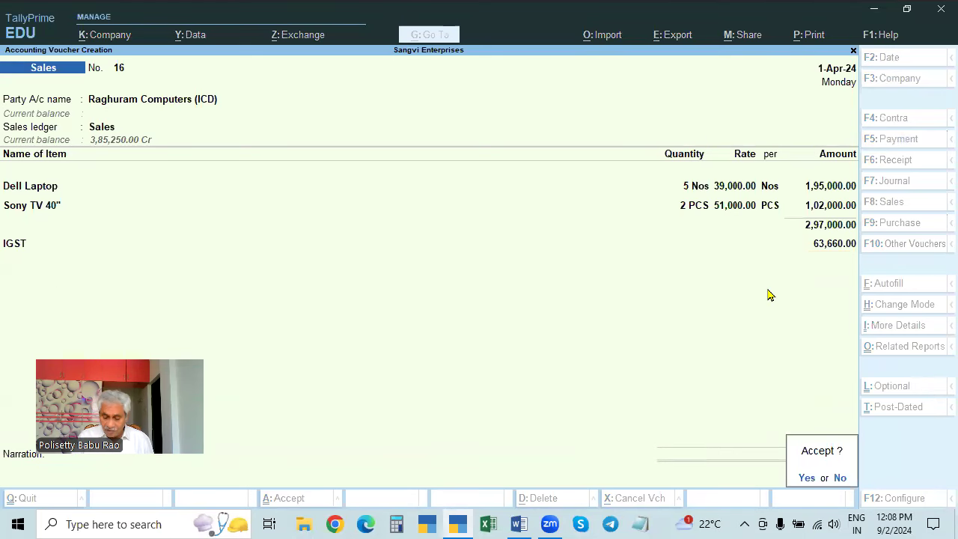
{"action": "key", "text": "Return"}
- Set Raghuram Computers (UD) as voucher 17's party, with default details and the Sales ledger
{"action": "key", "text": "Down"}
{"action": "key", "text": "Down"}
{"action": "key", "text": "Down"}
{"action": "key", "text": "Down"}
{"action": "key", "text": "Down"}
{"action": "key", "text": "Down"}
{"action": "key", "text": "Down"}
{"action": "key", "text": "Down"}
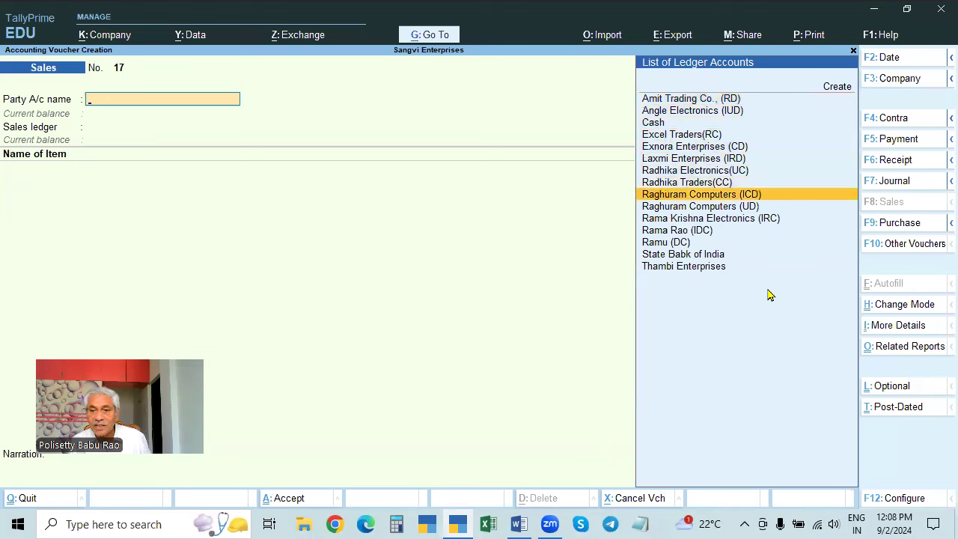
{"action": "key", "text": "Down"}
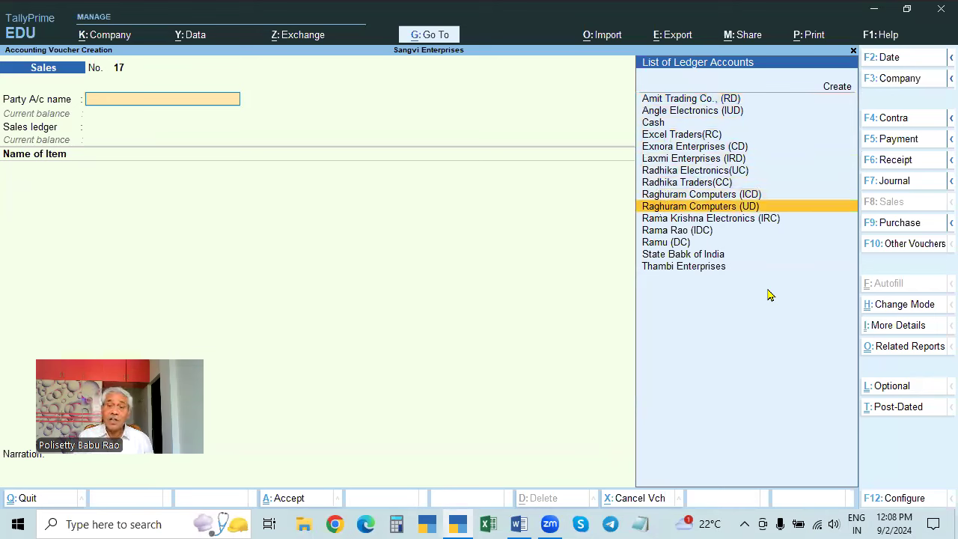
{"action": "key", "text": "Return"}
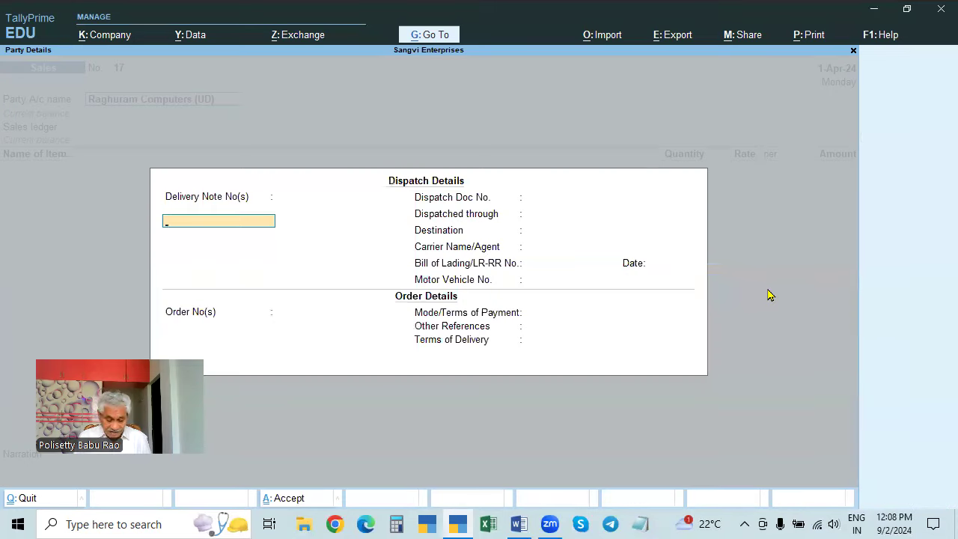
{"action": "key", "text": "ctrl+a"}
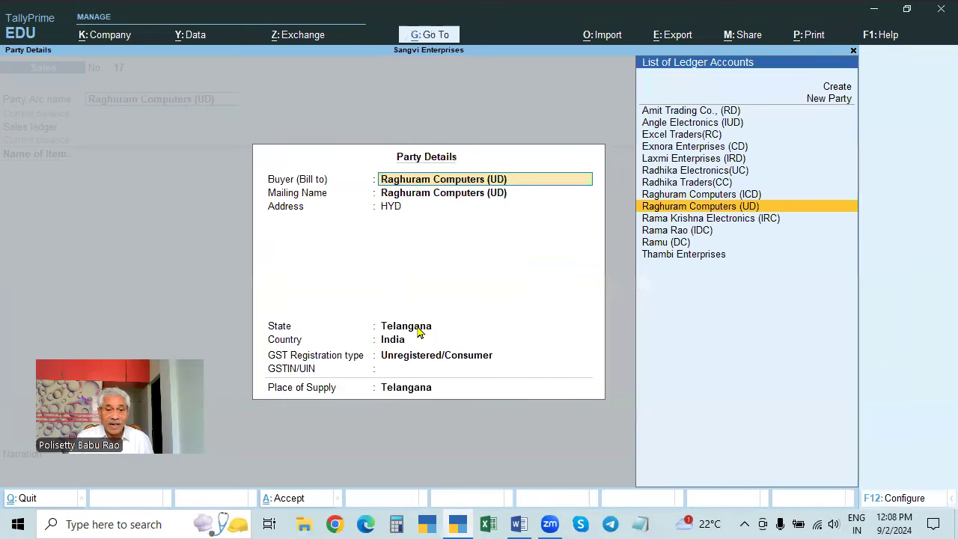
{"action": "key", "text": "ctrl+a"}
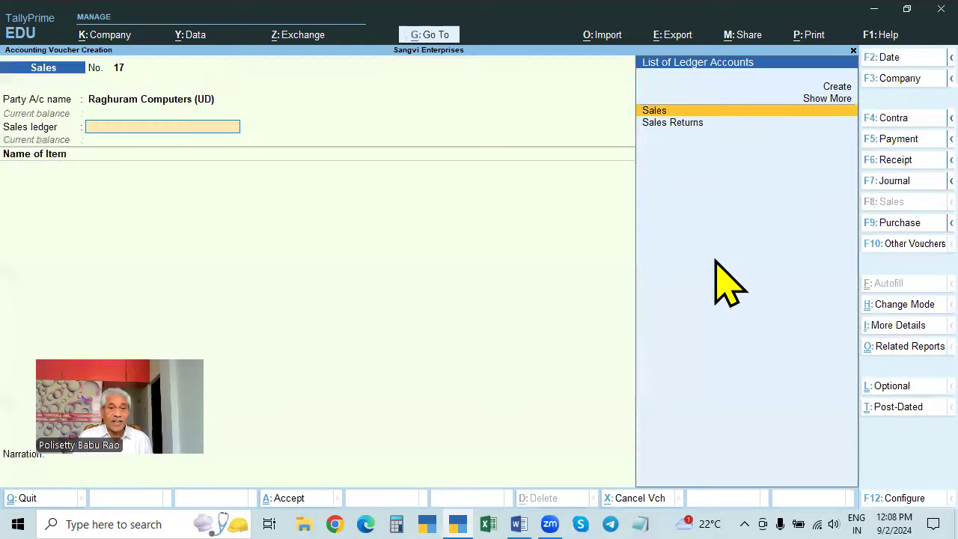
{"action": "key", "text": "Return"}
- Bill 5 Dell Computers at 35,000 with CGST and SGST of 15,750 each; view tax analysis
{"action": "key", "text": "Down"}
{"action": "key", "text": "Down"}
{"action": "key", "text": "Down"}
{"action": "key", "text": "Down"}
{"action": "key", "text": "Down"}
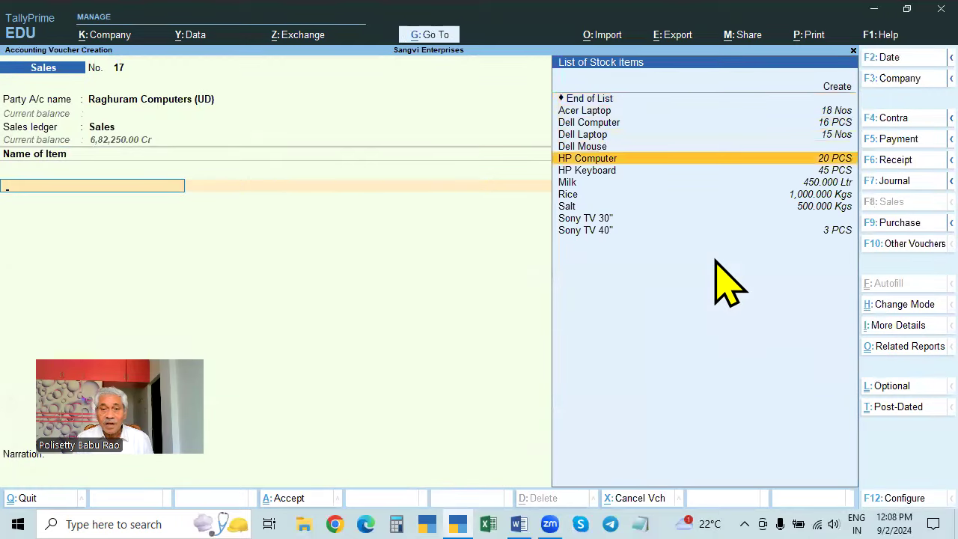
{"action": "key", "text": "Down"}
{"action": "key", "text": "Down"}
{"action": "key", "text": "Up"}
{"action": "key", "text": "Up"}
{"action": "key", "text": "Up"}
{"action": "key", "text": "Up"}
{"action": "key", "text": "Up"}
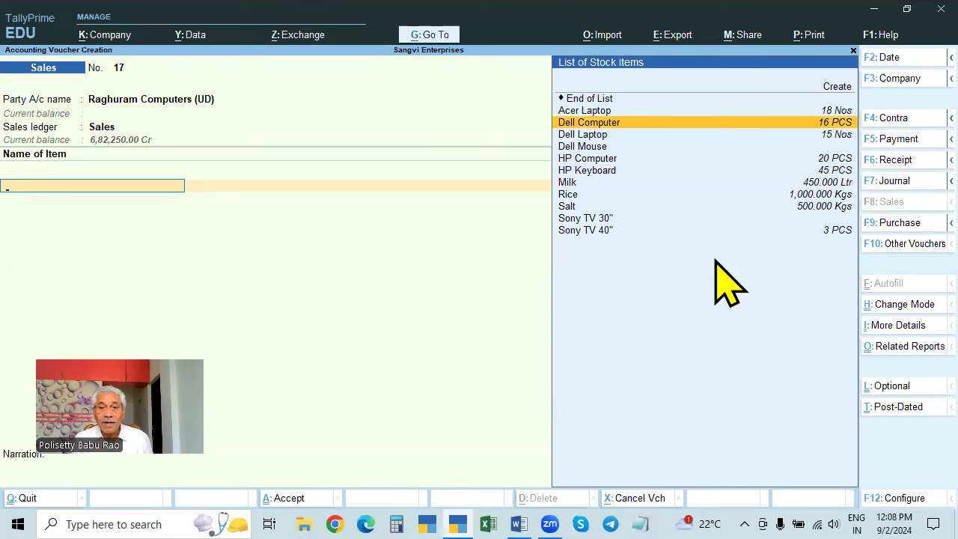
{"action": "key", "text": "Return"}
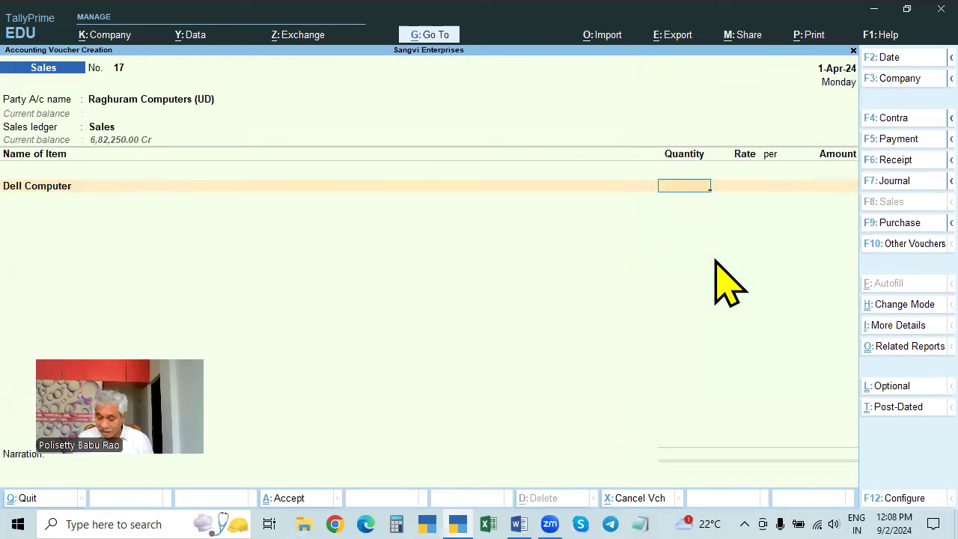
{"action": "key", "text": "Return"}
{"action": "key", "text": "Return"}
{"action": "key", "text": "Return"}
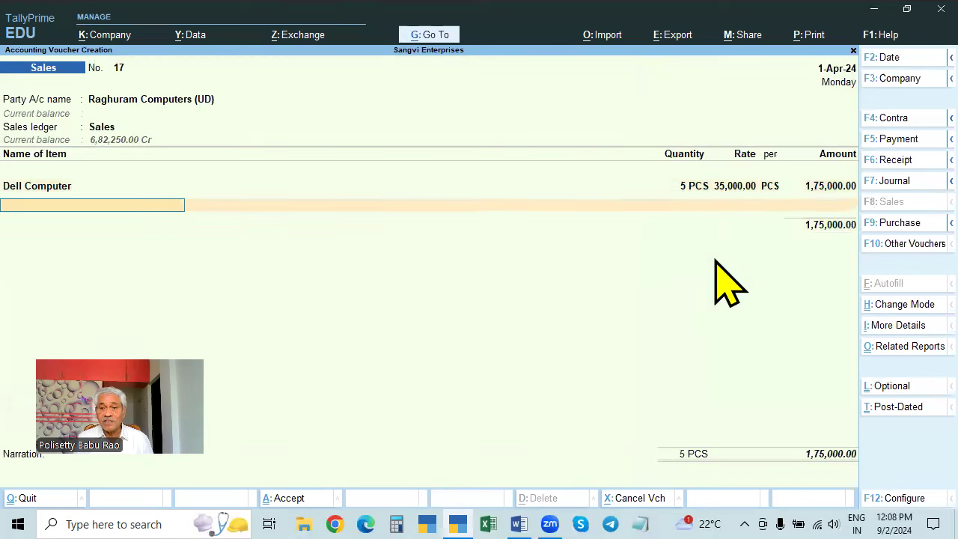
{"action": "type", "text": "CGST"}
{"action": "key", "text": "Return"}
{"action": "key", "text": "Return"}
{"action": "type", "text": "SGST"}
{"action": "key", "text": "Return"}
{"action": "key", "text": "Return"}
{"action": "key", "text": "Return"}
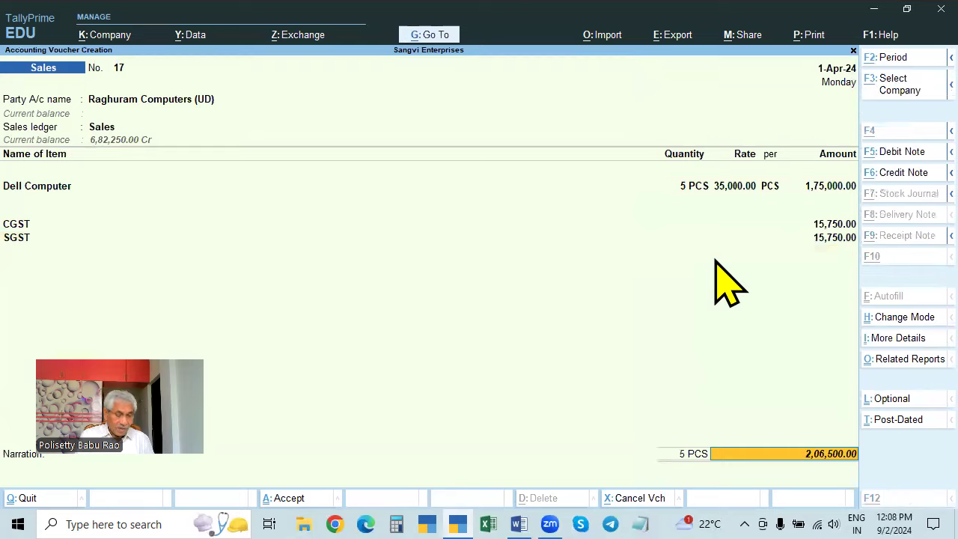
{"action": "key", "text": "alt+a"}
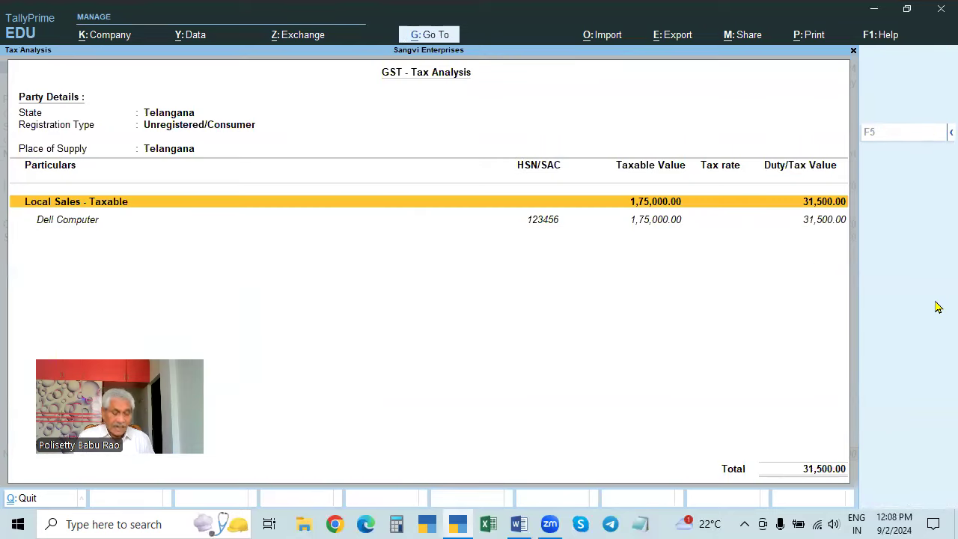
- Review voucher 17's detailed tax analysis, CGST and SGST 9% each, then proceed to accept it
{"action": "key", "text": "alt+F5"}
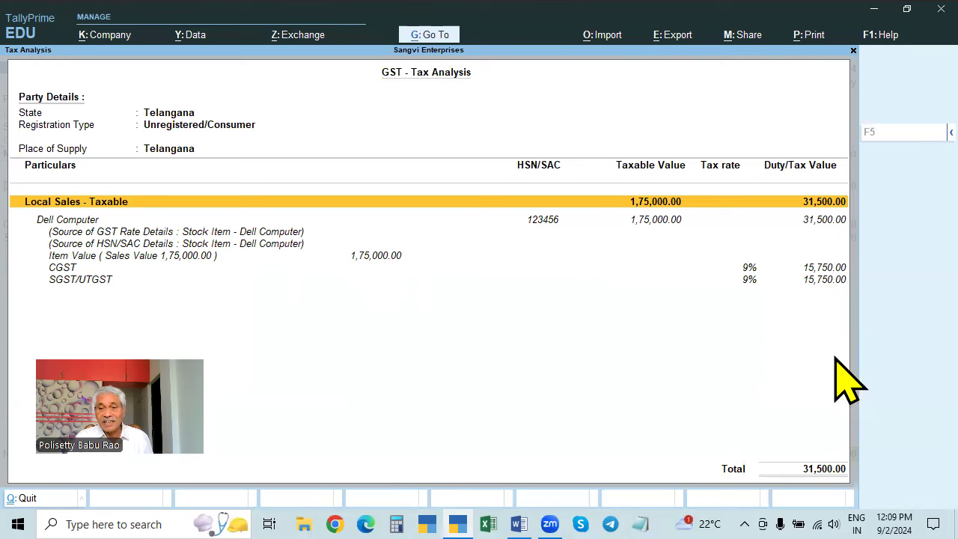
{"action": "key", "text": "Escape"}
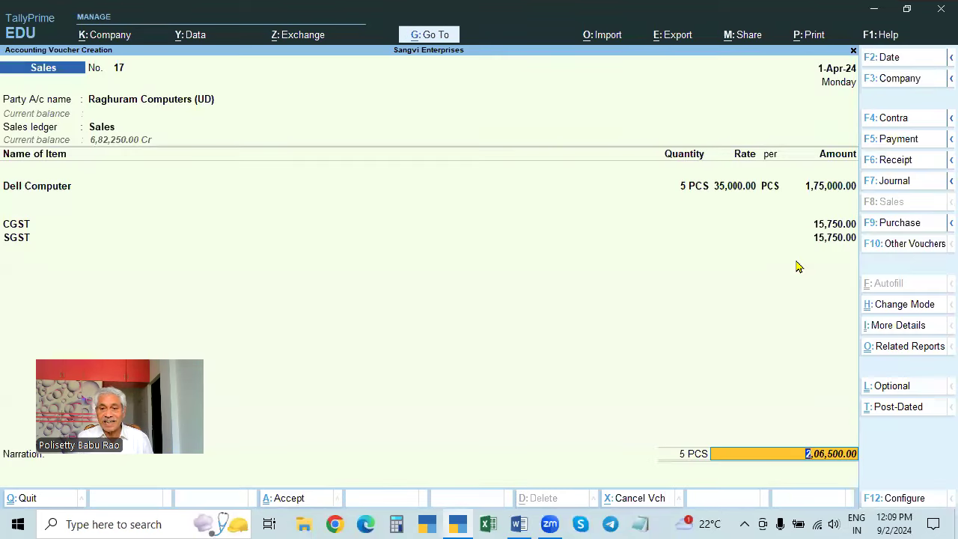
{"action": "key", "text": "Return"}
{"action": "key", "text": "Return"}
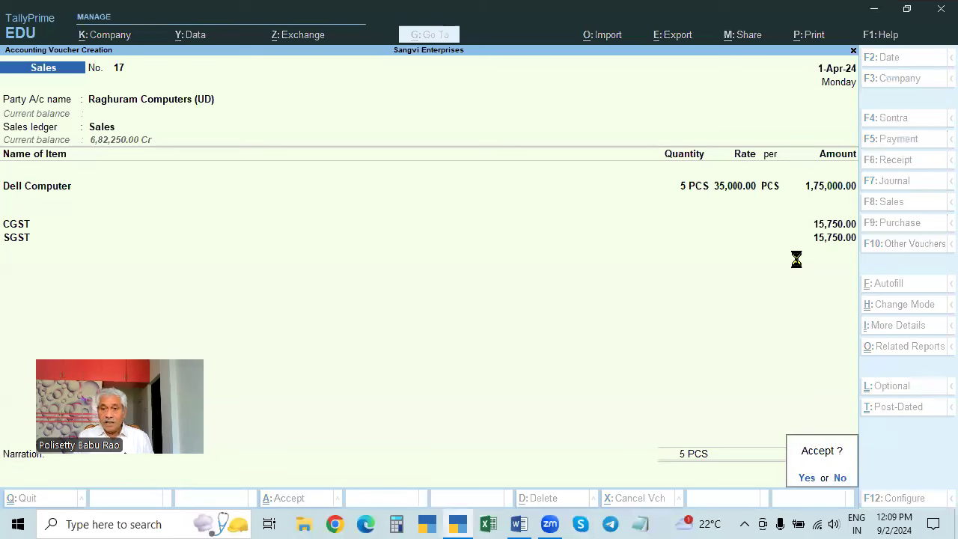
{"action": "key", "text": "Return"}
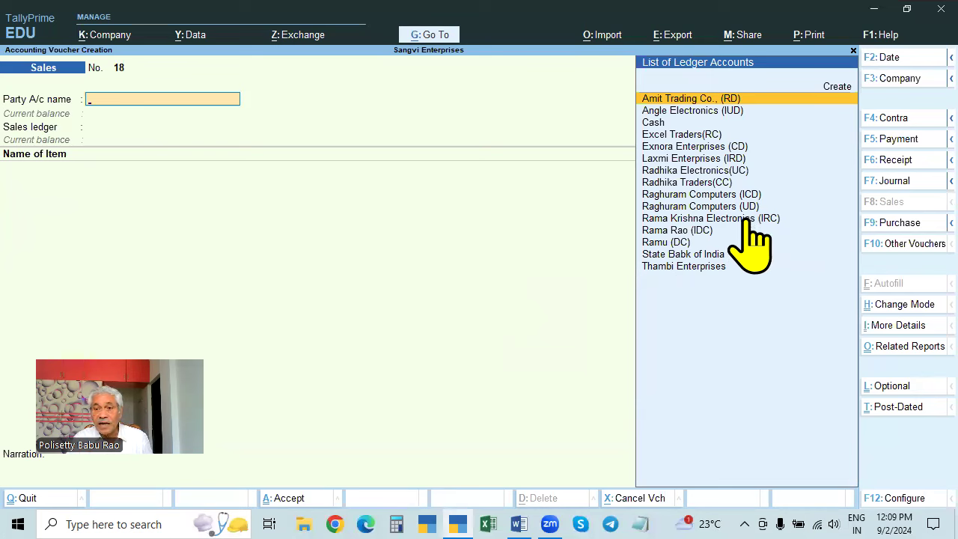
- Set the IDC customer as voucher 18's party, with Sales as the sales ledger
{"action": "left_click", "coordinate": [694, 232]}
{"action": "left_click", "coordinate": [695, 234]}
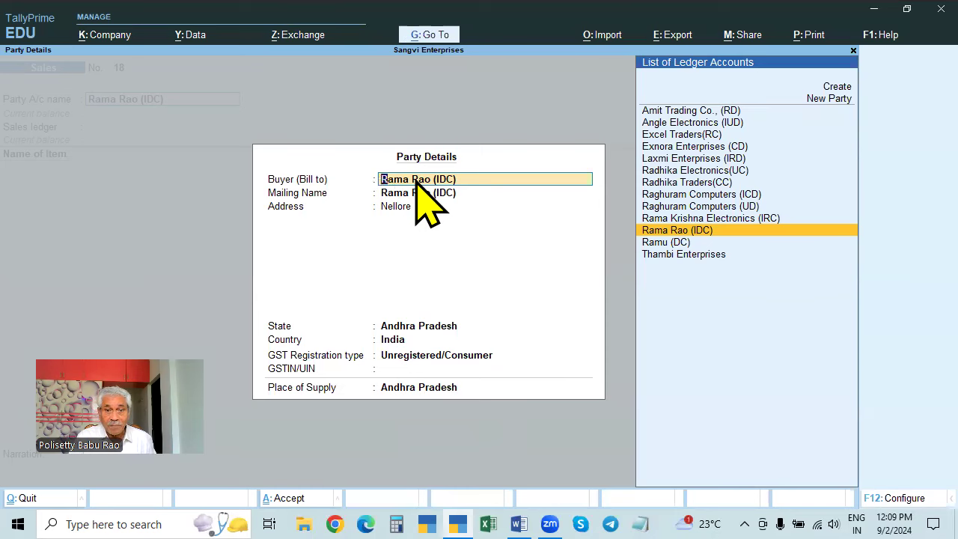
{"action": "key", "text": "ctrl"}
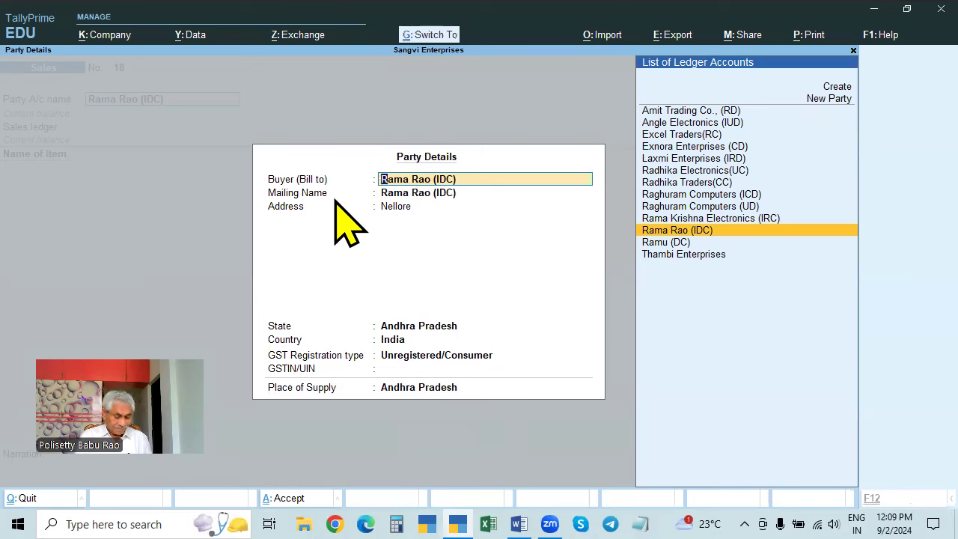
{"action": "key", "text": "ctrl+a"}
{"action": "key", "text": "Return"}
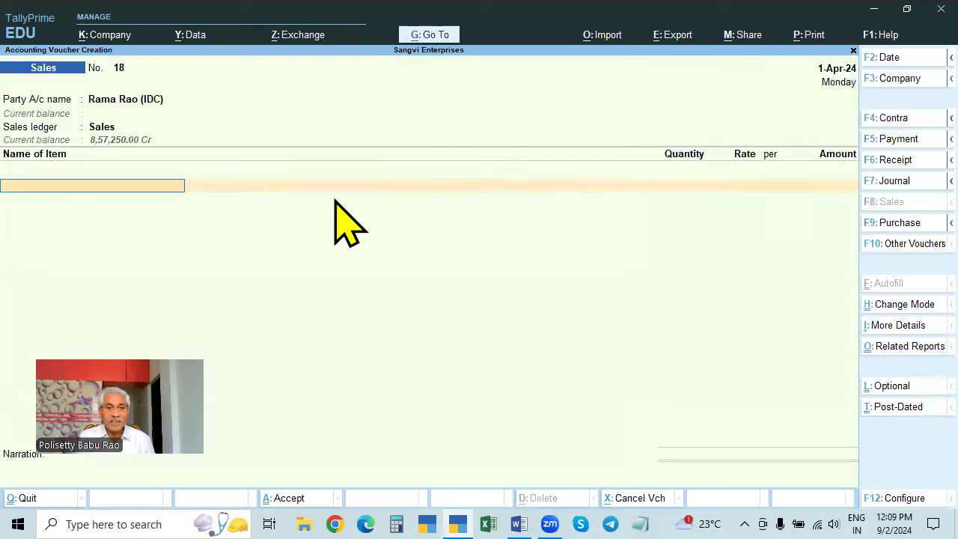
- Add 10 HP Keyboards at 450 and 2 Sony TV 40" at 51,000
{"action": "key", "text": "Down"}
{"action": "key", "text": "Down"}
{"action": "key", "text": "Down"}
{"action": "key", "text": "Down"}
{"action": "key", "text": "Down"}
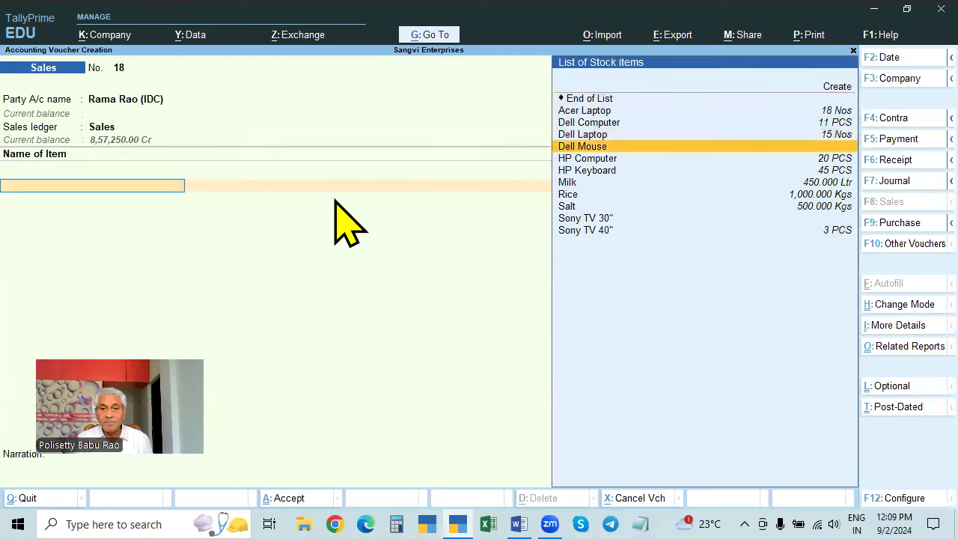
{"action": "key", "text": "Up"}
{"action": "key", "text": "Up"}
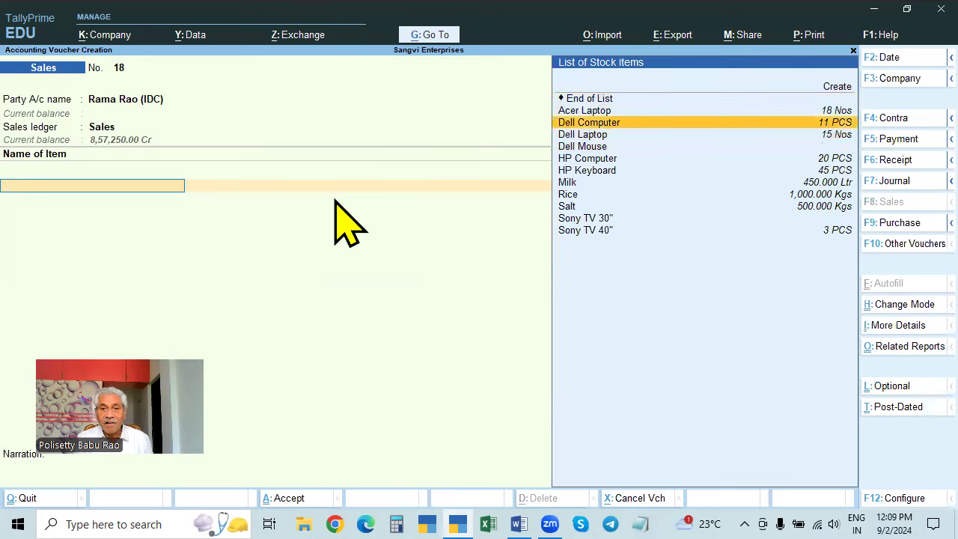
{"action": "key", "text": "Down"}
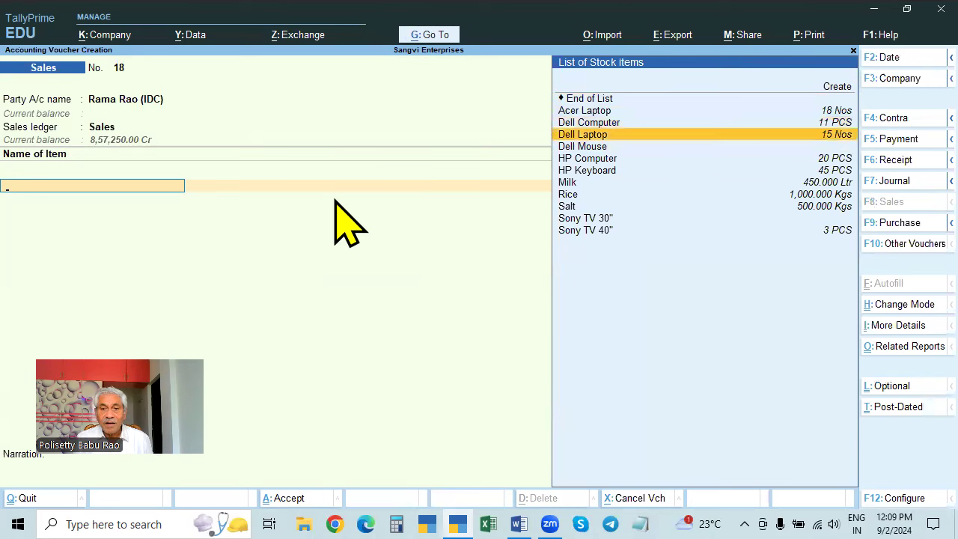
{"action": "key", "text": "Down"}
{"action": "key", "text": "Down"}
{"action": "key", "text": "Down"}
{"action": "key", "text": "Return"}
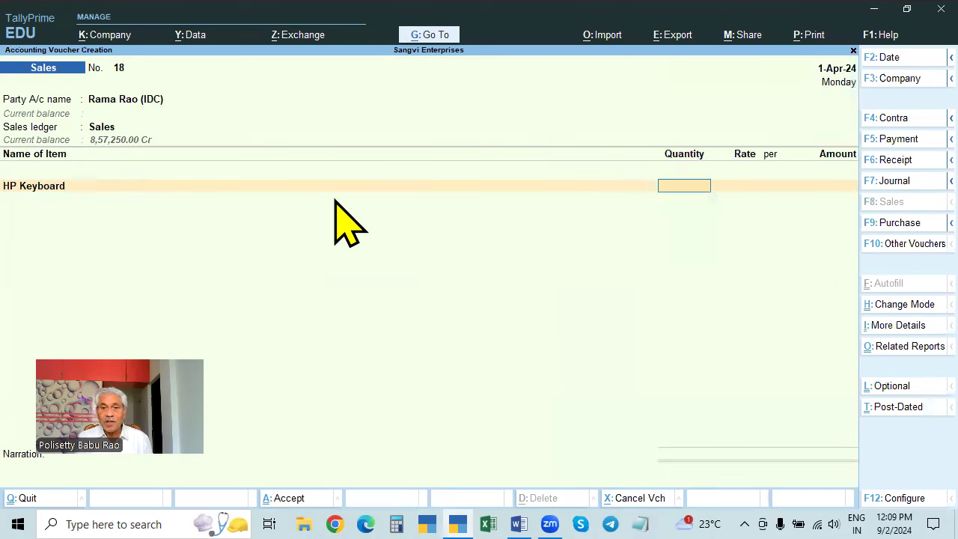
{"action": "type", "text": "10"}
{"action": "key", "text": "Return"}
{"action": "key", "text": "Return"}
{"action": "key", "text": "Return"}
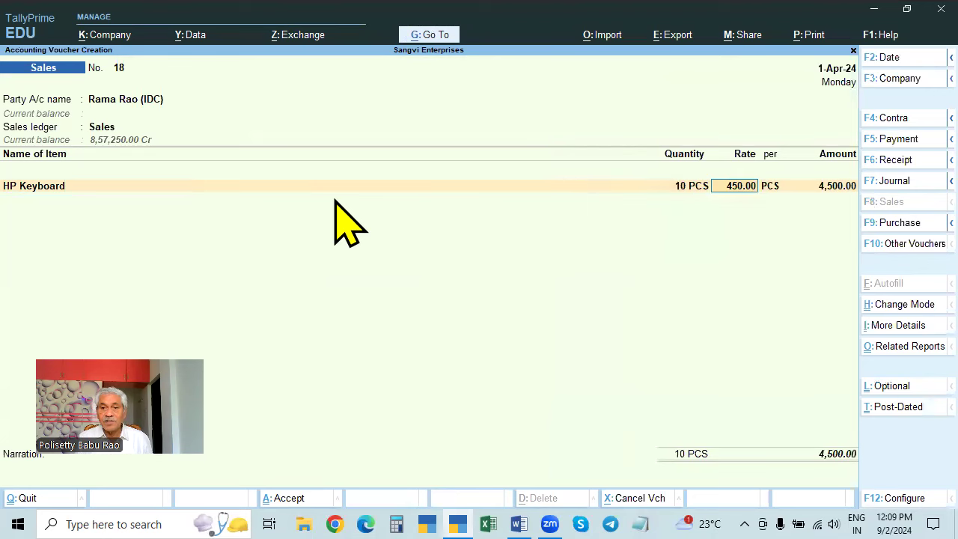
{"action": "key", "text": "Down"}
{"action": "key", "text": "Down"}
{"action": "key", "text": "Down"}
{"action": "key", "text": "Down"}
{"action": "key", "text": "Down"}
{"action": "key", "text": "Down"}
{"action": "key", "text": "Down"}
{"action": "key", "text": "Down"}
{"action": "key", "text": "Down"}
{"action": "key", "text": "Down"}
{"action": "key", "text": "Down"}
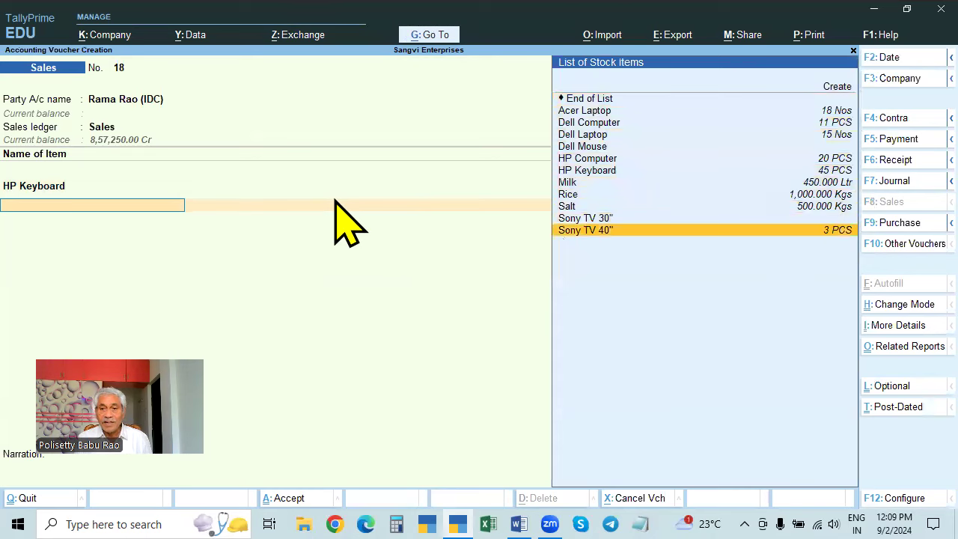
{"action": "key", "text": "Return"}
{"action": "type", "text": "2"}
{"action": "key", "text": "Return"}
{"action": "key", "text": "Return"}
{"action": "key", "text": "Return"}
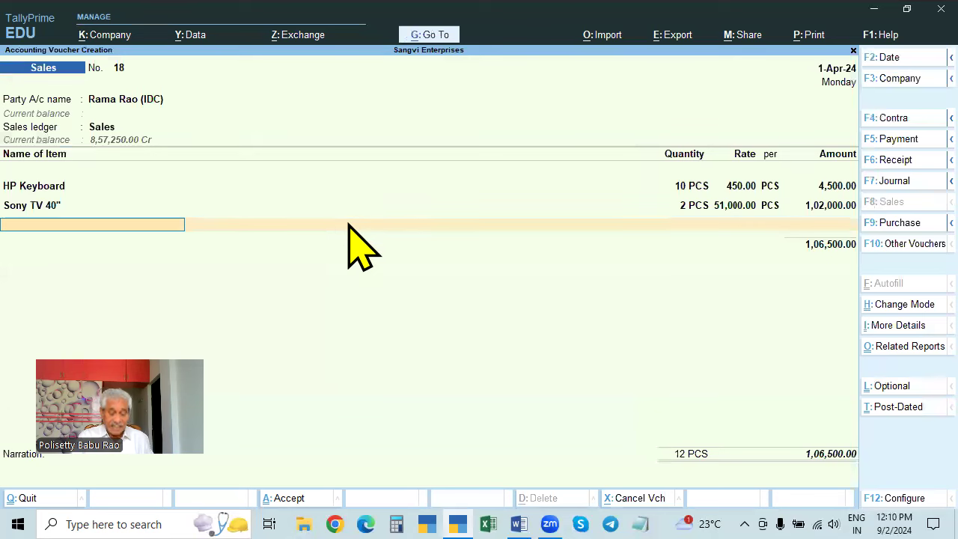
- Add the IGST ledger for 29,100 and view the voucher's GST tax analysis
{"action": "key", "text": "Return"}
{"action": "type", "text": "IGST"}
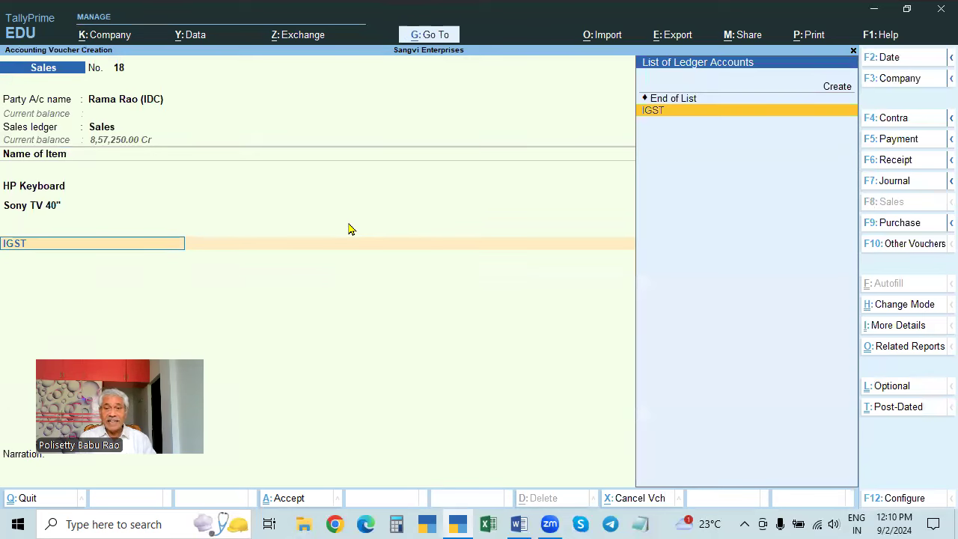
{"action": "key", "text": "Return"}
{"action": "key", "text": "Return"}
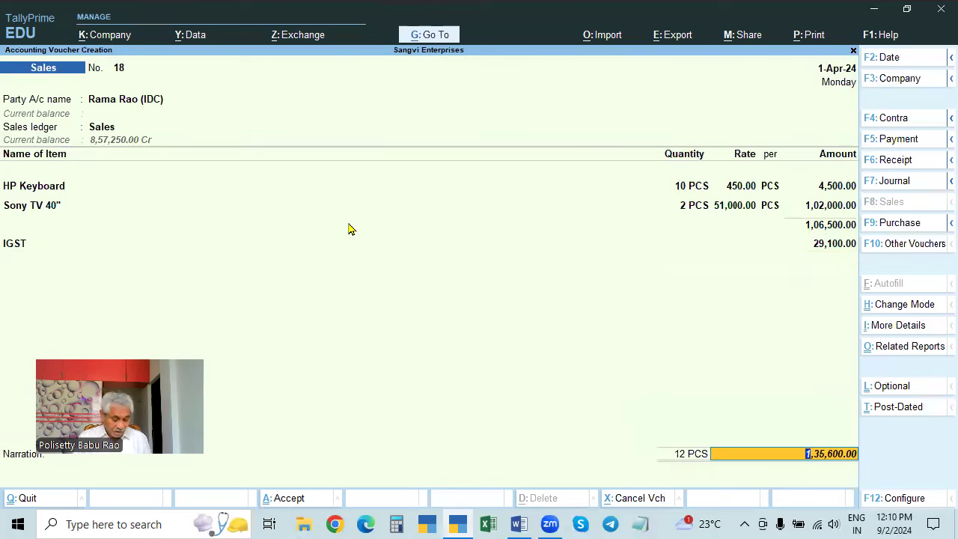
{"action": "key", "text": "alt+a"}
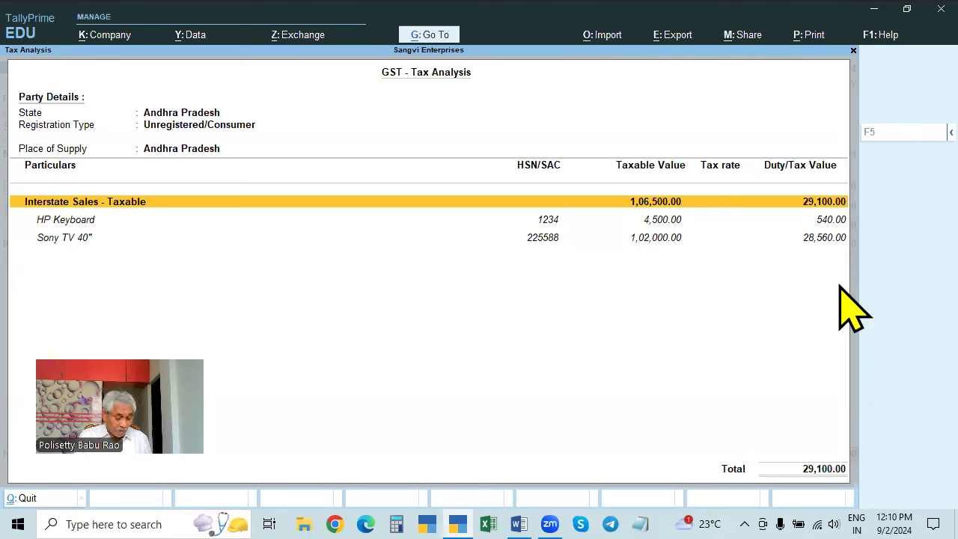
- Check the detailed per-item IGST rates of 12% and 28%, then accept voucher 18
{"action": "key", "text": "alt+F5"}
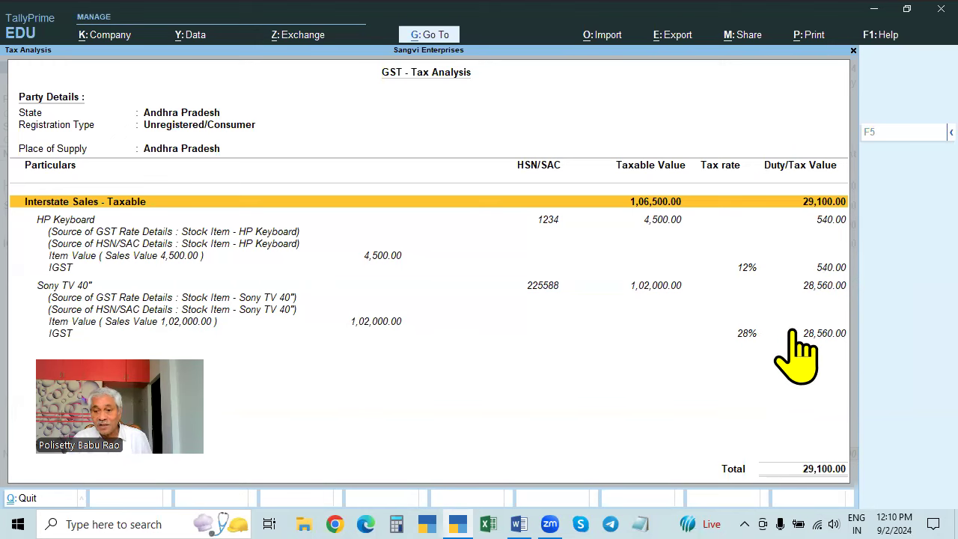
{"action": "key", "text": "Escape"}
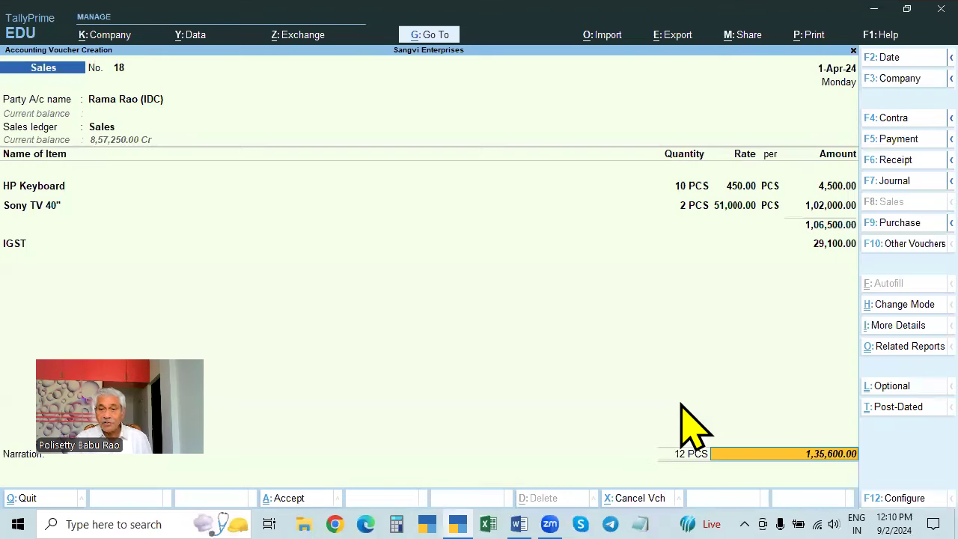
{"action": "key", "text": "Return"}
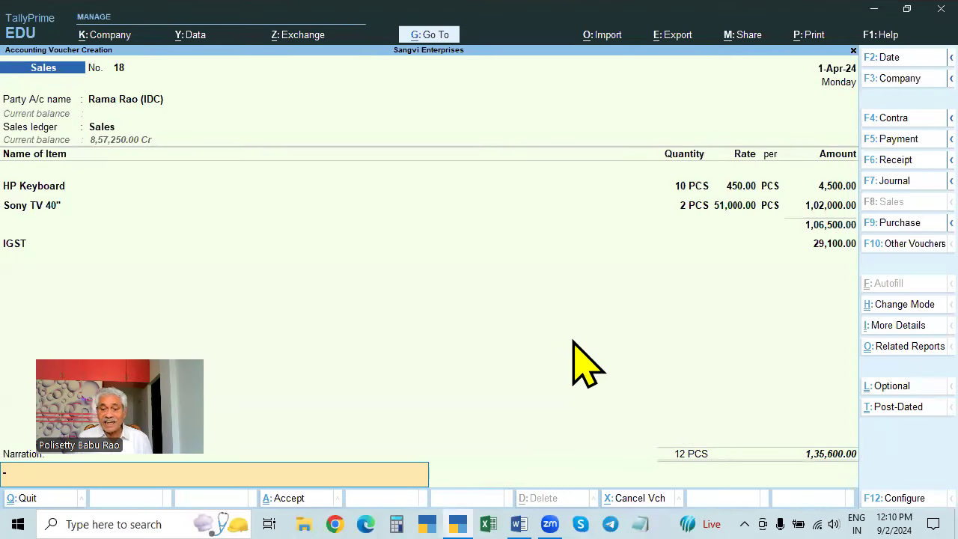
{"action": "key", "text": "Return"}
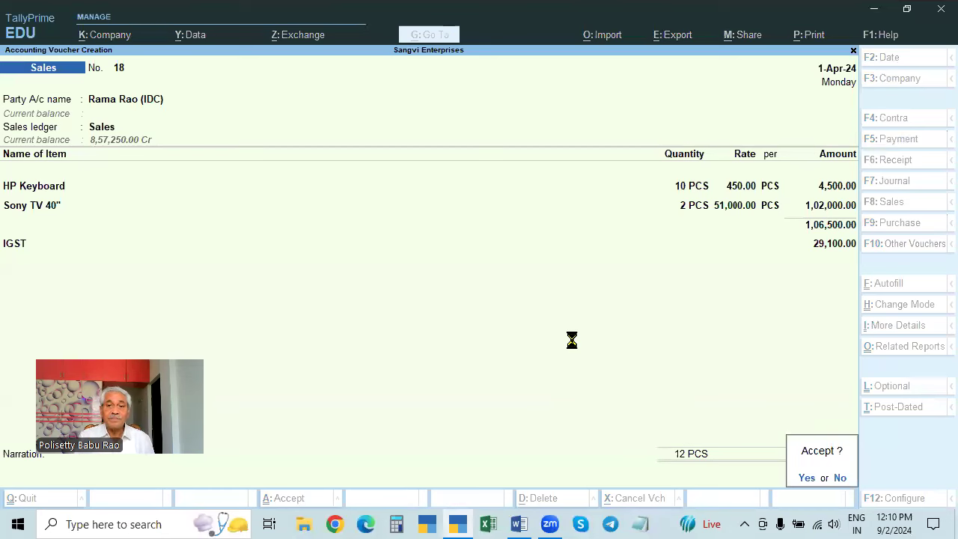
{"action": "key", "text": "Return"}
- Select the unregistered consumer as voucher 19's party and view its Telangana party details
{"action": "key", "text": "Down"}
{"action": "key", "text": "Down"}
{"action": "key", "text": "Down"}
{"action": "key", "text": "Down"}
{"action": "key", "text": "Down"}
{"action": "key", "text": "Down"}
{"action": "key", "text": "Down"}
{"action": "key", "text": "Down"}
{"action": "key", "text": "Down"}
{"action": "key", "text": "Down"}
{"action": "key", "text": "Down"}
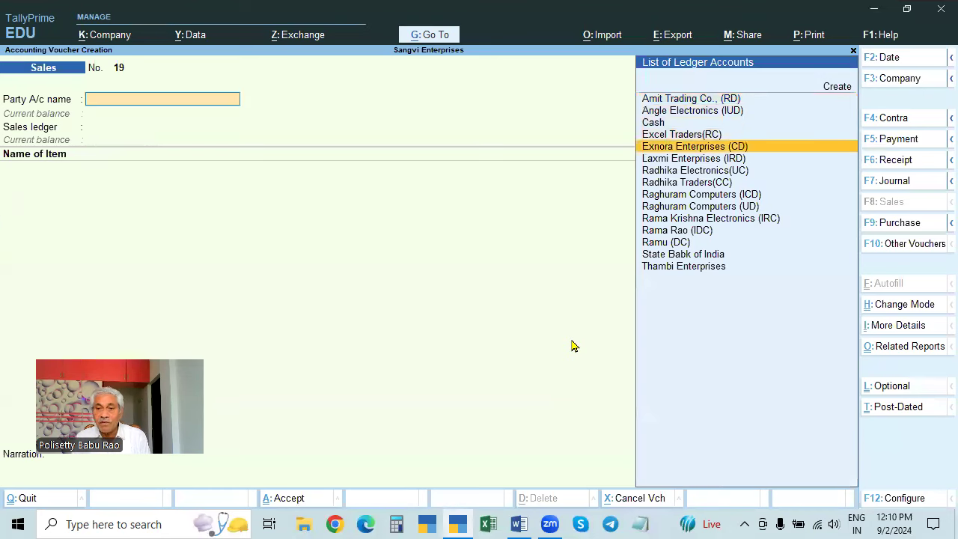
{"action": "key", "text": "Down"}
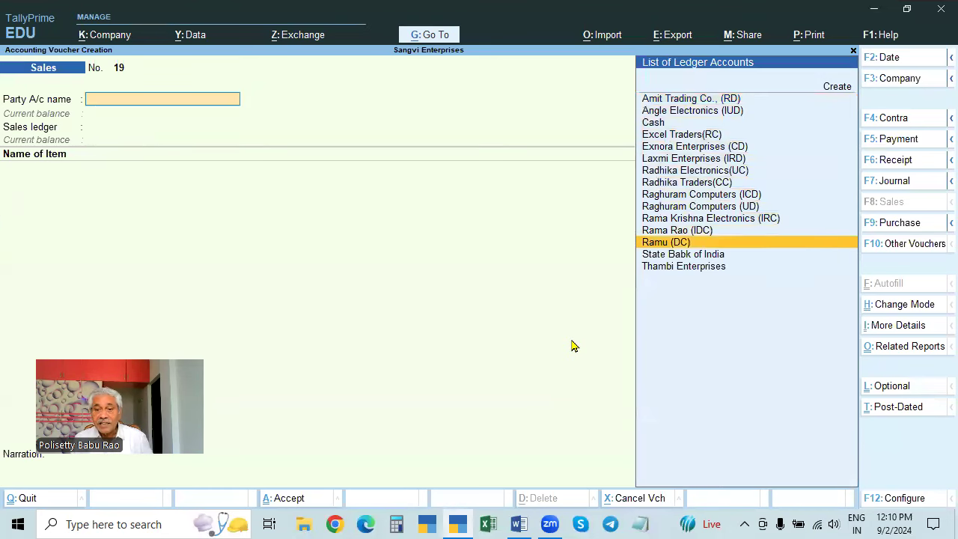
{"action": "key", "text": "Return"}
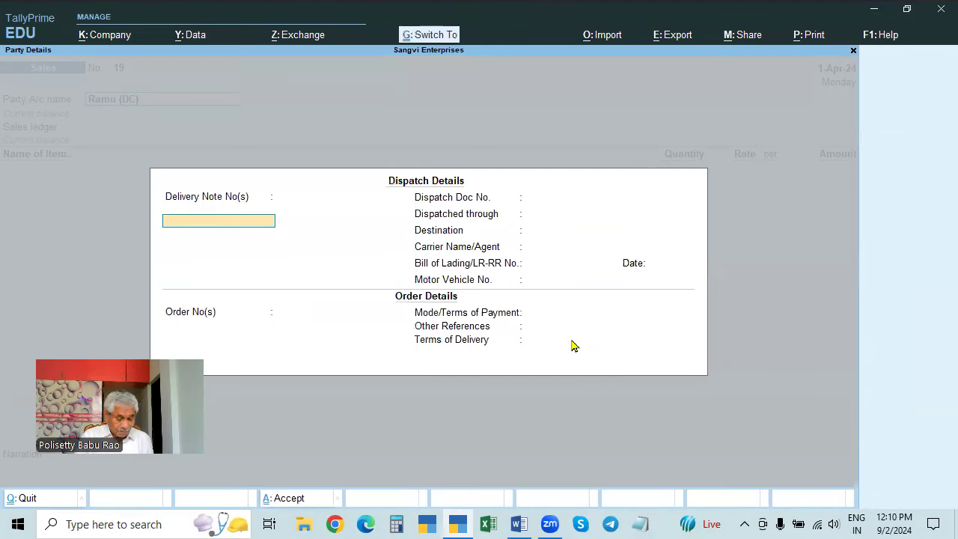
{"action": "key", "text": "ctrl+a"}
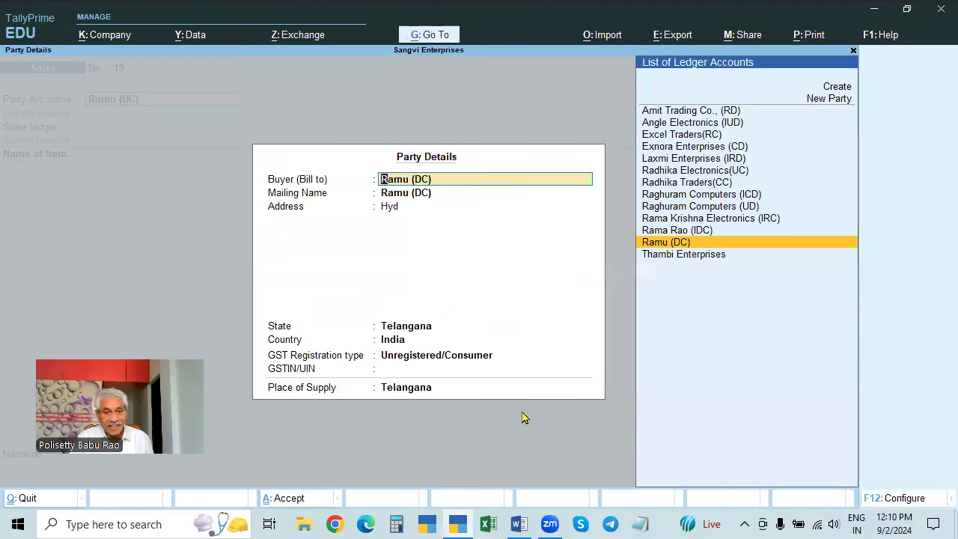
{"action": "key", "text": "BackSpace"}
- Discard the unsaved voucher 19 and return to the Gateway of Tally
{"action": "key", "text": "Escape"}
{"action": "key", "text": "y"}
{"action": "key", "text": "BackSpace"}
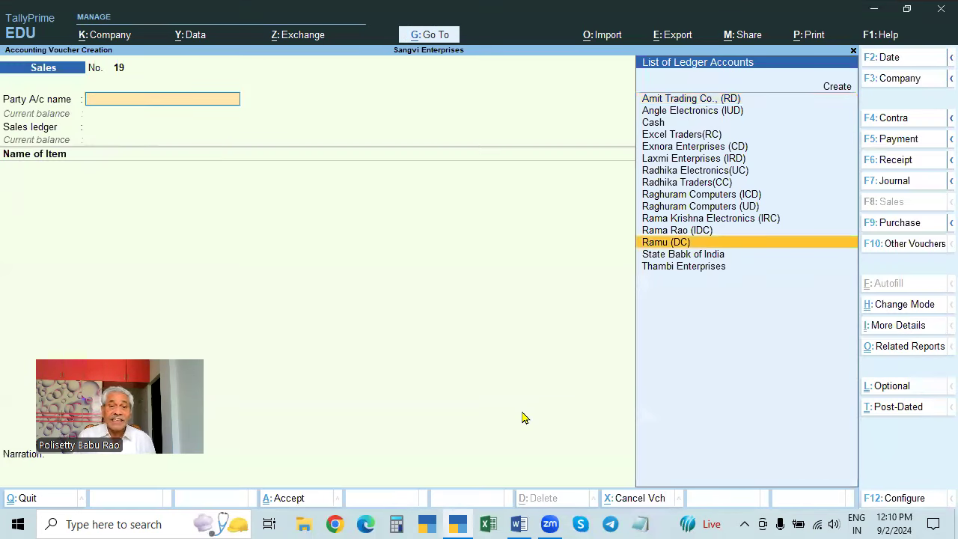
{"action": "key", "text": "Escape"}
{"action": "key", "text": "y"}
{"action": "key", "text": "Down"}
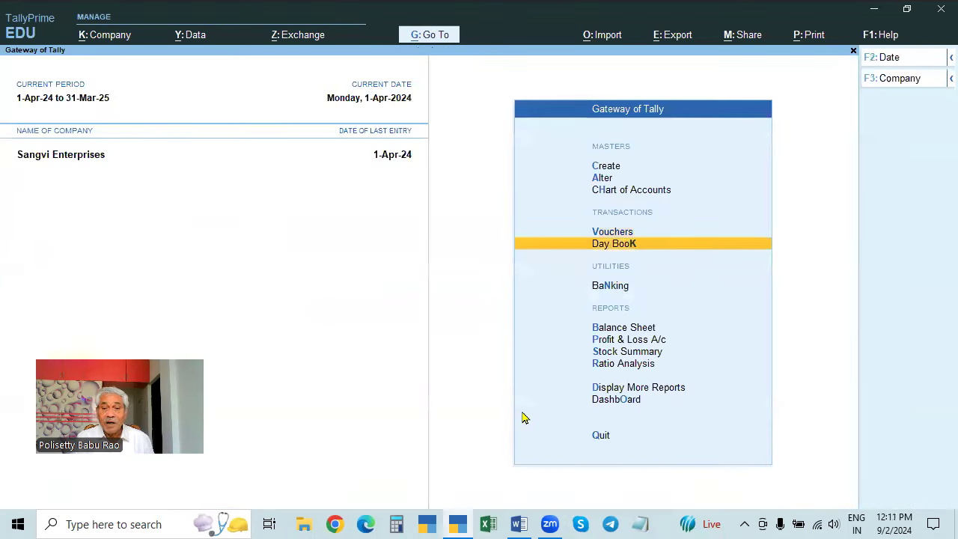
{"action": "key", "text": "Return"}
{"action": "key", "text": "Down"}
{"action": "key", "text": "Down"}
{"action": "key", "text": "Down"}
{"action": "key", "text": "Down"}
{"action": "key", "text": "Down"}
{"action": "key", "text": "Down"}
{"action": "key", "text": "Down"}
{"action": "key", "text": "Down"}
{"action": "key", "text": "Down"}
{"action": "key", "text": "Down"}
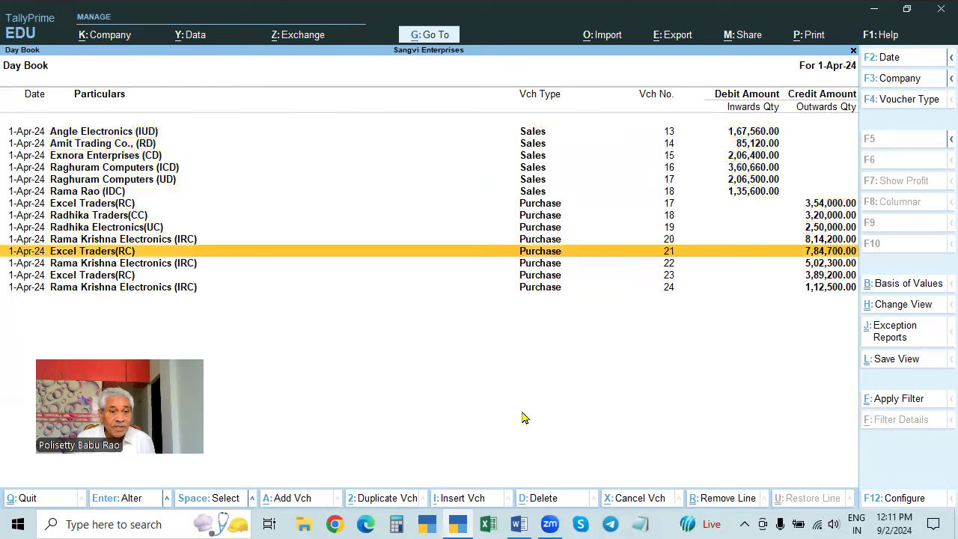
{"action": "key", "text": "Return"}
{"action": "key", "text": "Escape"}
{"action": "key", "text": "Down"}
{"action": "key", "text": "Return"}
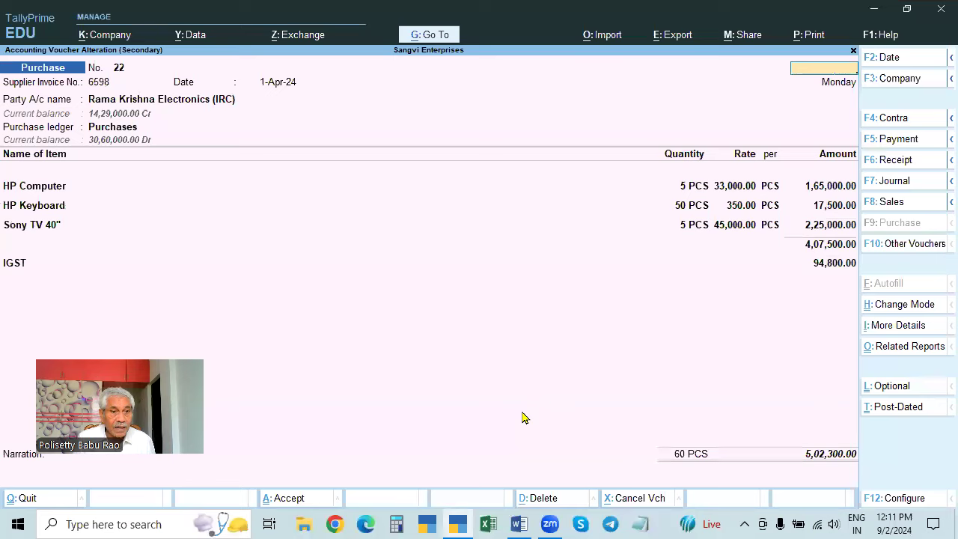
{"action": "key", "text": "Escape"}
{"action": "key", "text": "Down"}
{"action": "key", "text": "Return"}
{"action": "key", "text": "Escape"}
{"action": "key", "text": "Escape"}
{"action": "key", "text": "Return"}
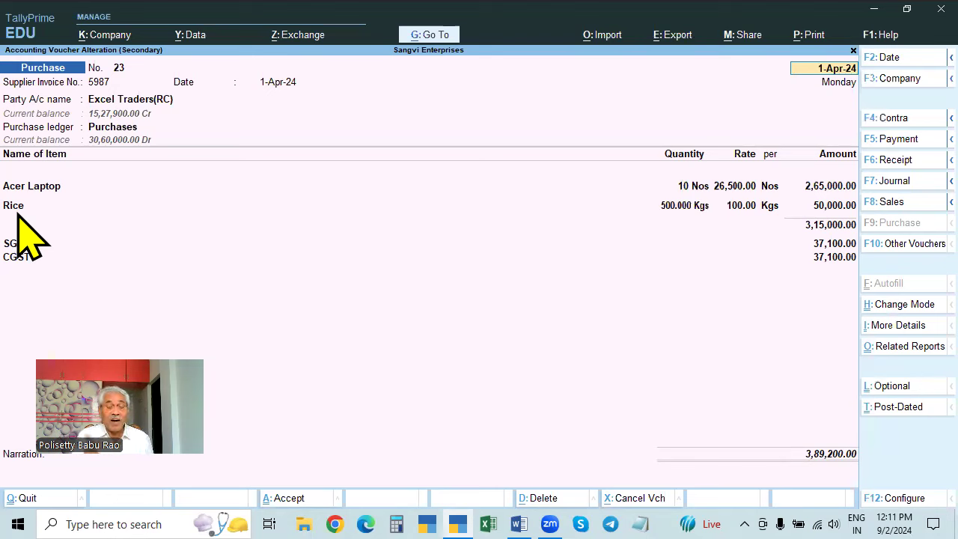
{"action": "key", "text": "Escape"}
{"action": "key", "text": "Escape"}
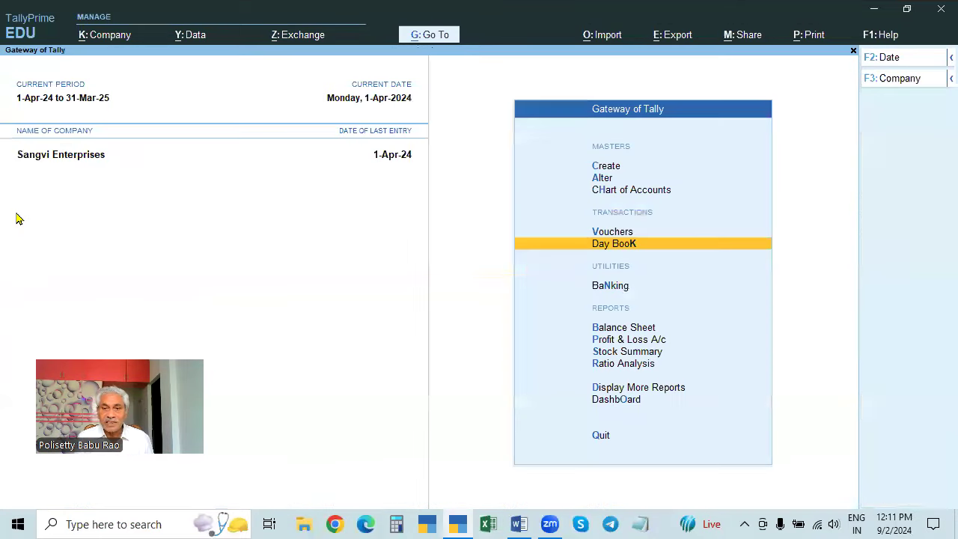
- Open a new Sales voucher (F8), cancelling the quit prompt to stay in it
{"action": "key", "text": "v"}
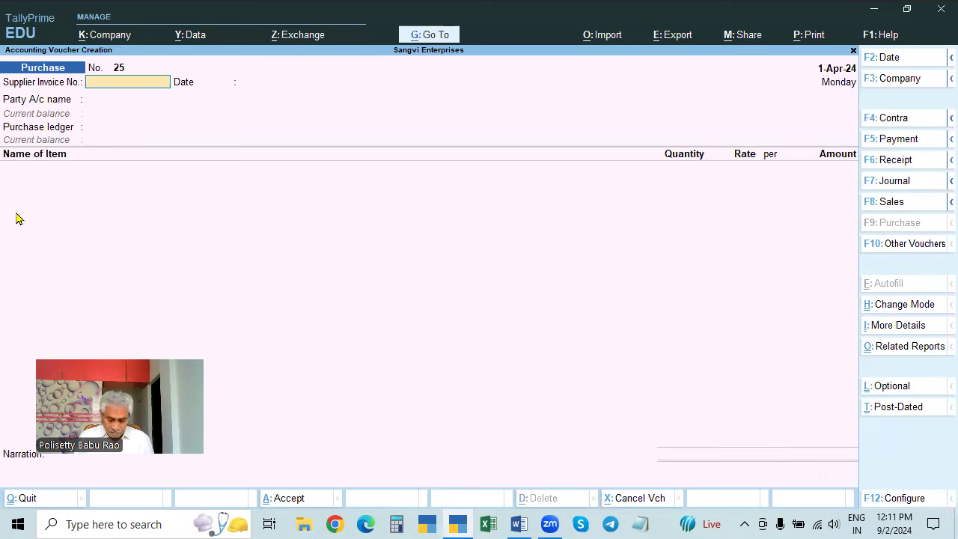
{"action": "key", "text": "F8"}
{"action": "key", "text": "Down"}
{"action": "key", "text": "Down"}
{"action": "key", "text": "Down"}
{"action": "key", "text": "Down"}
{"action": "key", "text": "Down"}
{"action": "key", "text": "Down"}
{"action": "key", "text": "Down"}
{"action": "key", "text": "Down"}
{"action": "key", "text": "Down"}
{"action": "key", "text": "Down"}
{"action": "key", "text": "Down"}
{"action": "key", "text": "Down"}
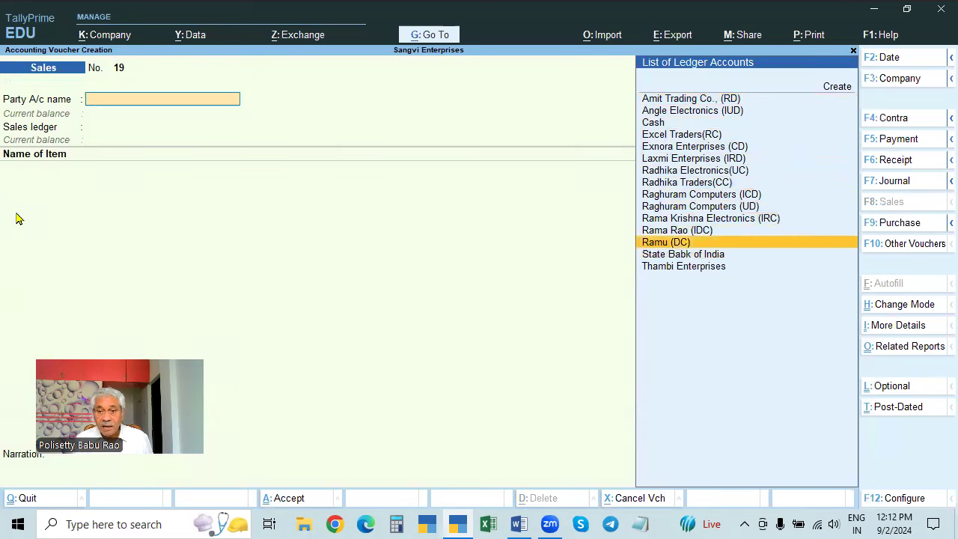
{"action": "key", "text": "Up"}
{"action": "key", "text": "Up"}
{"action": "key", "text": "Up"}
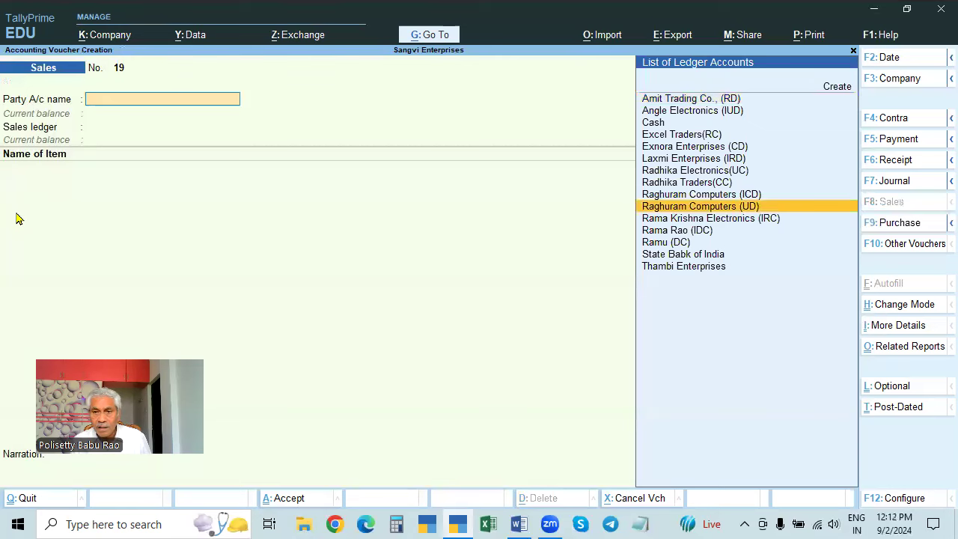
{"action": "key", "text": "Escape"}
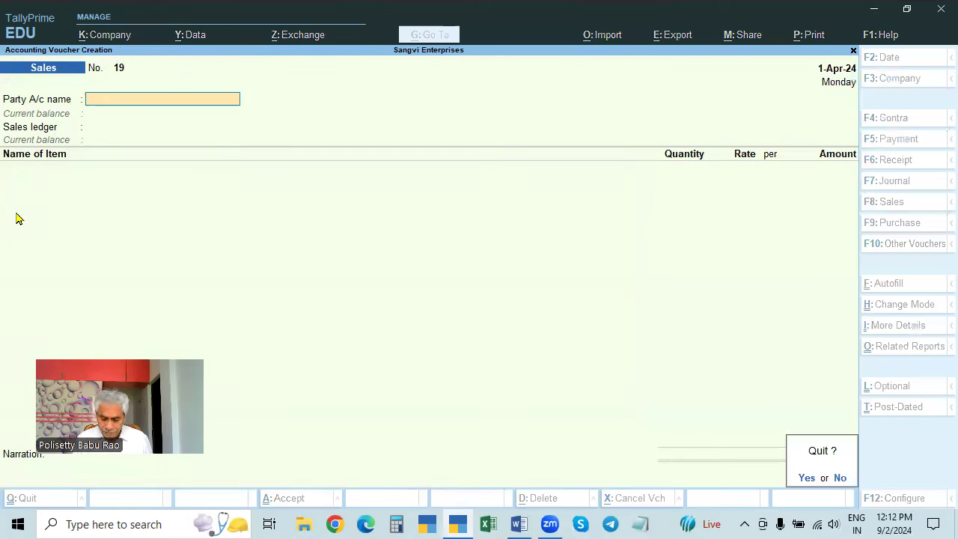
{"action": "key", "text": "n"}
- Set the unregistered consumer as party and confirm its ledger is Unregistered/Consumer in Telangana
{"action": "key", "text": "Down"}
{"action": "key", "text": "Down"}
{"action": "key", "text": "Down"}
{"action": "key", "text": "Down"}
{"action": "key", "text": "Down"}
{"action": "key", "text": "Down"}
{"action": "key", "text": "Down"}
{"action": "key", "text": "Down"}
{"action": "key", "text": "Down"}
{"action": "key", "text": "Down"}
{"action": "key", "text": "Down"}
{"action": "key", "text": "Down"}
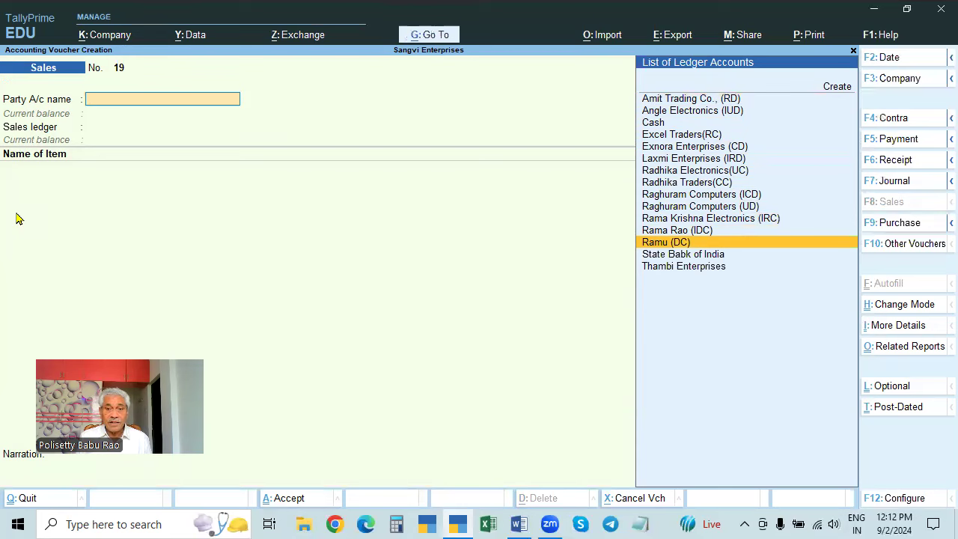
{"action": "key", "text": "Return"}
{"action": "key", "text": "Escape"}
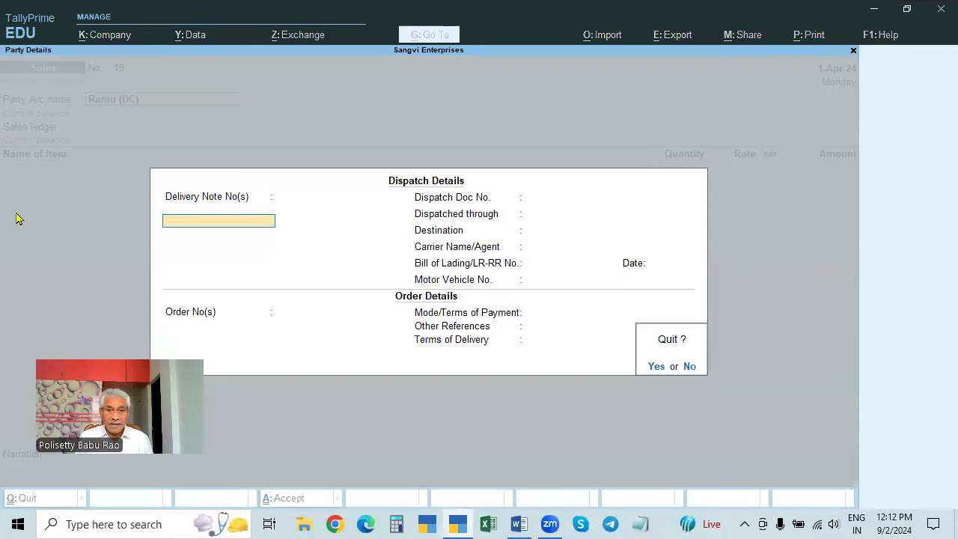
{"action": "key", "text": "y"}
{"action": "key", "text": "ctrl+Return"}
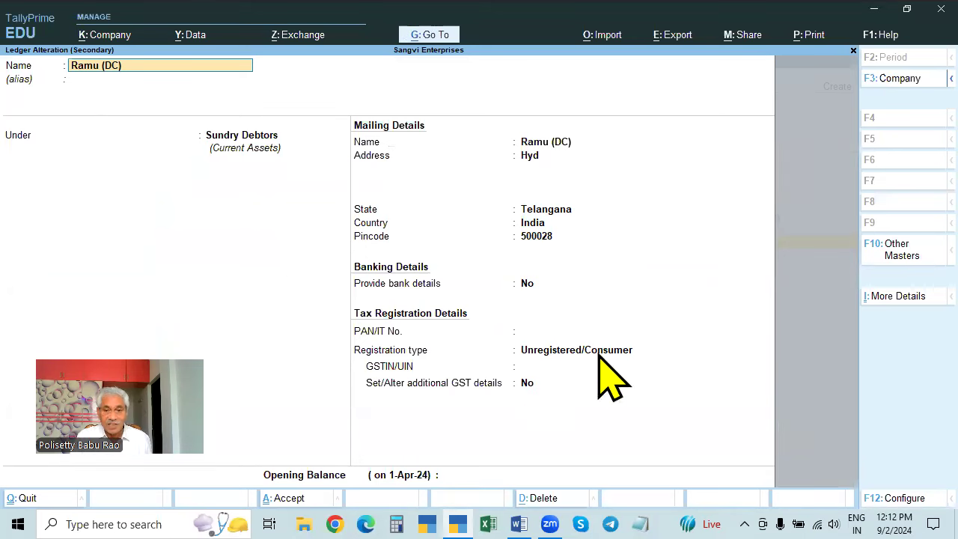
{"action": "key", "text": "Escape"}
- Accept the consumer party (DC) and its dispatch and party details, then choose the Sales ledger
{"action": "key", "text": "y"}
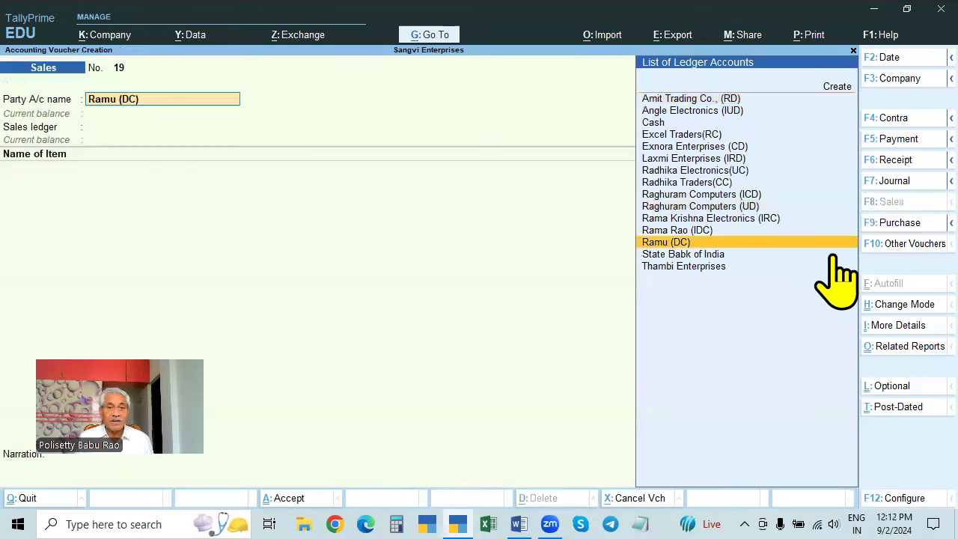
{"action": "key", "text": "Return"}
{"action": "key", "text": "ctrl+a"}
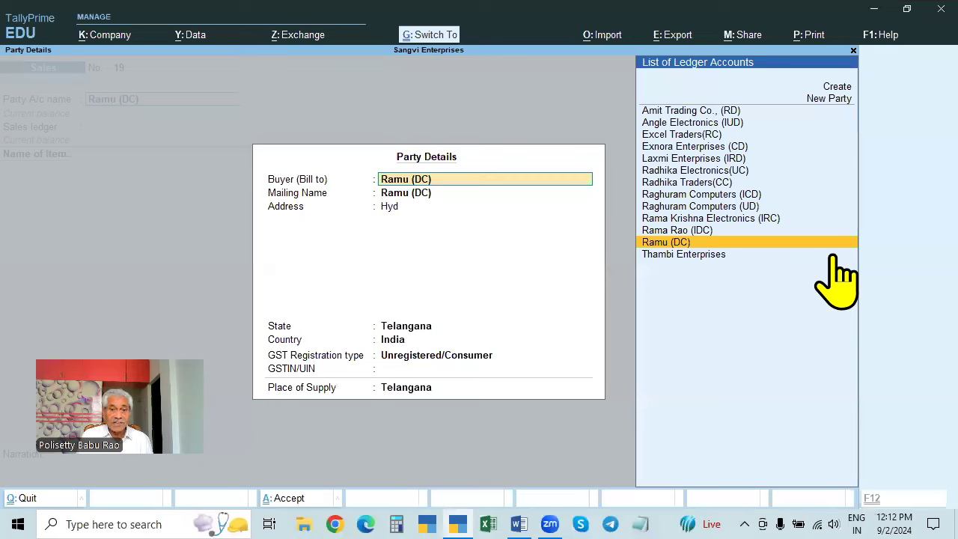
{"action": "key", "text": "ctrl+a"}
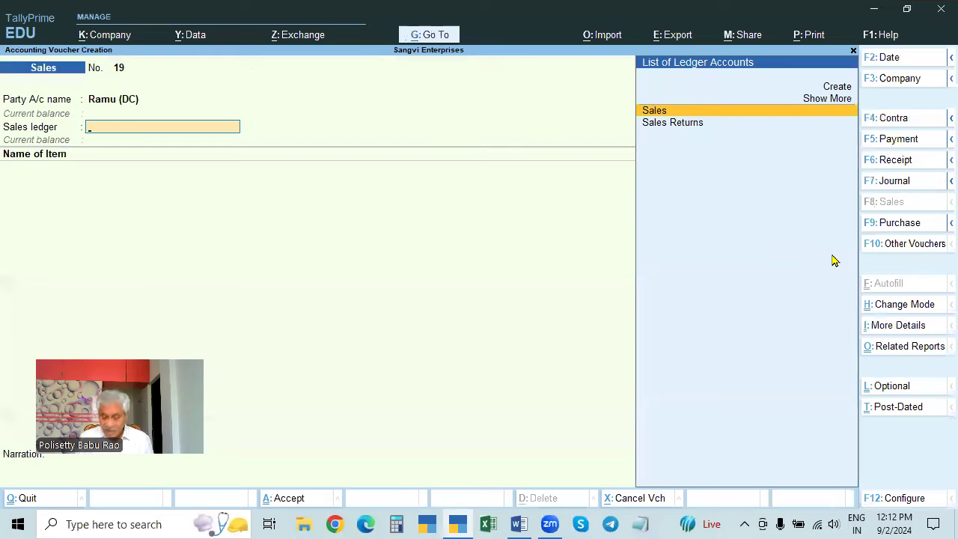
{"action": "key", "text": "Return"}
- Add Milk as the first item: 100 Ltr at a rate of 120
{"action": "key", "text": "Down"}
{"action": "key", "text": "Down"}
{"action": "key", "text": "Down"}
{"action": "key", "text": "Down"}
{"action": "key", "text": "Down"}
{"action": "key", "text": "Down"}
{"action": "key", "text": "Down"}
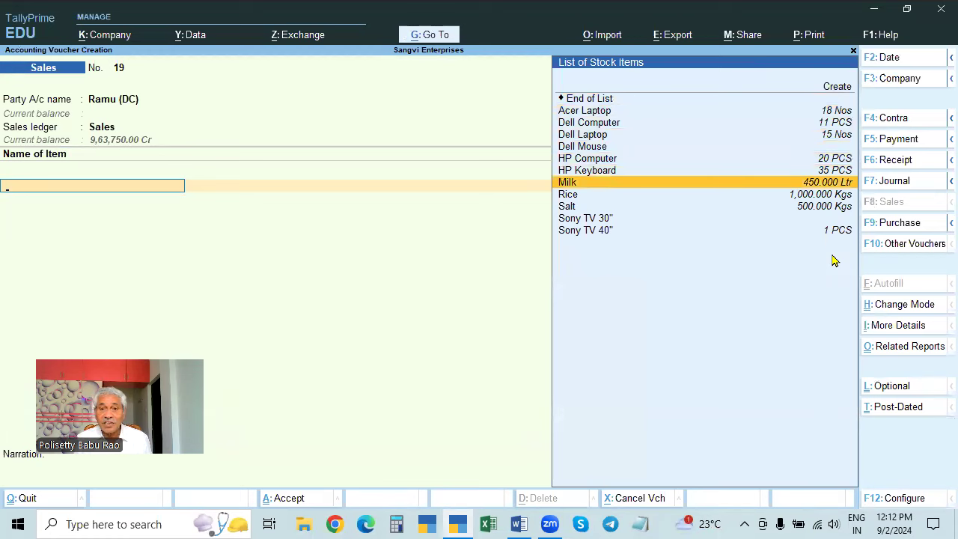
{"action": "key", "text": "Return"}
{"action": "type", "text": "100"}
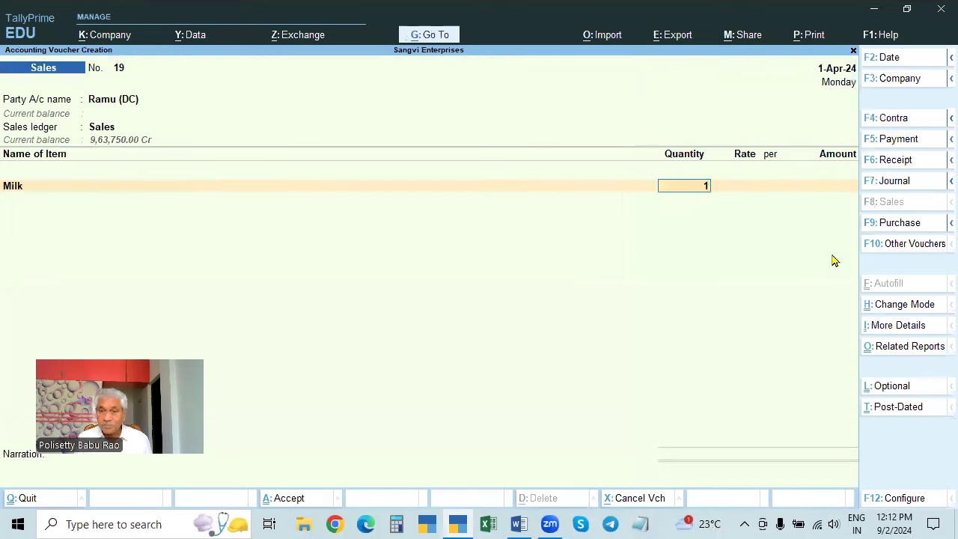
{"action": "key", "text": "BackSpace"}
{"action": "key", "text": "BackSpace"}
{"action": "key", "text": "BackSpace"}
{"action": "type", "text": "100"}
{"action": "key", "text": "Return"}
{"action": "key", "text": "Return"}
- Add Rice at 50 Kgs, checking its Stock Query and the Rama Krishna Electronics purchase voucher
{"action": "key", "text": "Return"}
{"action": "key", "text": "Return"}
{"action": "key", "text": "Down"}
{"action": "key", "text": "Down"}
{"action": "key", "text": "Down"}
{"action": "key", "text": "Down"}
{"action": "key", "text": "Down"}
{"action": "key", "text": "Down"}
{"action": "key", "text": "Down"}
{"action": "key", "text": "Down"}
{"action": "key", "text": "Down"}
{"action": "key", "text": "Down"}
{"action": "key", "text": "Up"}
{"action": "key", "text": "Return"}
{"action": "type", "text": "50"}
{"action": "key", "text": "Return"}
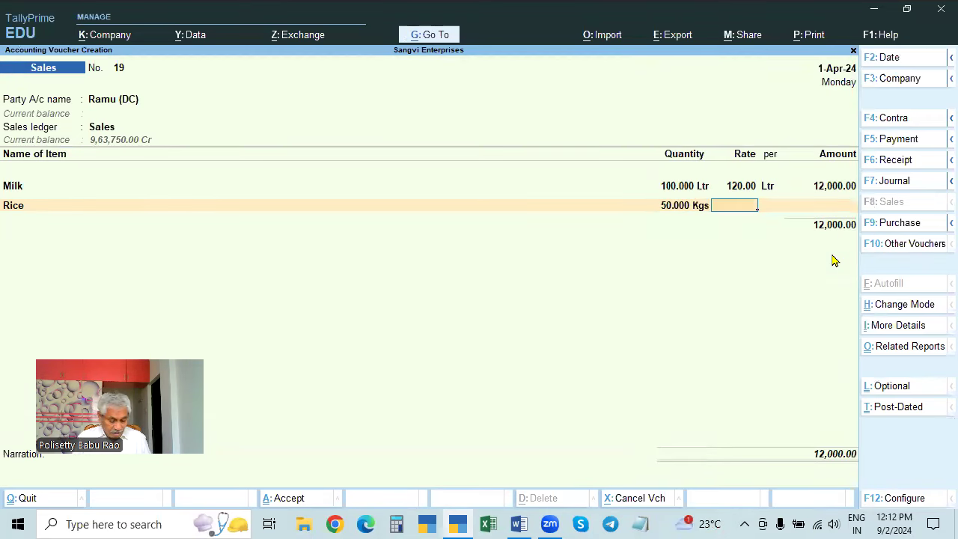
{"action": "key", "text": "alt+s"}
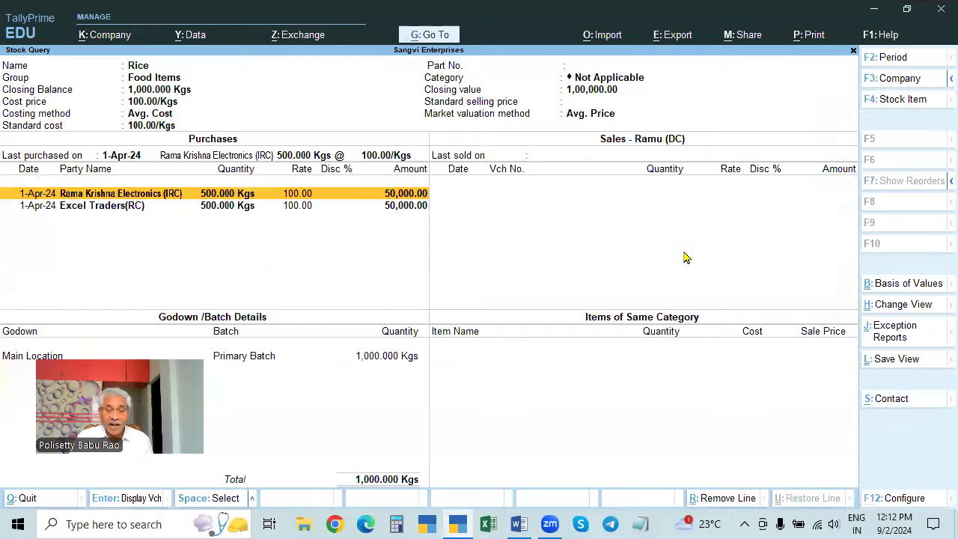
{"action": "key", "text": "Escape"}
{"action": "type", "text": "120"}
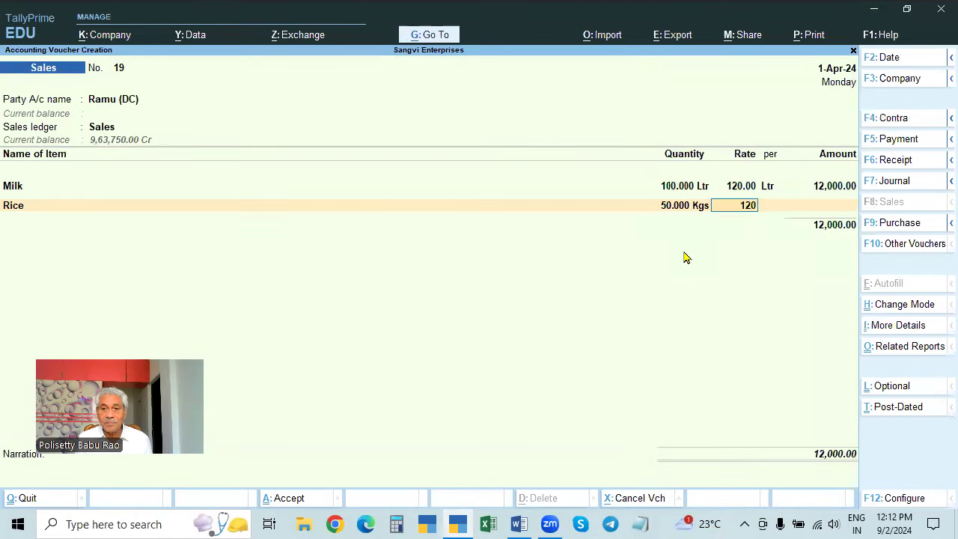
{"action": "key", "text": "BackSpace"}
{"action": "key", "text": "BackSpace"}
{"action": "key", "text": "BackSpace"}
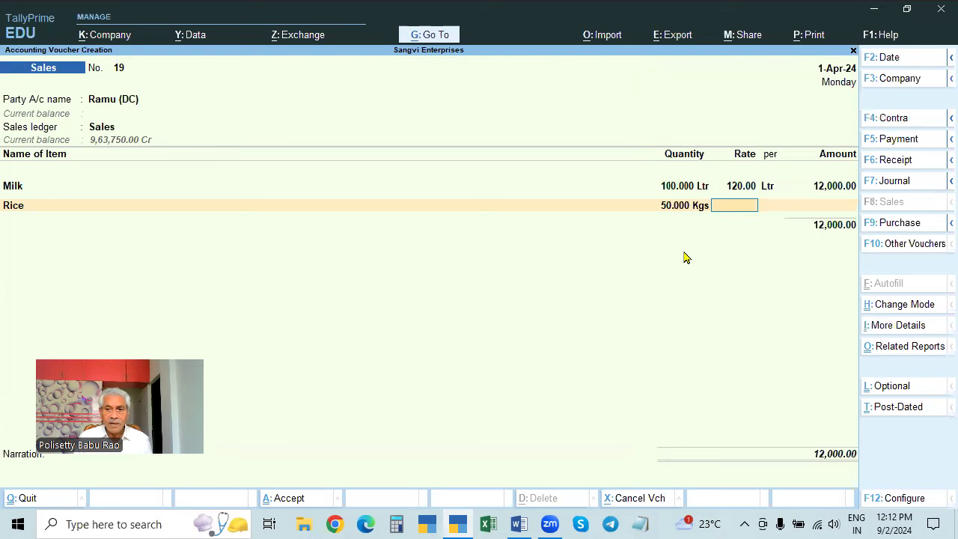
{"action": "key", "text": "ctrl+o"}
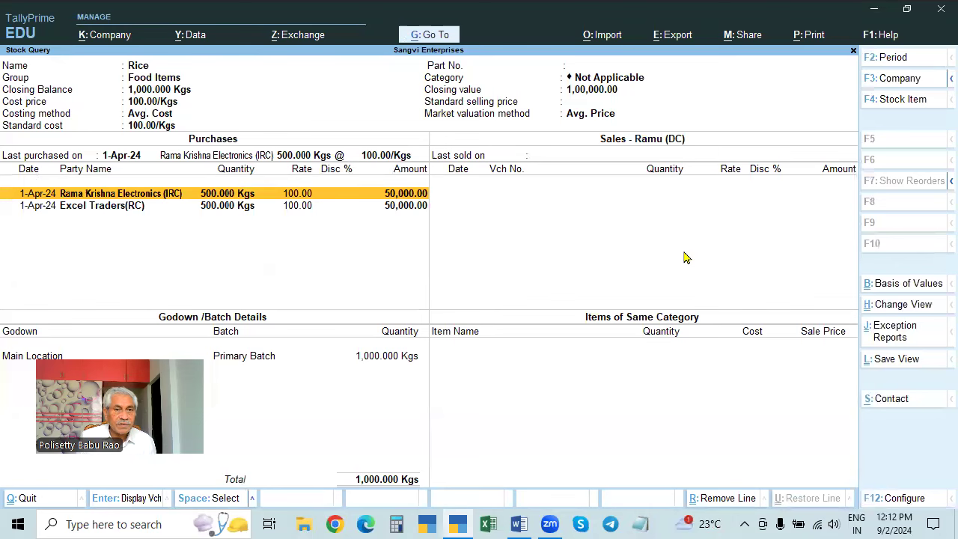
{"action": "key", "text": "Return"}
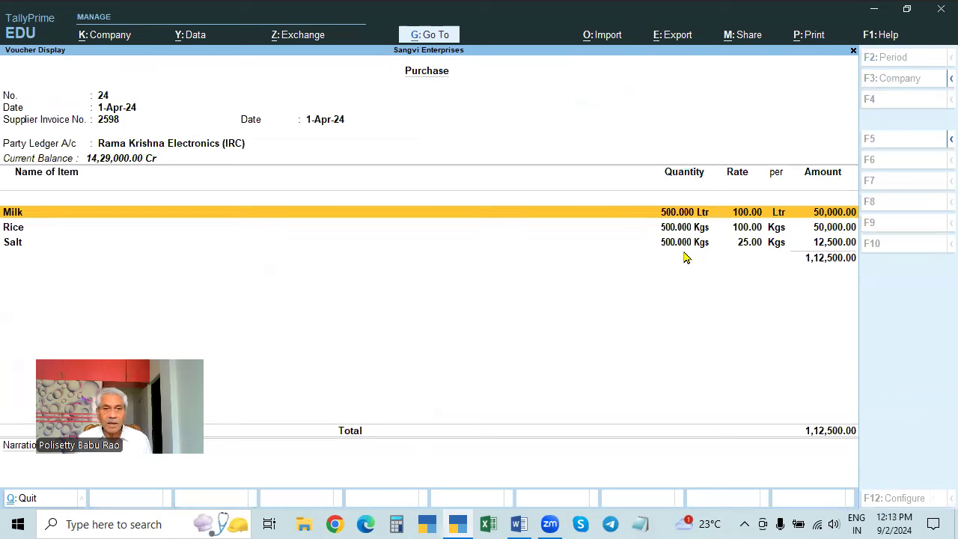
{"action": "key", "text": "Escape"}
{"action": "key", "text": "Escape"}
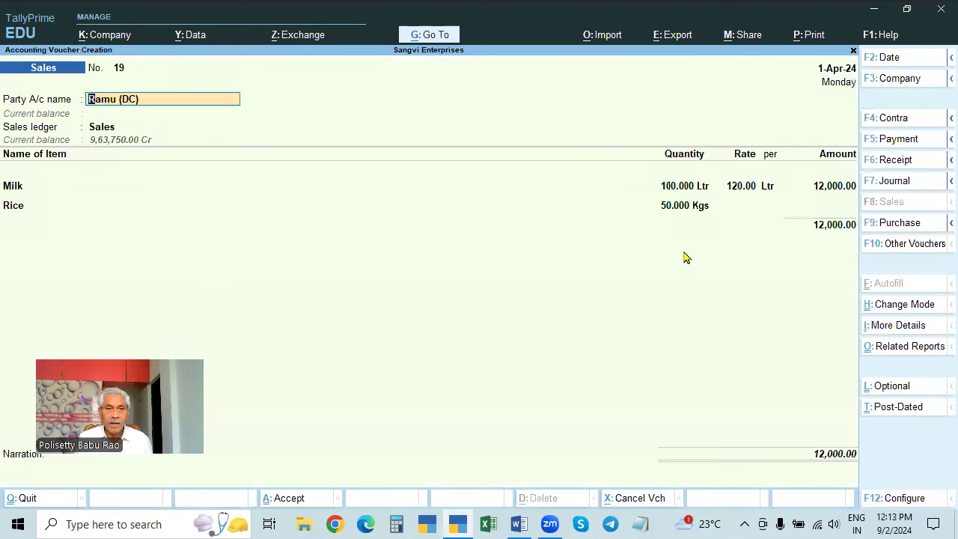
{"action": "key", "text": "Return"}
{"action": "key", "text": "Escape"}
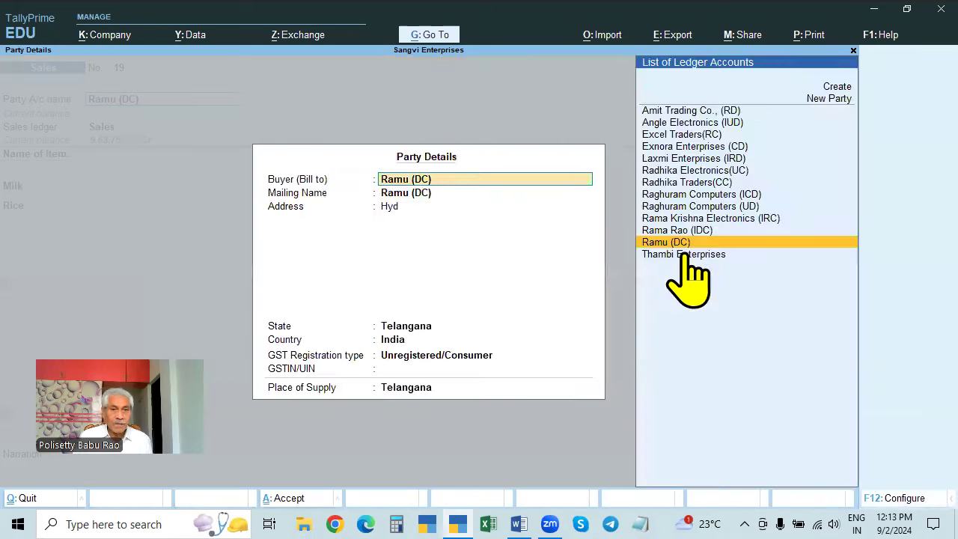
{"action": "key", "text": "Return"}
{"action": "key", "text": "Return"}
{"action": "key", "text": "Return"}
{"action": "key", "text": "Return"}
{"action": "key", "text": "Return"}
{"action": "key", "text": "Return"}
{"action": "key", "text": "Return"}
{"action": "key", "text": "Return"}
{"action": "key", "text": "Return"}
{"action": "key", "text": "Return"}
{"action": "key", "text": "Return"}
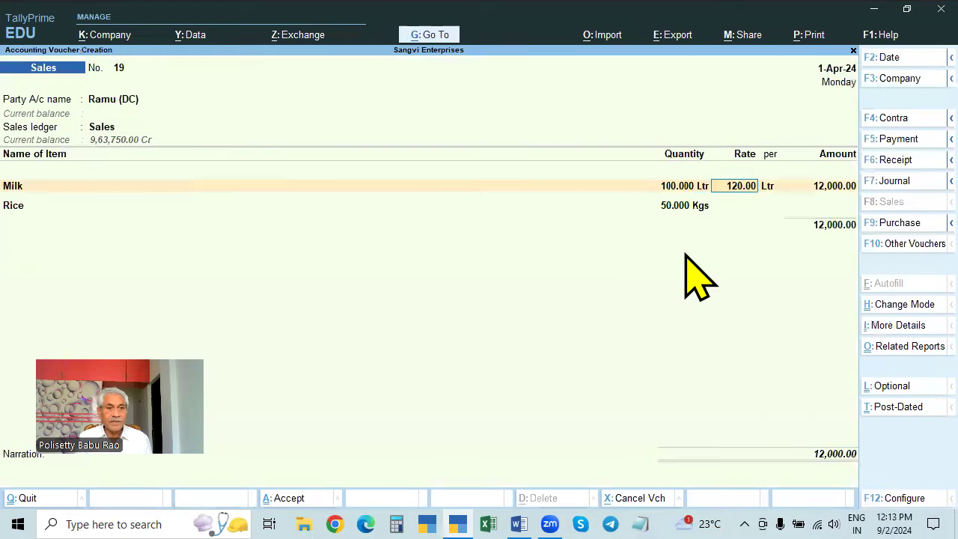
- Set Rice's rate to 100 and add Salt 50 Kgs at 35 after checking its stock
{"action": "key", "text": "Return"}
{"action": "type", "text": "1"}
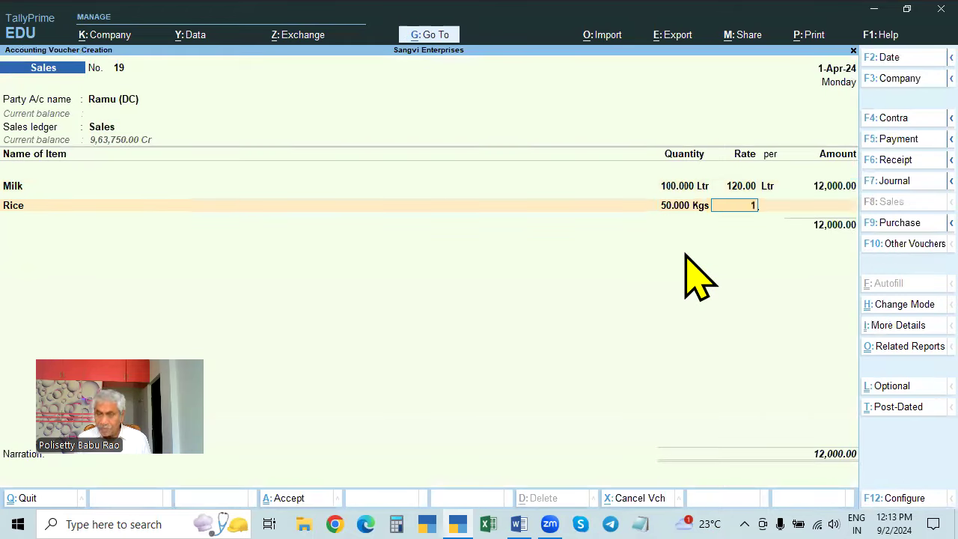
{"action": "type", "text": "00"}
{"action": "key", "text": "Return"}
{"action": "key", "text": "Return"}
{"action": "key", "text": "Return"}
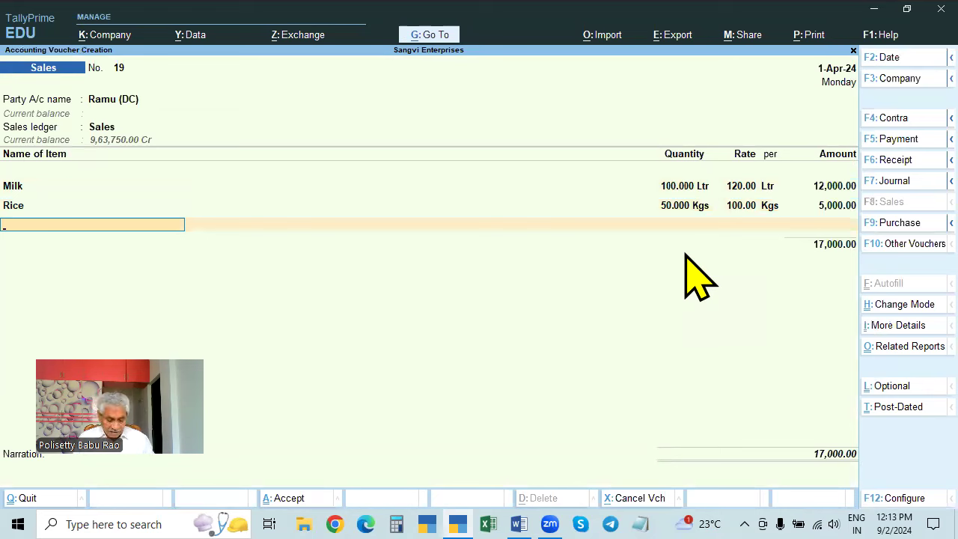
{"action": "key", "text": "Down"}
{"action": "key", "text": "Down"}
{"action": "key", "text": "Down"}
{"action": "key", "text": "Down"}
{"action": "key", "text": "Down"}
{"action": "key", "text": "Down"}
{"action": "key", "text": "Down"}
{"action": "key", "text": "Down"}
{"action": "key", "text": "Down"}
{"action": "key", "text": "Return"}
{"action": "type", "text": "50"}
{"action": "key", "text": "Return"}
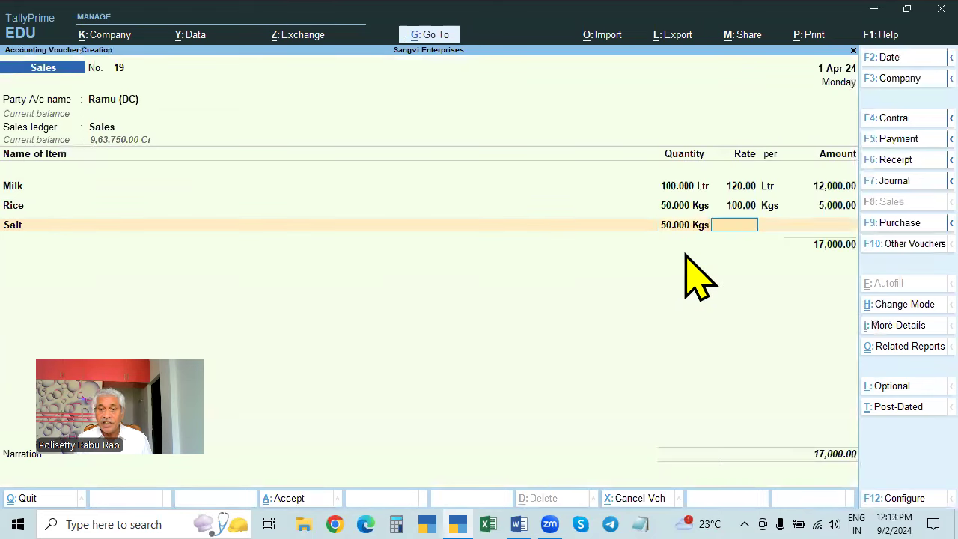
{"action": "key", "text": "ctrl+alt+i"}
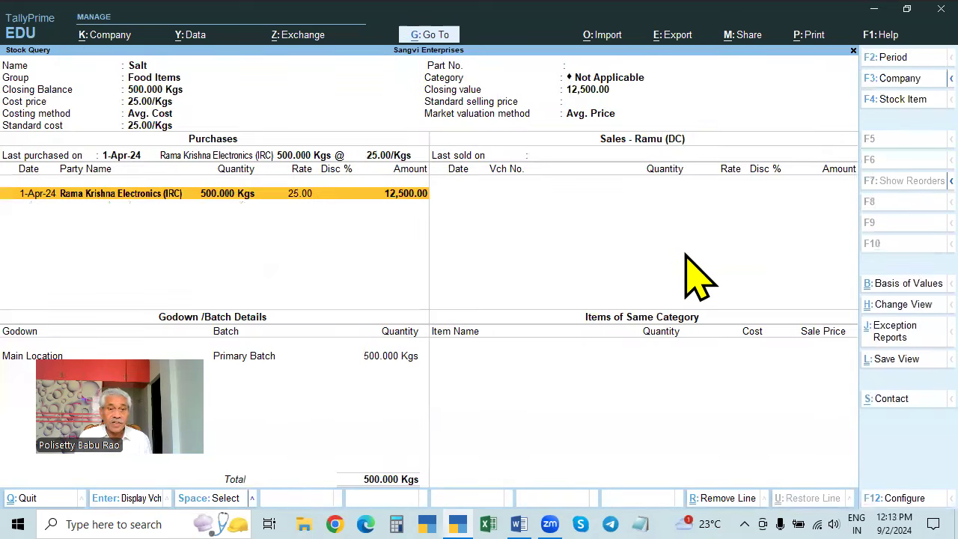
{"action": "key", "text": "Escape"}
{"action": "type", "text": "35"}
{"action": "key", "text": "Return"}
{"action": "key", "text": "Return"}
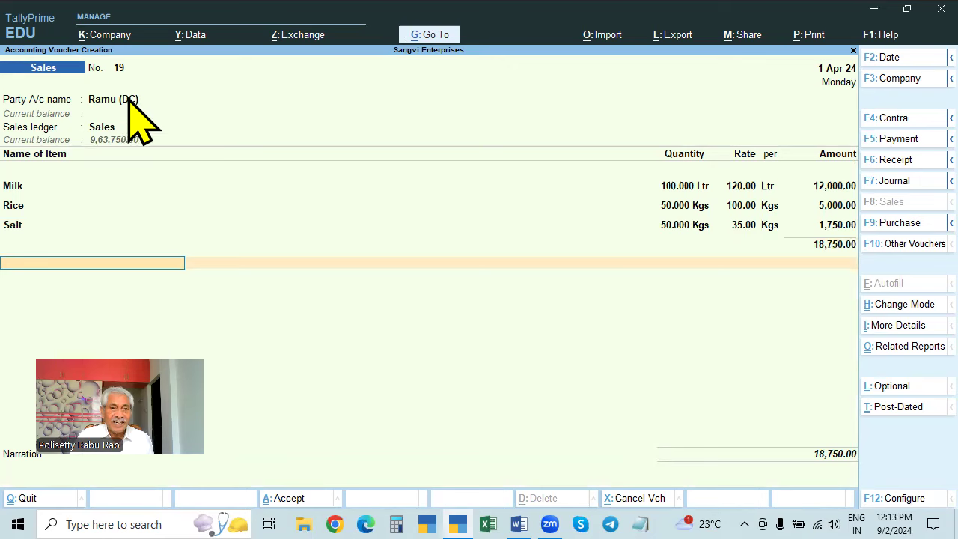
- Try CGST and SGST, then settle on IGST as the tax line, leaving its amount blank
{"action": "type", "text": "CG"}
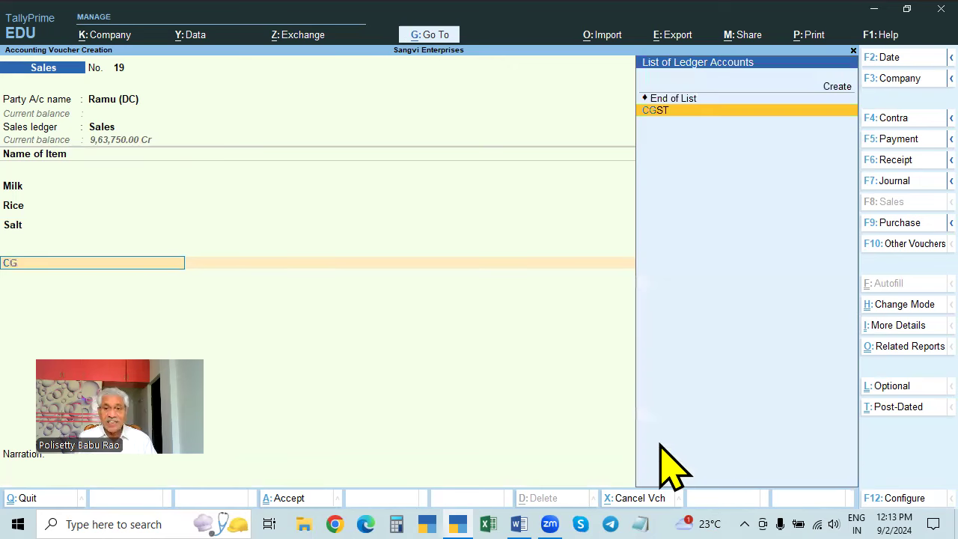
{"action": "key", "text": "Return"}
{"action": "key", "text": "BackSpace"}
{"action": "type", "text": "SG"}
{"action": "key", "text": "Return"}
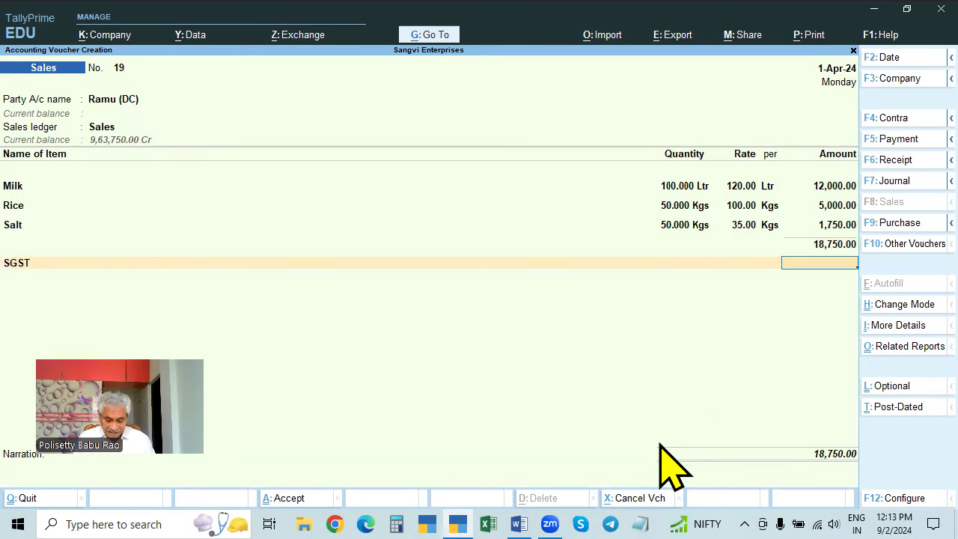
{"action": "key", "text": "BackSpace"}
{"action": "type", "text": "IG"}
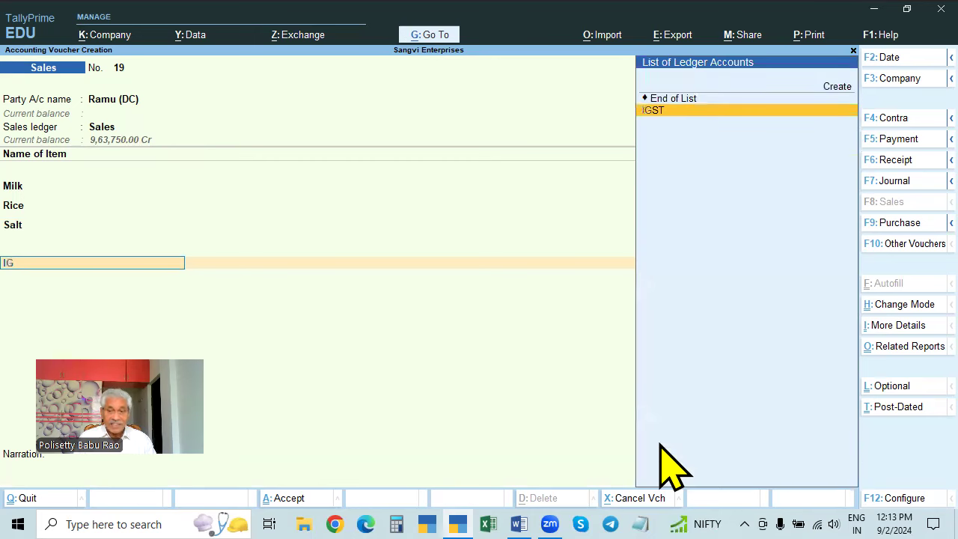
{"action": "key", "text": "Return"}
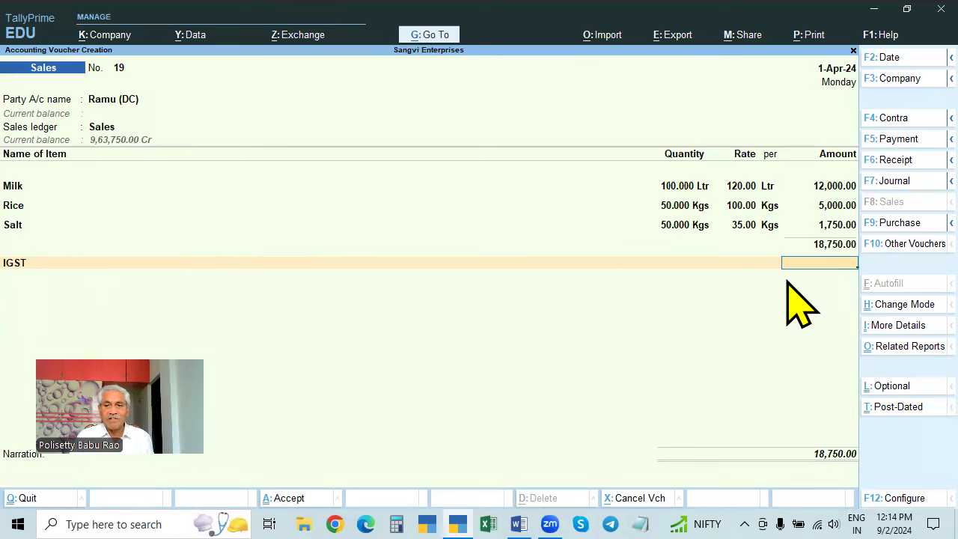
{"action": "key", "text": "Return"}
{"action": "key", "text": "Return"}
{"action": "key", "text": "Return"}
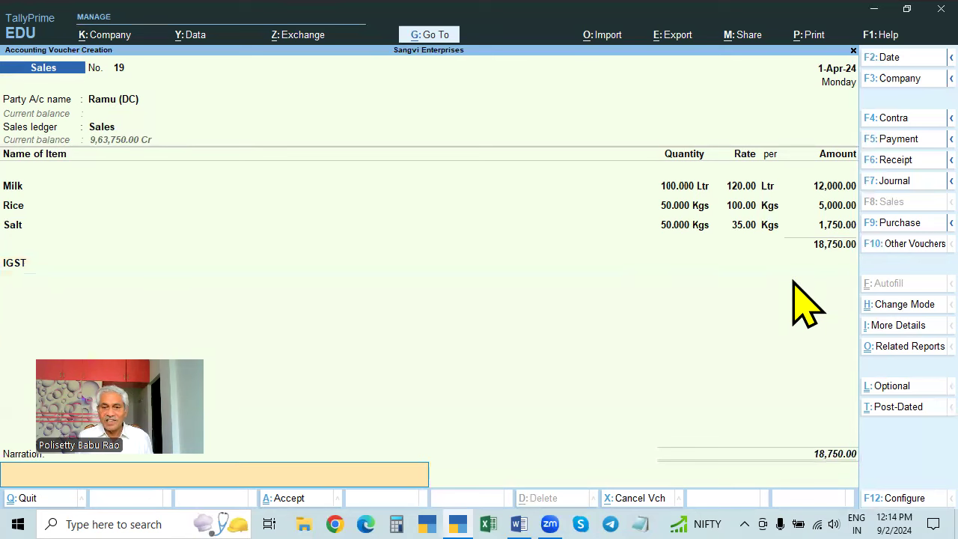
{"action": "key", "text": "Return"}
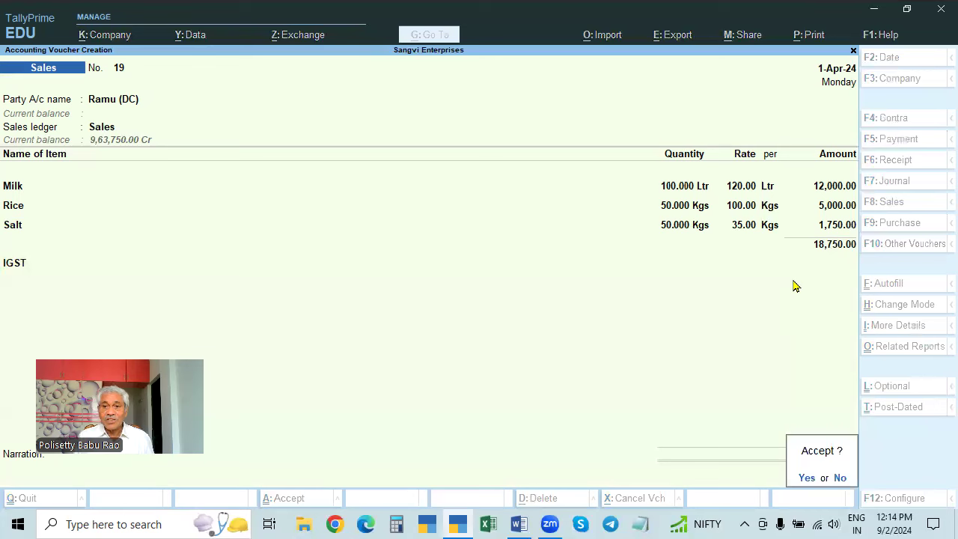
- Accept voucher 19, then leave the new voucher 20 for Gateway of Tally
{"action": "key", "text": "y"}
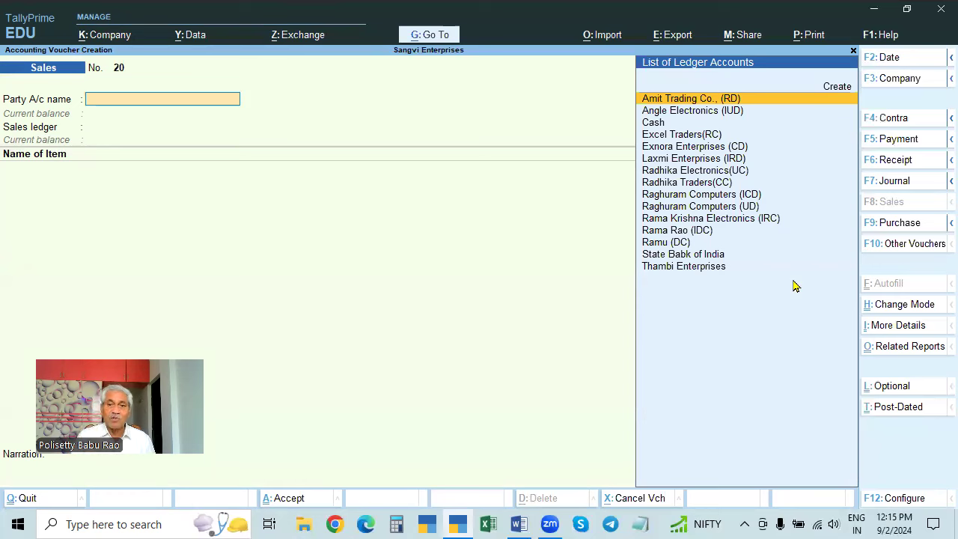
{"action": "key", "text": "Escape"}
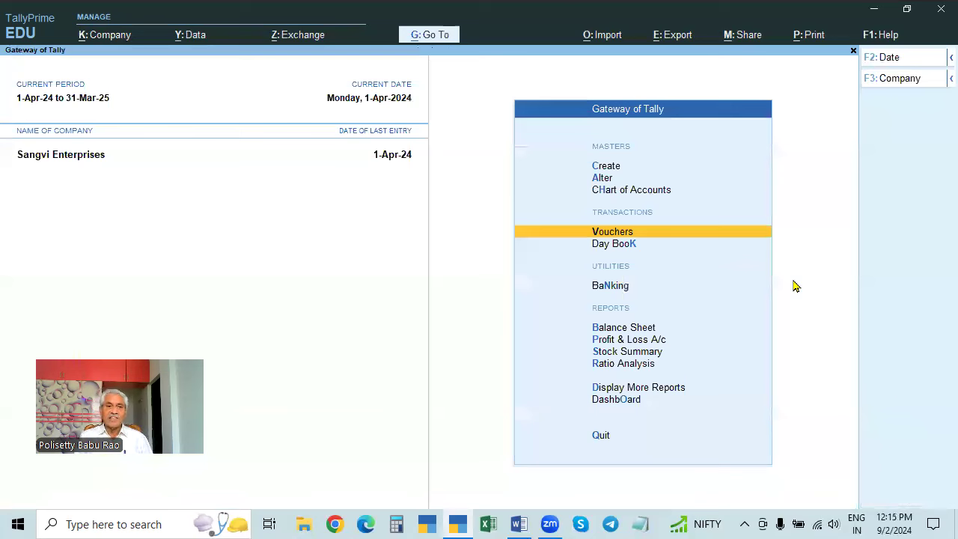